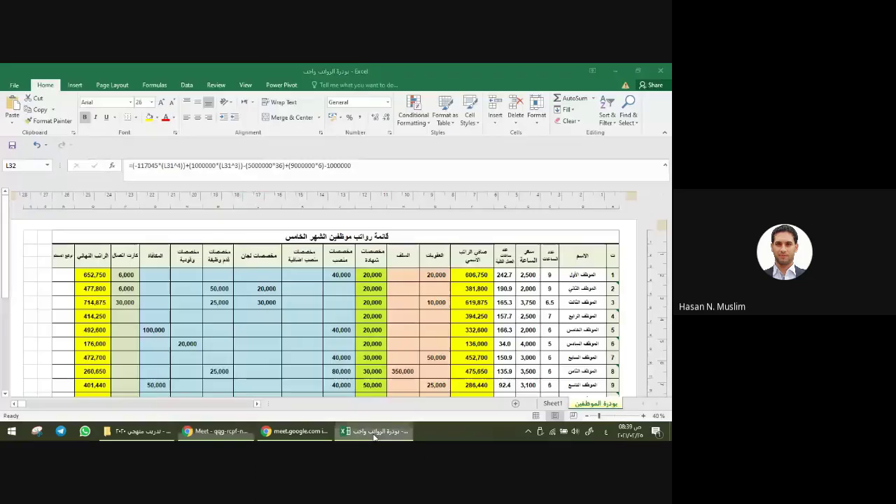
Step: Delete the net salary values in F4:F10 and the final salary values in rows 1–10
{"action": "left_click_drag", "start_coordinate": [460, 276], "coordinate": [472, 369]}
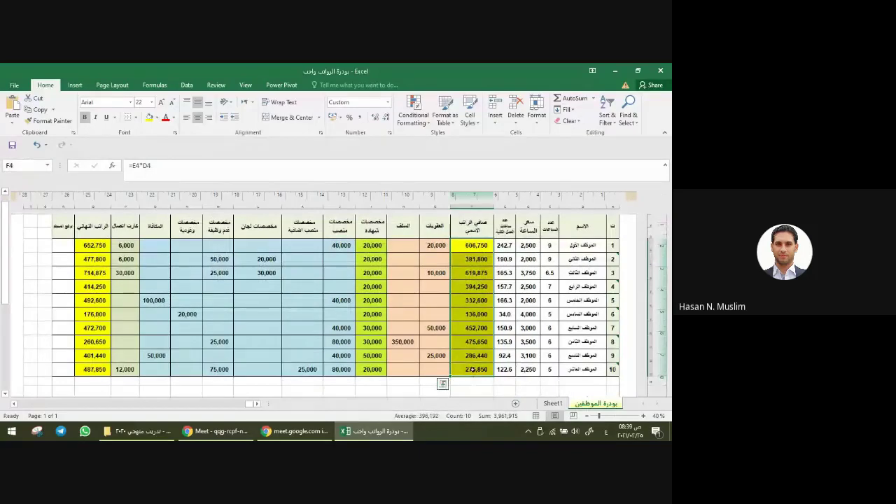
{"action": "key", "text": "Delete"}
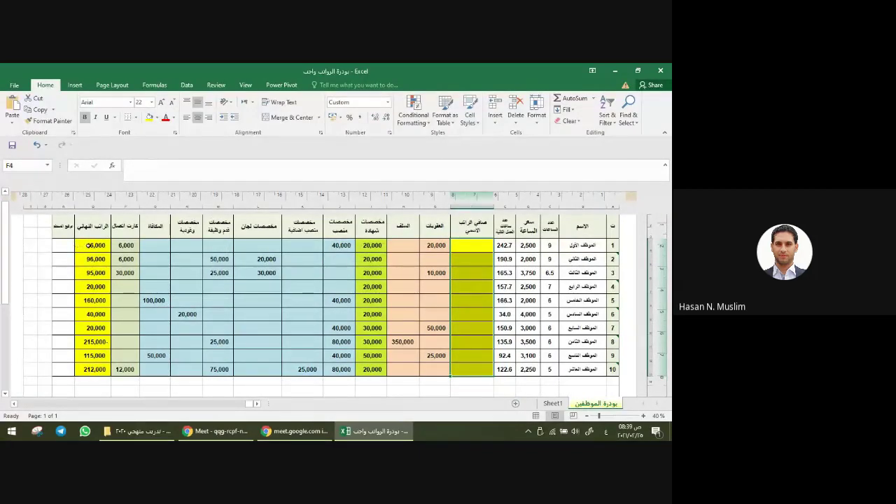
{"action": "left_click_drag", "start_coordinate": [90, 245], "coordinate": [99, 368]}
{"action": "key", "text": "Delete"}
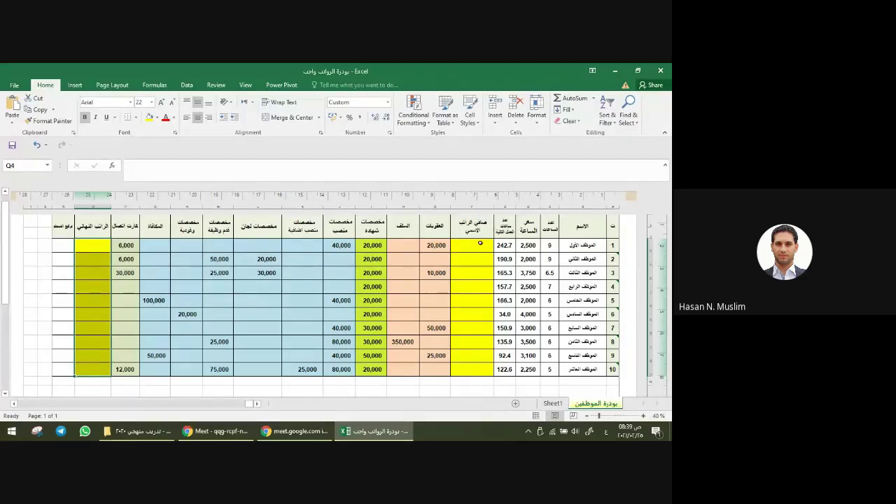
{"action": "left_click", "coordinate": [481, 245]}
{"action": "scroll", "coordinate": [481, 244], "scroll_direction": "up", "scroll_amount": 1}
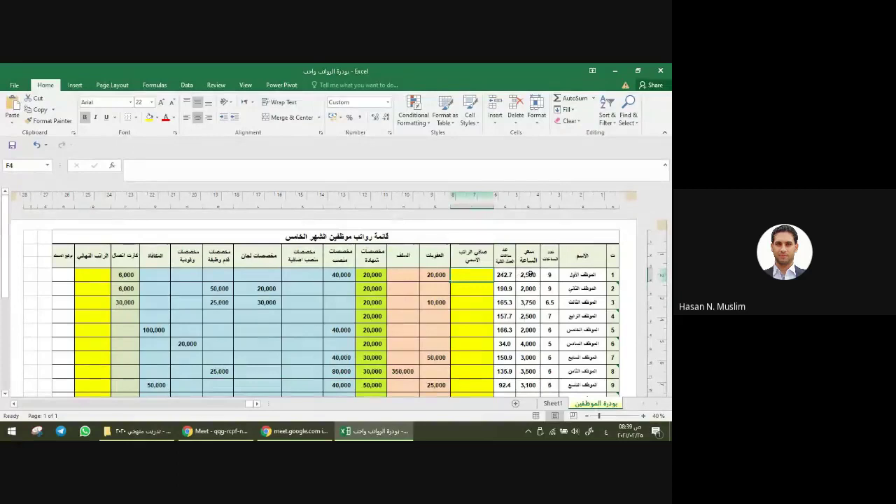
{"action": "left_click", "coordinate": [531, 274]}
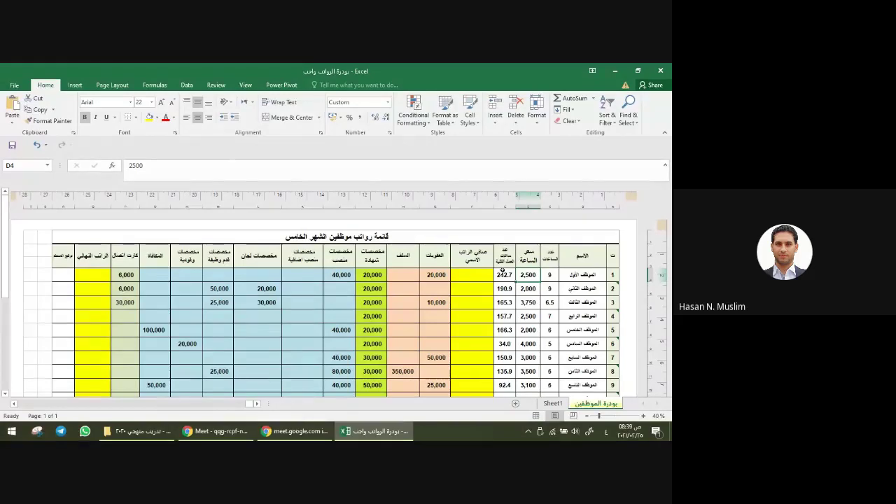
{"action": "left_click_drag", "start_coordinate": [503, 273], "coordinate": [525, 278]}
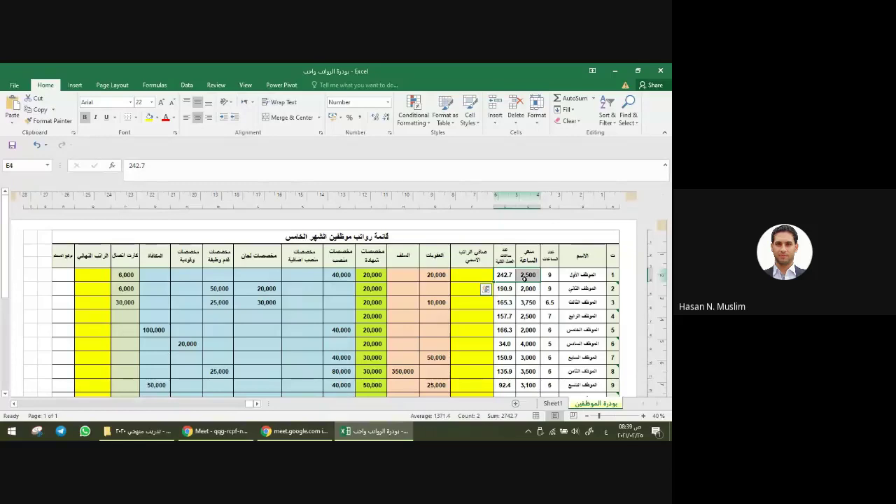
{"action": "key", "text": "shift+Right"}
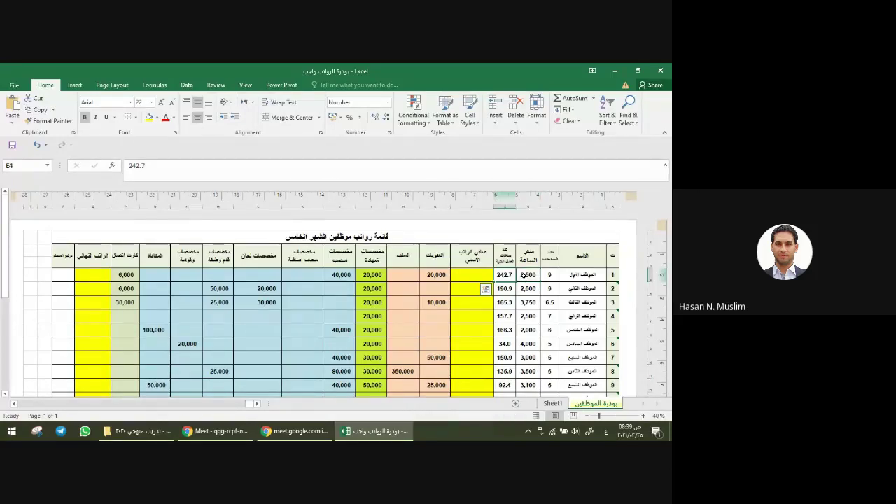
{"action": "left_click", "coordinate": [527, 275], "text": "shift"}
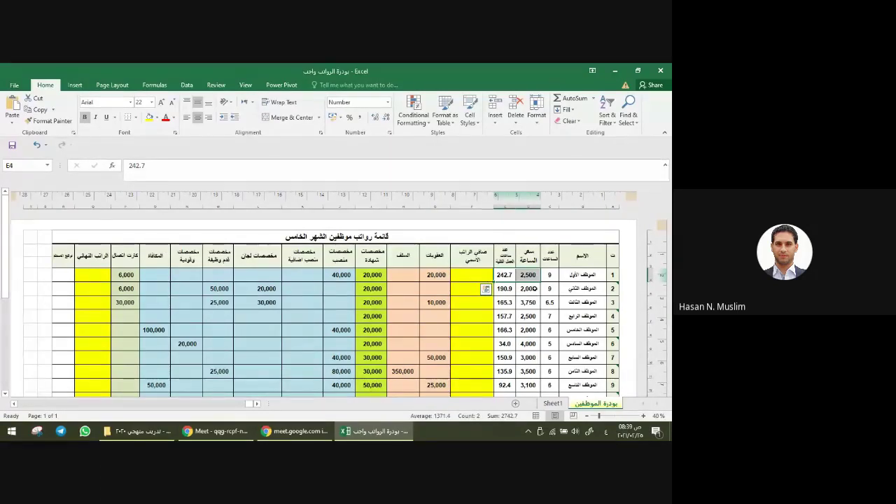
{"action": "left_click", "coordinate": [535, 289]}
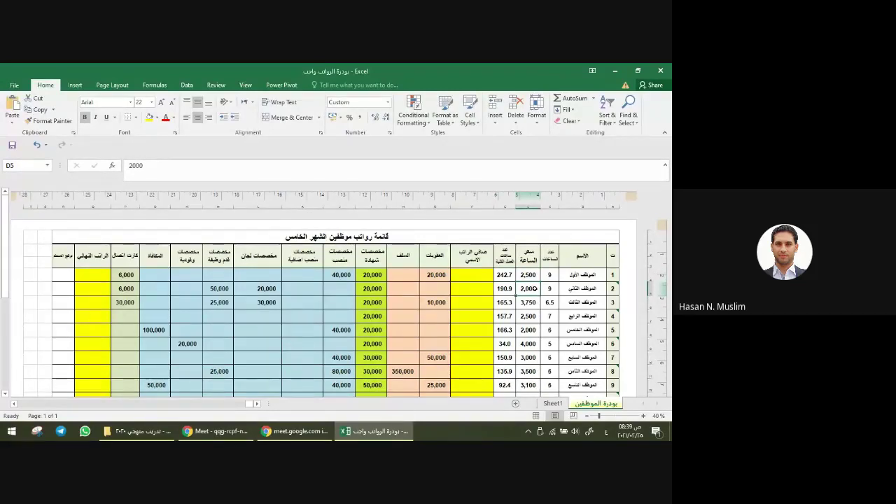
{"action": "left_click", "coordinate": [505, 275]}
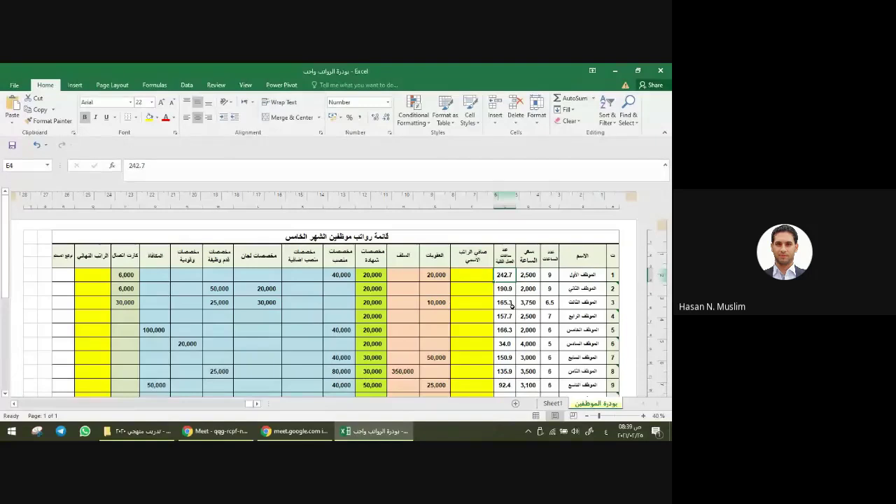
{"action": "left_click", "coordinate": [464, 276]}
Step: Begin a PRODUCT formula in F4 using D4, then erase it back and cancel the edit
{"action": "type", "text": "="}
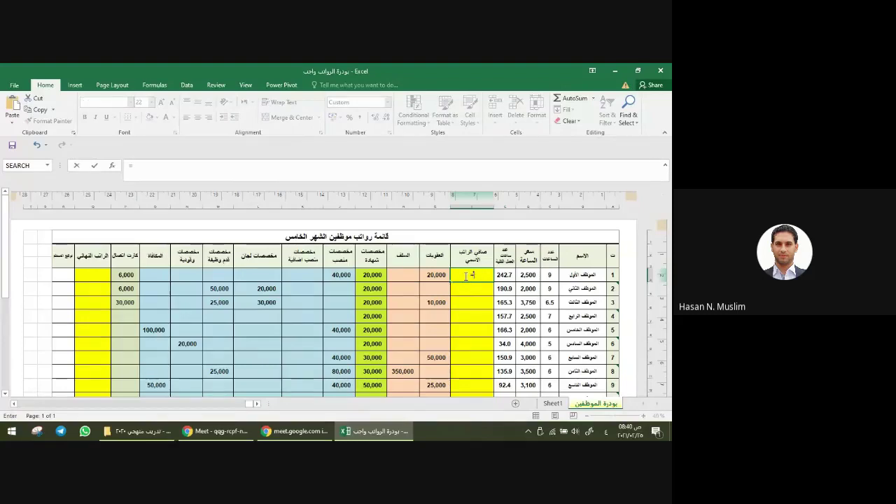
{"action": "type", "text": "pro"}
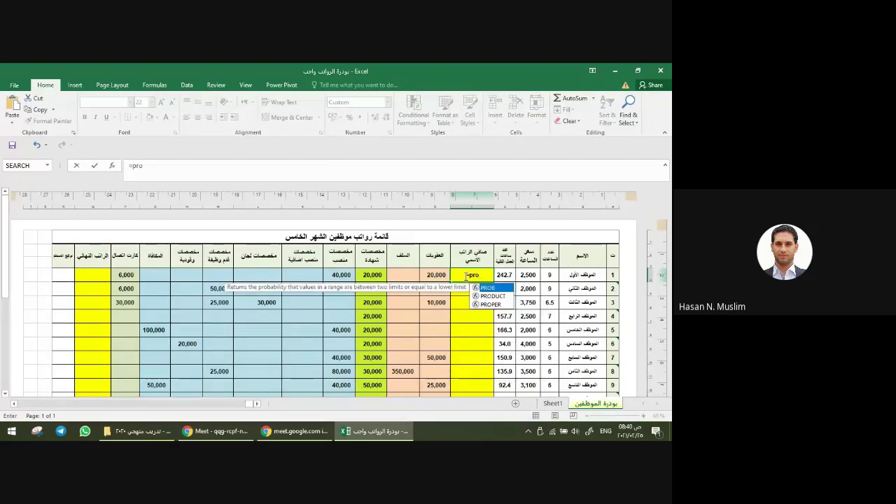
{"action": "double_click", "coordinate": [494, 295]}
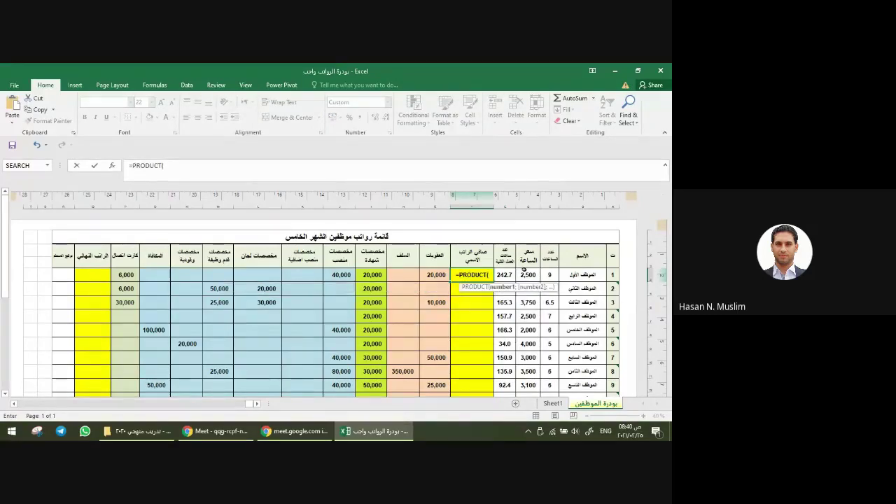
{"action": "left_click", "coordinate": [528, 273]}
{"action": "type", "text": "*"}
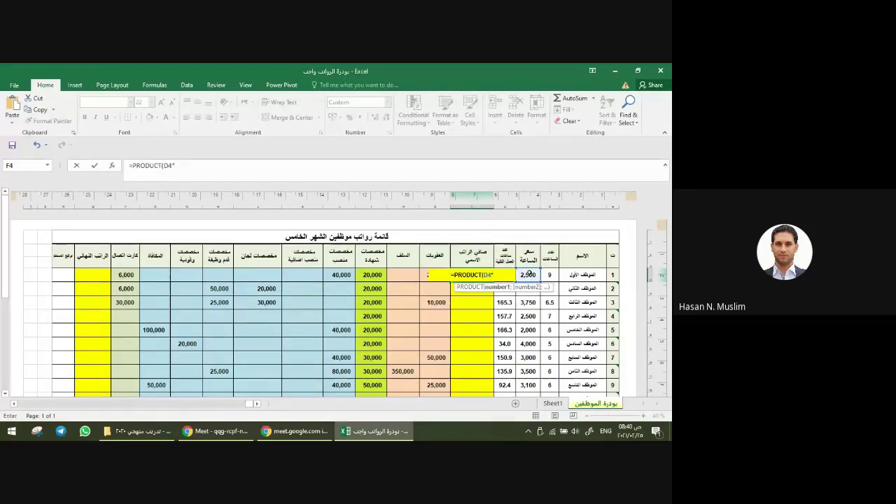
{"action": "key", "text": "BackSpace"}
{"action": "key", "text": "BackSpace"}
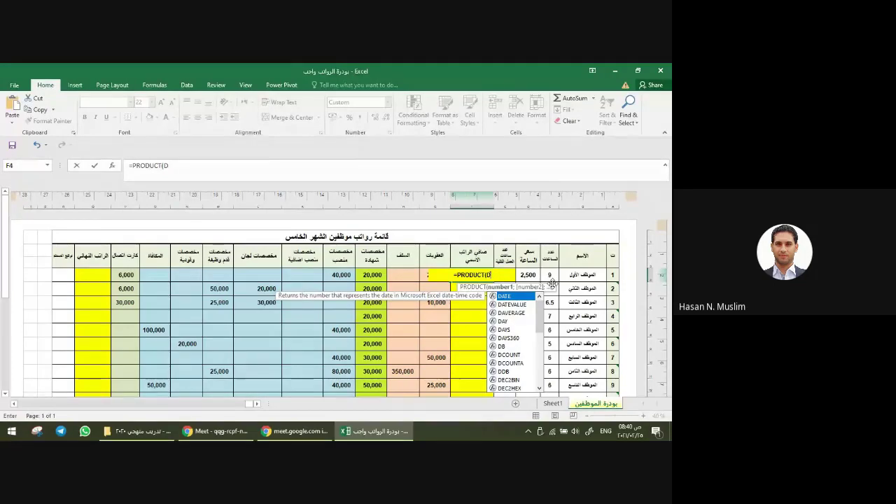
{"action": "key", "text": "BackSpace"}
{"action": "key", "text": "BackSpace"}
{"action": "key", "text": "BackSpace"}
{"action": "key", "text": "BackSpace"}
{"action": "key", "text": "BackSpace"}
{"action": "key", "text": "BackSpace"}
{"action": "key", "text": "BackSpace"}
{"action": "key", "text": "BackSpace"}
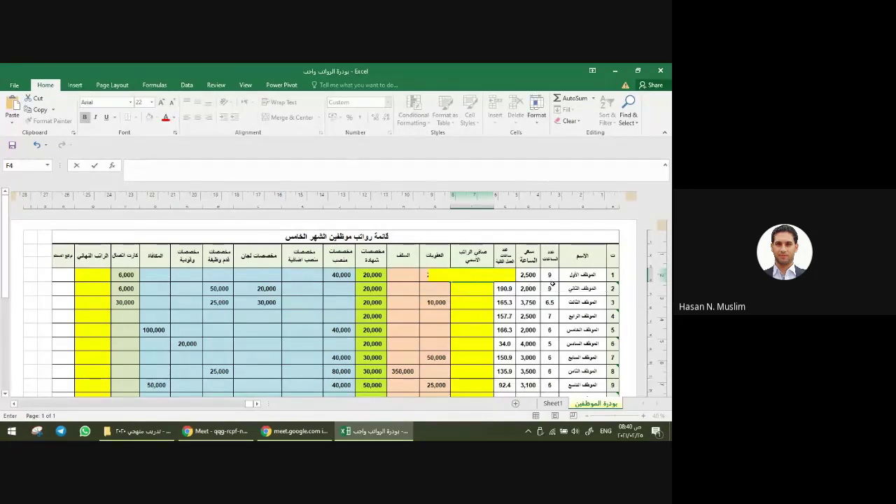
{"action": "key", "text": "Escape"}
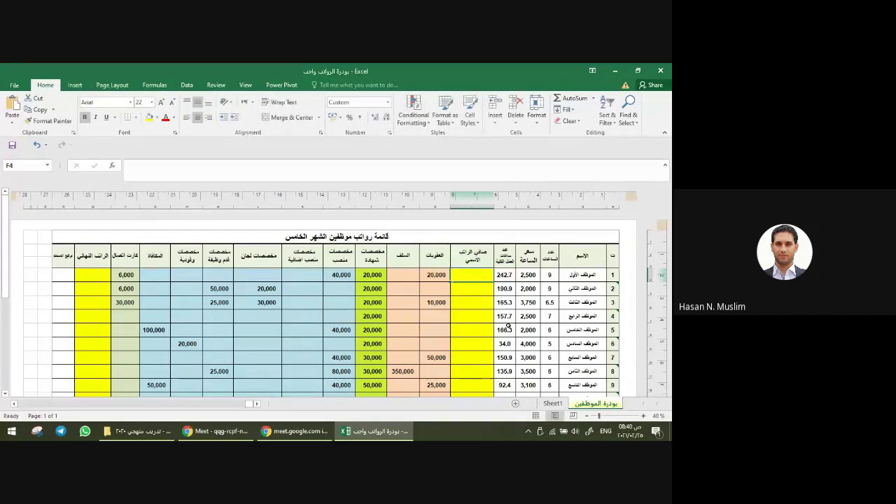
Step: Enter =E4*D4 in F4 for the first employee's net salary of 606,750
{"action": "type", "text": "="}
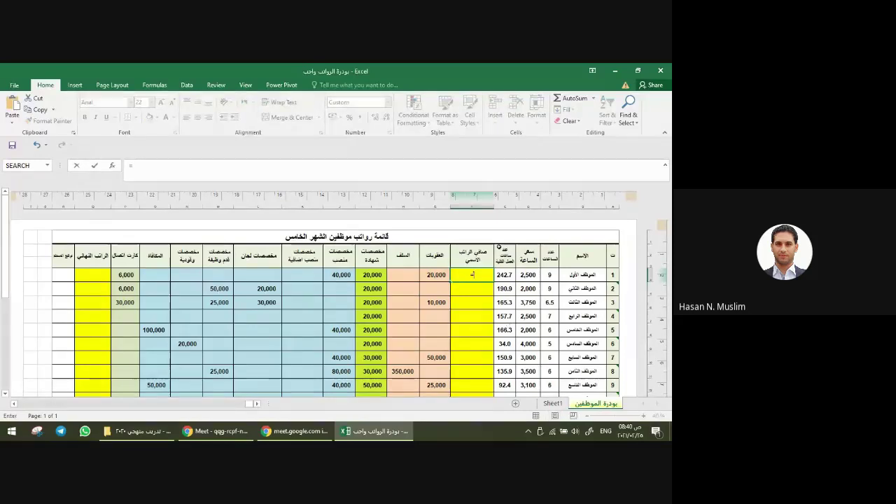
{"action": "left_click", "coordinate": [509, 275]}
{"action": "type", "text": "*"}
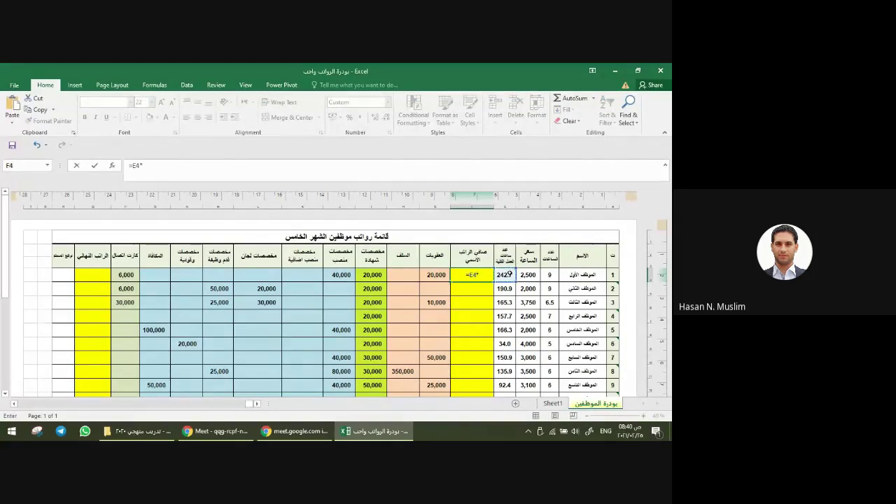
{"action": "left_click", "coordinate": [528, 274]}
{"action": "key", "text": "Return"}
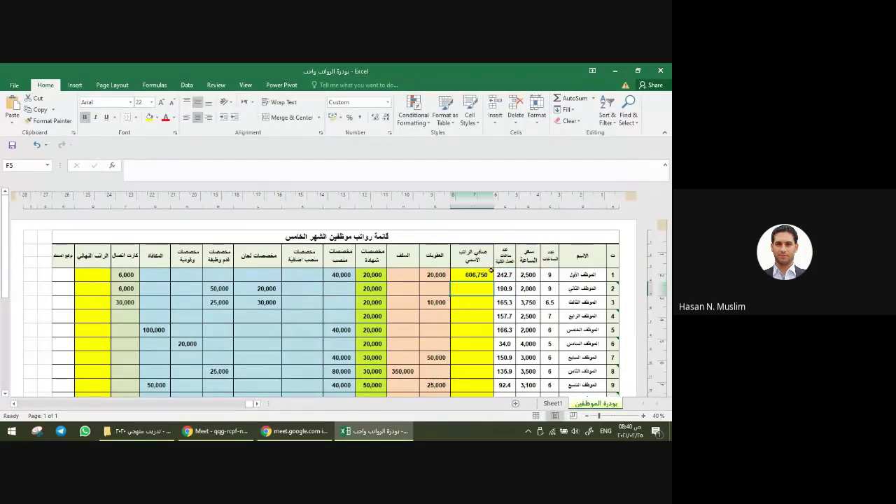
Step: Fill the F4 formula down through row 10 and review the results
{"action": "left_click", "coordinate": [458, 276]}
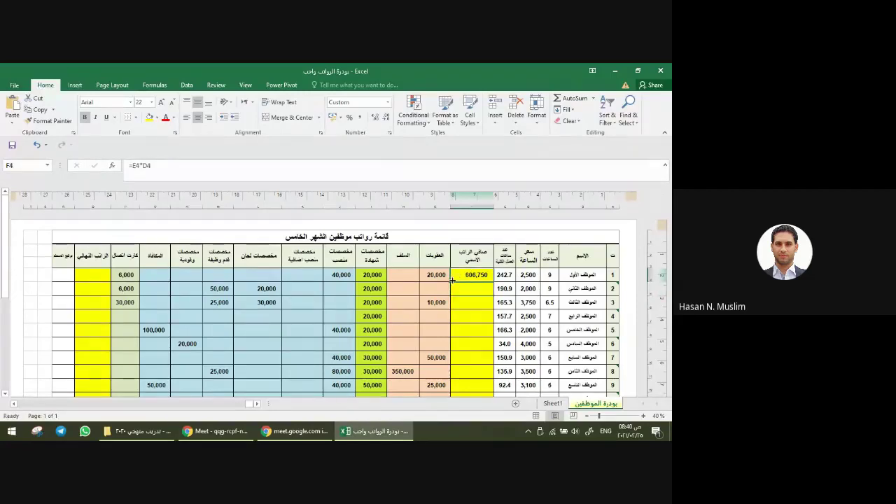
{"action": "left_click_drag", "start_coordinate": [452, 281], "coordinate": [460, 371]}
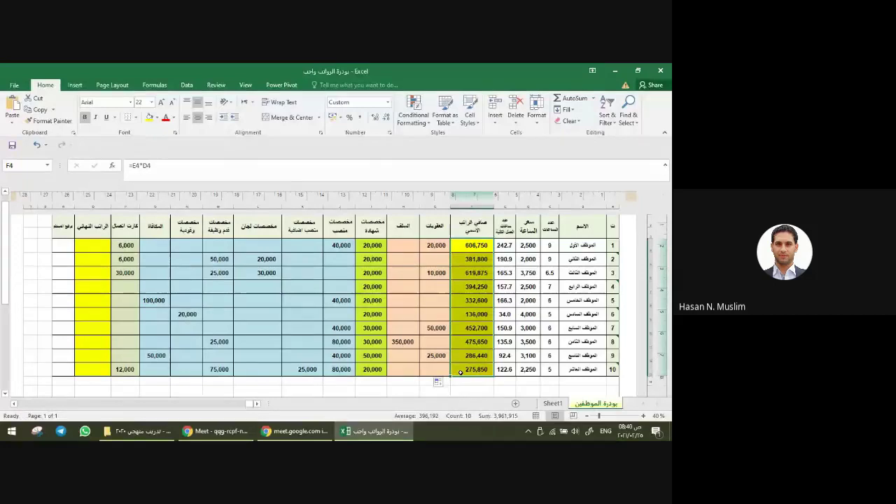
{"action": "scroll", "coordinate": [461, 372], "scroll_direction": "up", "scroll_amount": 1}
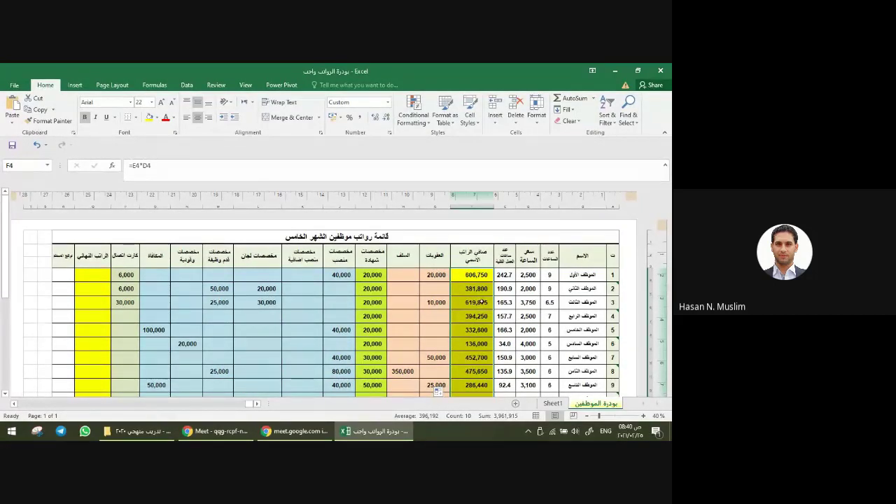
{"action": "left_click", "coordinate": [100, 274]}
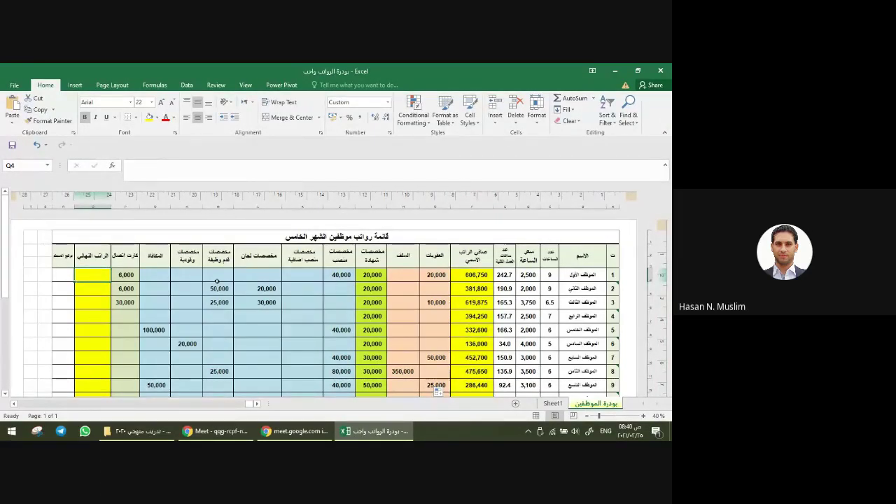
{"action": "left_click", "coordinate": [484, 279]}
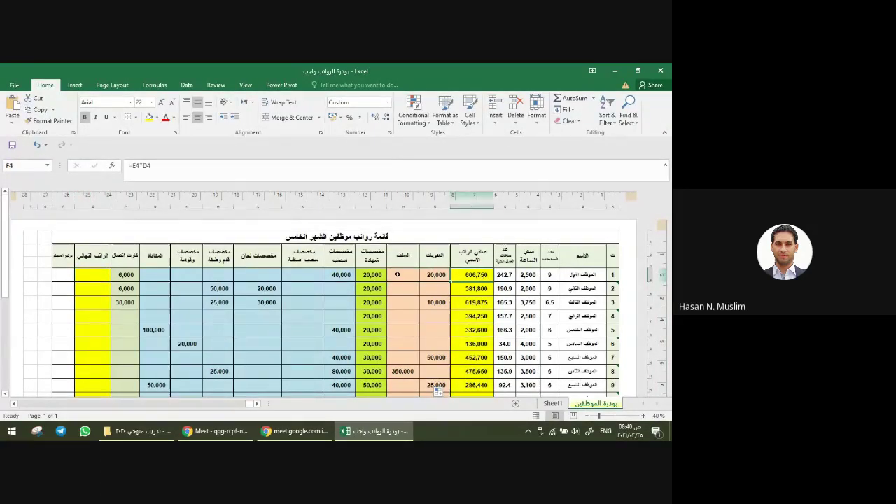
{"action": "left_click_drag", "start_coordinate": [378, 275], "coordinate": [132, 273]}
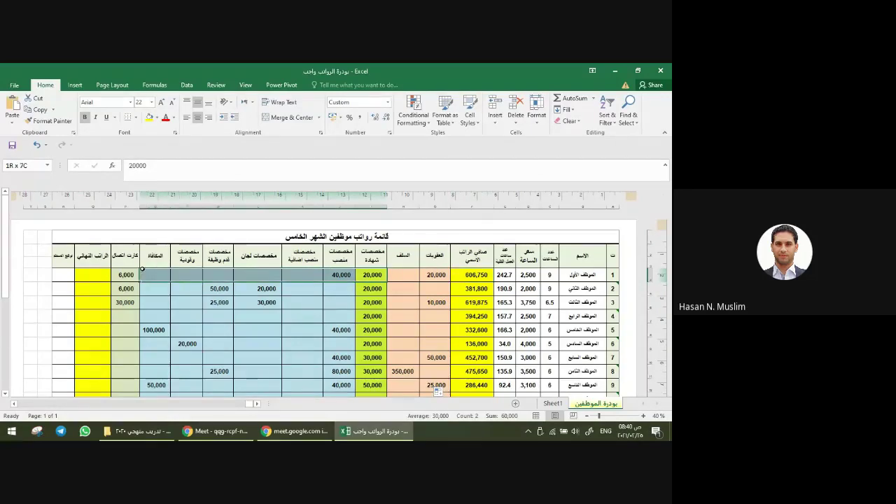
{"action": "left_click", "coordinate": [412, 275]}
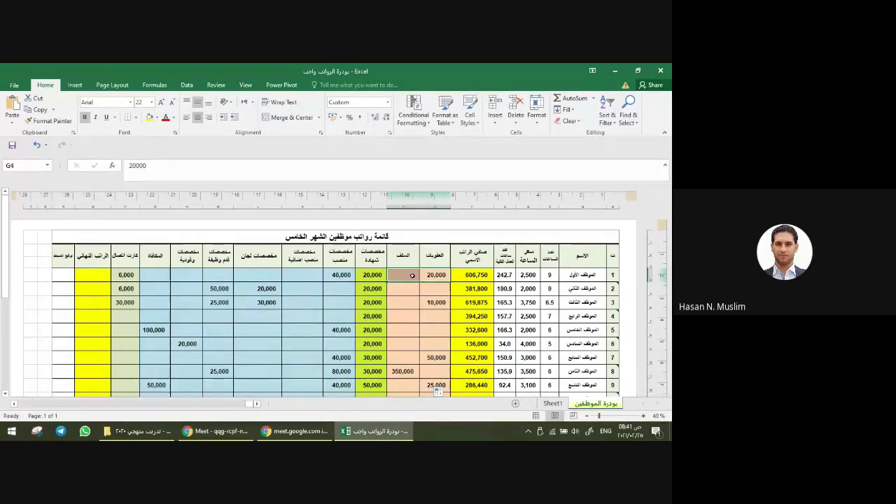
Step: Retype =sum in the #NAME? cell Q4 and accept SUM from AutoComplete, leaving =SUM(
{"action": "left_click", "coordinate": [97, 277]}
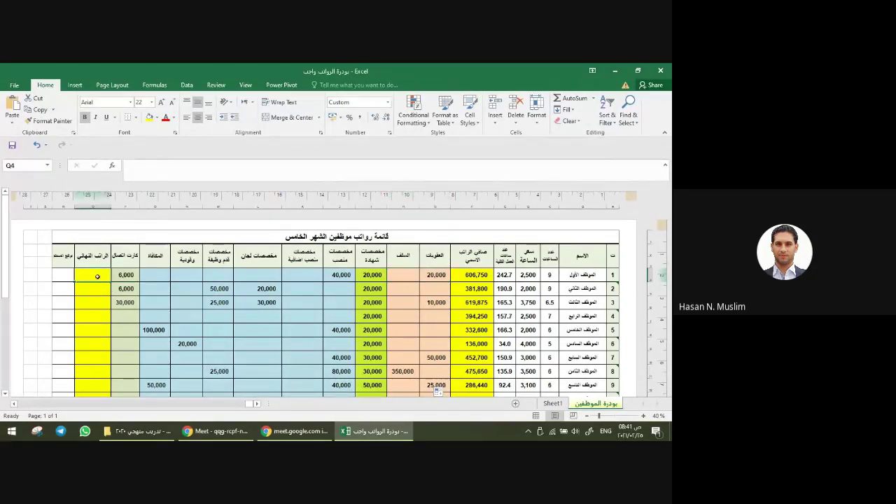
{"action": "type", "text": "="}
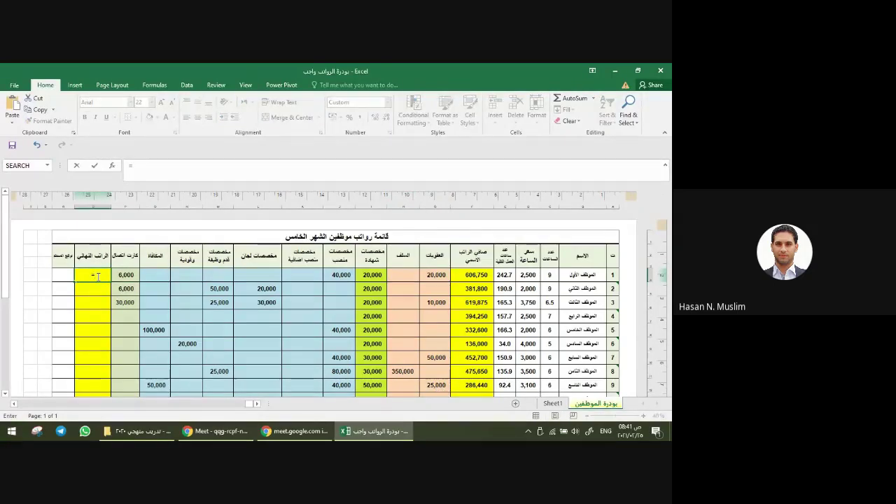
{"action": "type", "text": "s"}
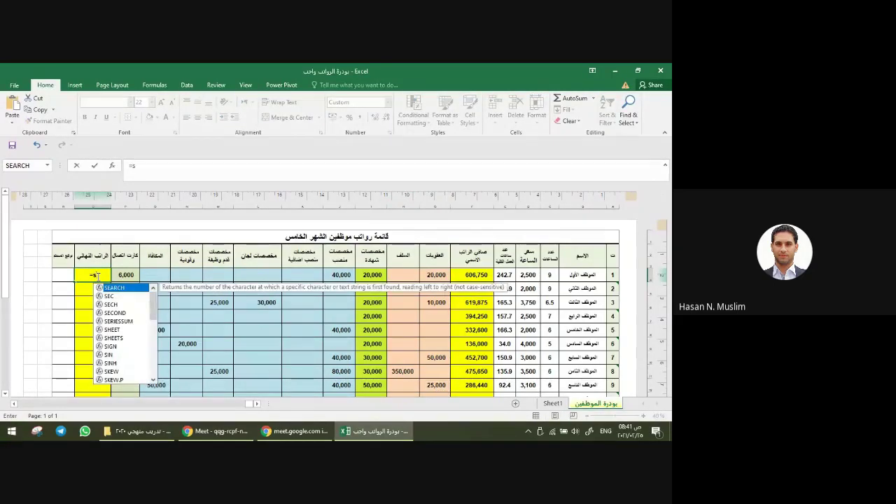
{"action": "type", "text": "um"}
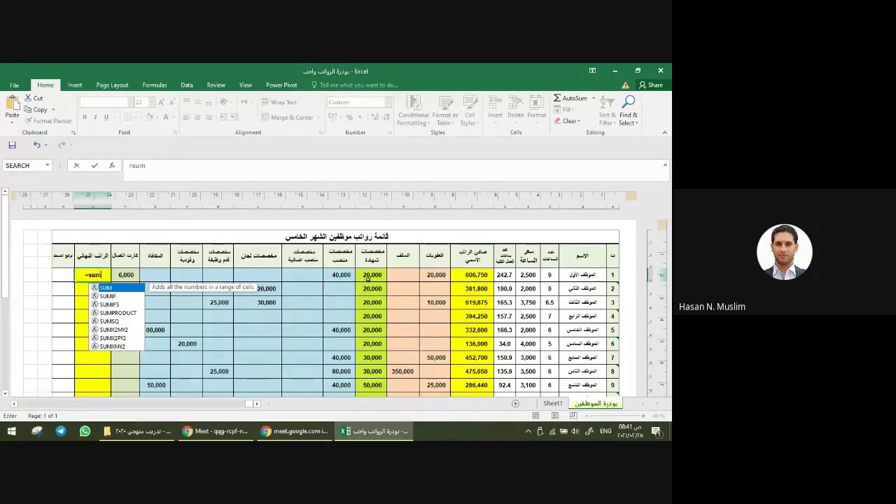
{"action": "left_click_drag", "start_coordinate": [368, 279], "coordinate": [203, 275]}
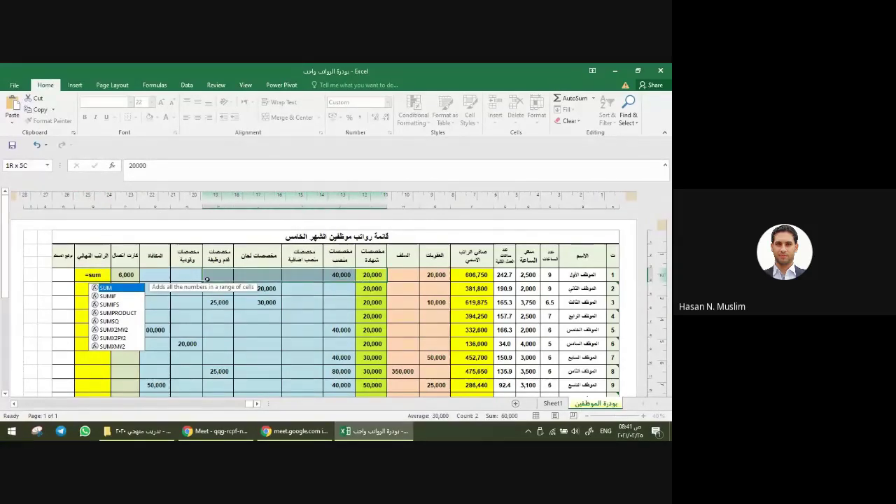
{"action": "left_click", "coordinate": [106, 276]}
{"action": "type", "text": "=s"}
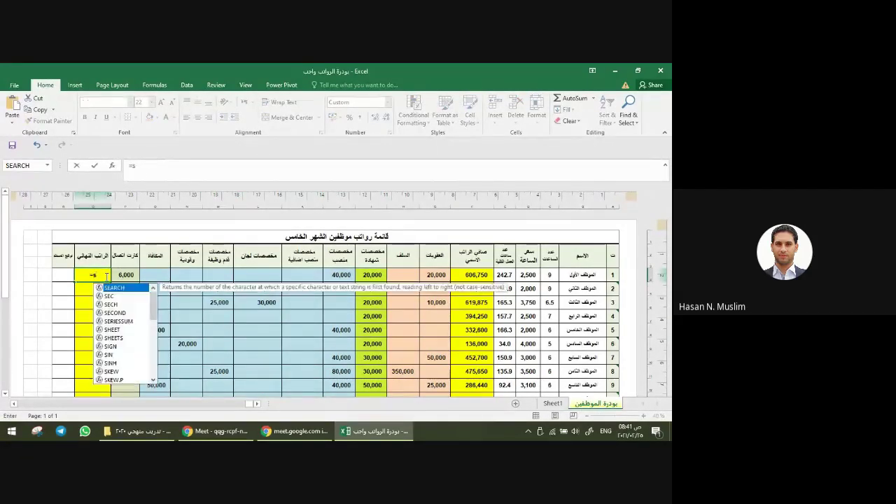
{"action": "type", "text": "um"}
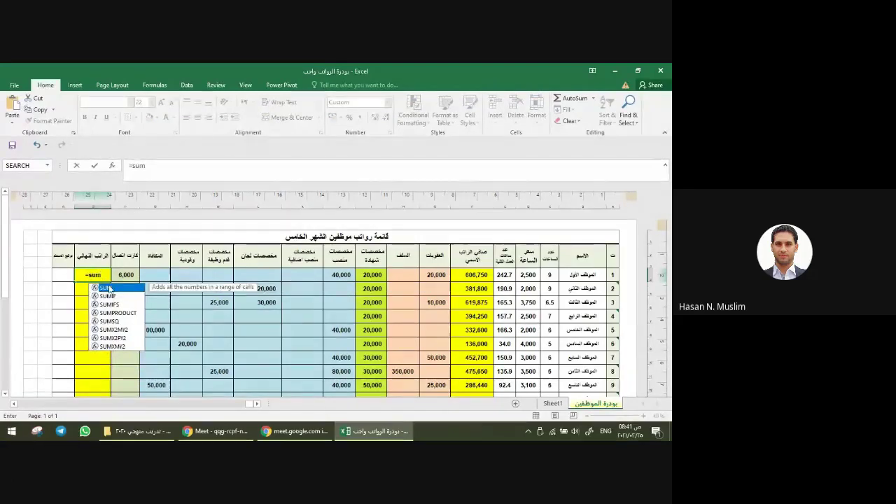
{"action": "key", "text": "Tab"}
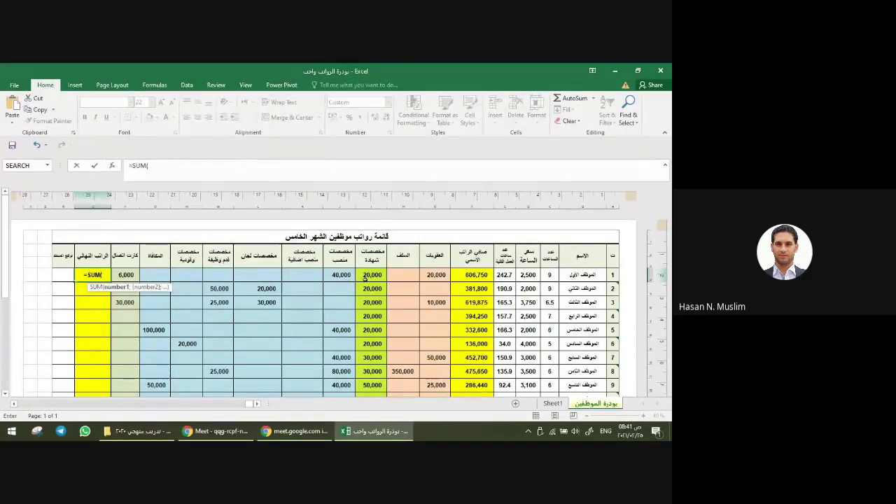
Step: Complete Q4 as =SUM(I4:P4;F4)-G4-H4, giving a final salary of 652,750
{"action": "left_click_drag", "start_coordinate": [365, 278], "coordinate": [126, 278]}
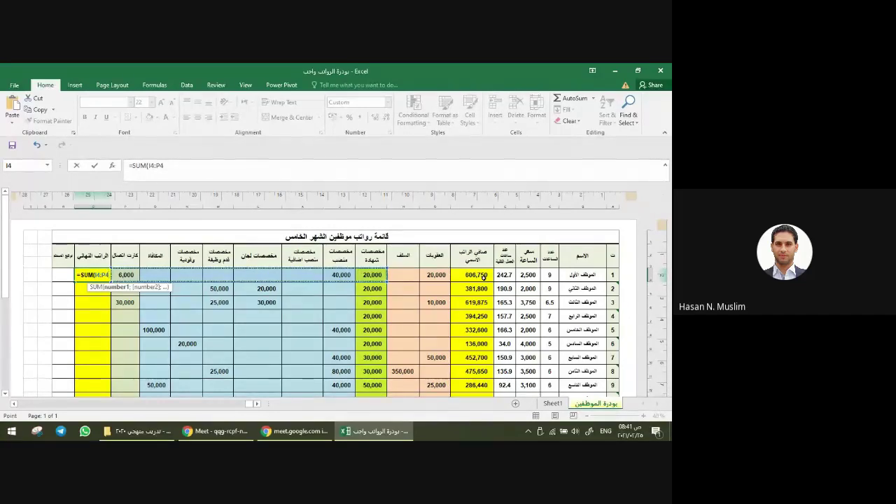
{"action": "type", "text": ";"}
{"action": "left_click", "coordinate": [483, 276]}
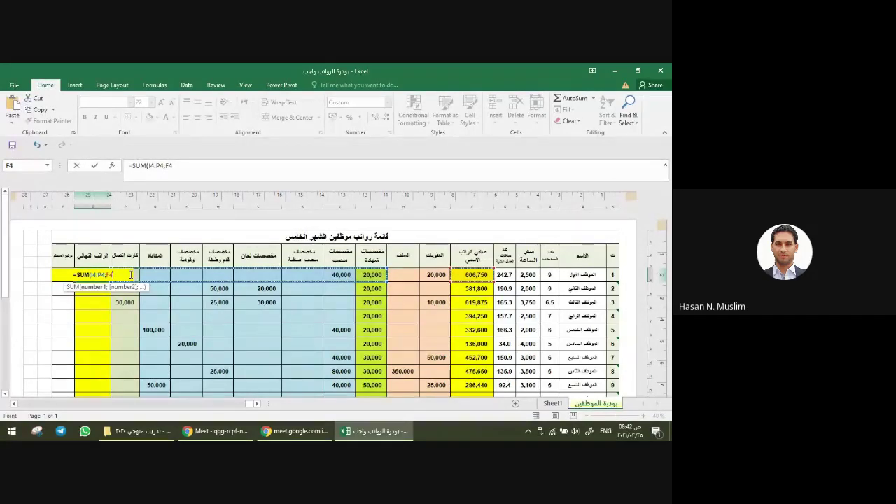
{"action": "type", "text": ")"}
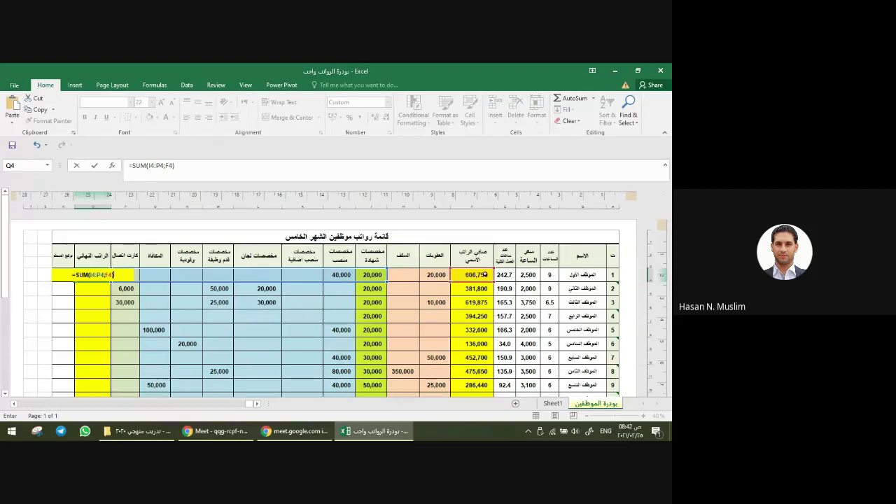
{"action": "type", "text": "-"}
{"action": "left_click", "coordinate": [432, 275]}
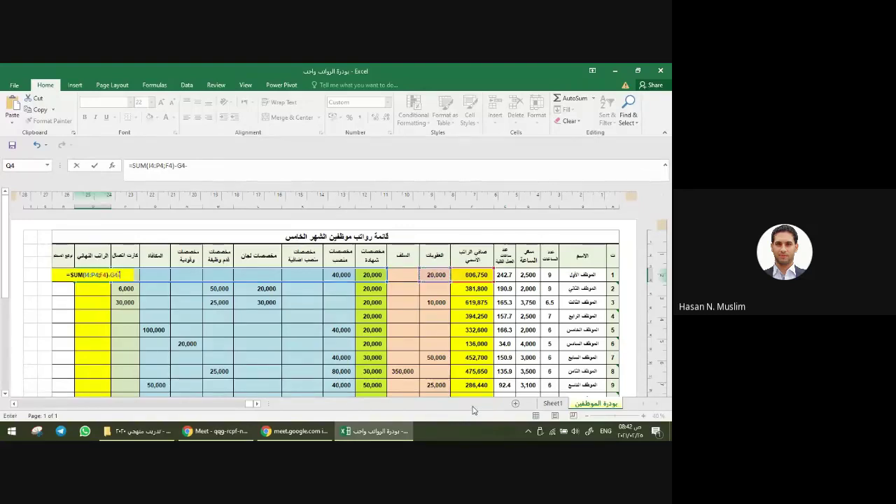
{"action": "left_click", "coordinate": [390, 277]}
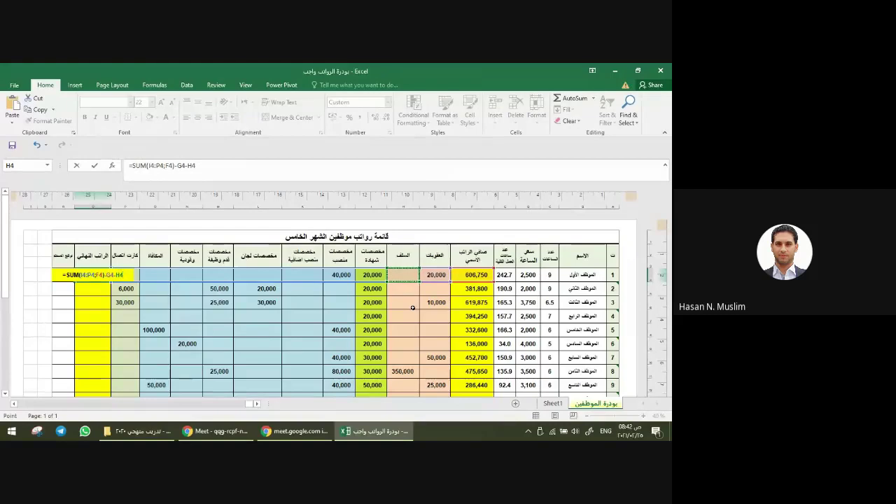
{"action": "key", "text": "Return"}
{"action": "left_click", "coordinate": [98, 274]}
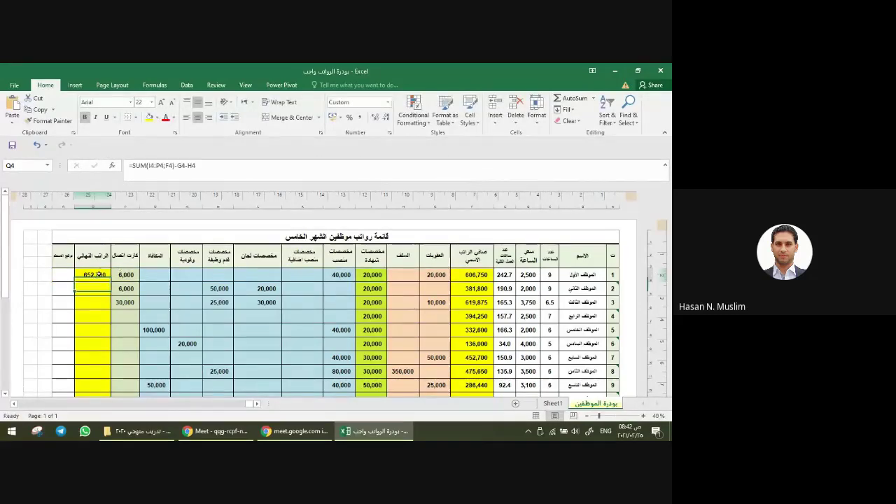
Step: Fill the Q4 formula down to row 10 and check the H11, Q11 and F11 values
{"action": "mouse_move", "coordinate": [110, 282]}
{"action": "left_mouse_down"}
{"action": "mouse_move", "coordinate": [75, 357]}
{"action": "mouse_move", "coordinate": [79, 372]}
{"action": "left_mouse_up"}
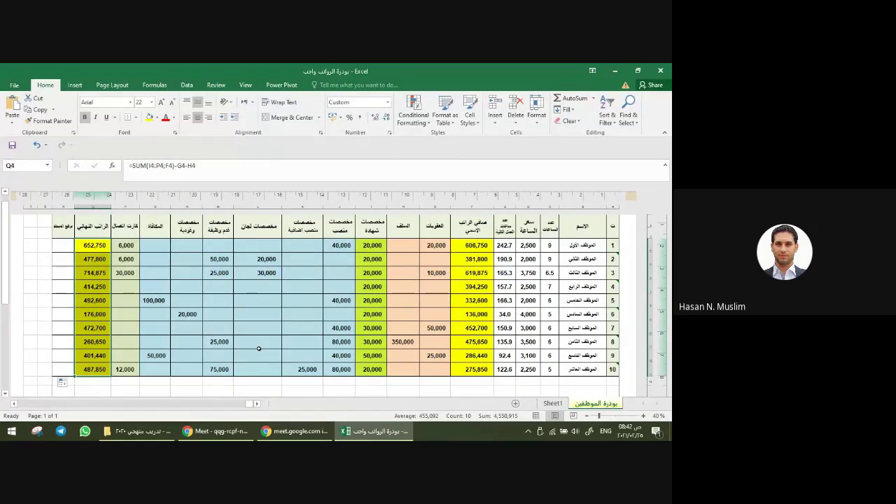
{"action": "left_click", "coordinate": [411, 345]}
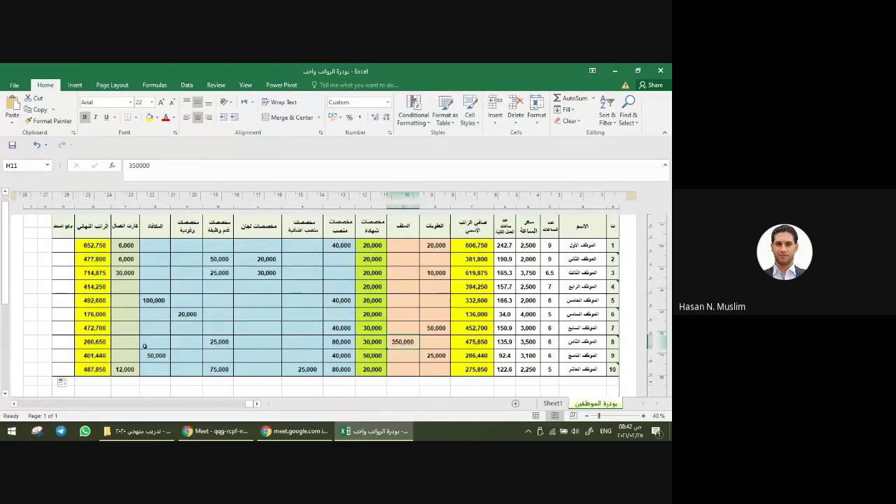
{"action": "left_click", "coordinate": [93, 342]}
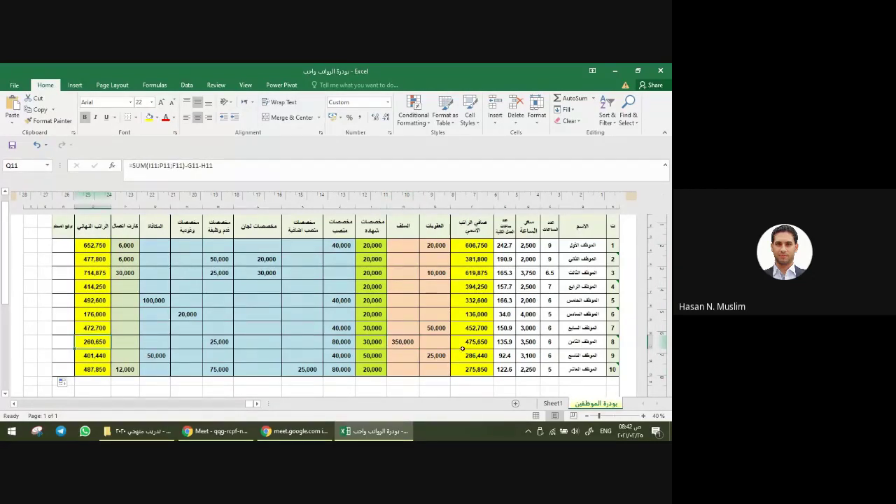
{"action": "left_click", "coordinate": [476, 342]}
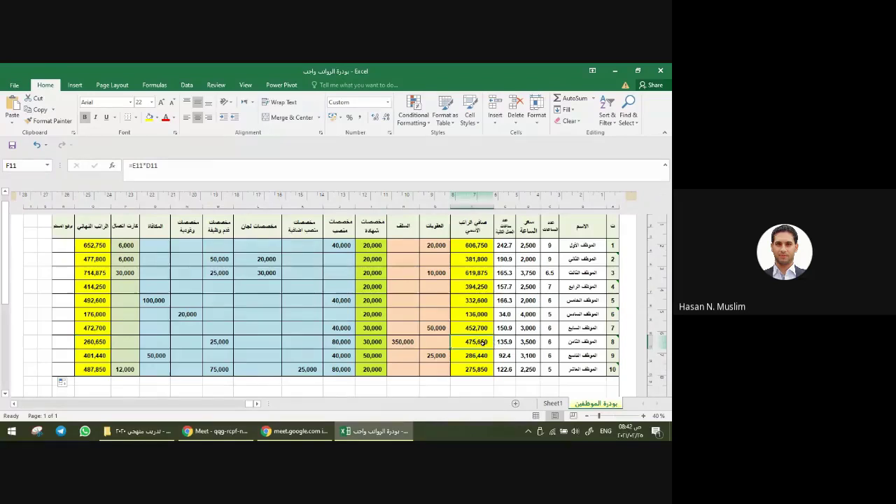
{"action": "left_click", "coordinate": [103, 340]}
{"action": "left_click_drag", "start_coordinate": [372, 342], "coordinate": [216, 342]}
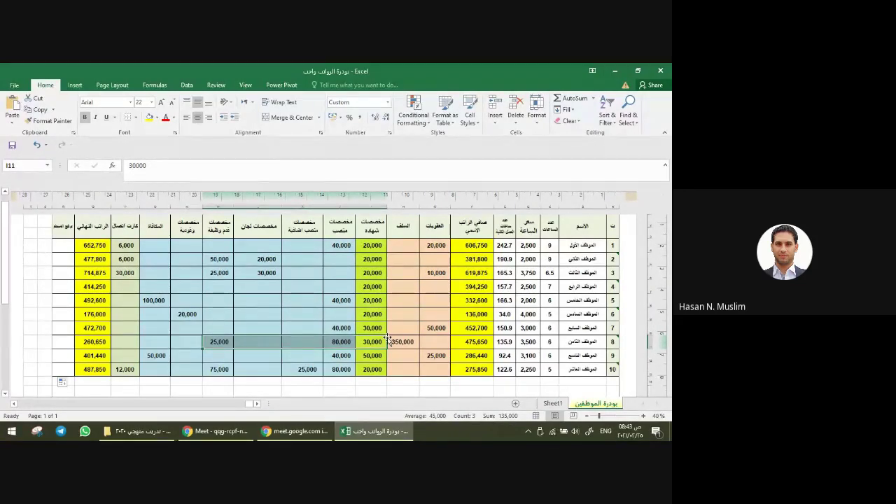
Step: Nudge the chart left and inspect the total base-salary formula without changing it
{"action": "scroll", "coordinate": [388, 336], "scroll_direction": "down", "scroll_amount": 1}
{"action": "scroll", "coordinate": [392, 333], "scroll_direction": "down", "scroll_amount": 1}
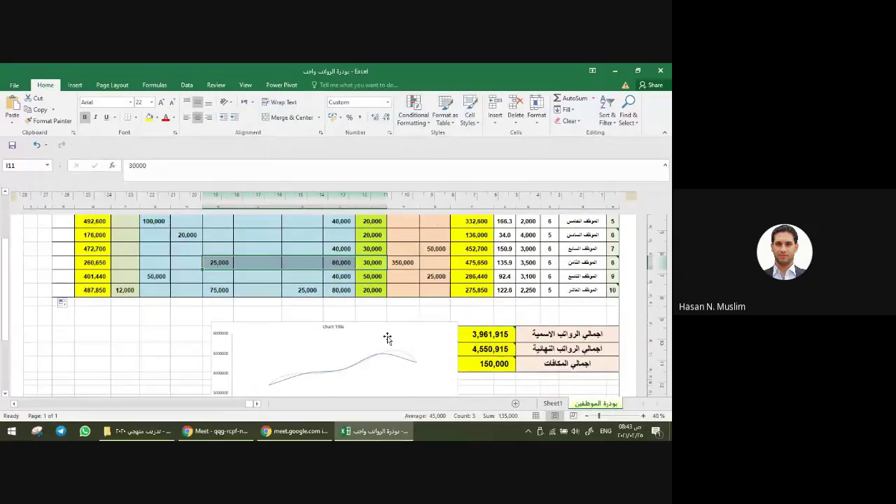
{"action": "scroll", "coordinate": [399, 331], "scroll_direction": "down", "scroll_amount": 2}
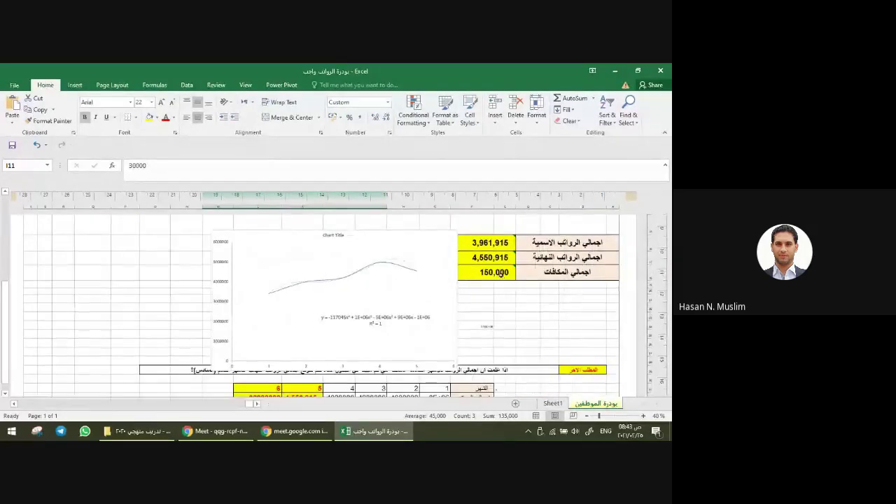
{"action": "scroll", "coordinate": [466, 264], "scroll_direction": "up", "scroll_amount": 1}
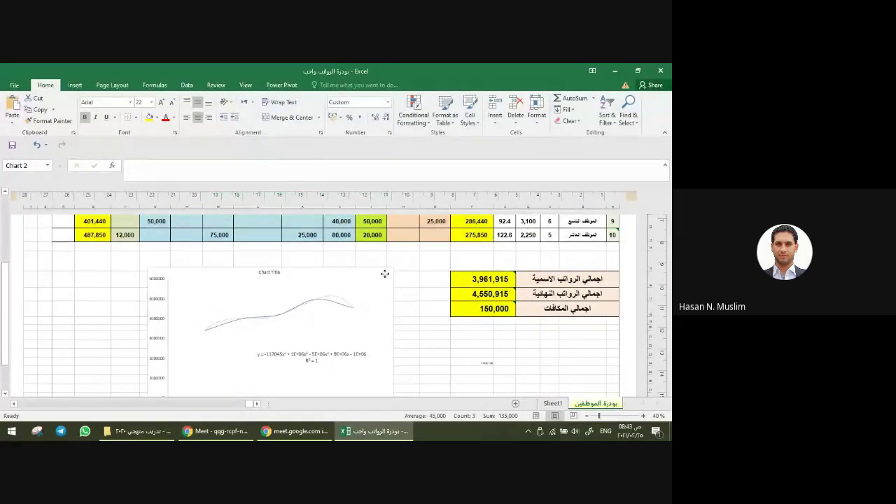
{"action": "left_click_drag", "start_coordinate": [466, 265], "coordinate": [385, 274]}
{"action": "double_click", "coordinate": [489, 278]}
{"action": "scroll", "coordinate": [554, 268], "scroll_direction": "up", "scroll_amount": 2}
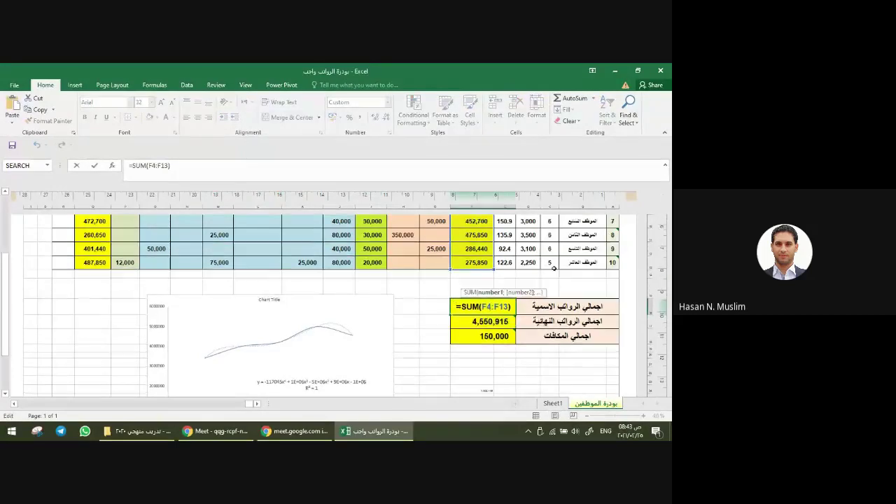
{"action": "scroll", "coordinate": [554, 268], "scroll_direction": "up", "scroll_amount": 2}
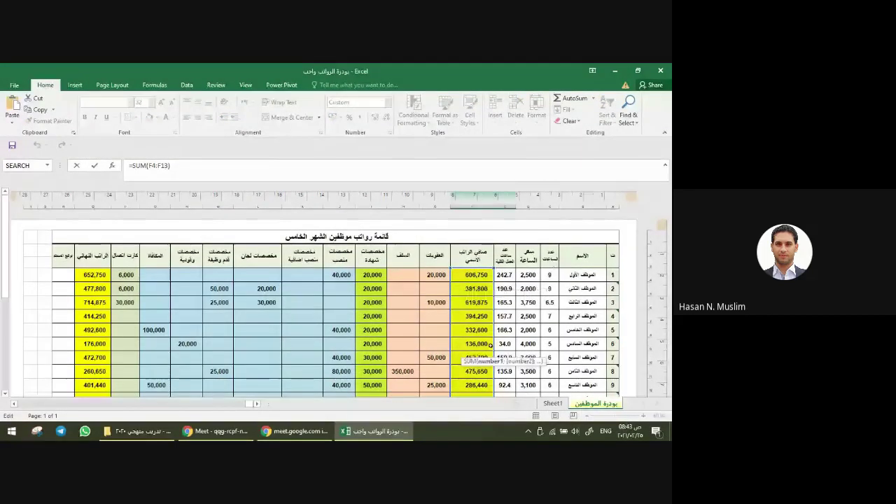
{"action": "key", "text": "Return"}
Step: Inspect the total final-salary formula, leaving it unchanged
{"action": "scroll", "coordinate": [495, 329], "scroll_direction": "down", "scroll_amount": 1}
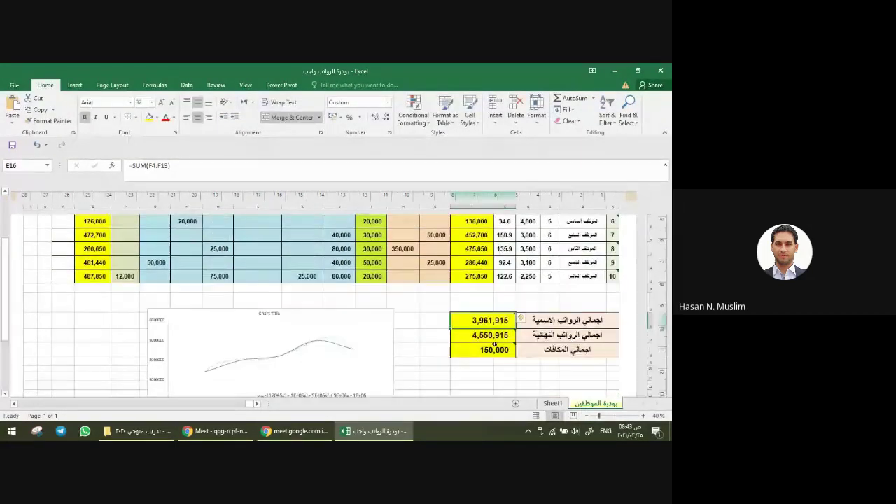
{"action": "scroll", "coordinate": [494, 322], "scroll_direction": "down", "scroll_amount": 1}
{"action": "double_click", "coordinate": [494, 321]}
{"action": "scroll", "coordinate": [494, 321], "scroll_direction": "up", "scroll_amount": 2}
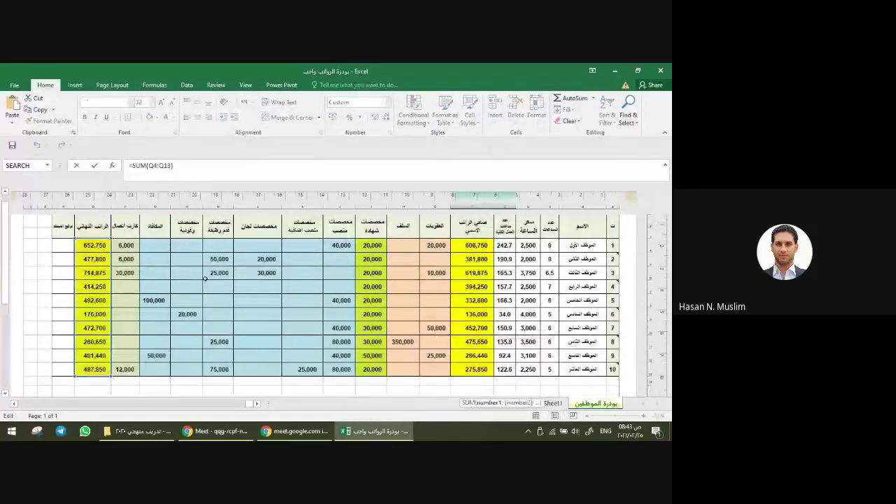
{"action": "scroll", "coordinate": [281, 291], "scroll_direction": "down", "scroll_amount": 1}
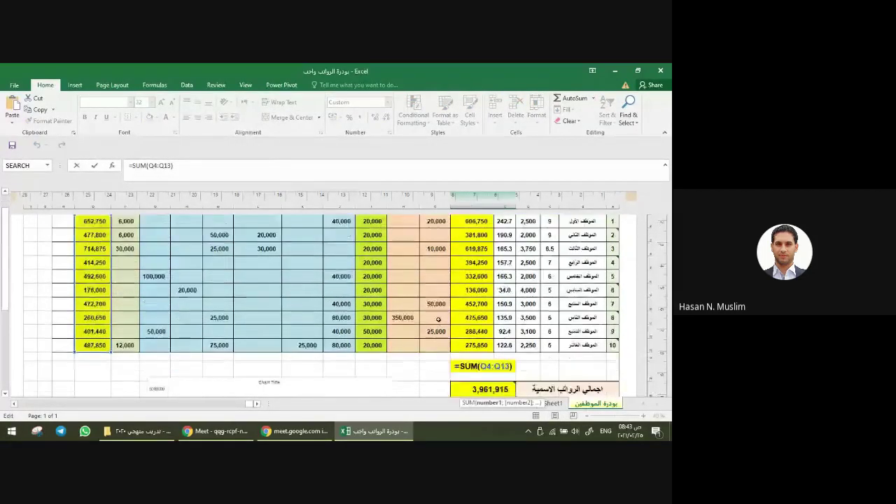
{"action": "scroll", "coordinate": [492, 312], "scroll_direction": "down", "scroll_amount": 2}
{"action": "key", "text": "Return"}
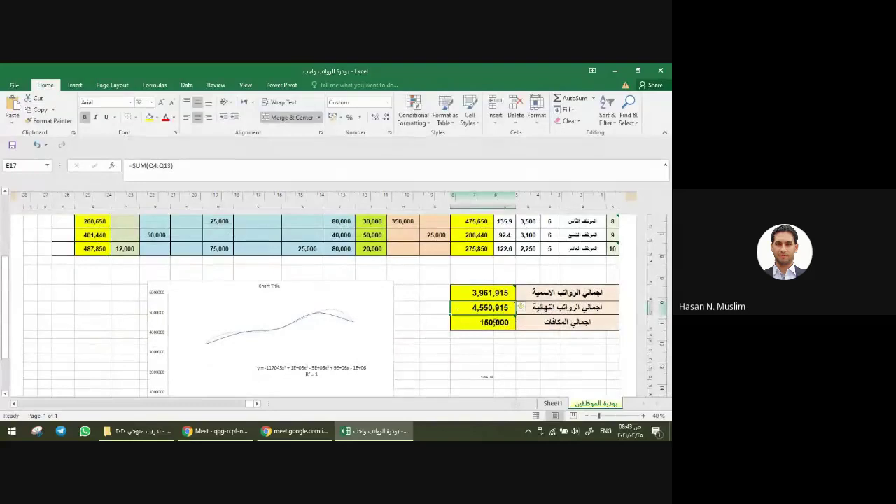
Step: Inspect the total bonuses formula and switch to the Insert ribbon tab
{"action": "double_click", "coordinate": [497, 322]}
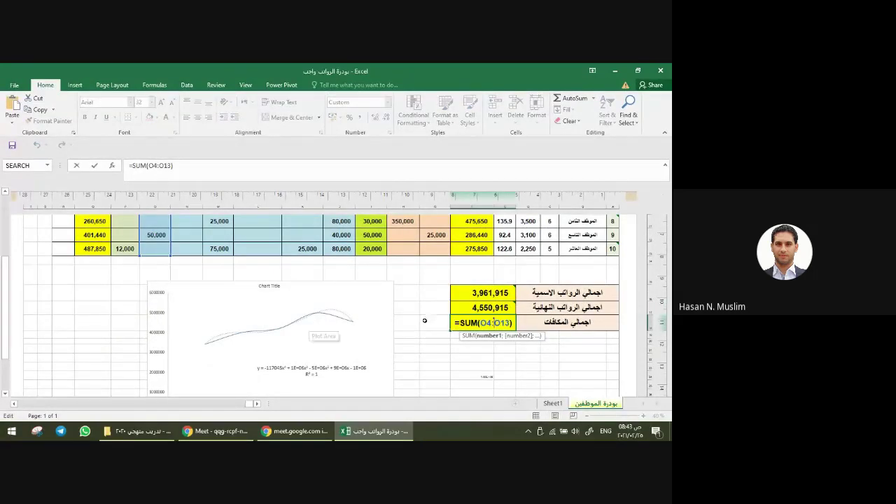
{"action": "scroll", "coordinate": [420, 328], "scroll_direction": "up", "scroll_amount": 1}
{"action": "scroll", "coordinate": [248, 265], "scroll_direction": "up", "scroll_amount": 2}
{"action": "scroll", "coordinate": [248, 265], "scroll_direction": "down", "scroll_amount": 1}
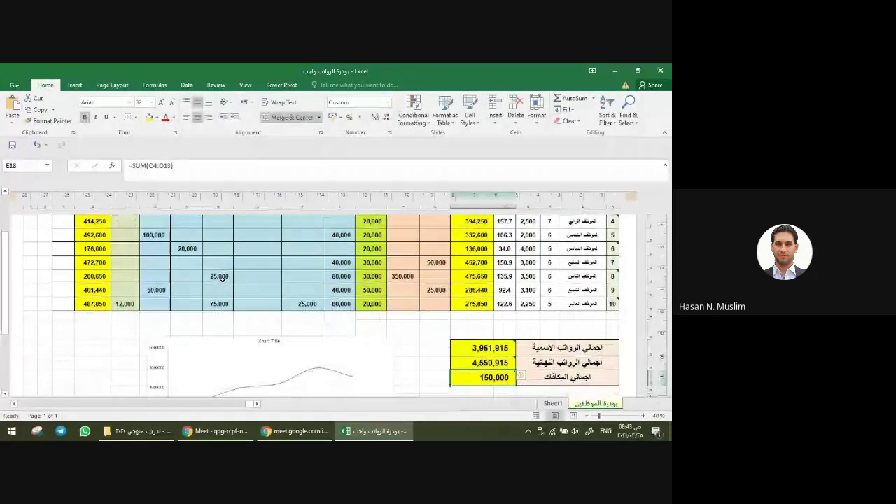
{"action": "left_click_drag", "start_coordinate": [154, 311], "coordinate": [161, 225]}
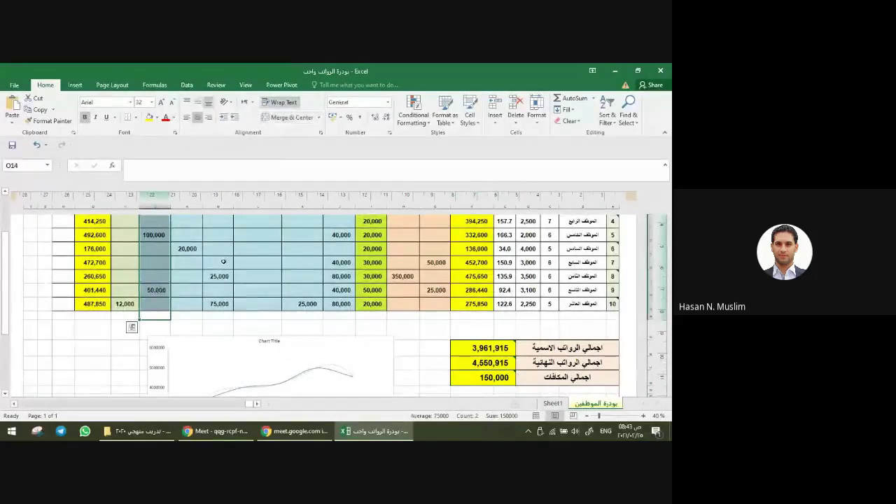
{"action": "scroll", "coordinate": [280, 297], "scroll_direction": "down", "scroll_amount": 3}
{"action": "scroll", "coordinate": [353, 307], "scroll_direction": "up", "scroll_amount": 3}
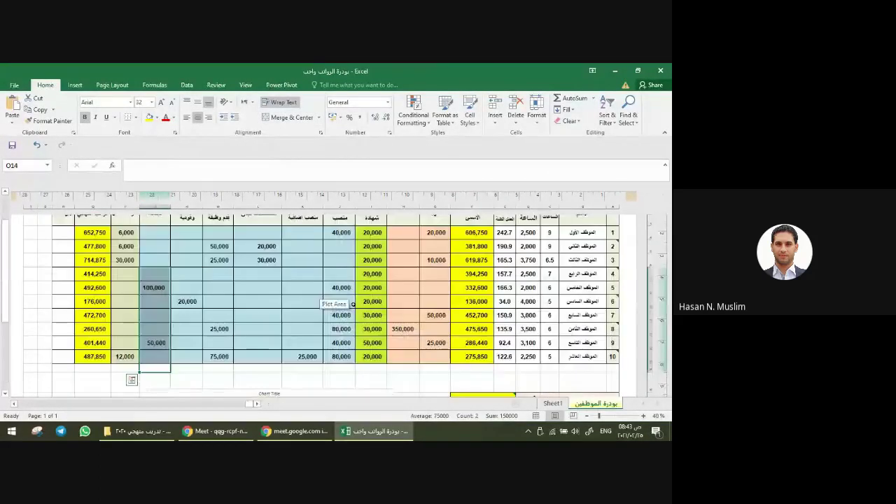
{"action": "scroll", "coordinate": [228, 286], "scroll_direction": "up", "scroll_amount": 1}
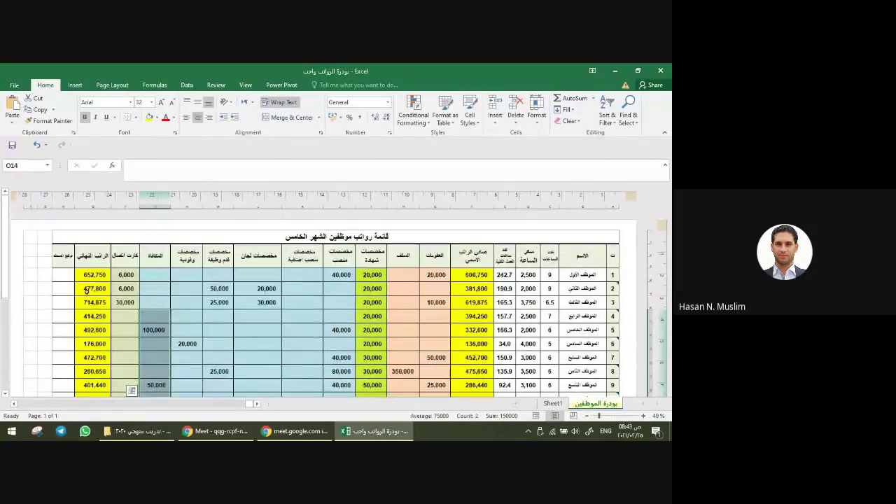
{"action": "left_click", "coordinate": [82, 85]}
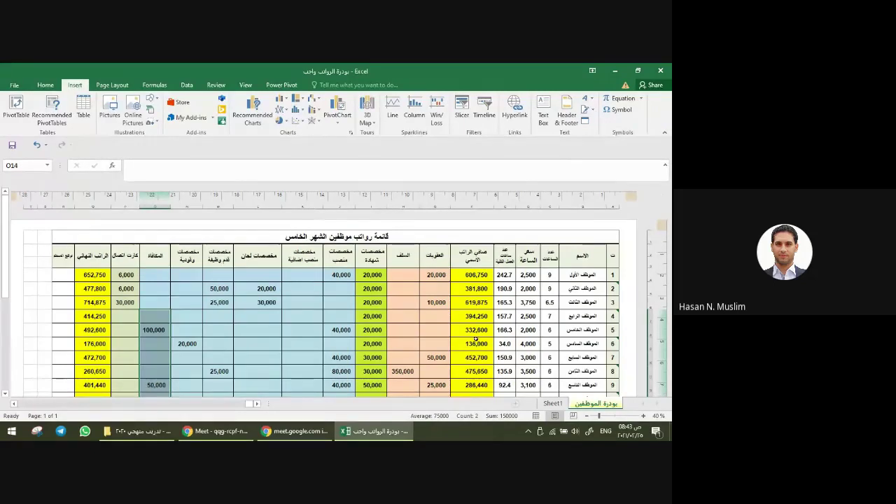
Step: Move the salary trend chart slightly up and to the left
{"action": "scroll", "coordinate": [420, 301], "scroll_direction": "down", "scroll_amount": 5}
{"action": "scroll", "coordinate": [475, 339], "scroll_direction": "down", "scroll_amount": 5}
{"action": "scroll", "coordinate": [475, 339], "scroll_direction": "up", "scroll_amount": 3}
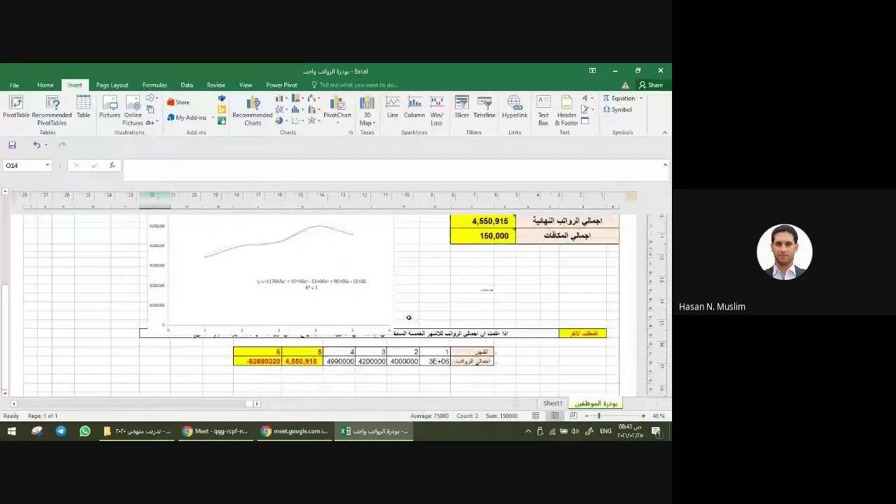
{"action": "scroll", "coordinate": [409, 317], "scroll_direction": "up", "scroll_amount": 3}
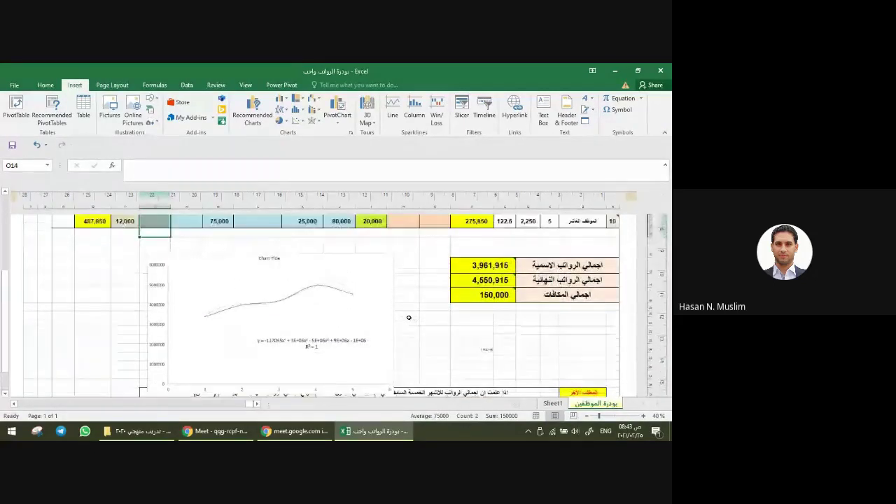
{"action": "left_click", "coordinate": [389, 384]}
{"action": "left_click_drag", "start_coordinate": [394, 390], "coordinate": [391, 365]}
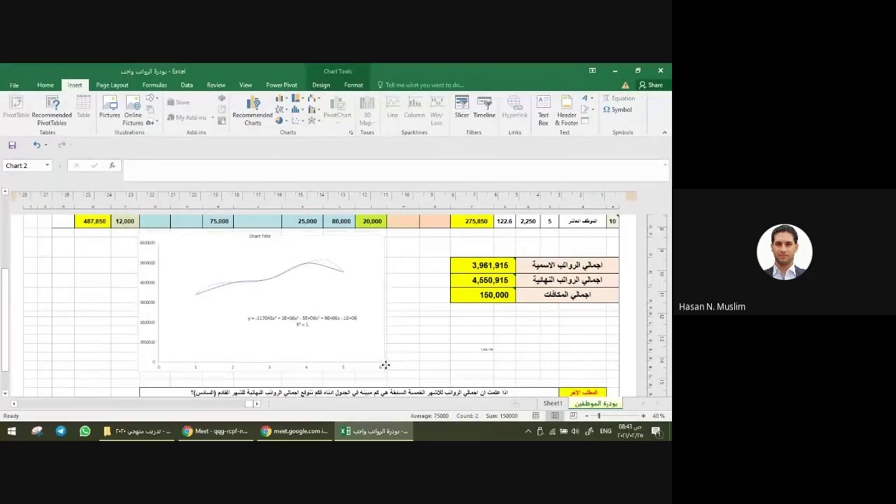
Step: Check the formulas in the month 5 total, final salaries total, and month 6 forecast
{"action": "scroll", "coordinate": [533, 356], "scroll_direction": "down", "scroll_amount": 1}
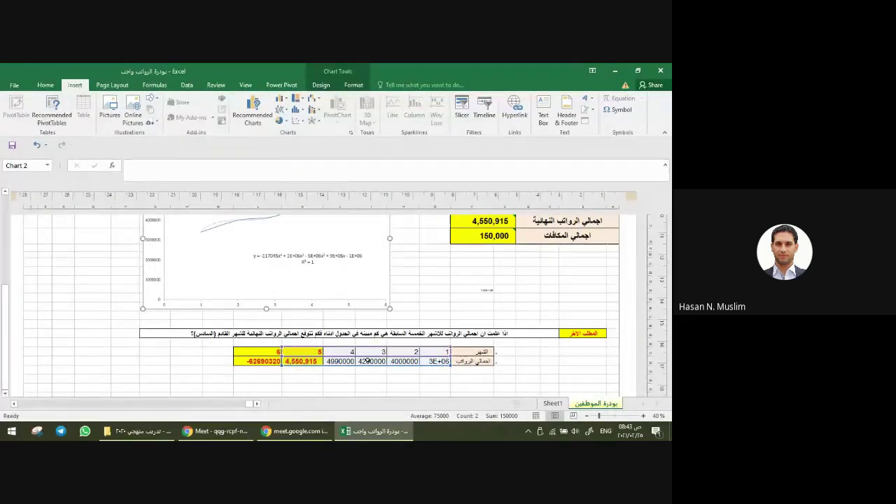
{"action": "left_click", "coordinate": [305, 362]}
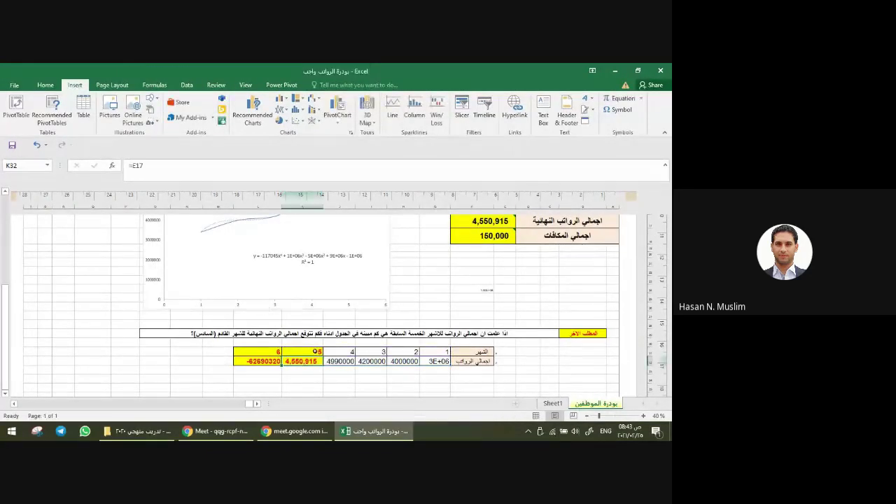
{"action": "left_click", "coordinate": [491, 222]}
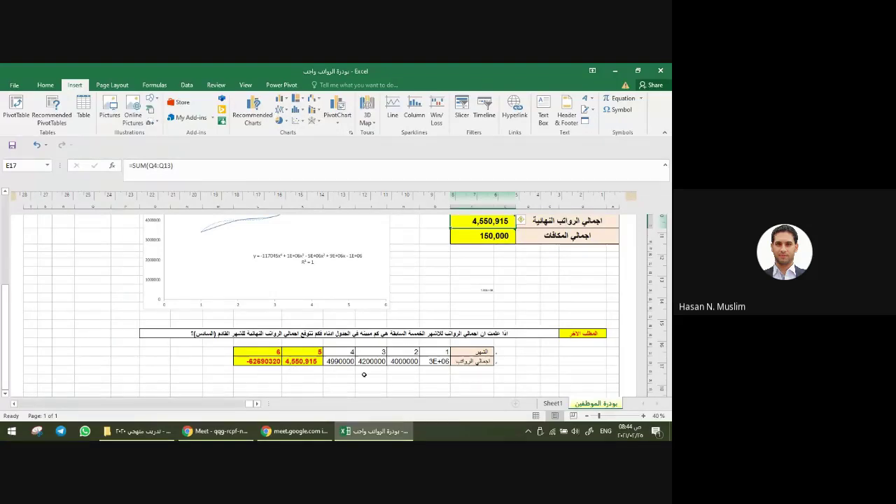
{"action": "left_click", "coordinate": [253, 363]}
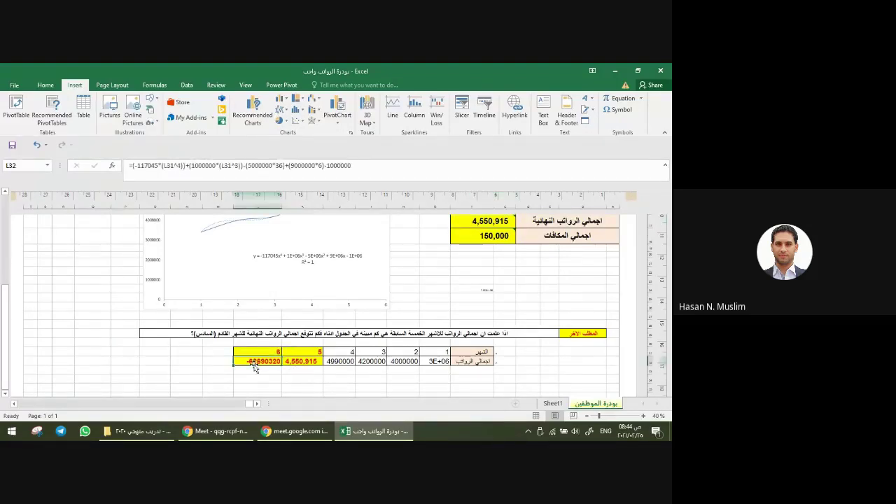
{"action": "scroll", "coordinate": [254, 369], "scroll_direction": "up", "scroll_amount": 2}
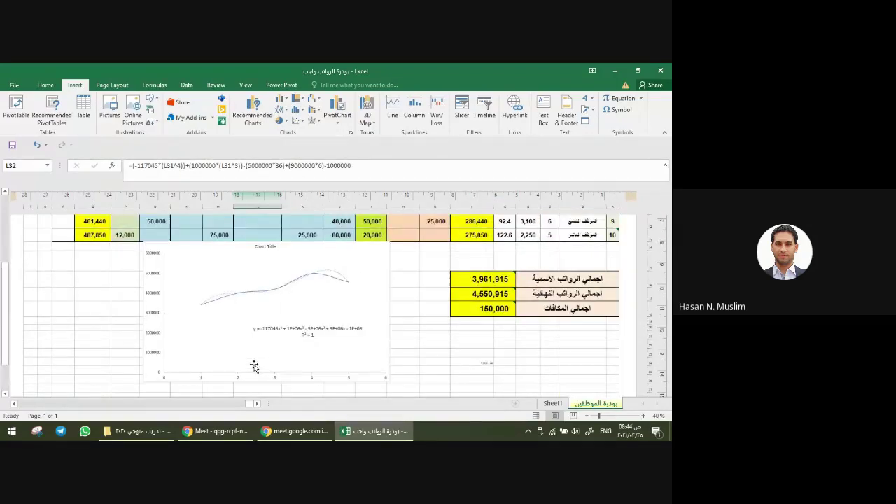
Step: Remove the chart's existing trendline with Add Chart Element > Trendline > None
{"action": "left_click", "coordinate": [329, 280]}
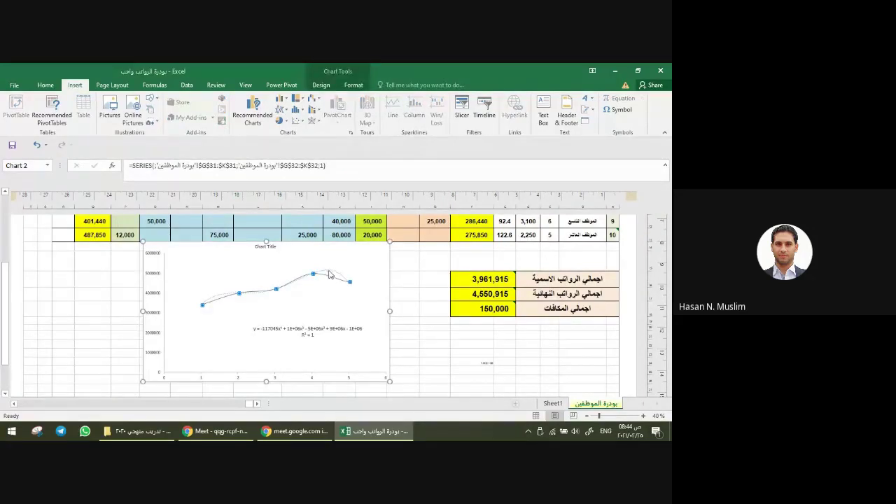
{"action": "scroll", "coordinate": [328, 274], "scroll_direction": "down", "scroll_amount": 3}
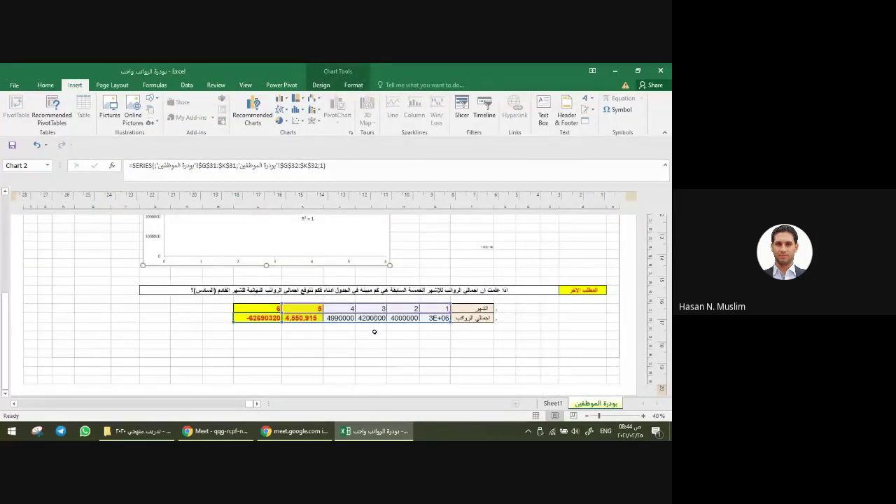
{"action": "scroll", "coordinate": [374, 332], "scroll_direction": "up", "scroll_amount": 3}
{"action": "left_click", "coordinate": [328, 274]}
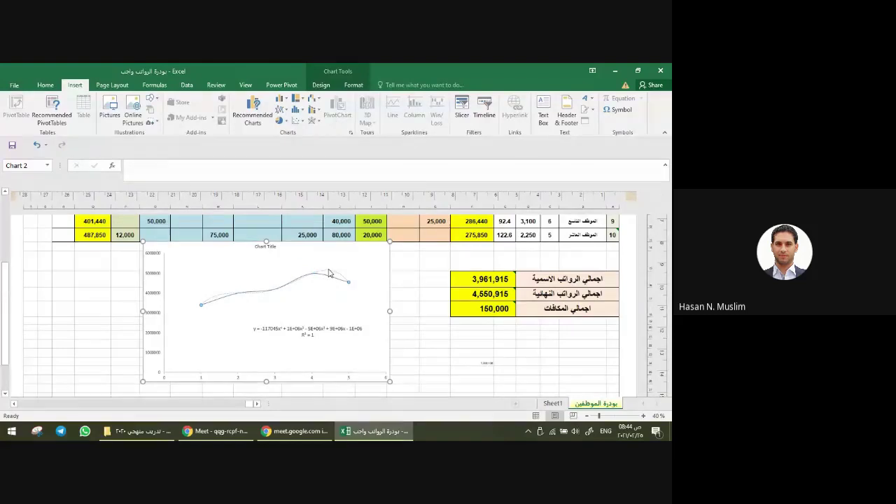
{"action": "left_click", "coordinate": [328, 273]}
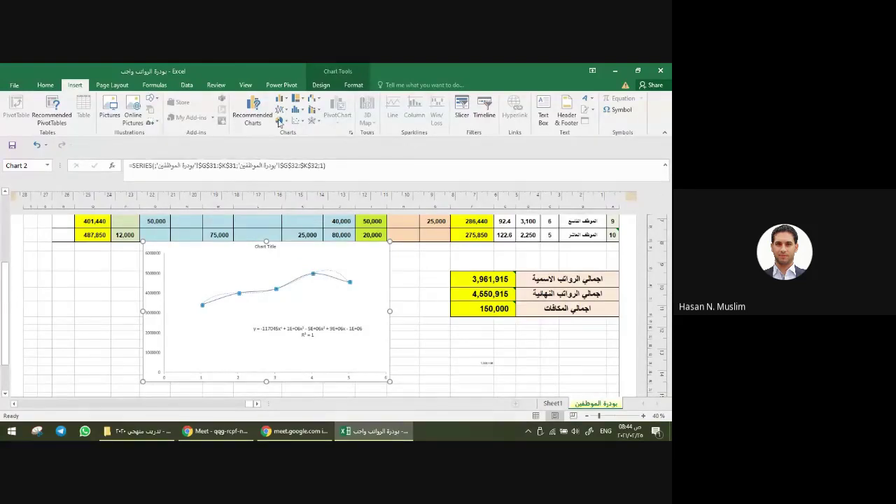
{"action": "left_click", "coordinate": [325, 87]}
{"action": "left_click", "coordinate": [15, 112]}
{"action": "mouse_move", "coordinate": [31, 240]}
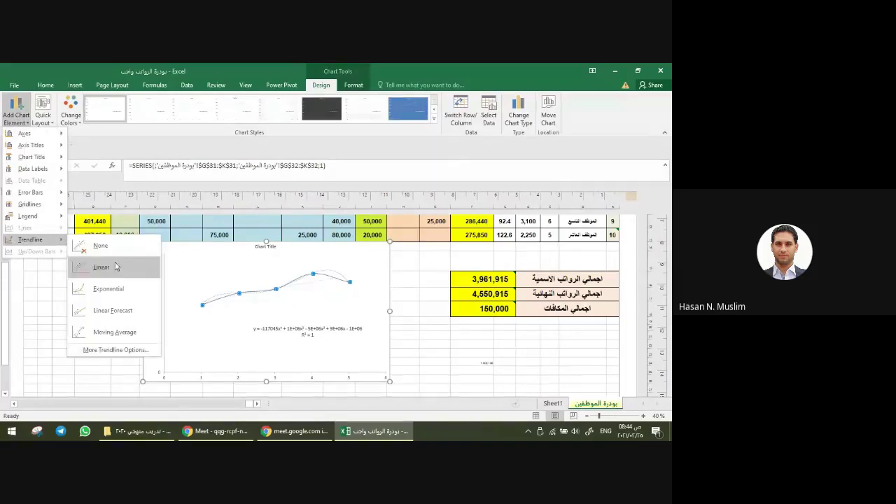
{"action": "left_click", "coordinate": [101, 246]}
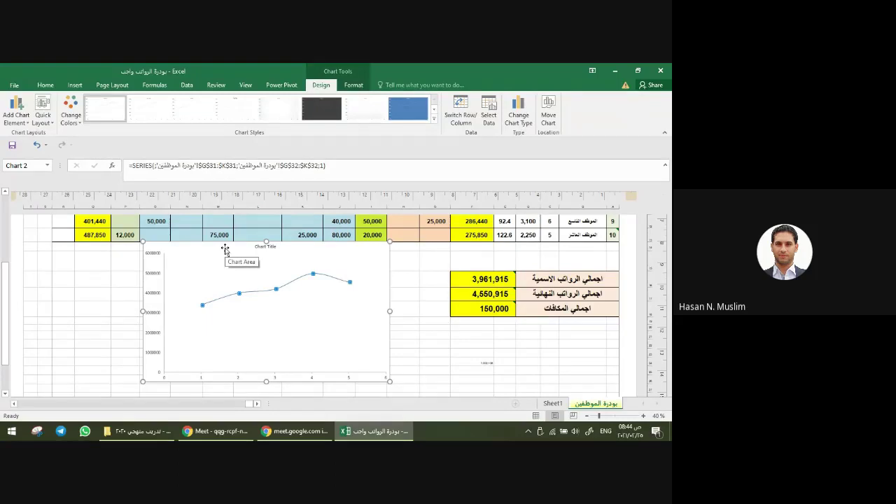
Step: Add a new trendline and change it to a polynomial fit of order 3
{"action": "left_click", "coordinate": [28, 126]}
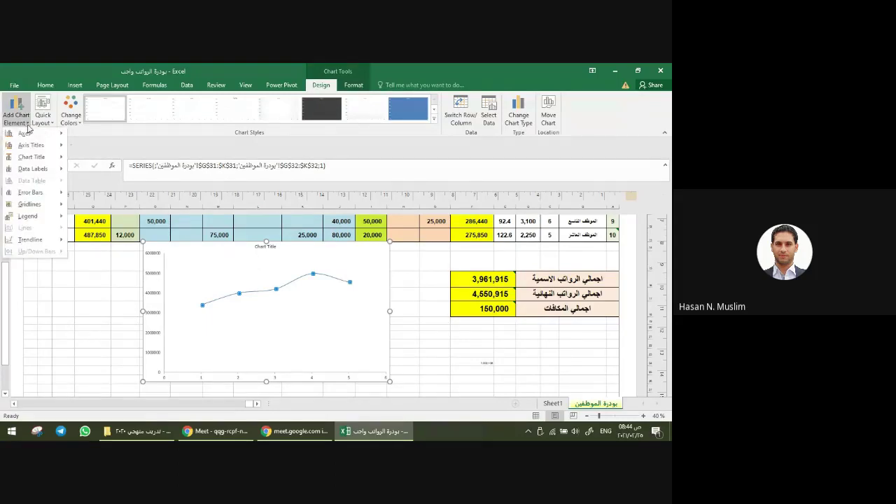
{"action": "mouse_move", "coordinate": [30, 240]}
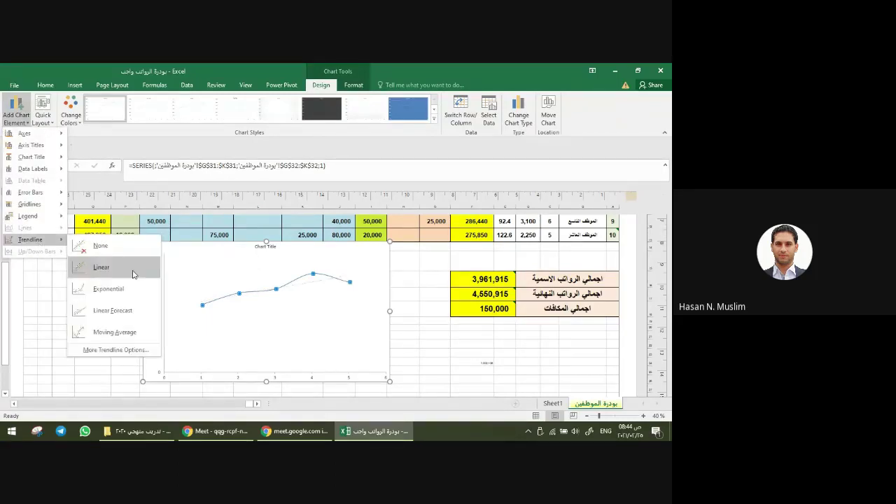
{"action": "left_click", "coordinate": [145, 350]}
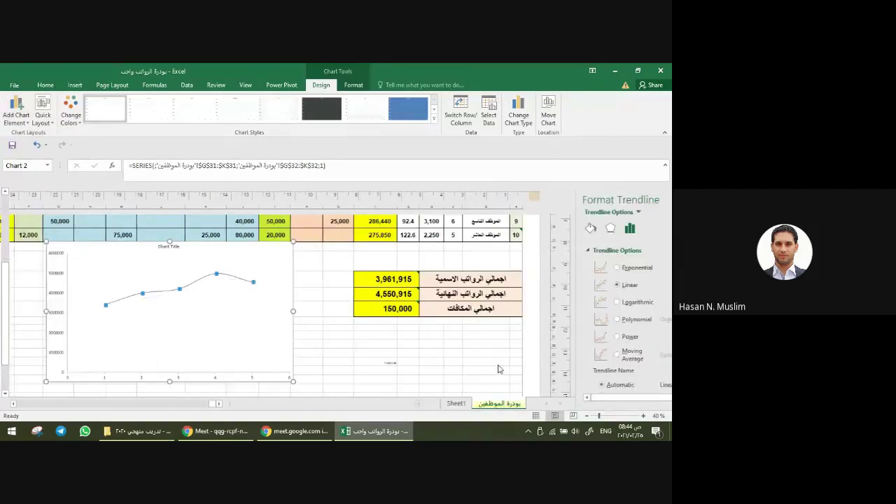
{"action": "left_click", "coordinate": [575, 320]}
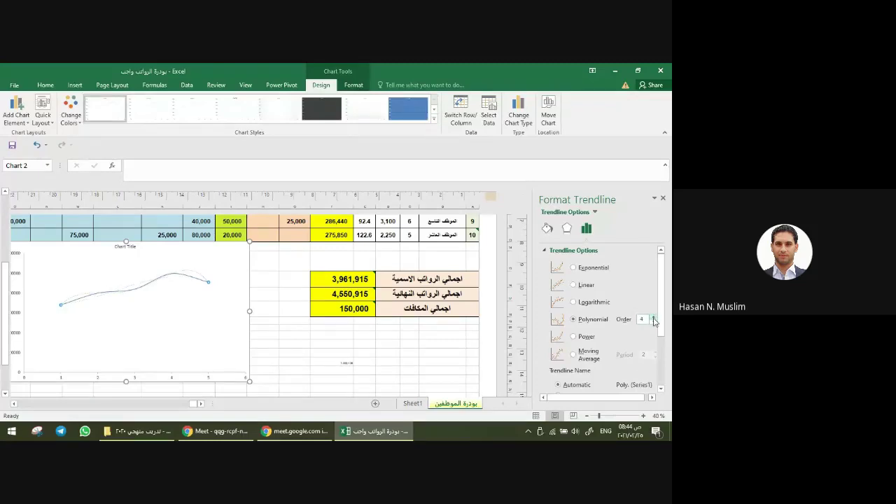
{"action": "scroll", "coordinate": [236, 301], "scroll_direction": "down", "scroll_amount": 3}
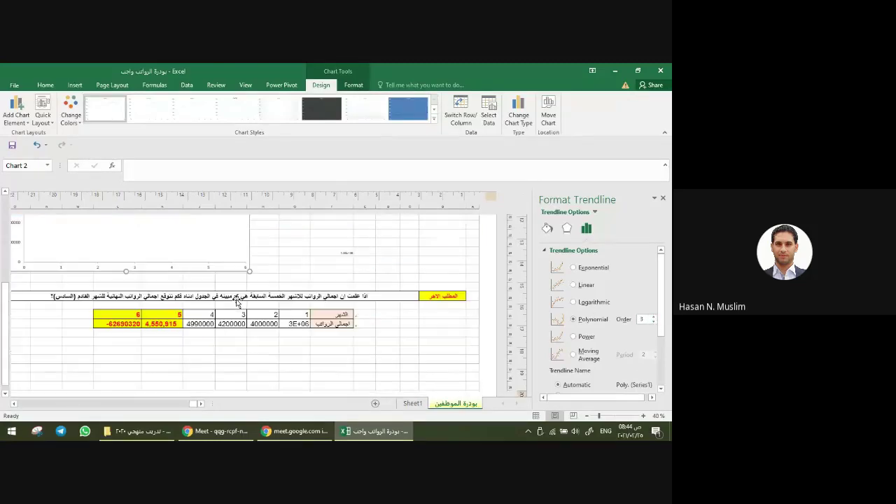
{"action": "left_click", "coordinate": [130, 314]}
{"action": "scroll", "coordinate": [130, 314], "scroll_direction": "up", "scroll_amount": 2}
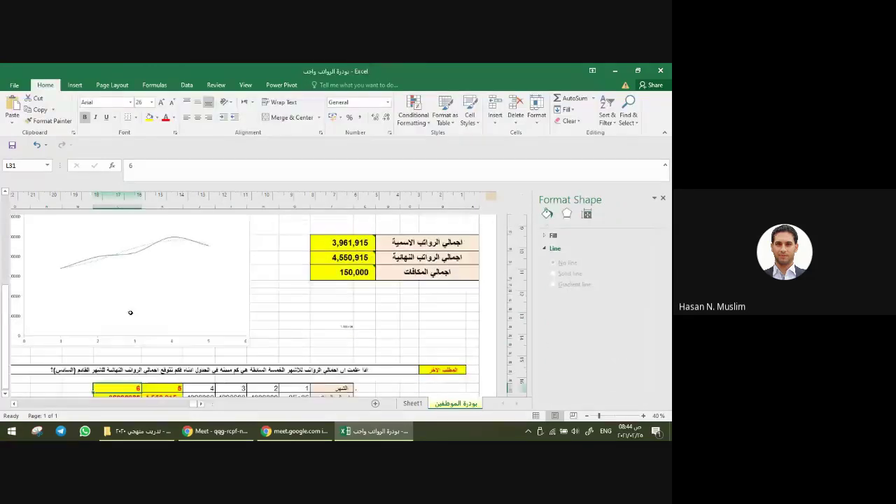
Step: Display the trendline equation and R-squared value on the salary chart
{"action": "left_click", "coordinate": [139, 260]}
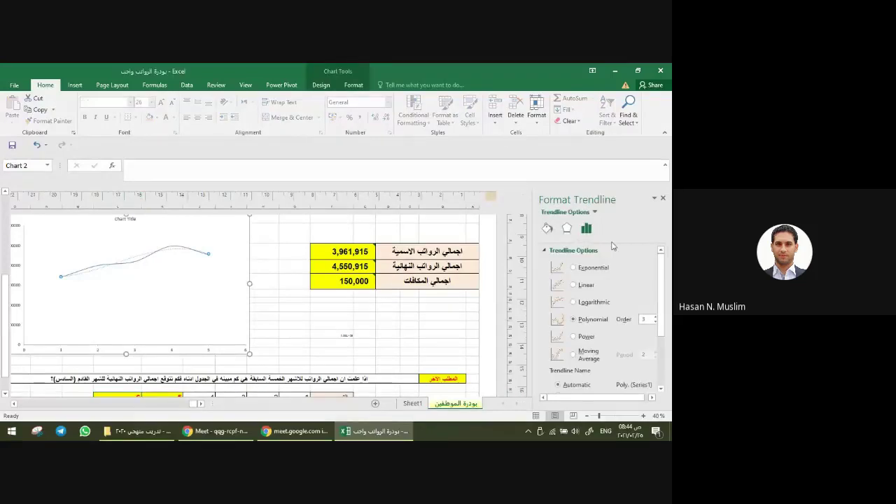
{"action": "scroll", "coordinate": [629, 324], "scroll_direction": "down", "scroll_amount": 3}
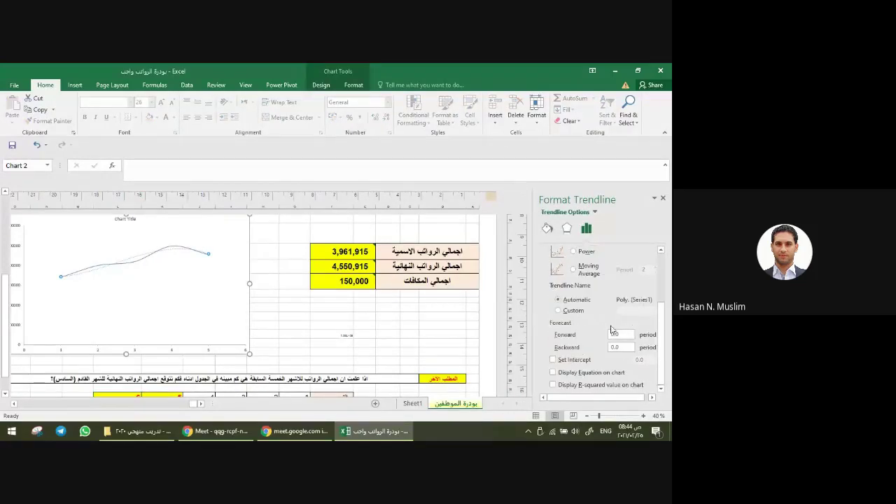
{"action": "left_click", "coordinate": [568, 372]}
{"action": "left_click", "coordinate": [565, 384]}
{"action": "left_click", "coordinate": [162, 255]}
{"action": "scroll", "coordinate": [230, 304], "scroll_direction": "down", "scroll_amount": 3}
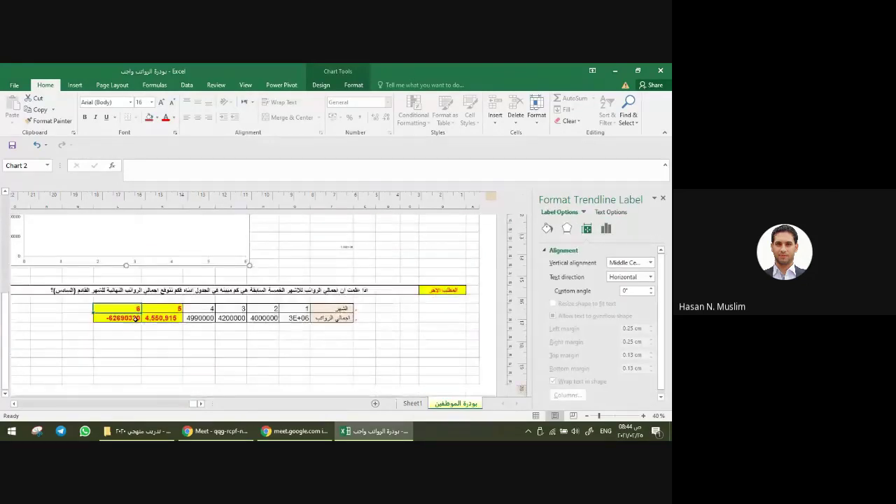
{"action": "scroll", "coordinate": [141, 381], "scroll_direction": "up", "scroll_amount": 3}
{"action": "scroll", "coordinate": [133, 371], "scroll_direction": "down", "scroll_amount": 1}
{"action": "scroll", "coordinate": [127, 362], "scroll_direction": "down", "scroll_amount": 1}
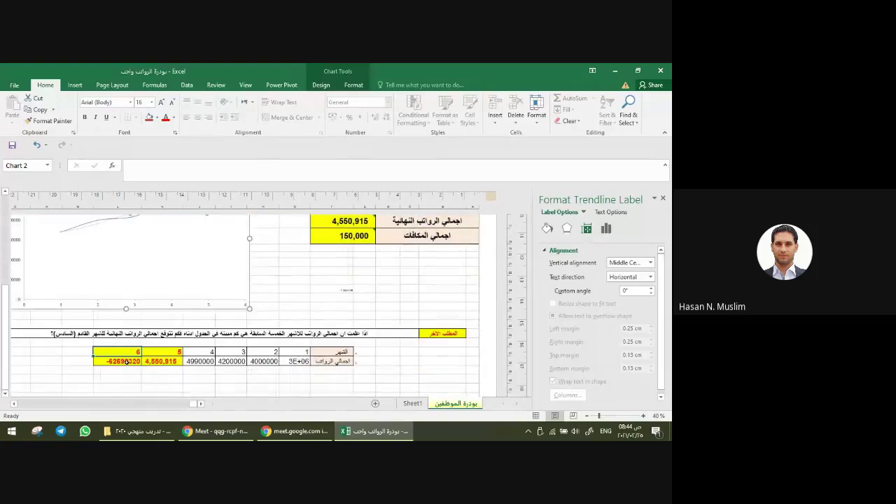
Step: Close the formatting panel and open the Downloads folder in File Explorer
{"action": "left_click", "coordinate": [127, 363]}
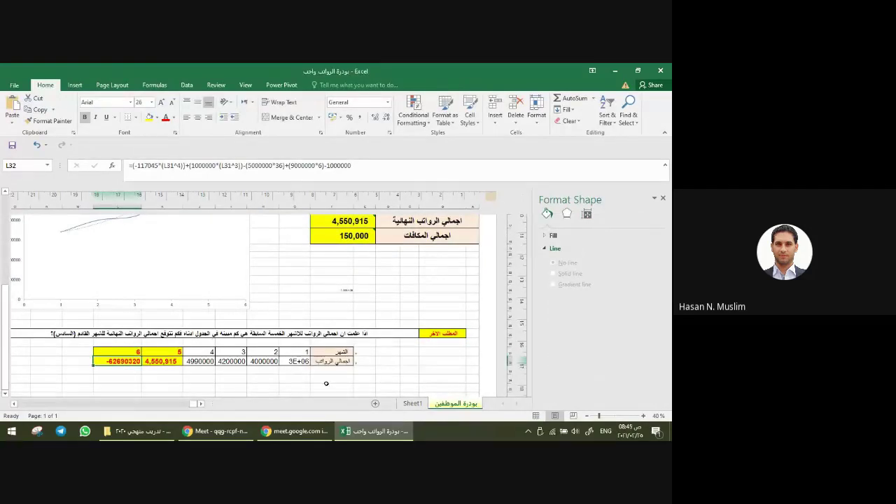
{"action": "left_click", "coordinate": [664, 201]}
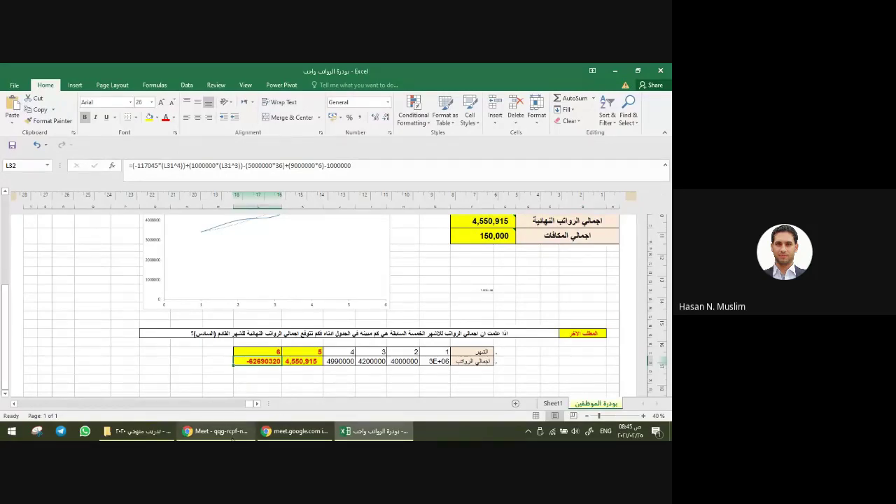
{"action": "left_click", "coordinate": [147, 431]}
{"action": "left_click", "coordinate": [63, 187]}
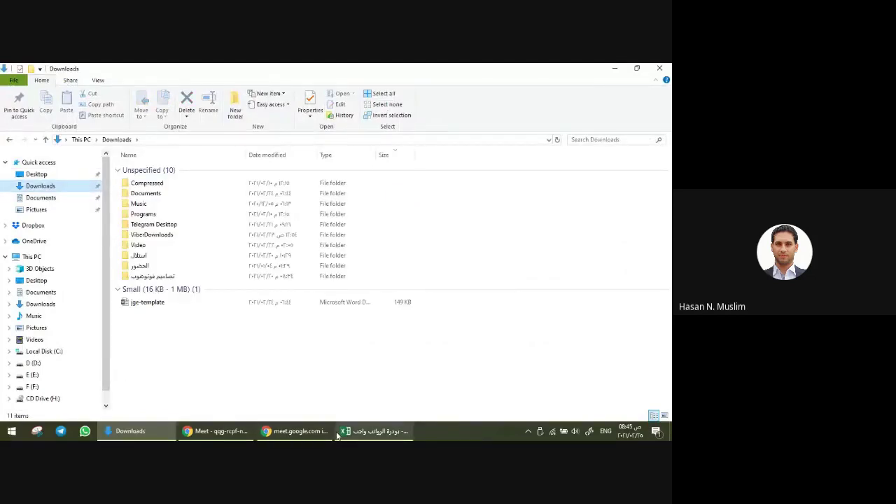
Step: Switch back to the Excel salary workbook and begin a formula (=f) in empty cell L34
{"action": "left_click", "coordinate": [215, 432]}
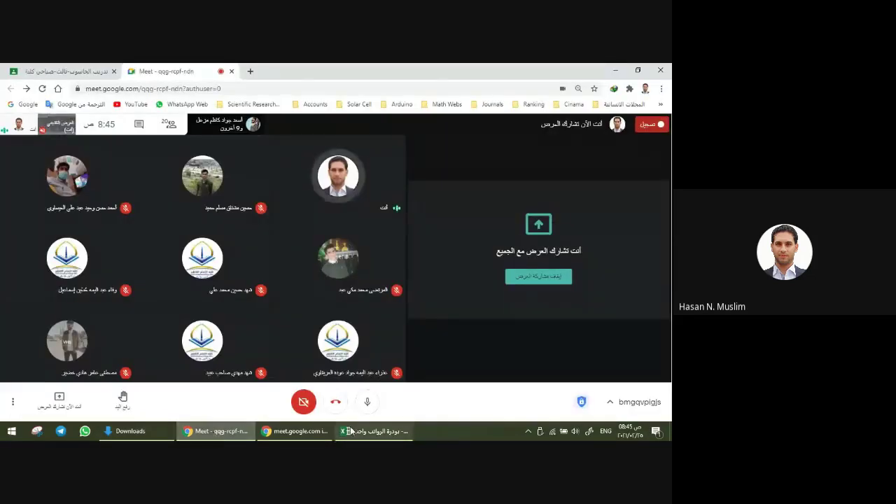
{"action": "left_click", "coordinate": [371, 433]}
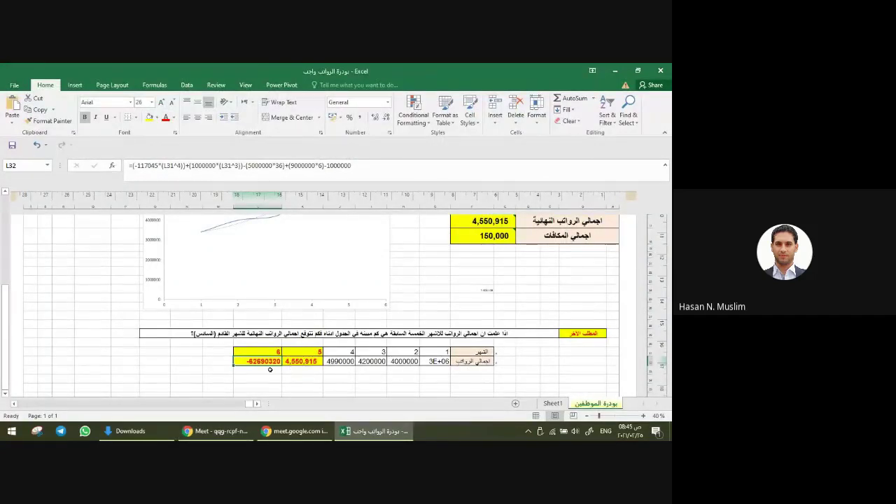
{"action": "left_click", "coordinate": [257, 379]}
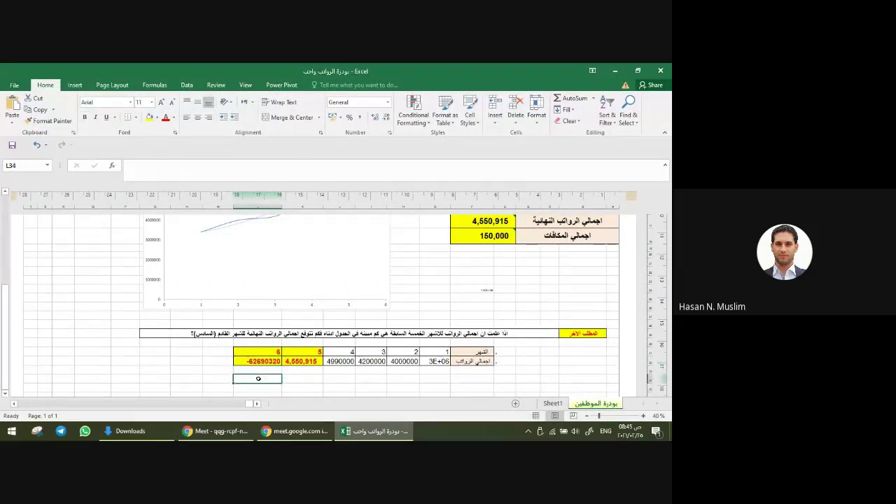
{"action": "type", "text": "=f"}
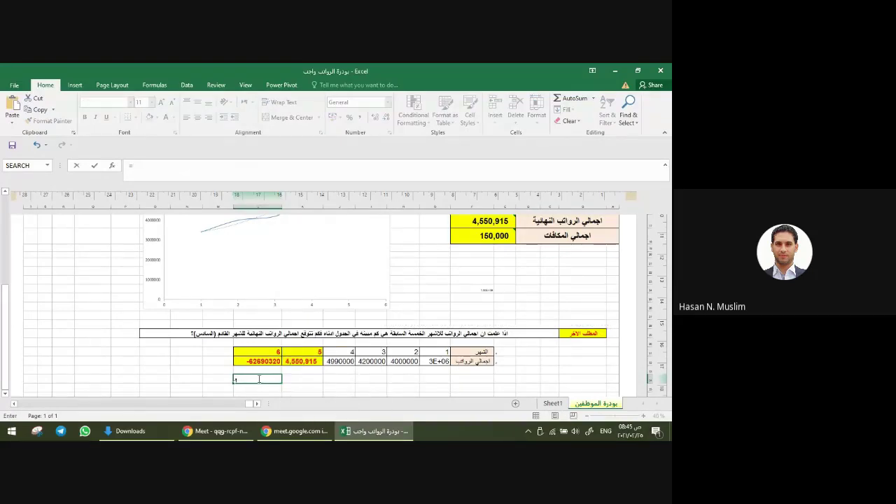
Step: Cancel the L34 formula, check the formulas in K4 and I4 on Sheet1, then start =for in I2
{"action": "key", "text": "Escape"}
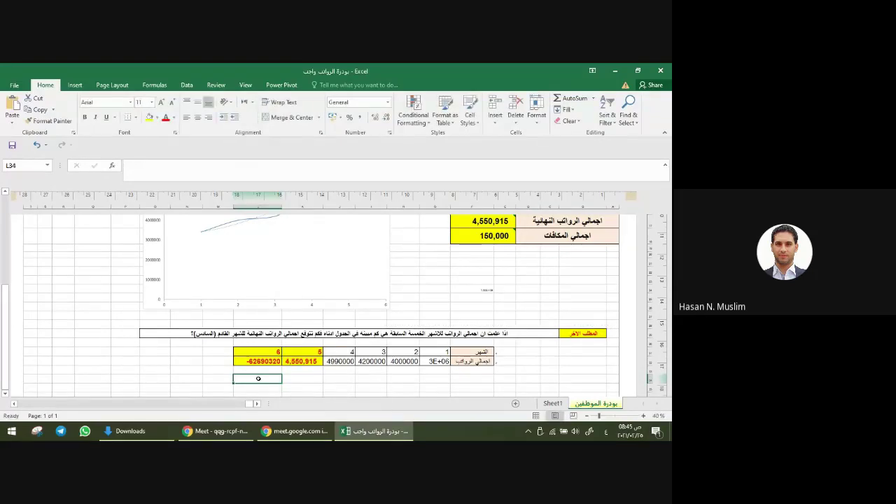
{"action": "left_click", "coordinate": [557, 403]}
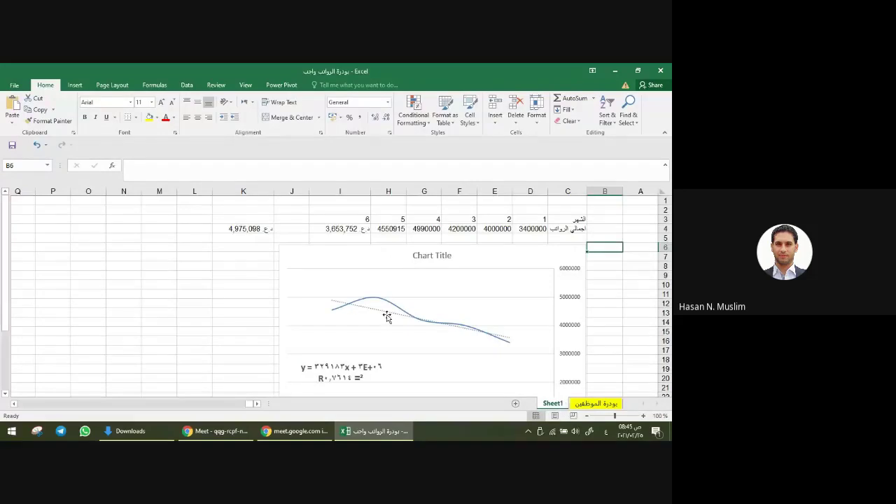
{"action": "left_click", "coordinate": [247, 228]}
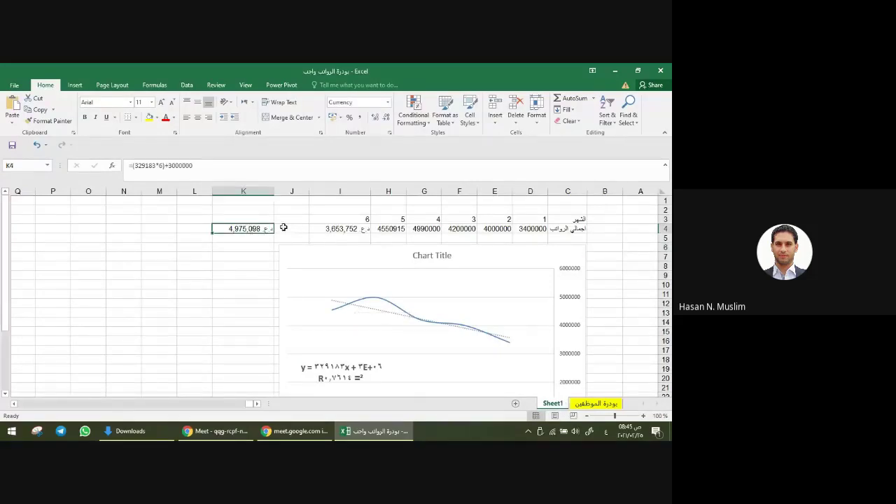
{"action": "left_click", "coordinate": [329, 228]}
{"action": "scroll", "coordinate": [216, 360], "scroll_direction": "down", "scroll_amount": 4}
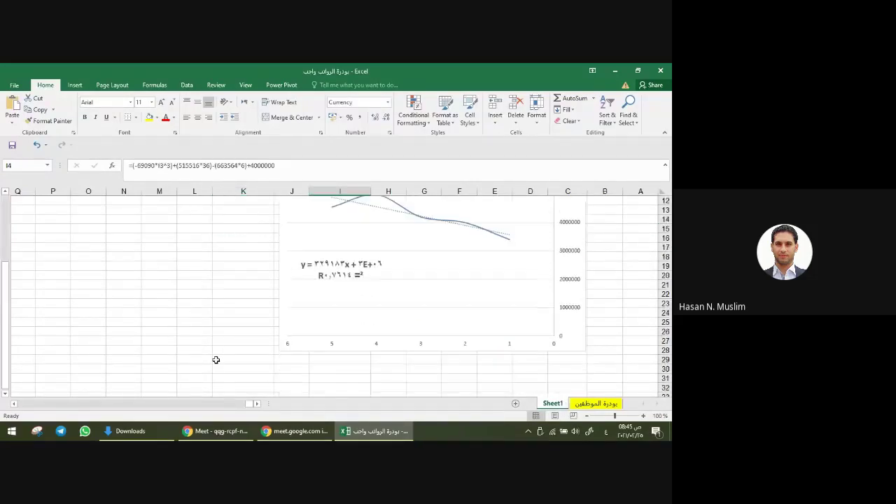
{"action": "scroll", "coordinate": [216, 360], "scroll_direction": "up", "scroll_amount": 4}
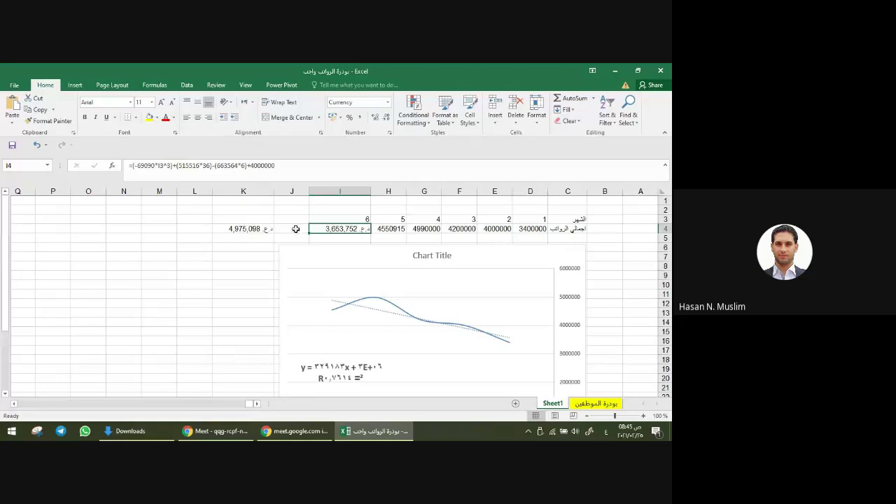
{"action": "left_click", "coordinate": [334, 208]}
{"action": "type", "text": "="}
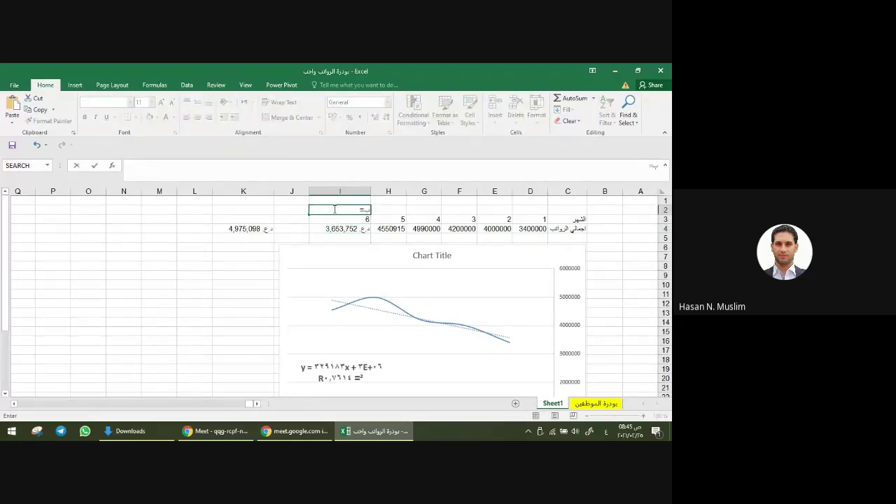
{"action": "type", "text": "for"}
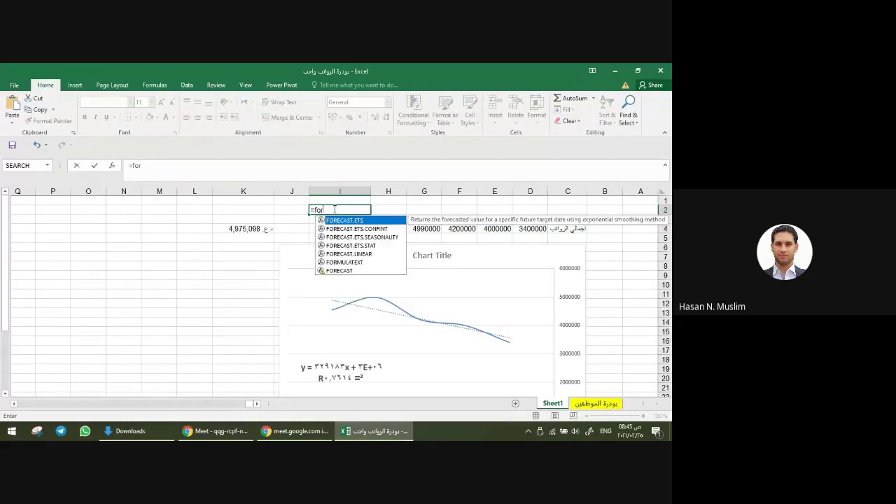
Step: Try a FORECAST formula in I2 with the D4:H4 totals, then discard the unfinished attempt
{"action": "double_click", "coordinate": [344, 270]}
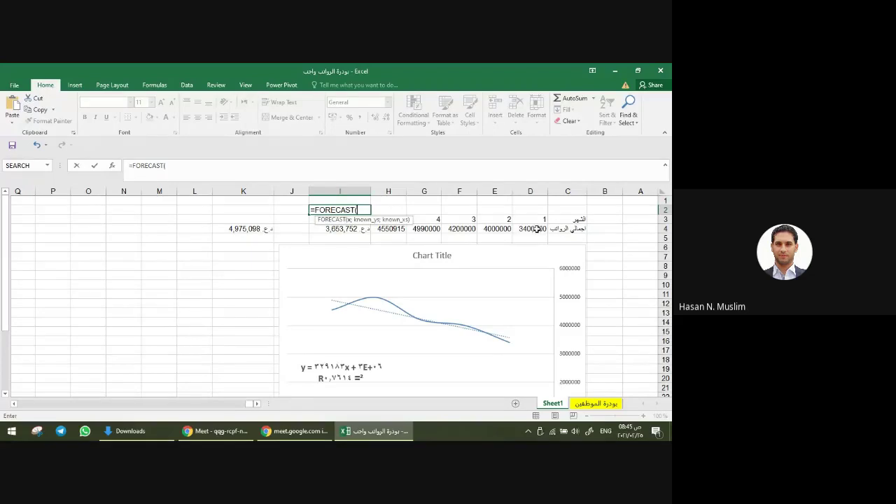
{"action": "left_click_drag", "start_coordinate": [537, 229], "coordinate": [396, 229]}
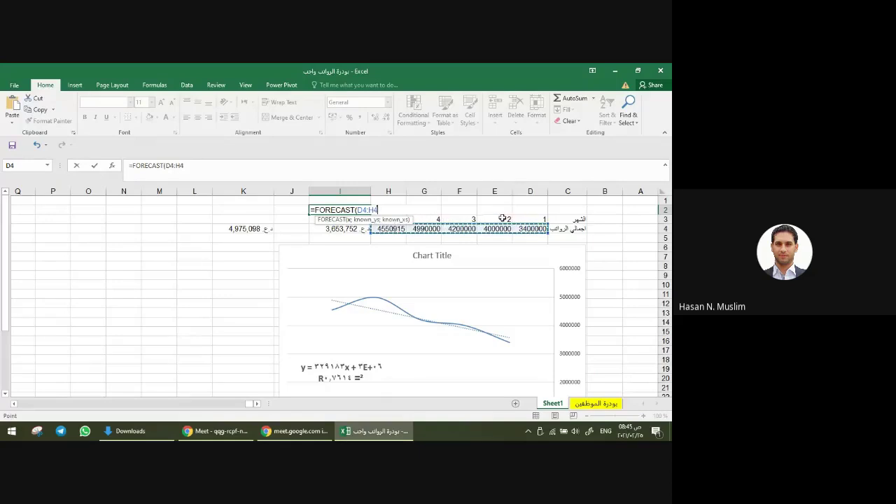
{"action": "key", "text": "BackSpace"}
{"action": "key", "text": "BackSpace"}
{"action": "key", "text": "BackSpace"}
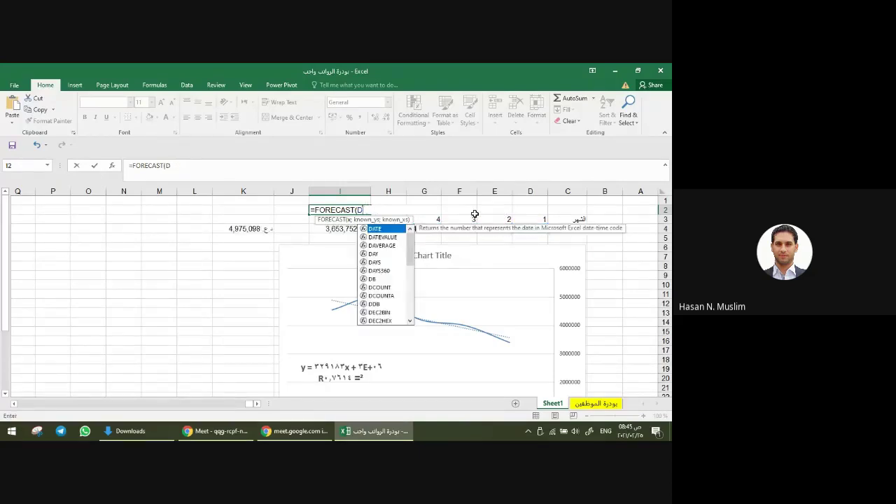
{"action": "key", "text": "BackSpace"}
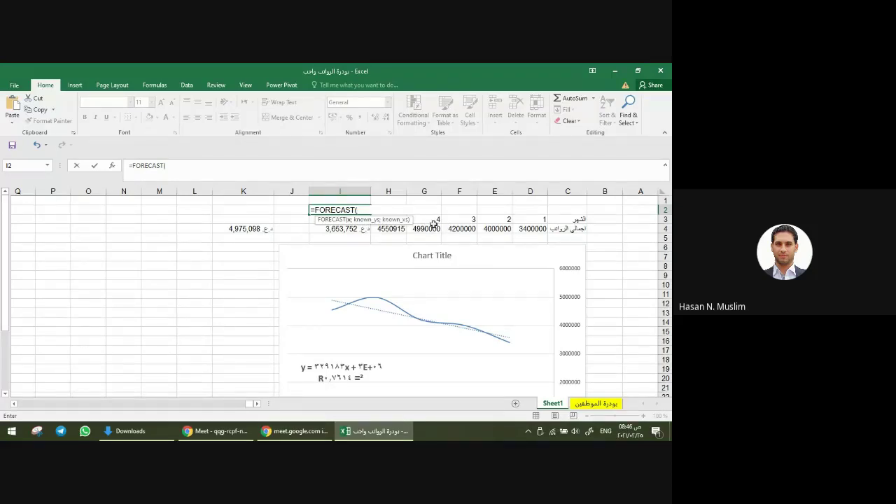
{"action": "key", "text": "Escape"}
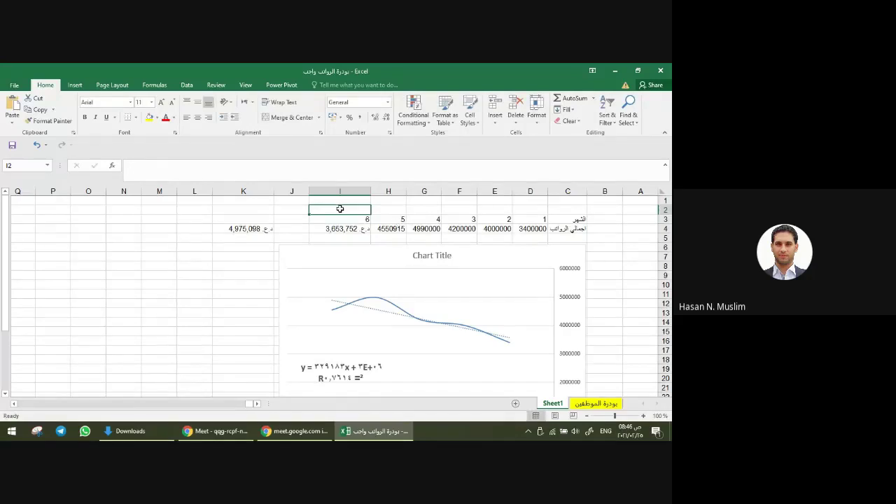
Step: Enter =FORECAST(I3;D4:H4;D3:H3) in I2, predicting 5215732 for month 6
{"action": "type", "text": "=fo"}
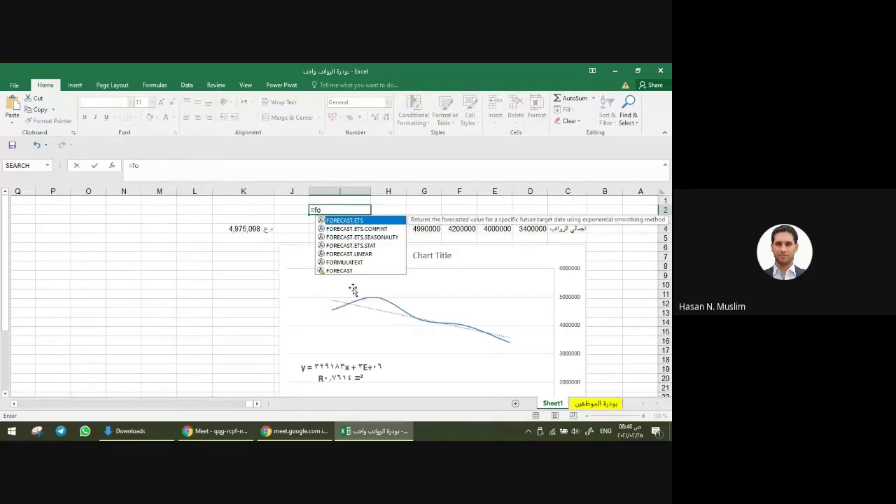
{"action": "double_click", "coordinate": [343, 271]}
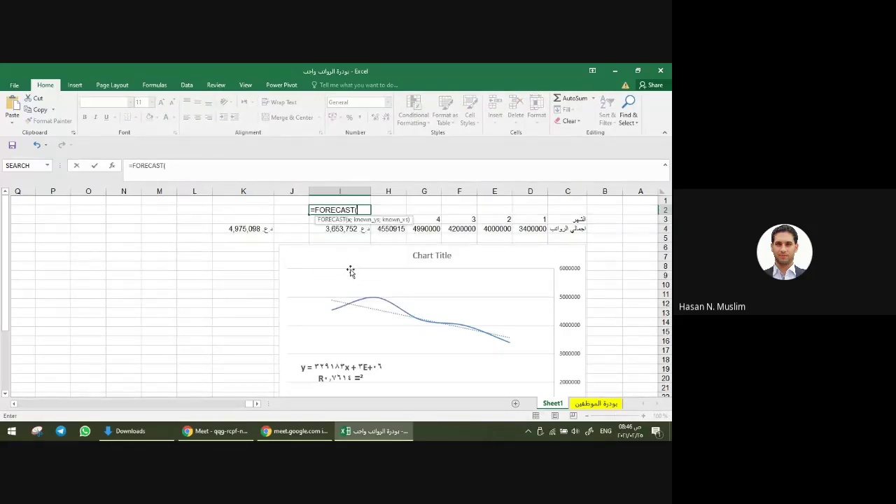
{"action": "left_click", "coordinate": [310, 219]}
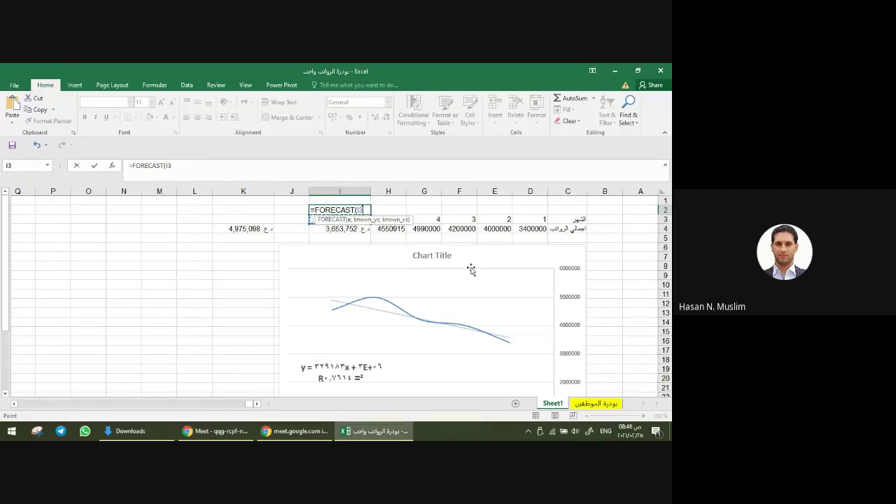
{"action": "type", "text": ";"}
{"action": "left_click_drag", "start_coordinate": [530, 229], "coordinate": [390, 229]}
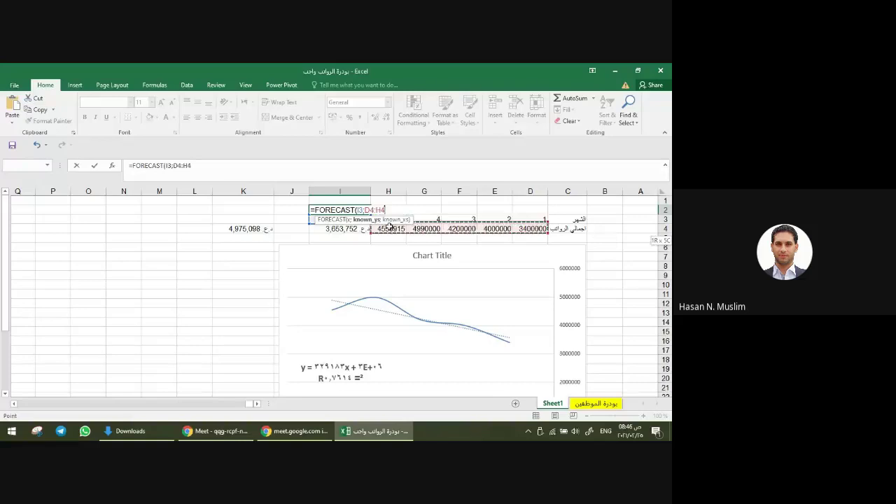
{"action": "type", "text": ";"}
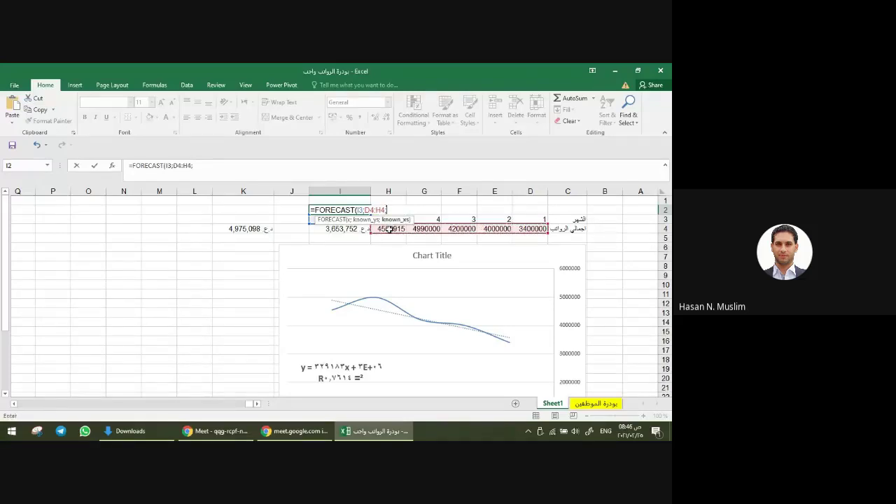
{"action": "left_click_drag", "start_coordinate": [532, 218], "coordinate": [389, 222]}
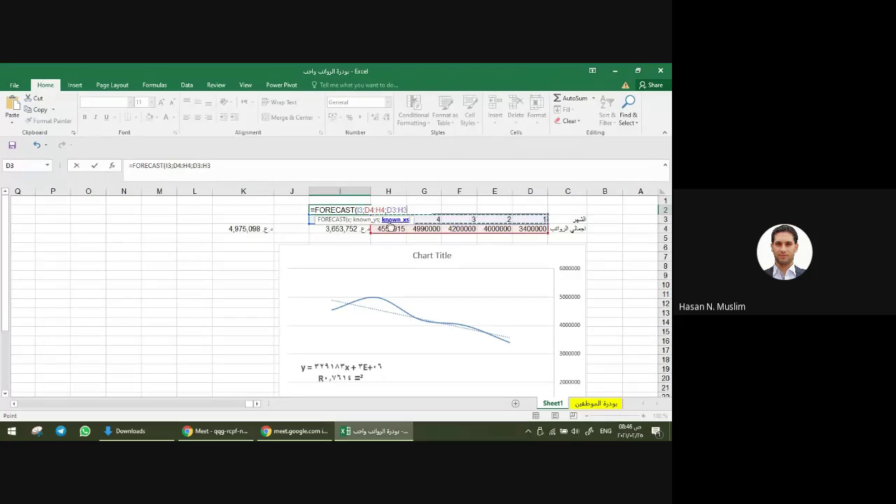
{"action": "key", "text": "Return"}
{"action": "left_click", "coordinate": [347, 209]}
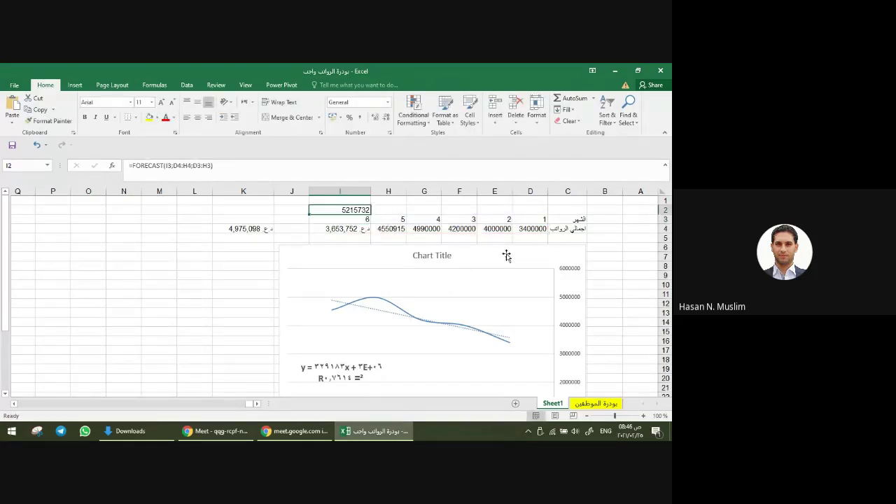
Step: Abandon a =tre entry in I1 and close the chart workbook to get the save prompt
{"action": "left_click", "coordinate": [340, 202]}
{"action": "type", "text": "="}
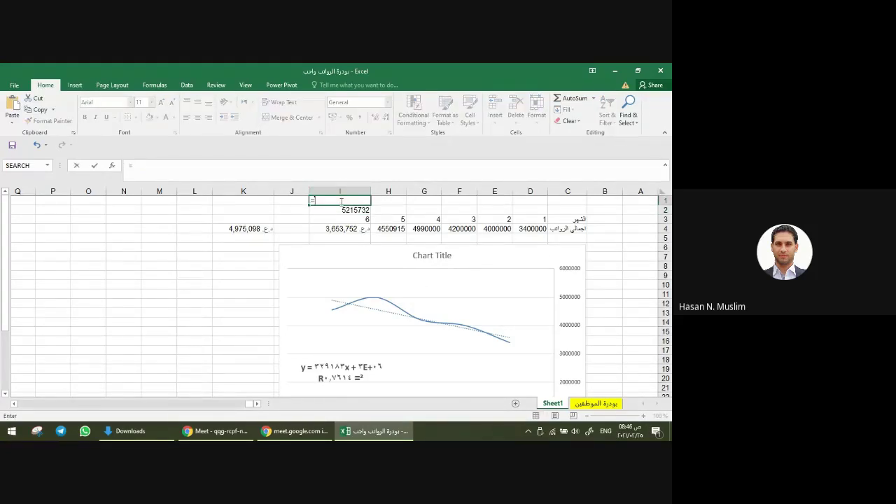
{"action": "type", "text": "tr"}
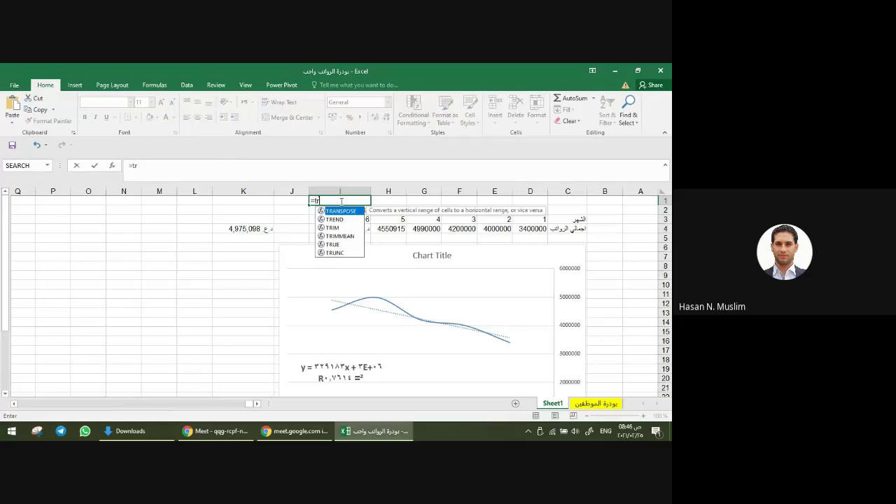
{"action": "type", "text": "e"}
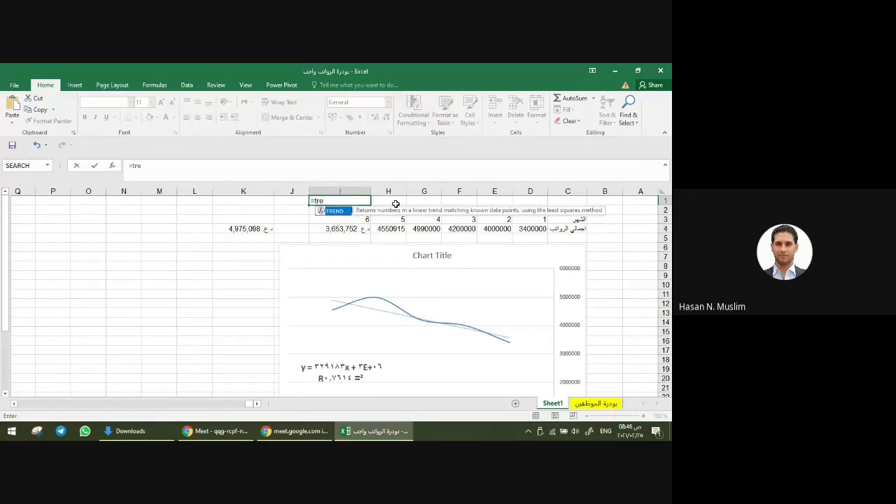
{"action": "key", "text": "BackSpace"}
{"action": "key", "text": "BackSpace"}
{"action": "key", "text": "BackSpace"}
{"action": "key", "text": "BackSpace"}
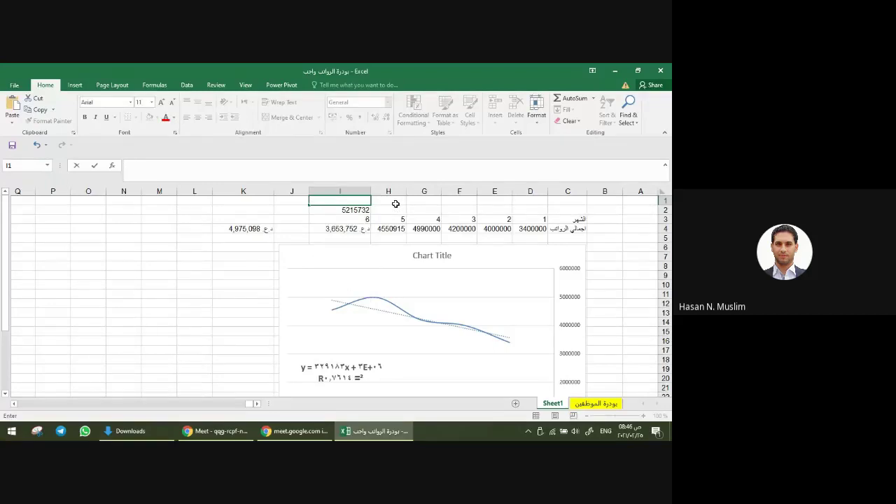
{"action": "left_click", "coordinate": [250, 304]}
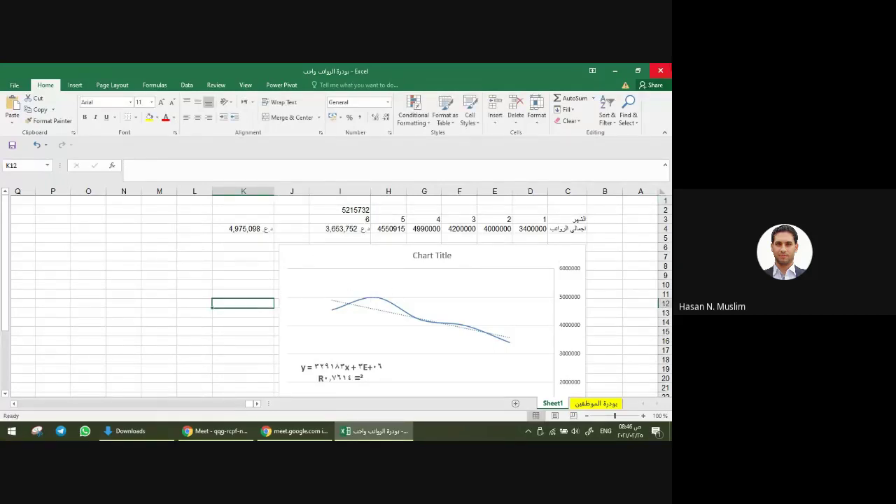
{"action": "left_click", "coordinate": [661, 71]}
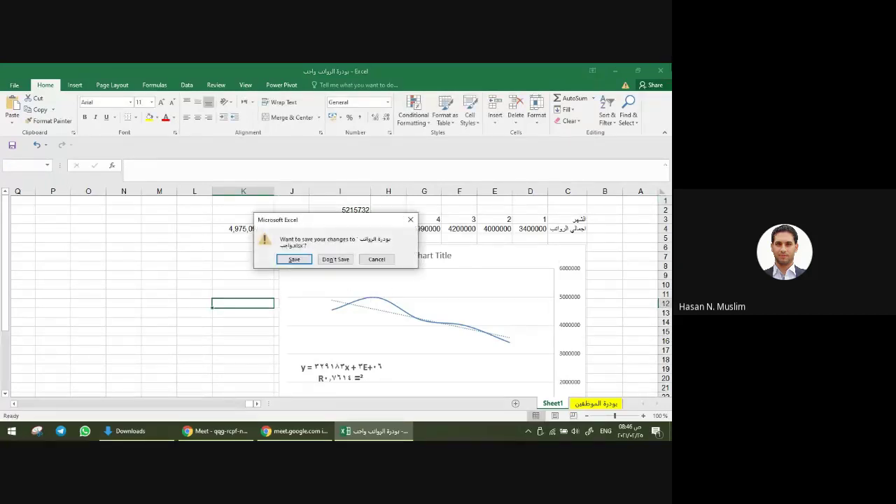
Step: Close the salary workbook with Don't Save and set No Fill on the yellow cells beside the grades table
{"action": "left_click", "coordinate": [335, 259]}
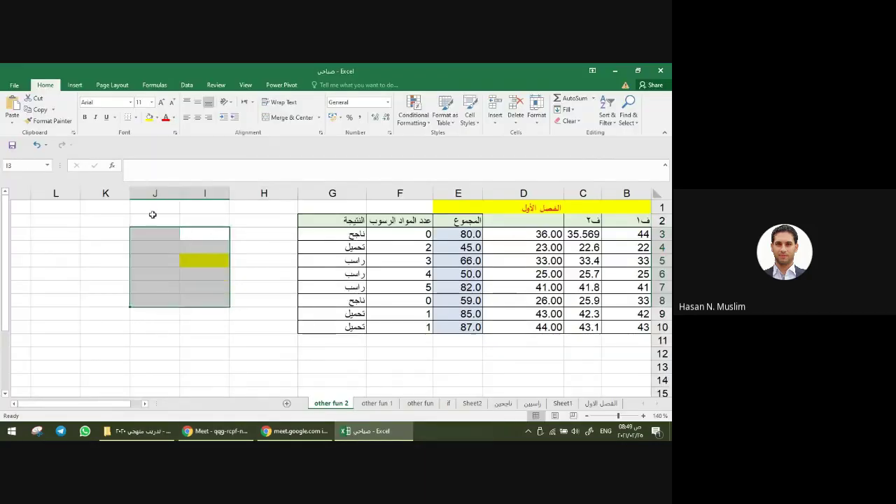
{"action": "left_click", "coordinate": [158, 118]}
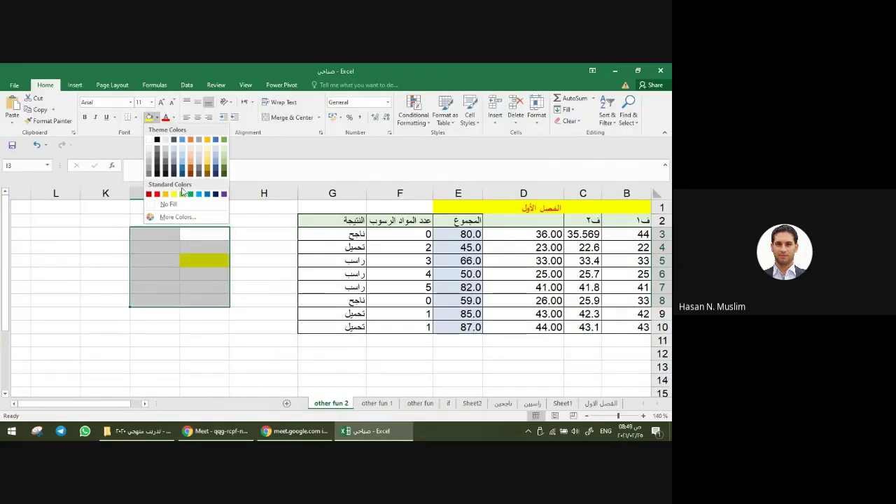
{"action": "left_click", "coordinate": [169, 205]}
{"action": "left_click", "coordinate": [259, 344]}
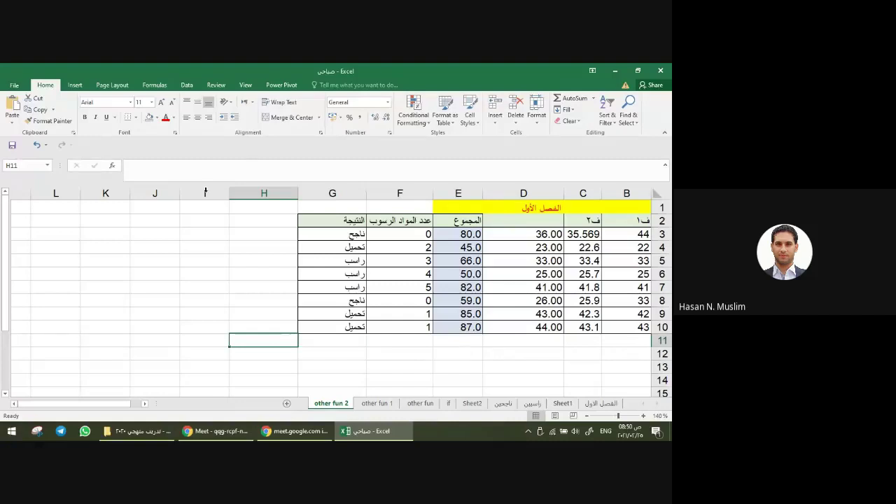
Step: Browse AND, OR and the other Logical functions on the Formulas tab, then select H3
{"action": "left_click", "coordinate": [154, 85]}
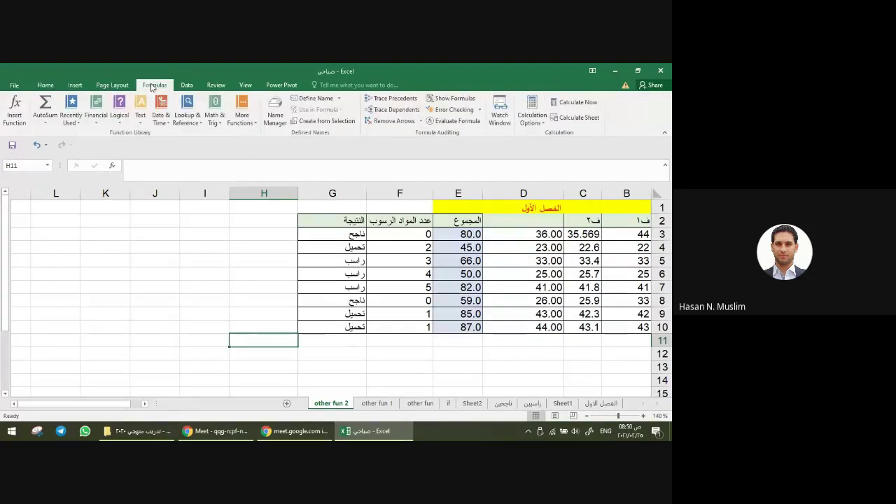
{"action": "left_click", "coordinate": [119, 118]}
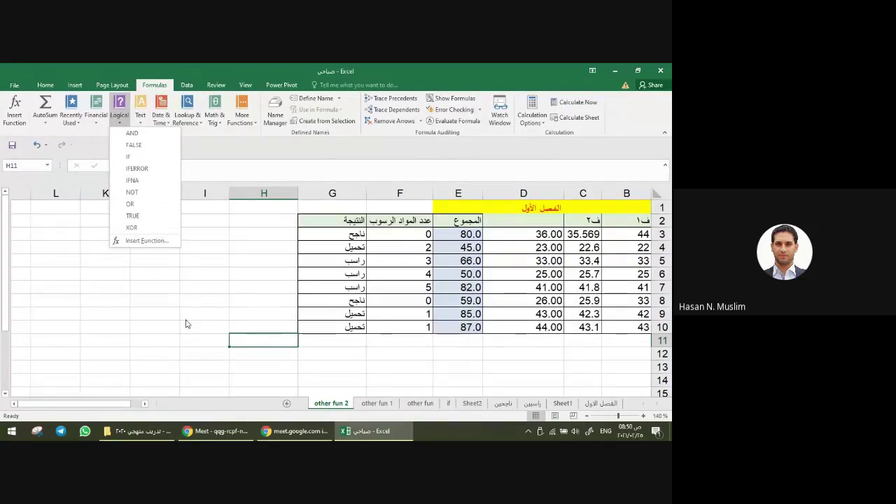
{"action": "left_click", "coordinate": [246, 243]}
{"action": "left_click", "coordinate": [250, 236]}
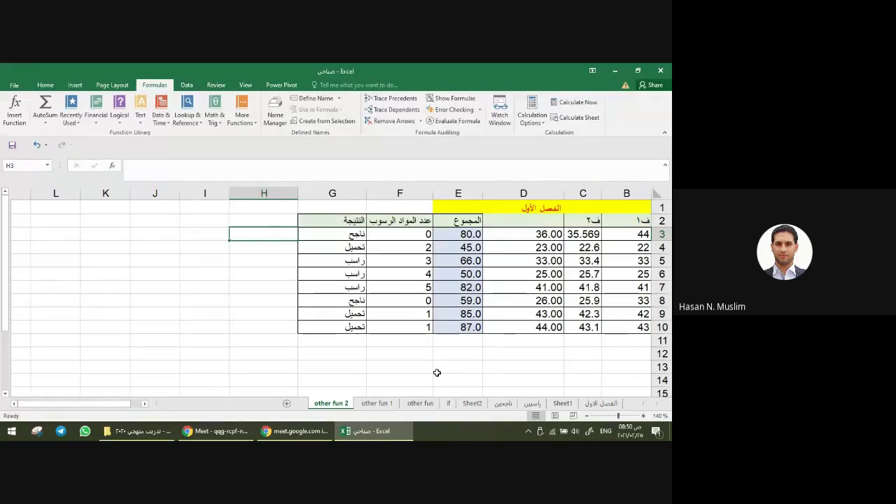
Step: Drop the =and entry in H3, enter 1 and 1 in H10:I10, and label H9:I9 'a' and 'b'
{"action": "type", "text": "=a"}
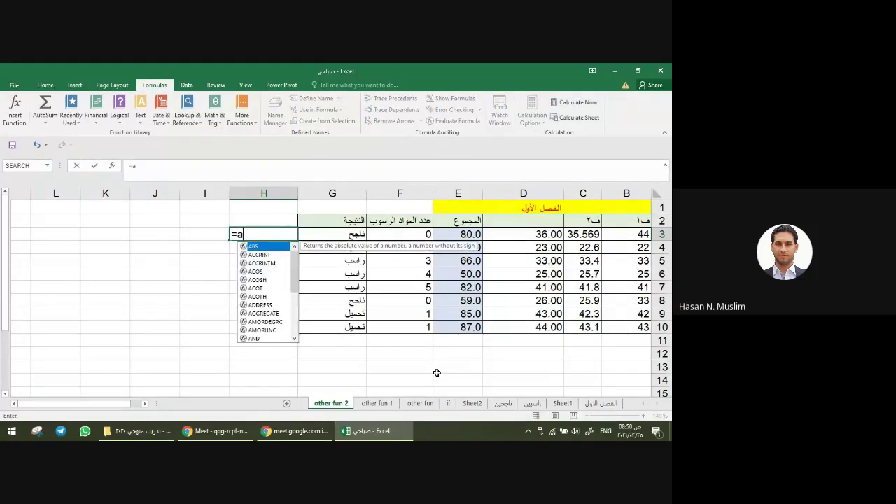
{"action": "type", "text": "nd"}
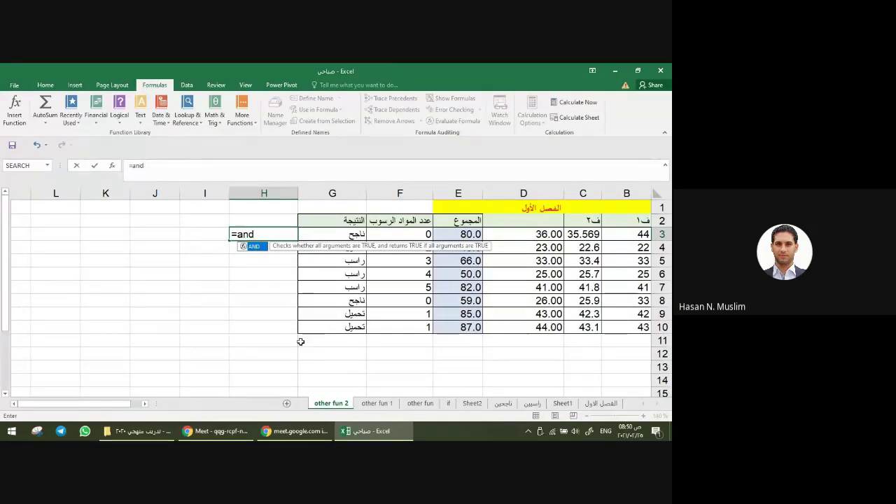
{"action": "key", "text": "Escape"}
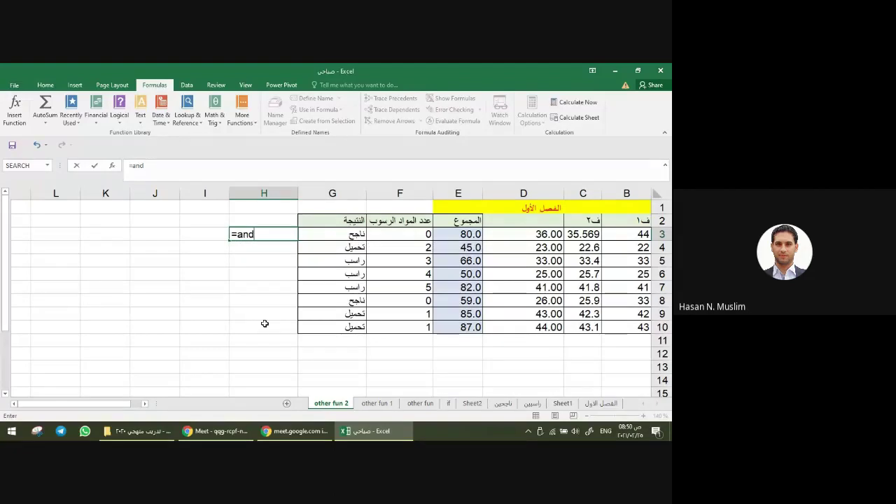
{"action": "key", "text": "Escape"}
{"action": "left_click", "coordinate": [259, 329]}
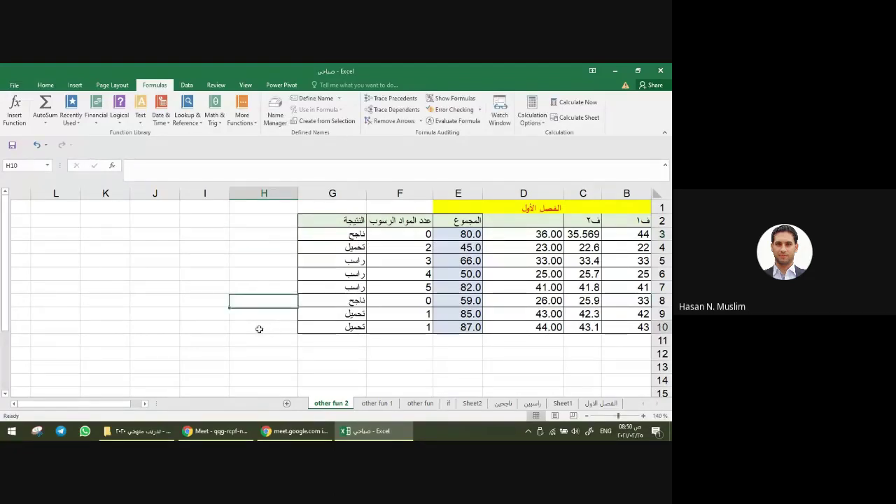
{"action": "type", "text": "1"}
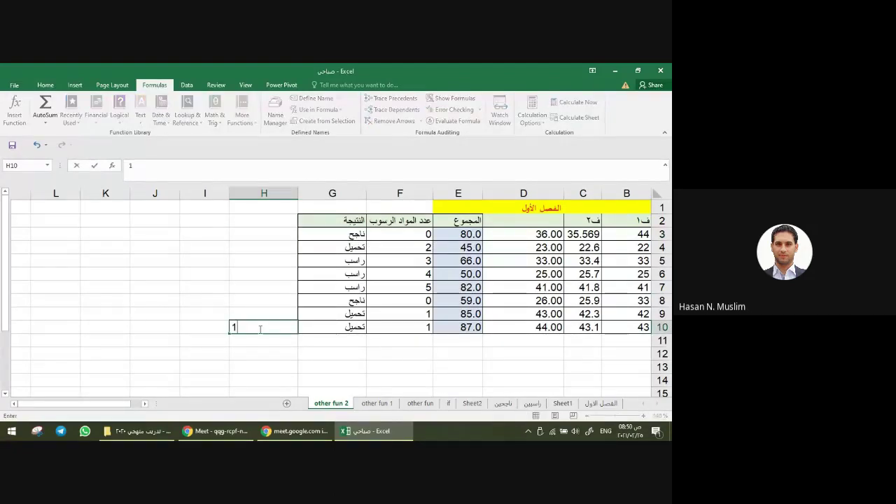
{"action": "key", "text": "Tab"}
{"action": "type", "text": "1"}
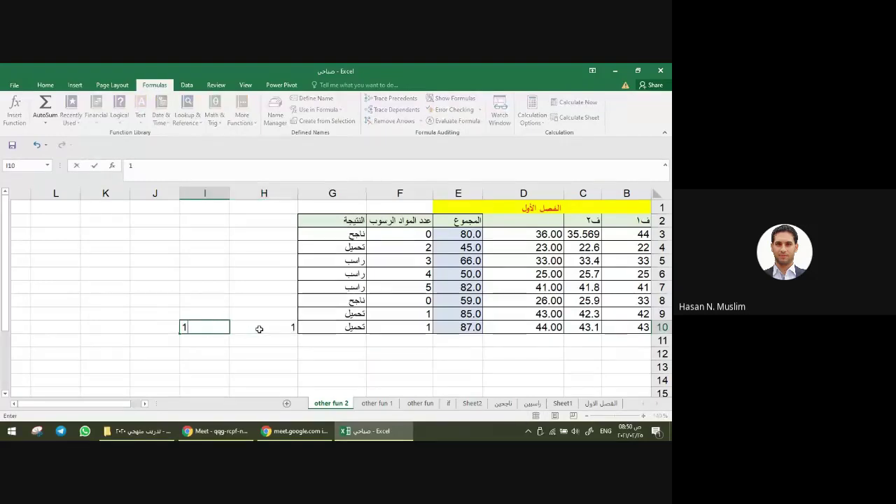
{"action": "key", "text": "shift+Return"}
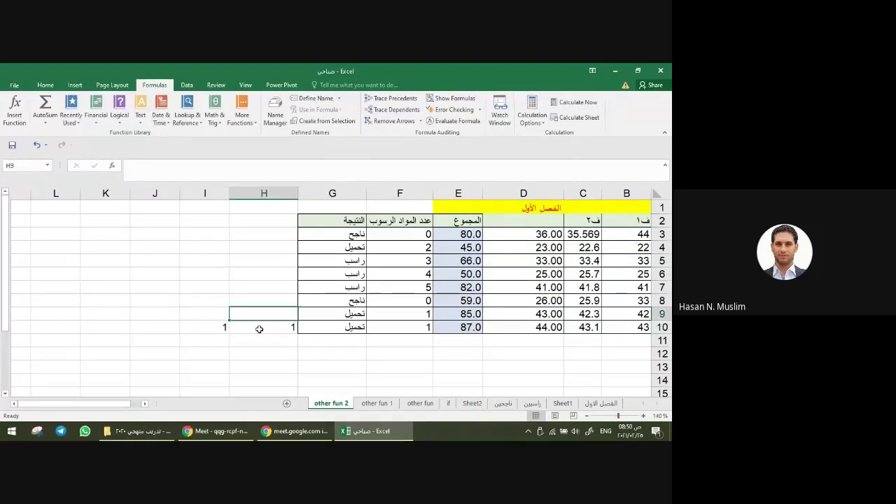
{"action": "type", "text": "a"}
{"action": "key", "text": "Tab"}
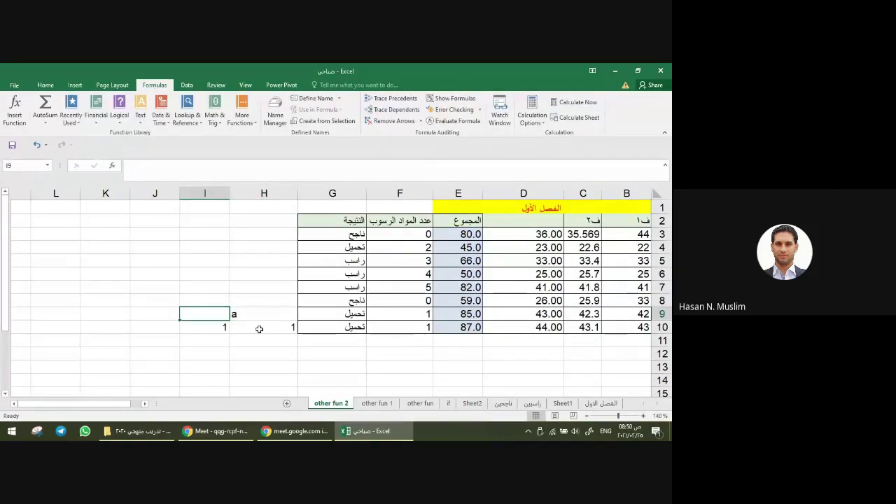
{"action": "type", "text": "b"}
{"action": "key", "text": "Return"}
{"action": "key", "text": "Return"}
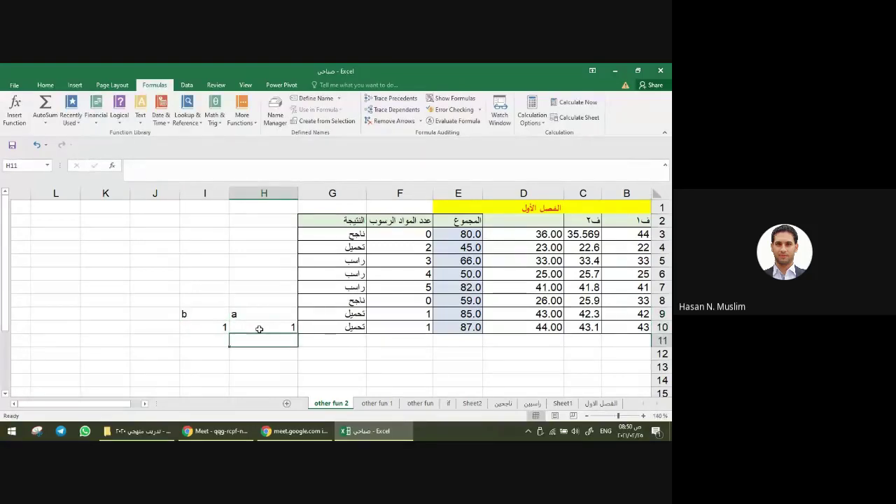
Step: Put result 1 in J10 and enter the a/b pairs 1/0, 0/1 and 0/0 in rows 11–13
{"action": "key", "text": "Up"}
{"action": "key", "text": "Left"}
{"action": "key", "text": "Left"}
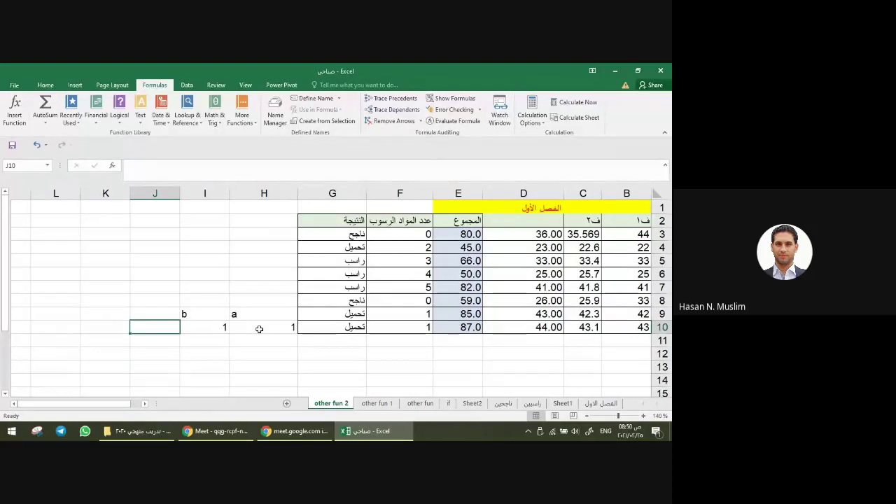
{"action": "type", "text": "1"}
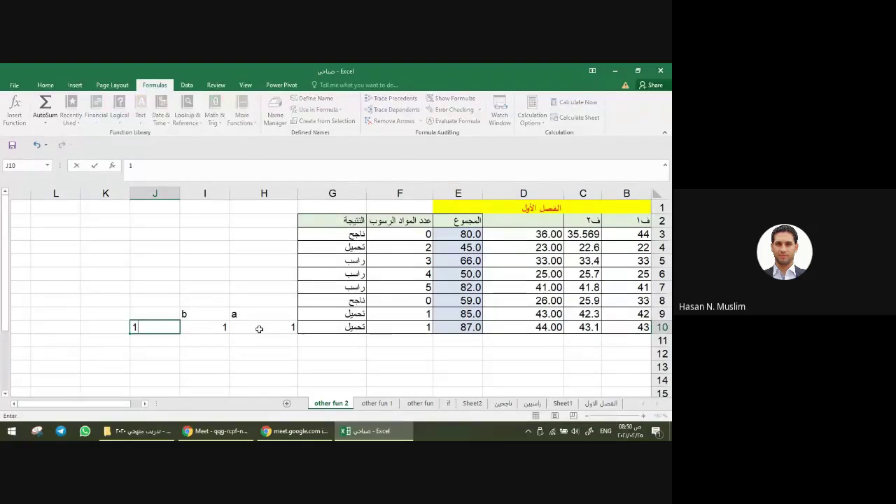
{"action": "key", "text": "Return"}
{"action": "key", "text": "Left"}
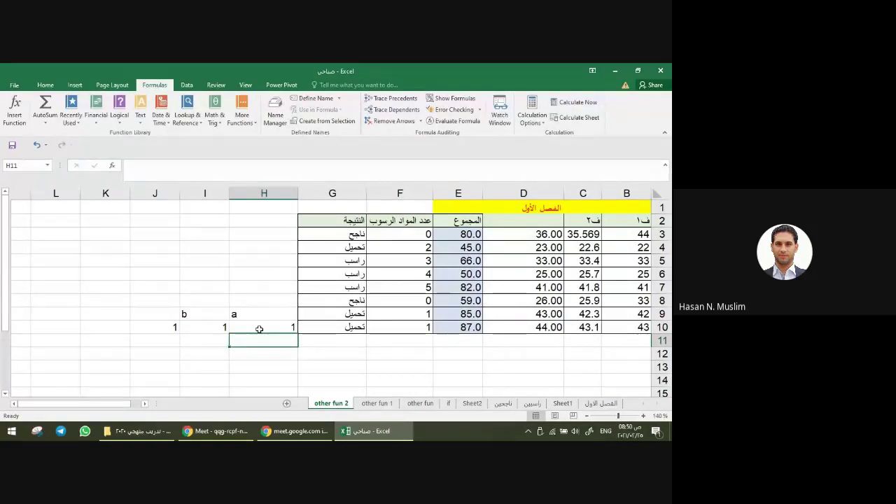
{"action": "type", "text": "1"}
{"action": "key", "text": "Tab"}
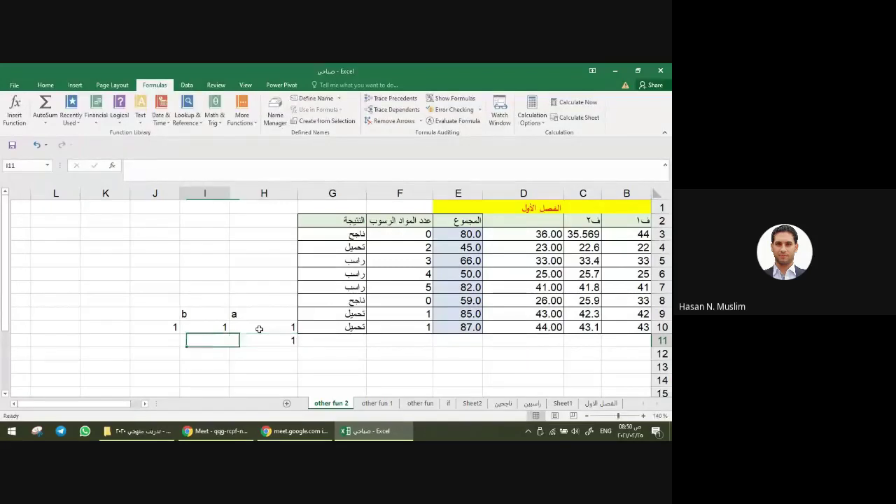
{"action": "type", "text": "0"}
{"action": "key", "text": "Return"}
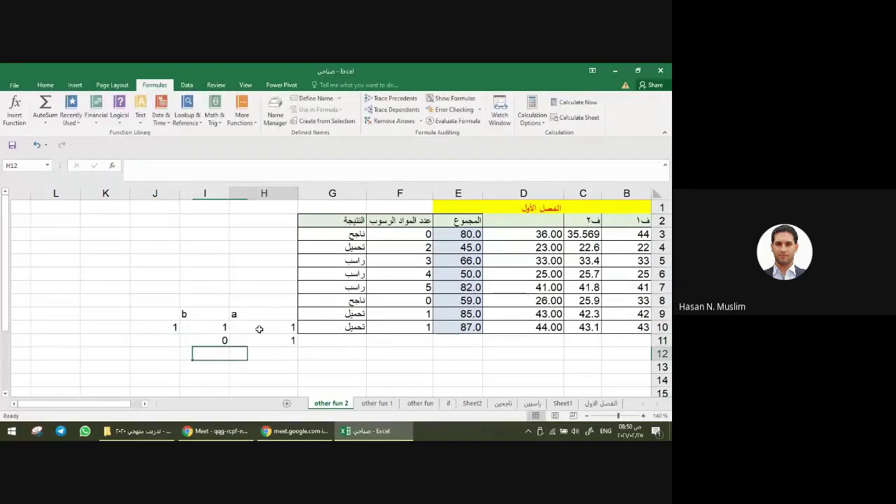
{"action": "type", "text": "0"}
{"action": "key", "text": "Tab"}
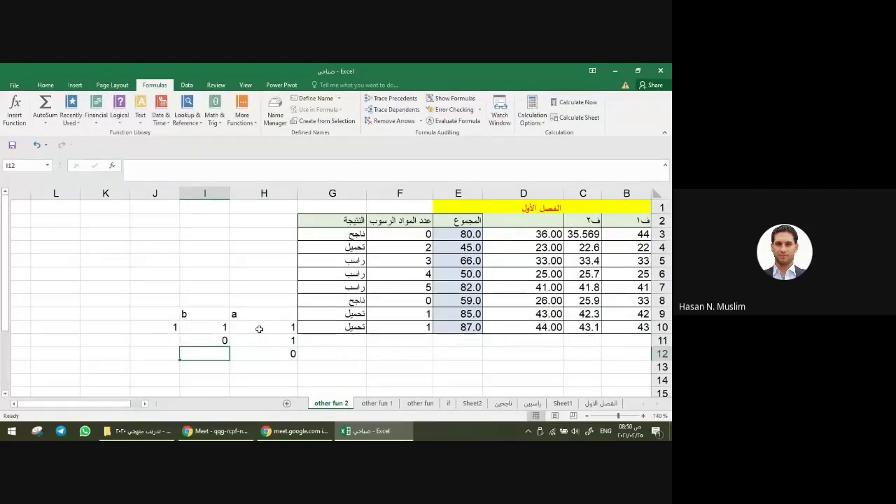
{"action": "type", "text": "1"}
{"action": "key", "text": "Return"}
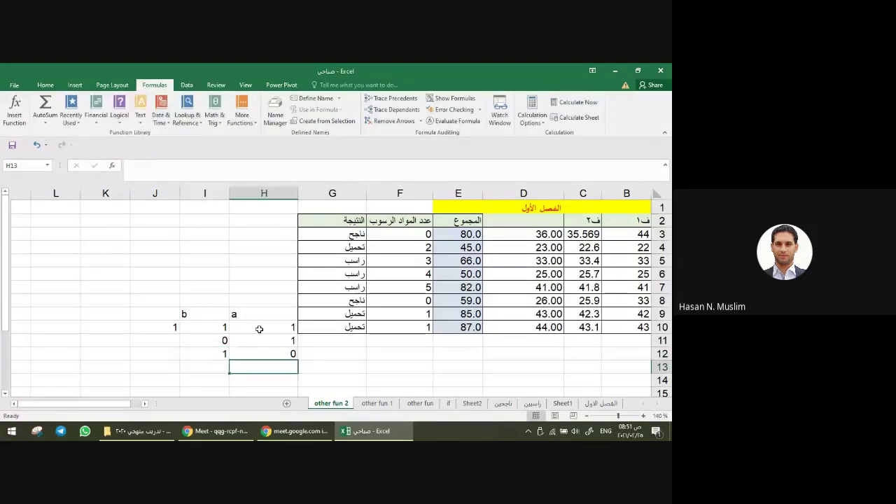
{"action": "type", "text": "0"}
{"action": "key", "text": "Tab"}
{"action": "type", "text": "0"}
{"action": "key", "text": "Tab"}
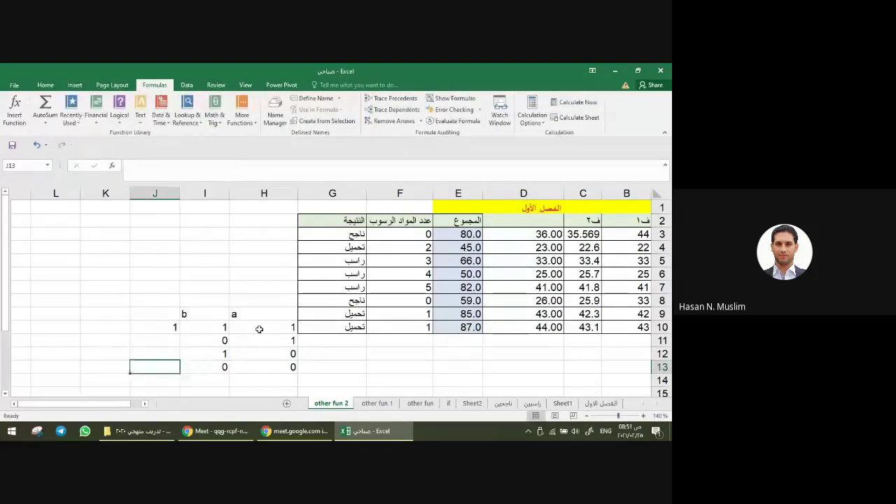
Step: Enter AND results of 0 in J11, J12 and J13
{"action": "key", "text": "Up"}
{"action": "key", "text": "Up"}
{"action": "type", "text": "0"}
{"action": "key", "text": "Return"}
{"action": "type", "text": "0"}
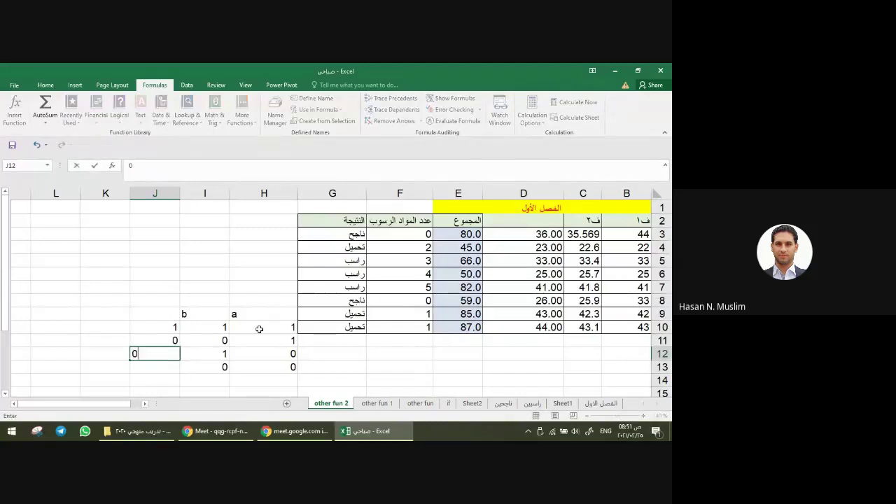
{"action": "key", "text": "Return"}
{"action": "type", "text": "0"}
{"action": "key", "text": "Return"}
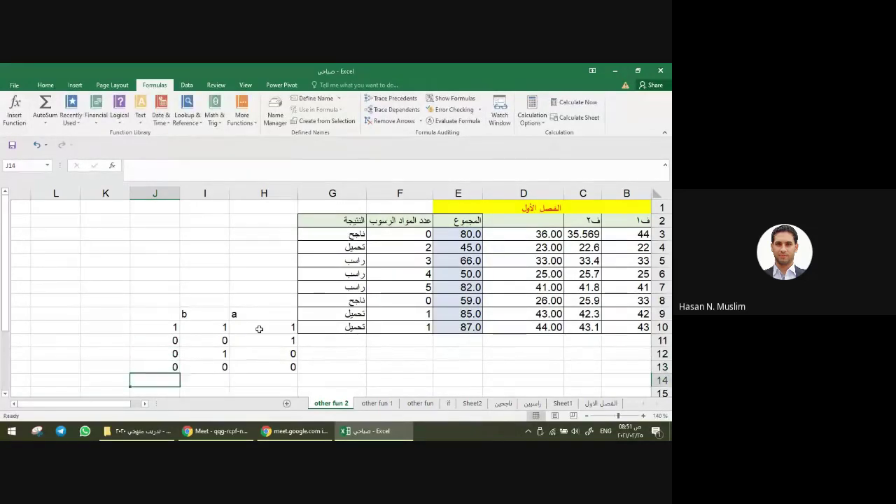
Step: Give the truth table H9:J13 all borders and centred values
{"action": "left_click_drag", "start_coordinate": [268, 313], "coordinate": [176, 364]}
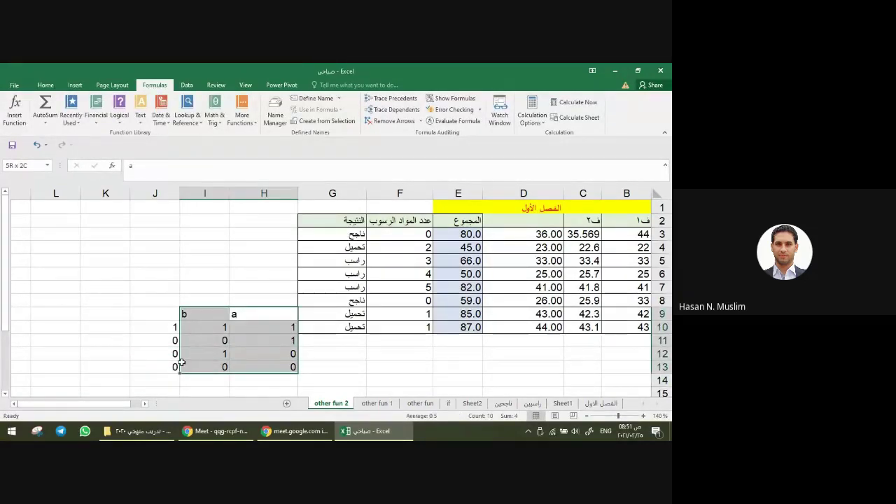
{"action": "left_click", "coordinate": [45, 85]}
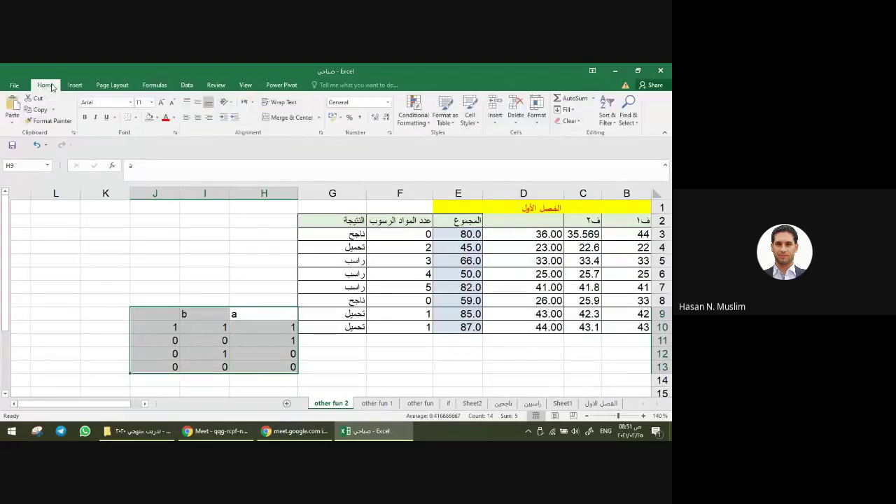
{"action": "left_click", "coordinate": [136, 117]}
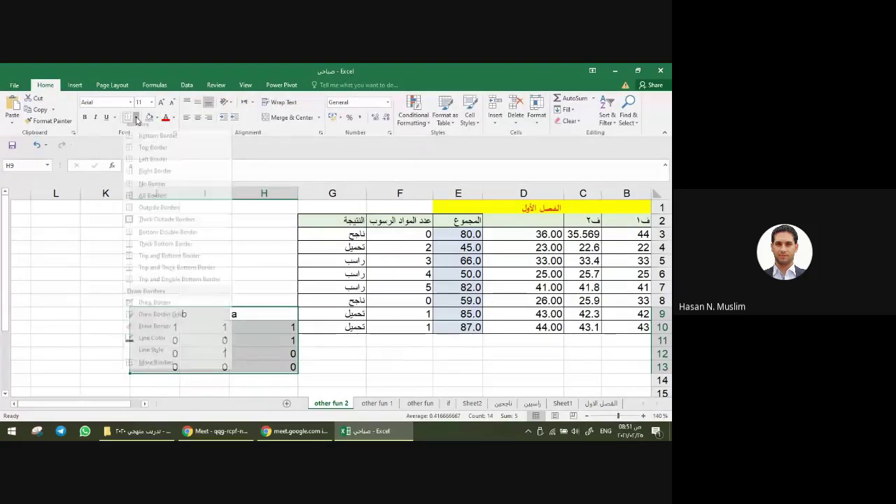
{"action": "left_click", "coordinate": [153, 201]}
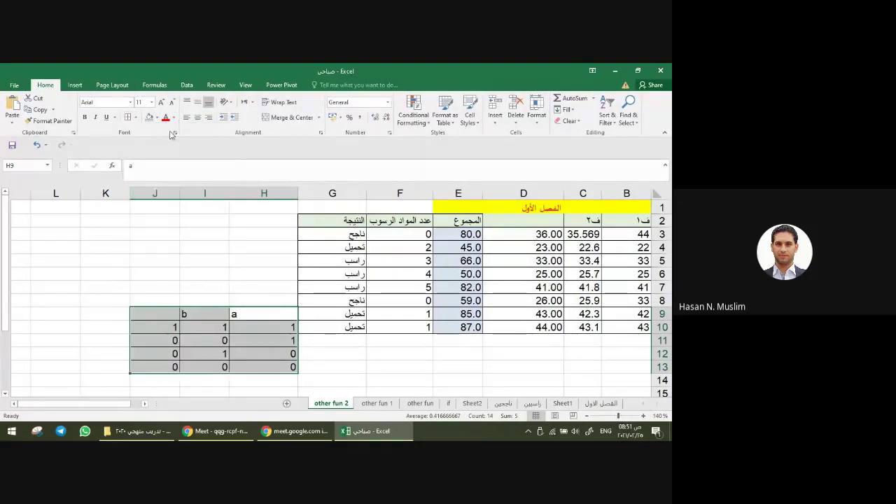
{"action": "left_click", "coordinate": [198, 118]}
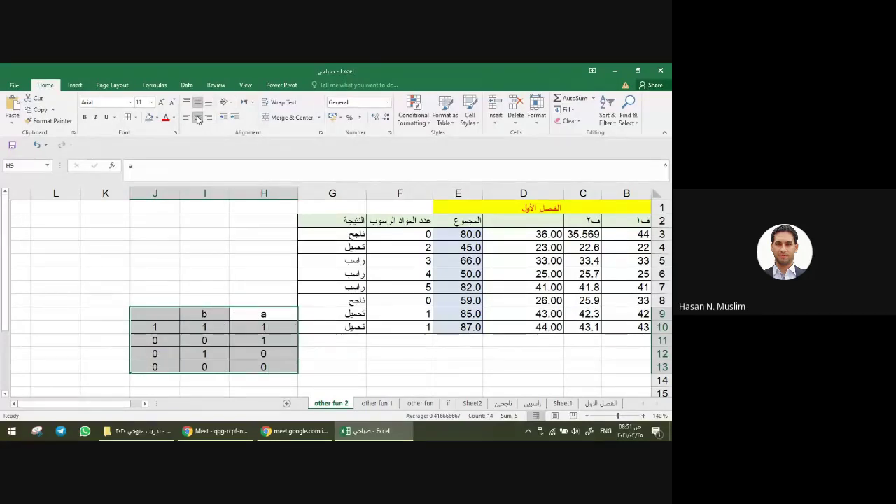
Step: Label J9 'AND', shade the header row H9:J9 light yellow, and review row 10's values
{"action": "left_click", "coordinate": [156, 313]}
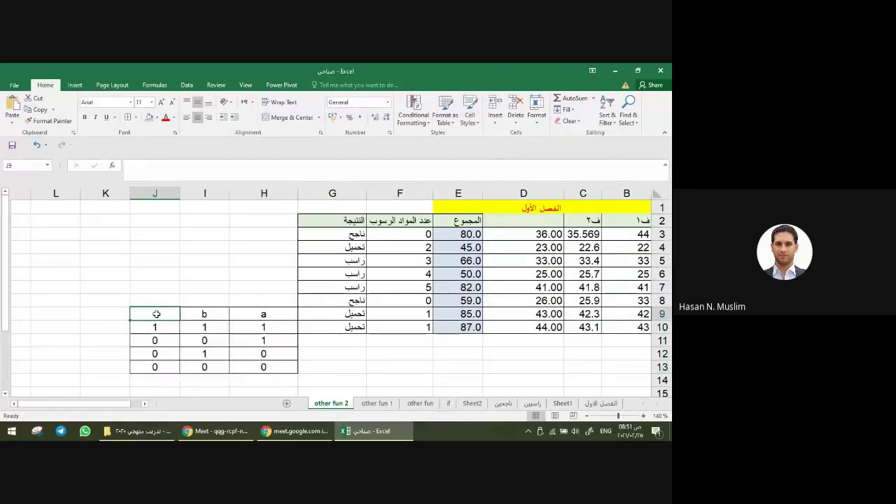
{"action": "type", "text": "A"}
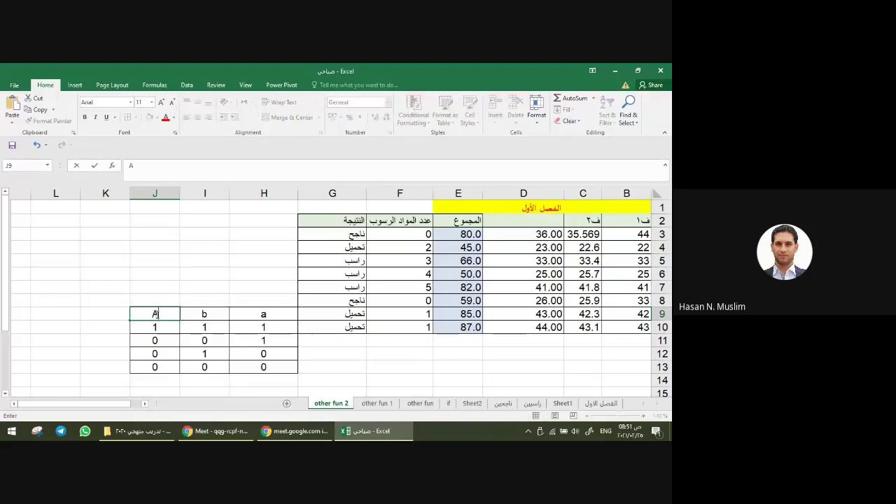
{"action": "type", "text": "ND"}
{"action": "key", "text": "Return"}
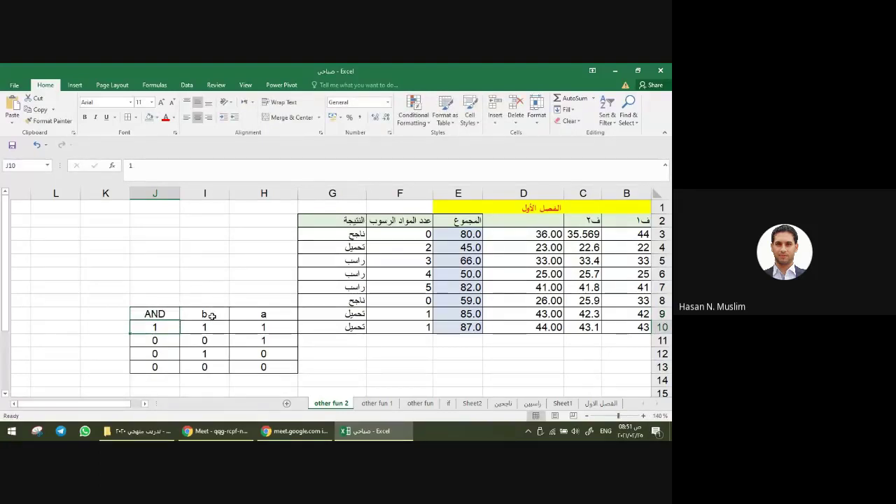
{"action": "left_click_drag", "start_coordinate": [236, 318], "coordinate": [155, 315]}
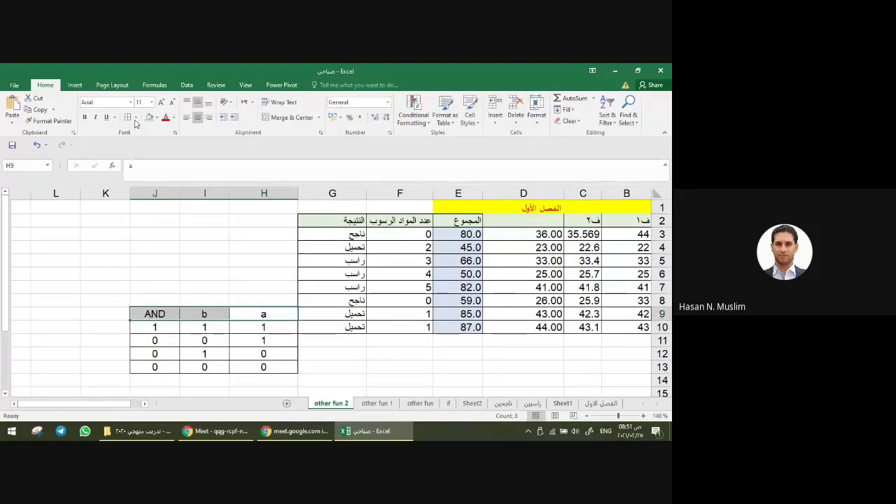
{"action": "left_click", "coordinate": [157, 118]}
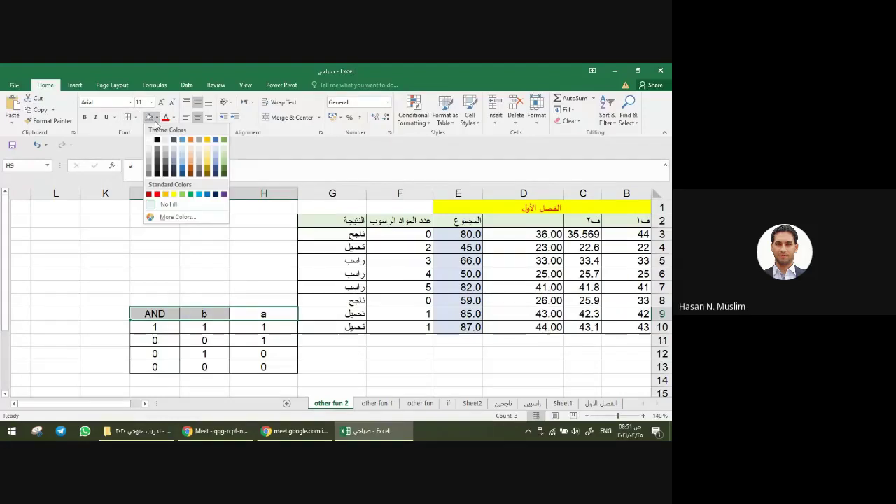
{"action": "left_click", "coordinate": [208, 150]}
{"action": "left_click", "coordinate": [270, 340]}
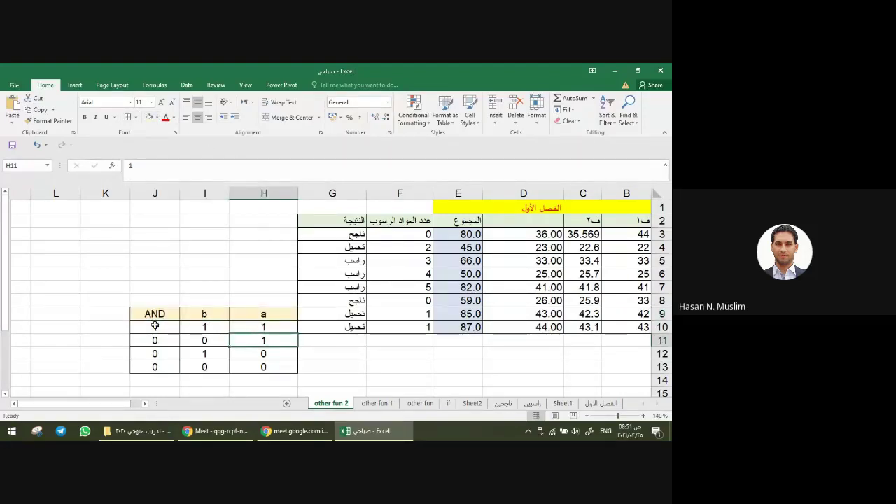
{"action": "left_click_drag", "start_coordinate": [255, 327], "coordinate": [204, 327]}
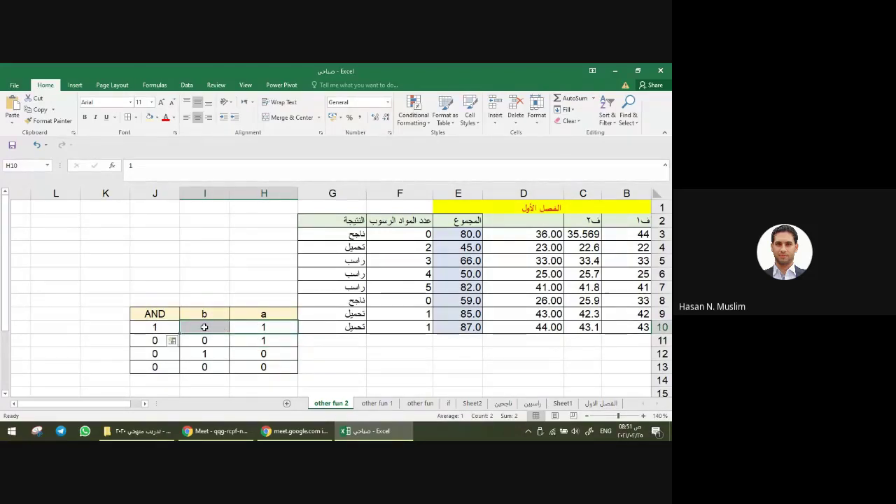
{"action": "left_click", "coordinate": [267, 328]}
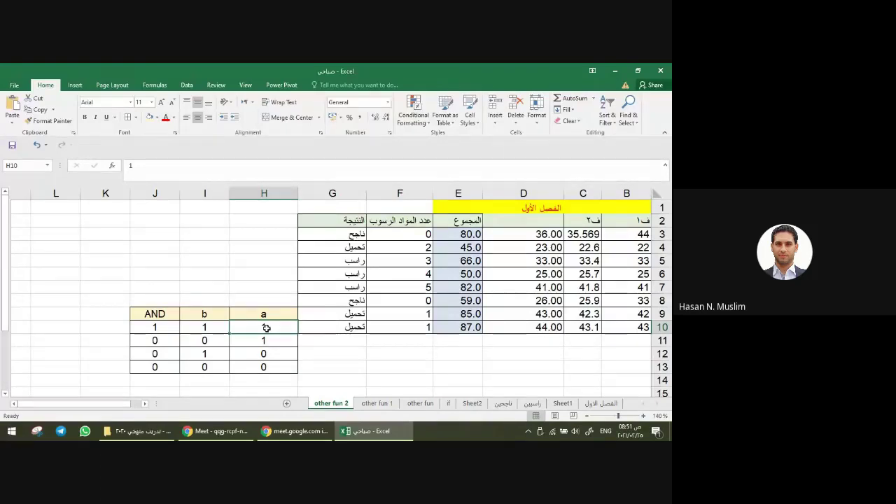
{"action": "left_click", "coordinate": [155, 327]}
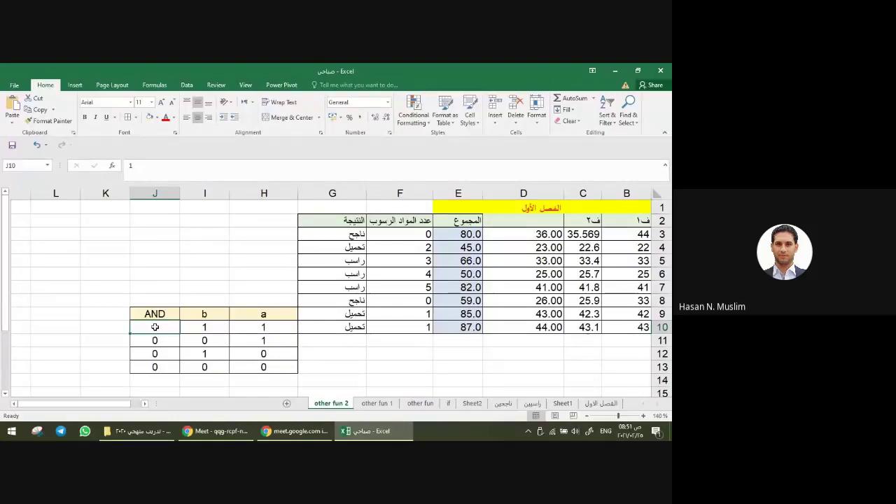
{"action": "left_click", "coordinate": [254, 331]}
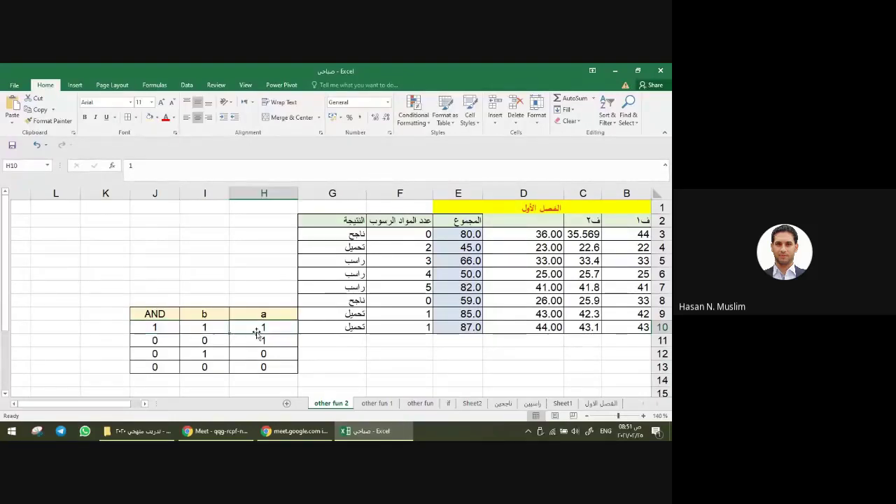
{"action": "left_click", "coordinate": [210, 329]}
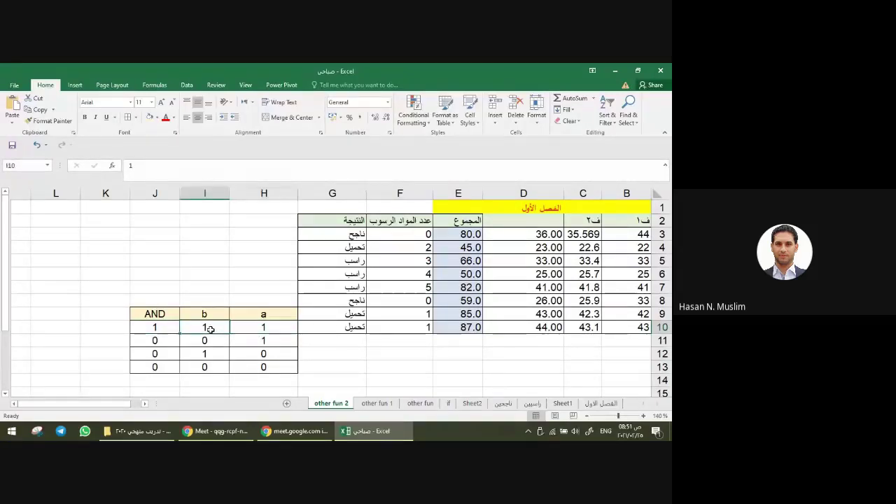
{"action": "left_click", "coordinate": [166, 329]}
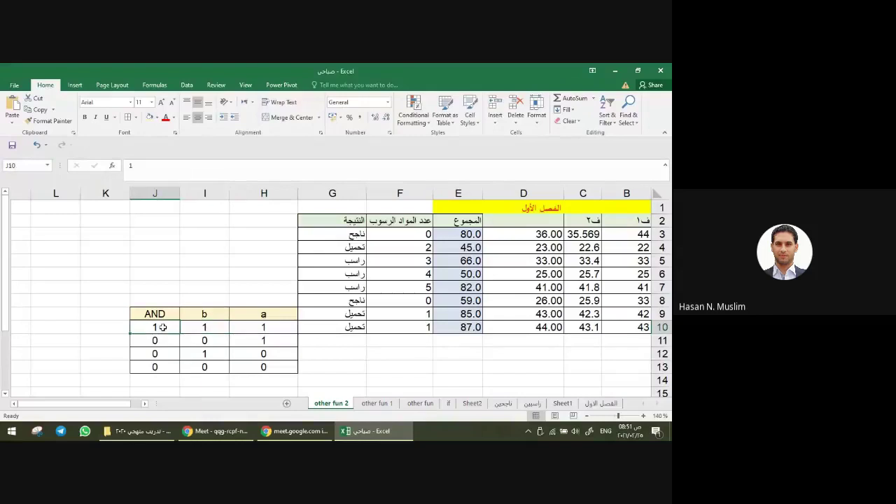
{"action": "left_click", "coordinate": [269, 343]}
{"action": "left_click", "coordinate": [226, 343]}
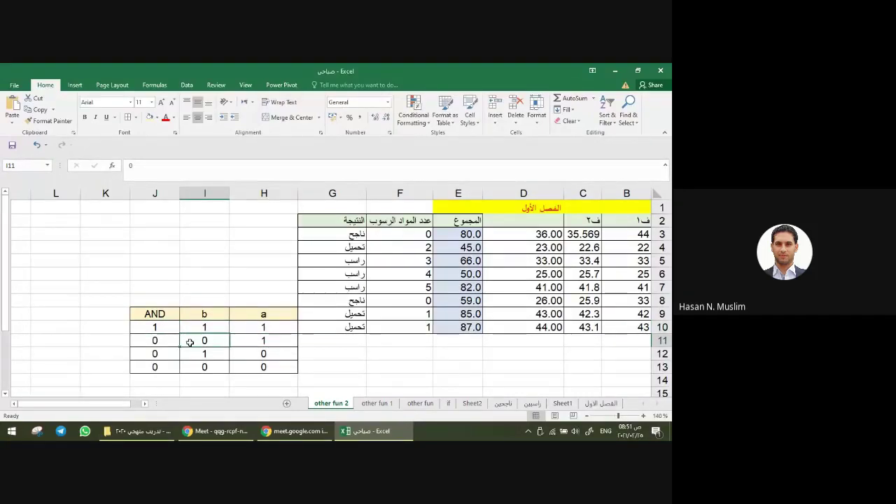
{"action": "left_click", "coordinate": [158, 343]}
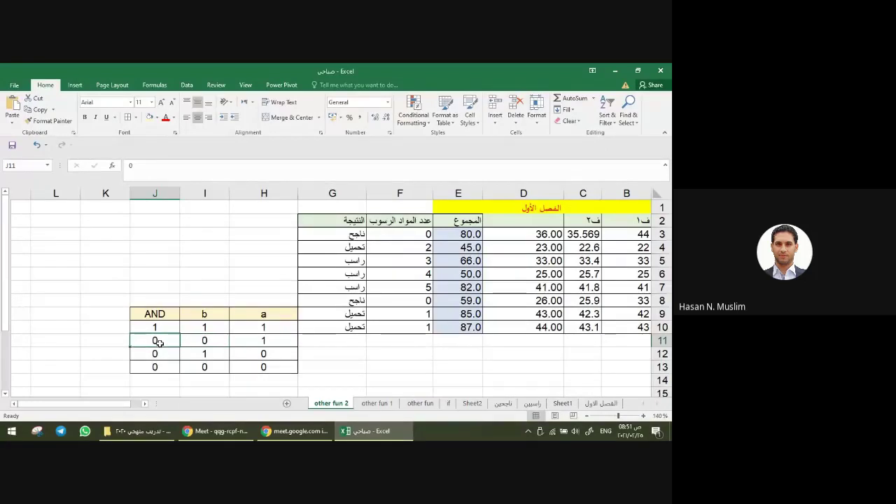
{"action": "left_click_drag", "start_coordinate": [276, 358], "coordinate": [222, 356]}
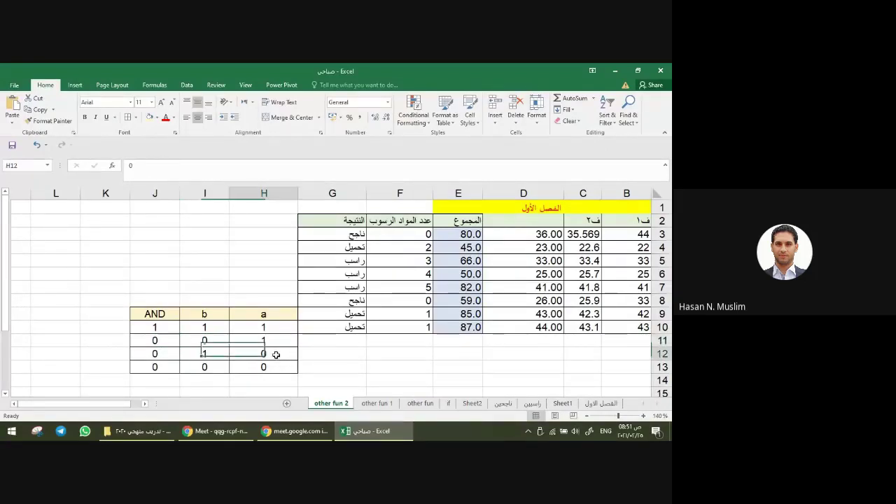
{"action": "left_click", "coordinate": [210, 355]}
{"action": "left_click", "coordinate": [156, 355]}
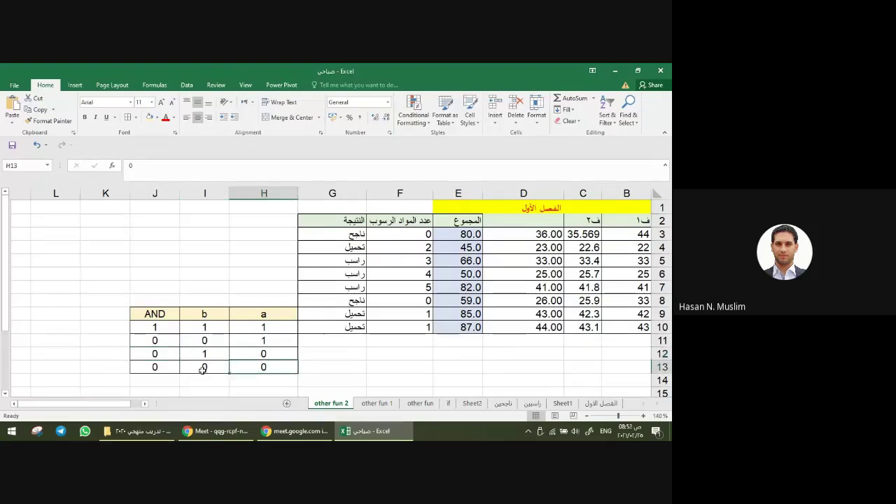
{"action": "left_click", "coordinate": [203, 367]}
{"action": "left_click", "coordinate": [151, 367]}
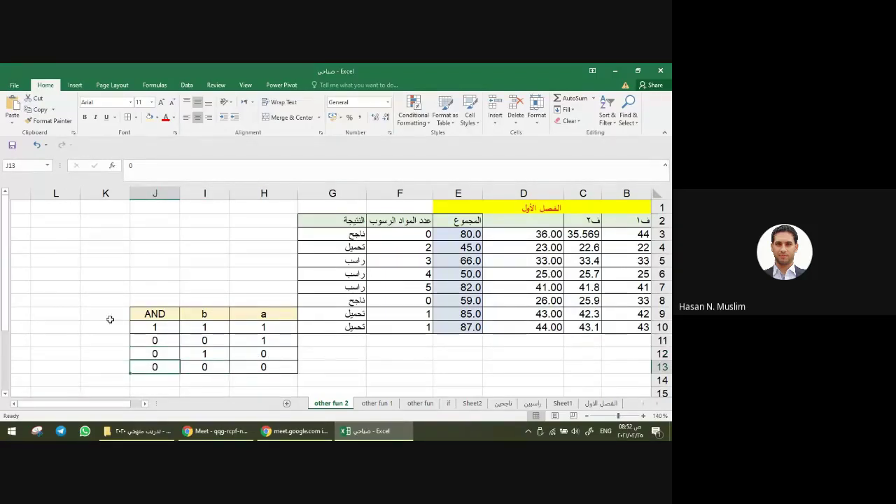
Step: Copy the AND truth table H9:J13 and paste a duplicate at H16
{"action": "scroll", "coordinate": [330, 358], "scroll_direction": "down", "scroll_amount": 2}
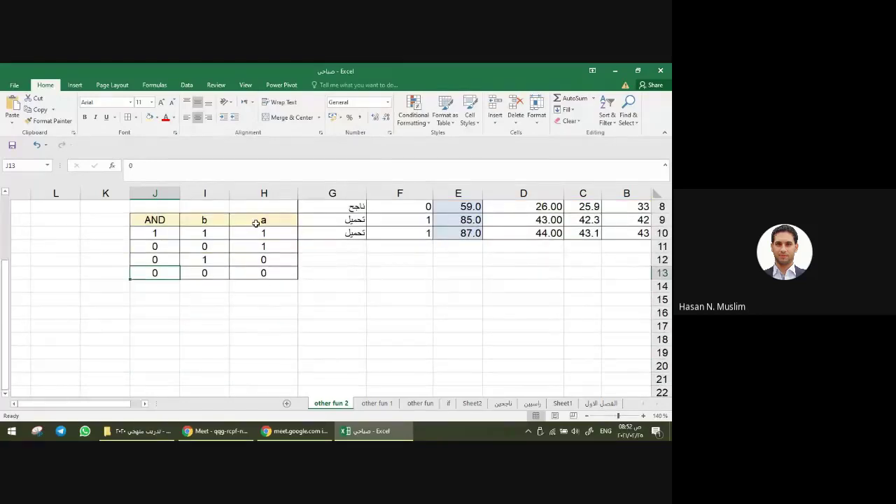
{"action": "left_click_drag", "start_coordinate": [256, 222], "coordinate": [171, 276]}
{"action": "key", "text": "ctrl+c"}
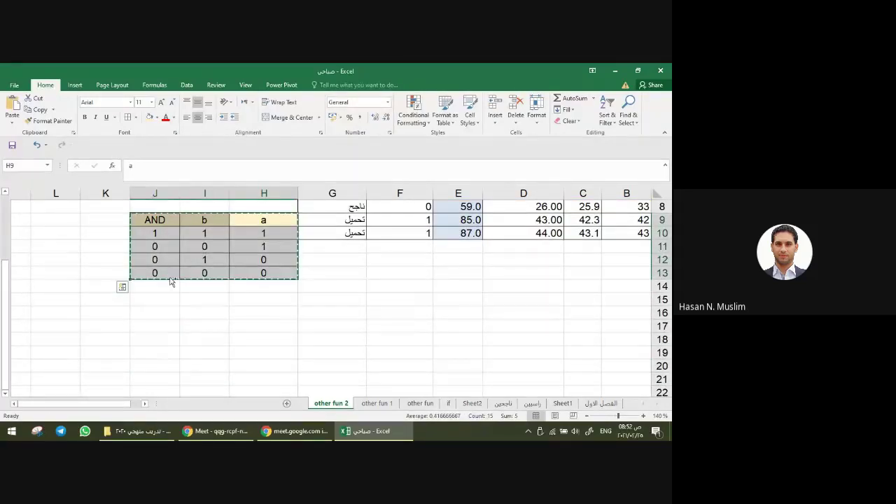
{"action": "left_click", "coordinate": [257, 315]}
{"action": "key", "text": "ctrl+v"}
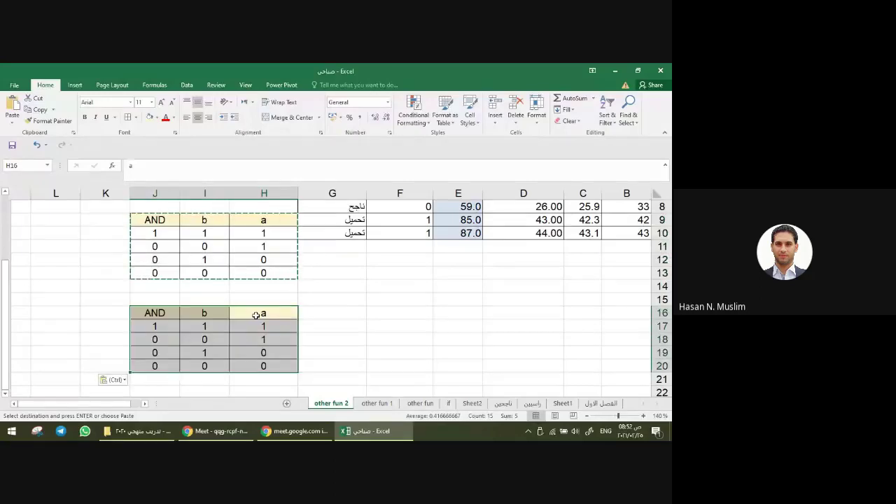
Step: Change the copied table's results in J18 and J19 to 1
{"action": "left_click", "coordinate": [263, 330]}
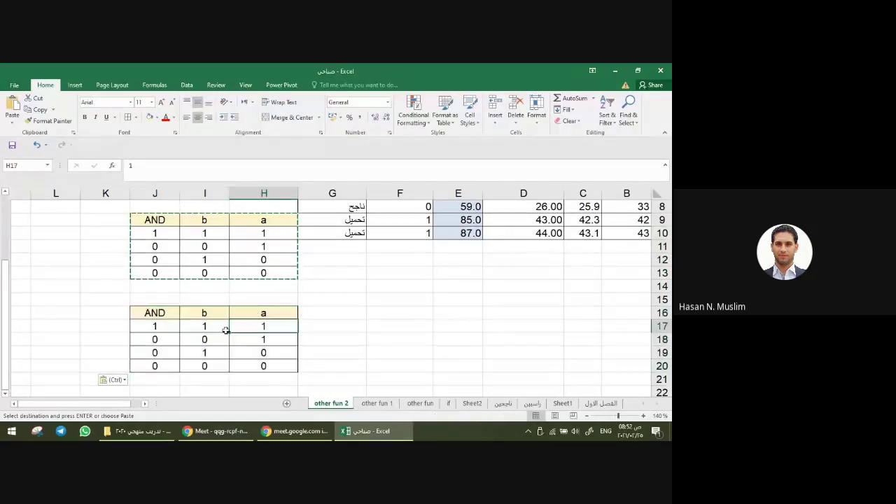
{"action": "left_click", "coordinate": [163, 327]}
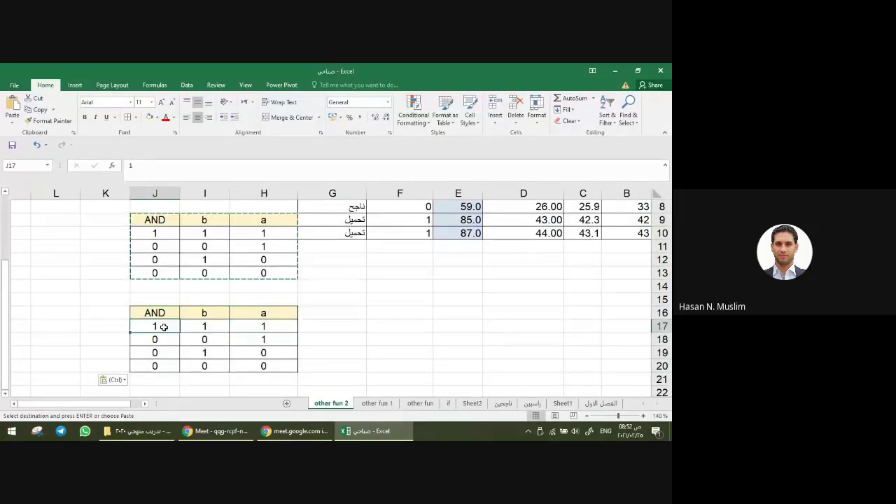
{"action": "key", "text": "Escape"}
{"action": "key", "text": "Return"}
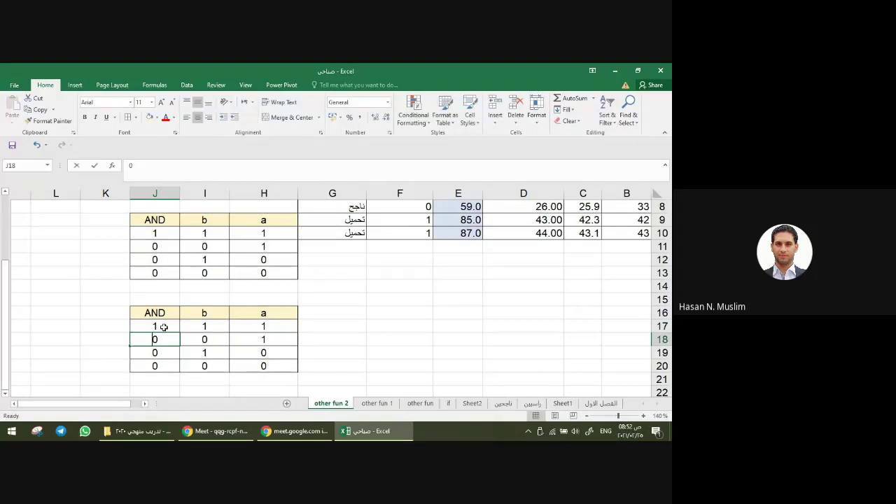
{"action": "type", "text": "1"}
{"action": "key", "text": "Return"}
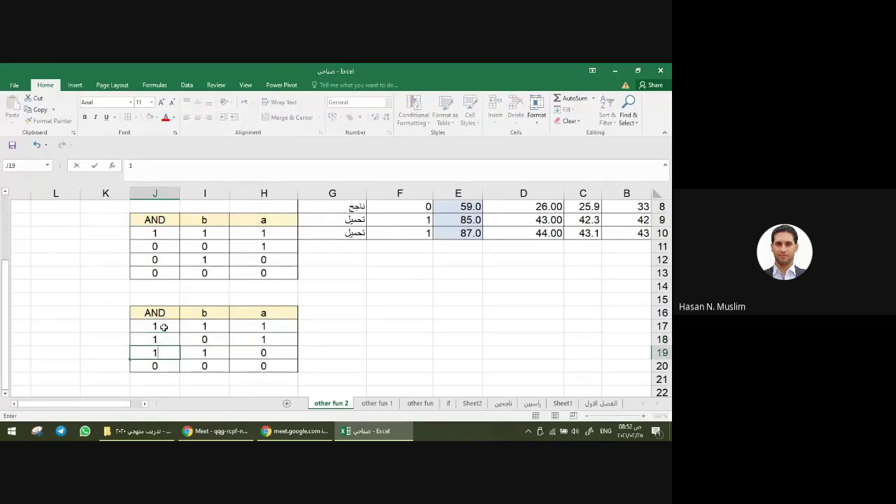
{"action": "type", "text": "1"}
{"action": "key", "text": "Return"}
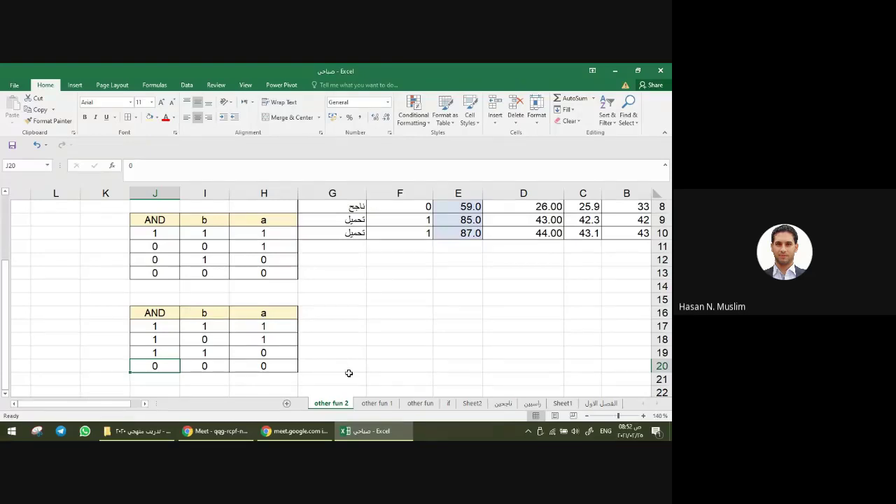
Step: Rename the copy's header in J16 to 'OR' and scroll back up to row 1
{"action": "left_click", "coordinate": [148, 315]}
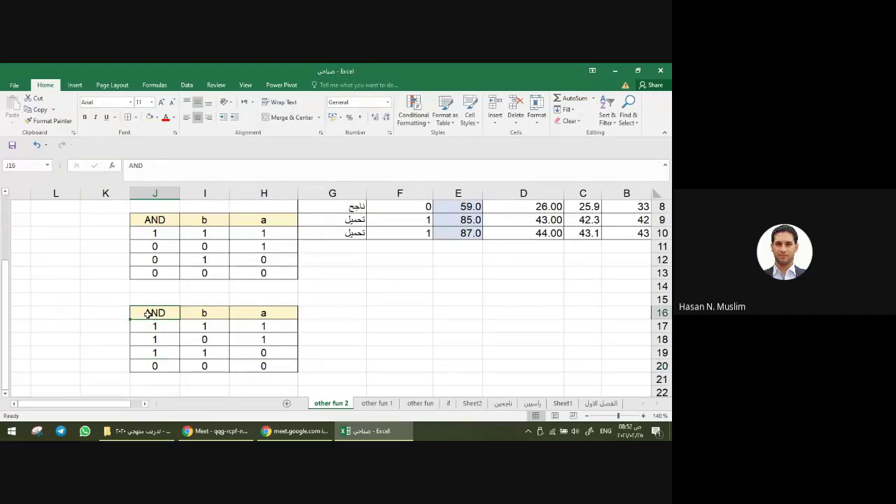
{"action": "type", "text": "OR"}
{"action": "key", "text": "Return"}
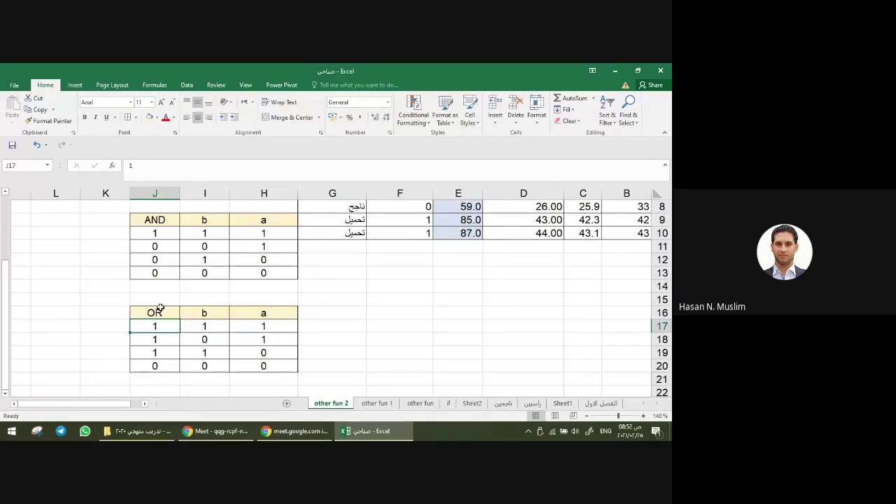
{"action": "left_click", "coordinate": [159, 312]}
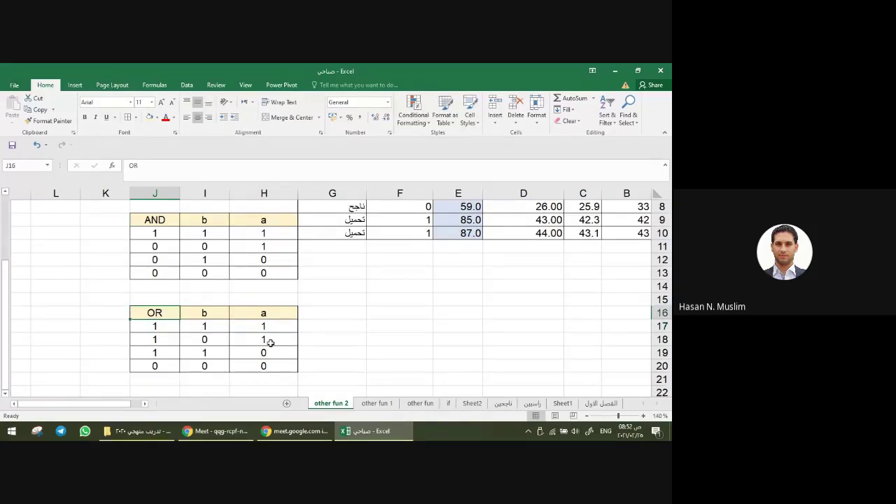
{"action": "scroll", "coordinate": [270, 342], "scroll_direction": "up", "scroll_amount": 2}
{"action": "scroll", "coordinate": [270, 343], "scroll_direction": "up", "scroll_amount": 1}
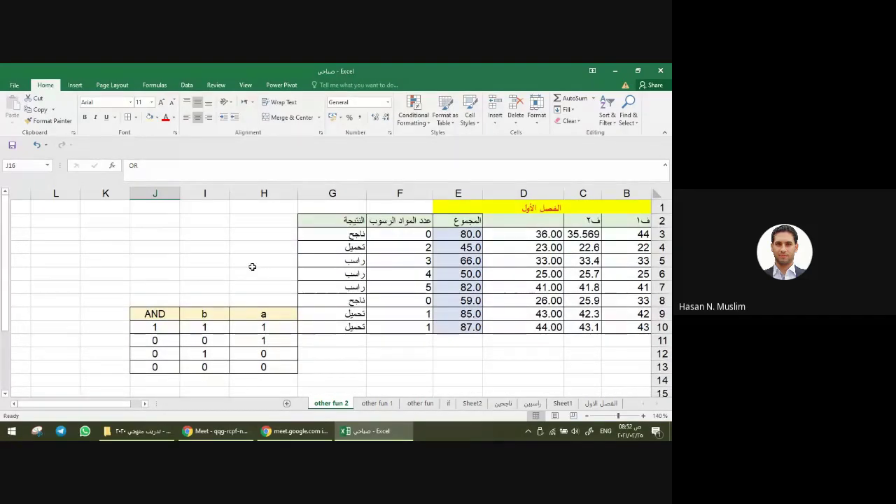
Step: Type the heading 'AND' in H2, then select the a and b inputs in H10:I10
{"action": "left_click", "coordinate": [257, 220]}
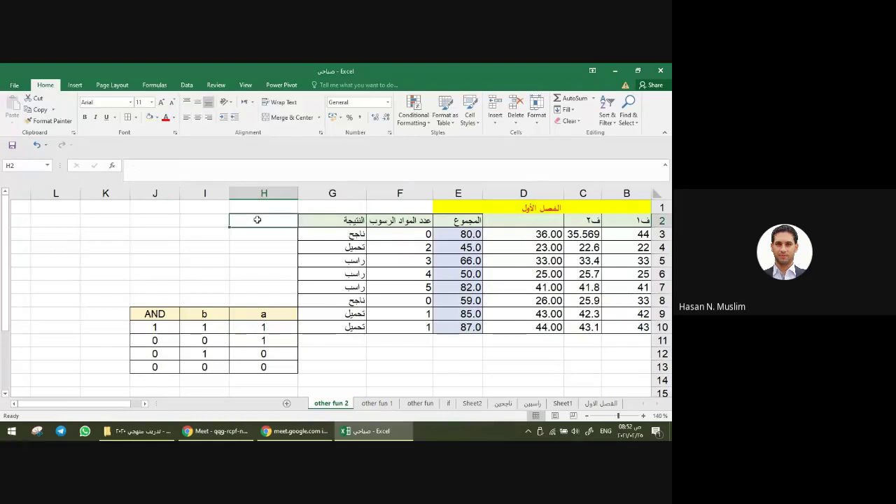
{"action": "type", "text": "AND"}
{"action": "key", "text": "Return"}
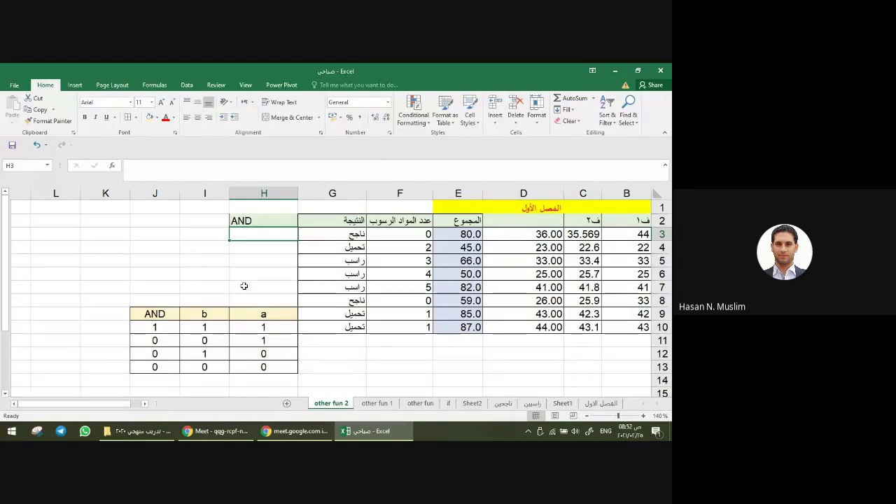
{"action": "left_click_drag", "start_coordinate": [250, 326], "coordinate": [198, 330]}
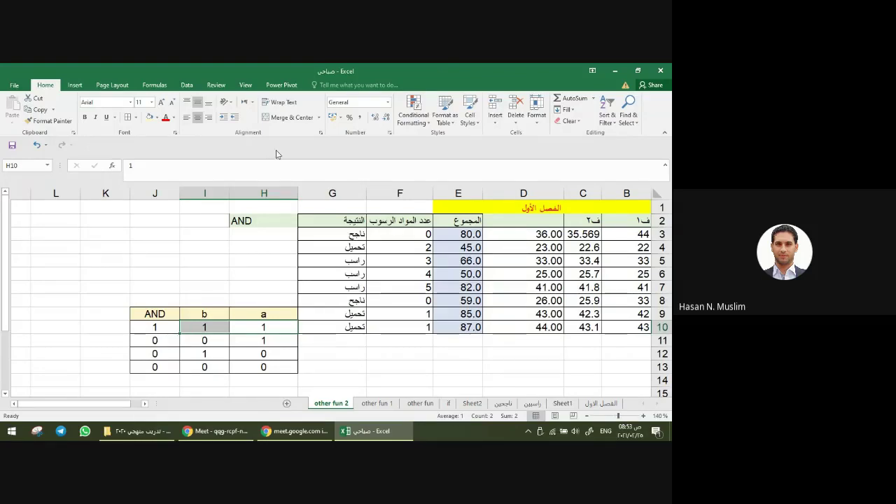
Step: Enter =AND(B3>40;C3>30) in H3, fixing a typo, so it returns TRUE
{"action": "left_click", "coordinate": [254, 237]}
{"action": "type", "text": "="}
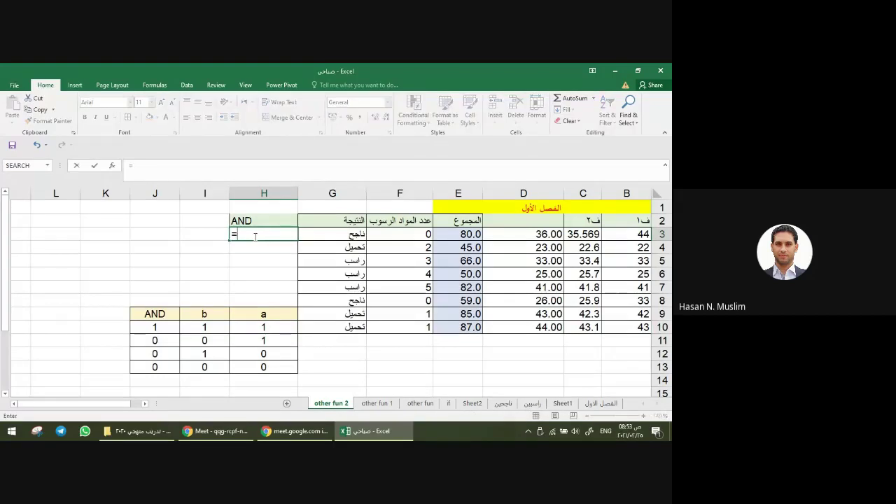
{"action": "type", "text": "an"}
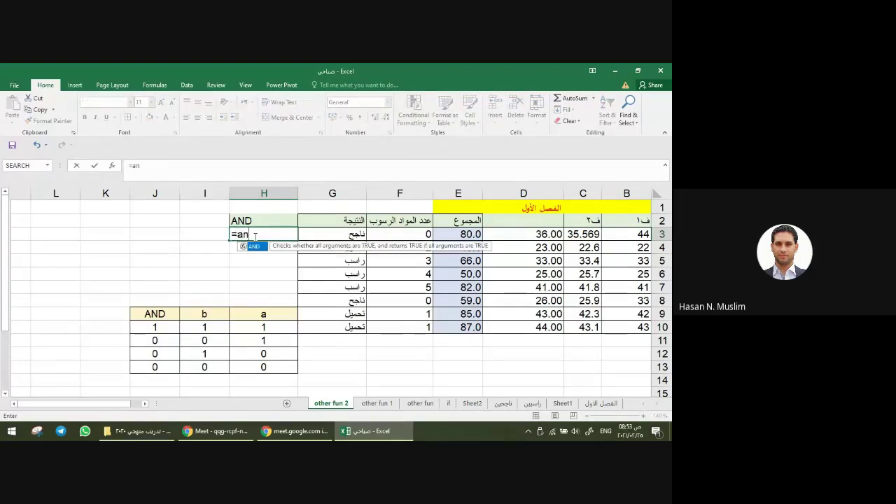
{"action": "type", "text": "d"}
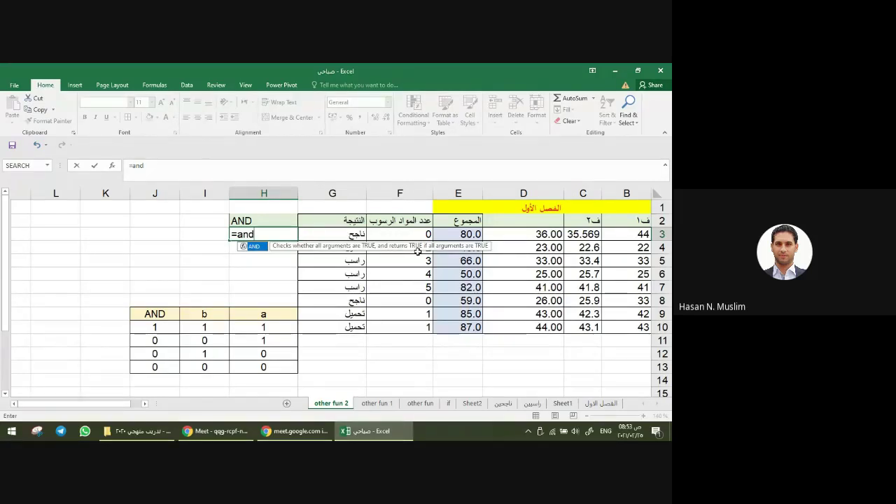
{"action": "type", "text": "("}
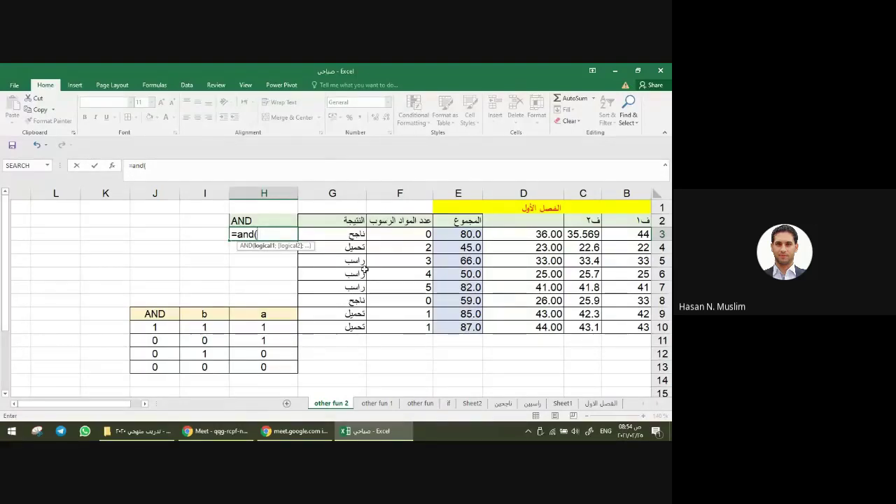
{"action": "left_click", "coordinate": [639, 234]}
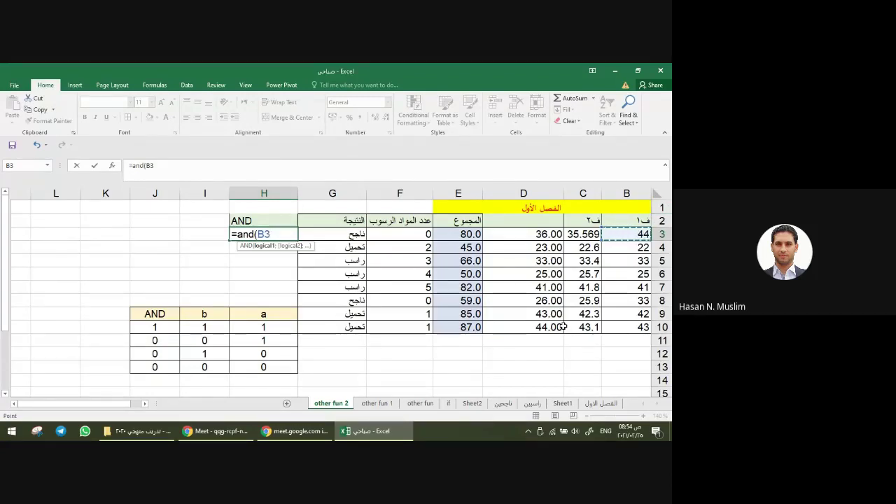
{"action": "type", "text": ">40"}
{"action": "type", "text": ";"}
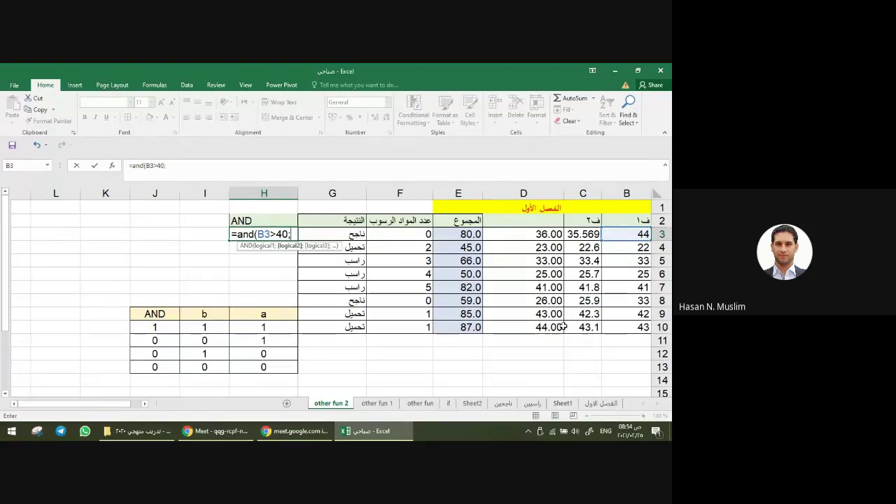
{"action": "type", "text": "35"}
{"action": "key", "text": "BackSpace"}
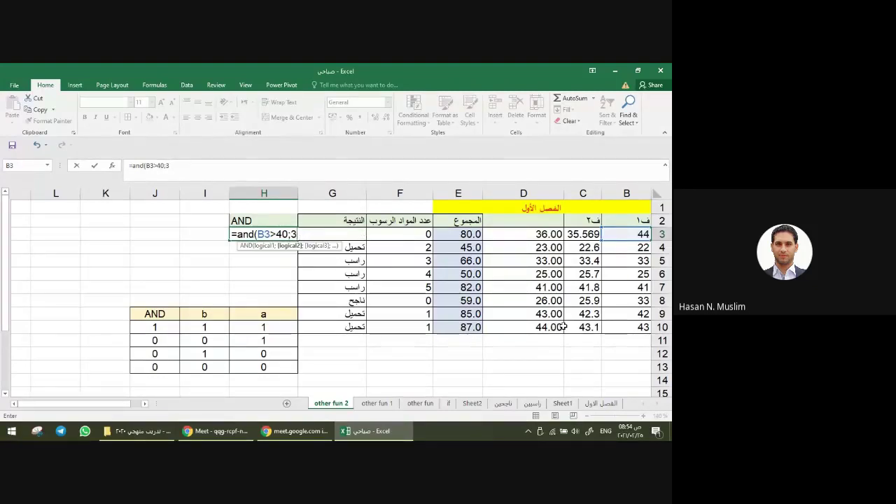
{"action": "key", "text": "BackSpace"}
{"action": "left_click", "coordinate": [580, 237]}
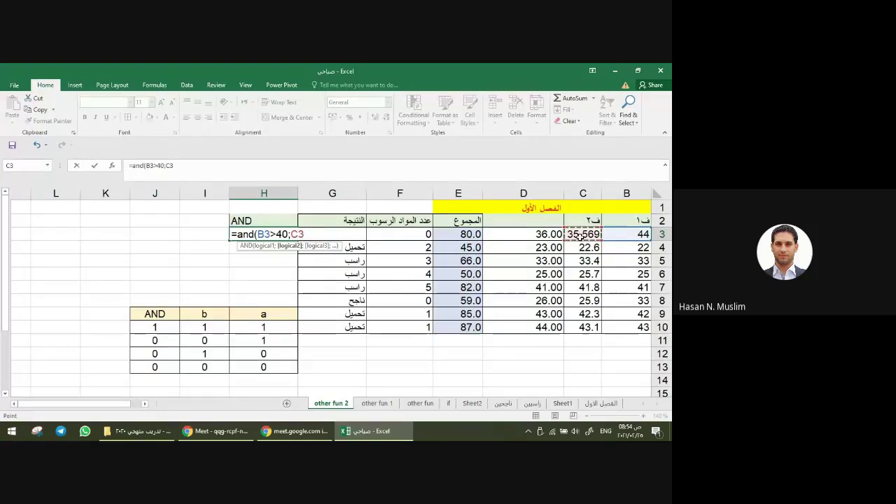
{"action": "type", "text": ">30"}
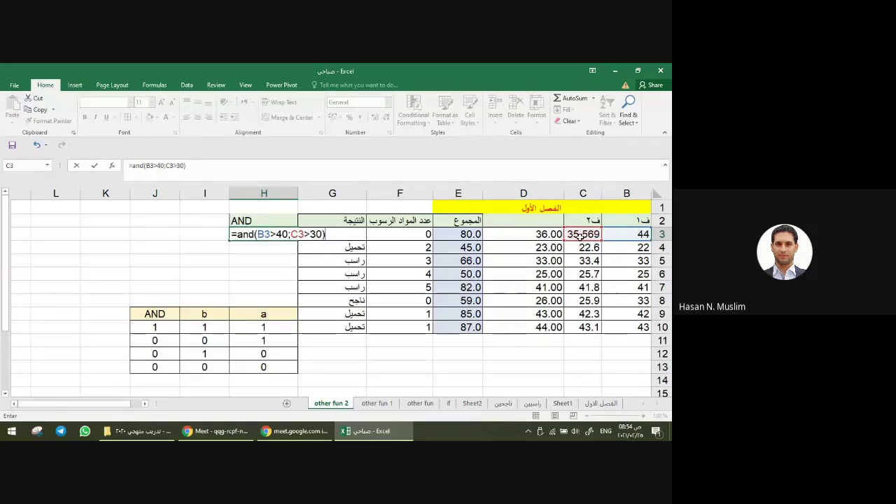
{"action": "key", "text": "Return"}
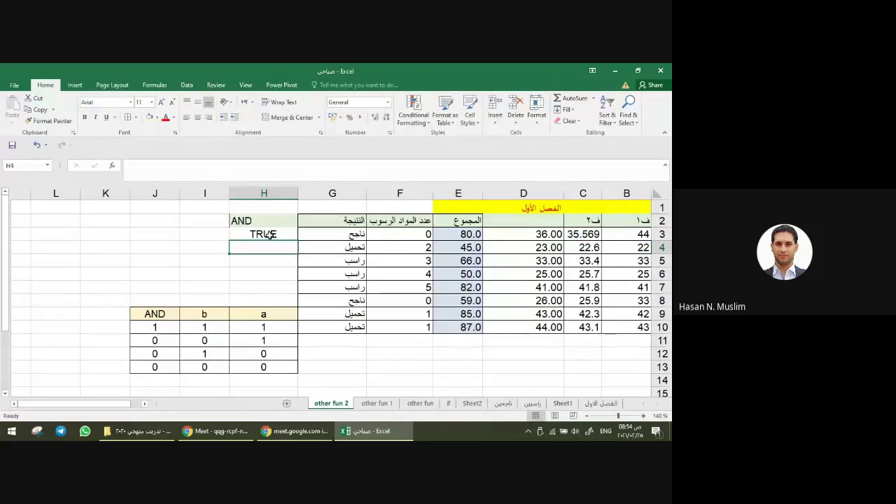
{"action": "left_click", "coordinate": [269, 234]}
{"action": "double_click", "coordinate": [269, 234]}
{"action": "left_click_drag", "start_coordinate": [262, 234], "coordinate": [274, 234]}
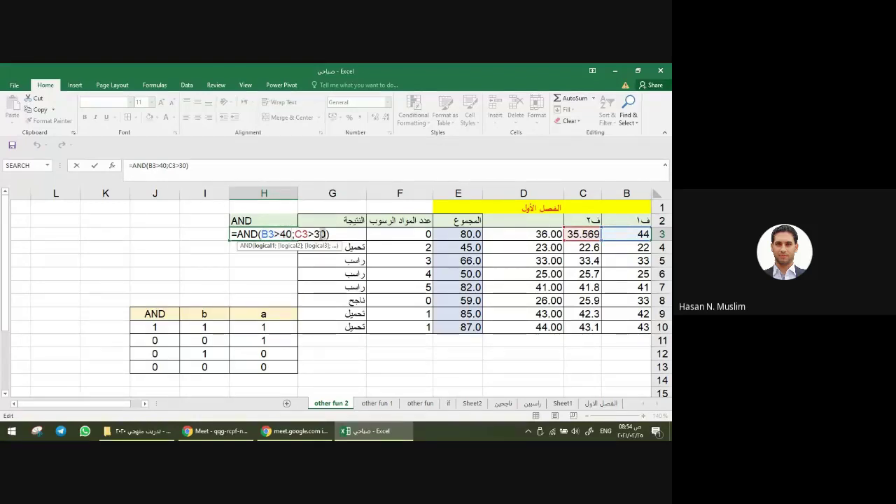
{"action": "double_click", "coordinate": [301, 234]}
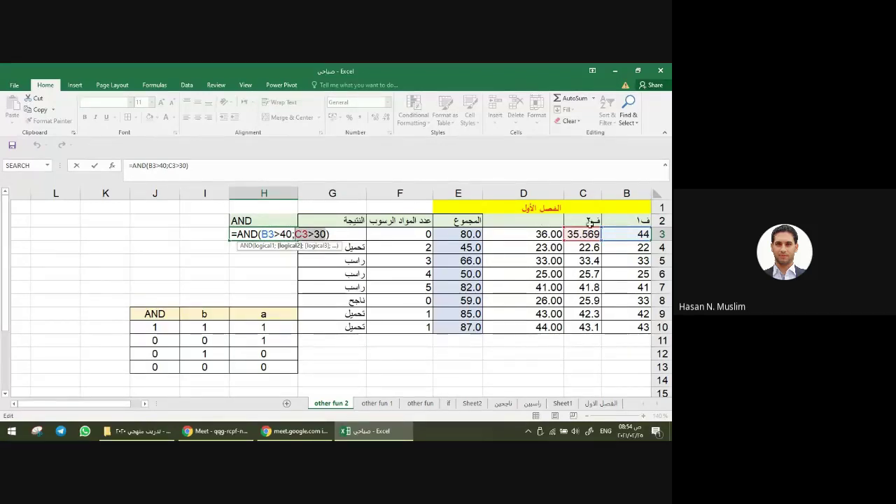
{"action": "left_click", "coordinate": [328, 234], "text": "shift"}
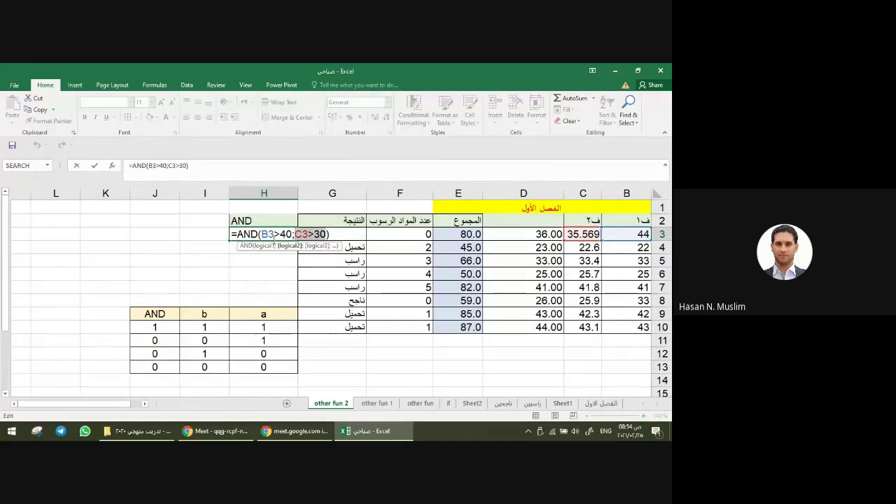
{"action": "key", "text": "ctrl+Return"}
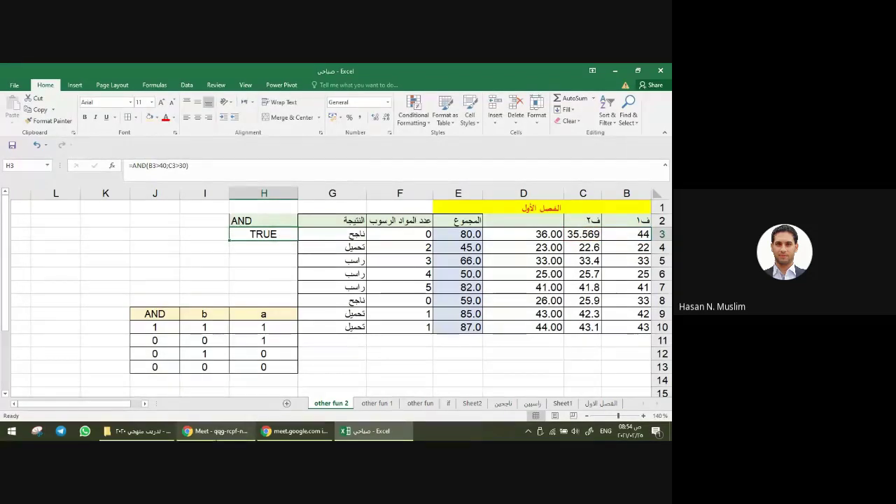
{"action": "key", "text": "alt+Tab"}
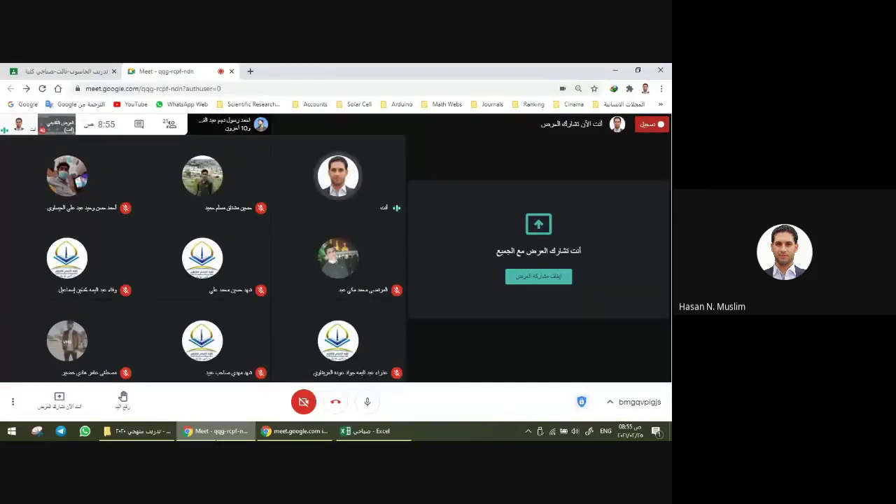
{"action": "left_click", "coordinate": [364, 431]}
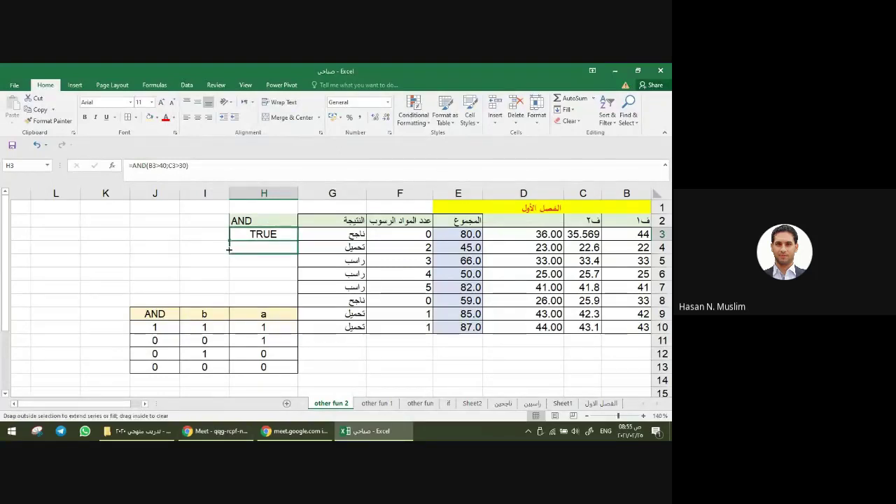
Step: Fill the H3 AND formula down to H7, then check row 7's formula and grades
{"action": "left_click_drag", "start_coordinate": [229, 242], "coordinate": [229, 252]}
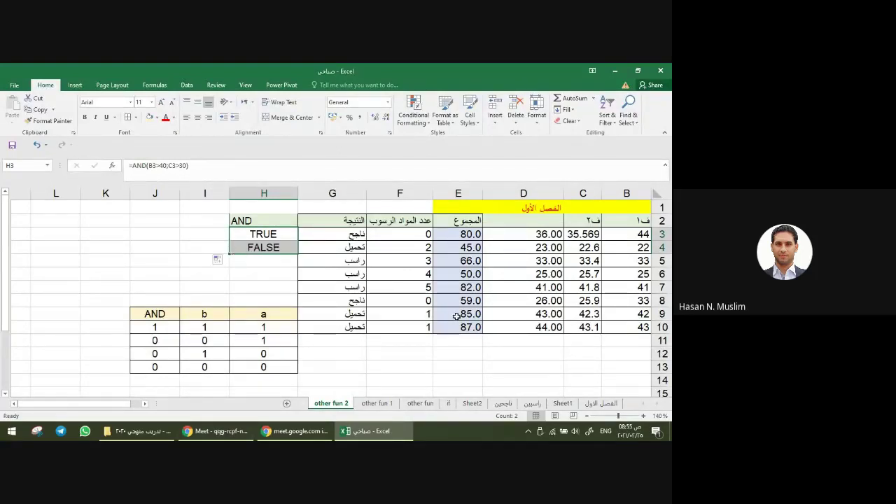
{"action": "left_click_drag", "start_coordinate": [229, 254], "coordinate": [230, 293]}
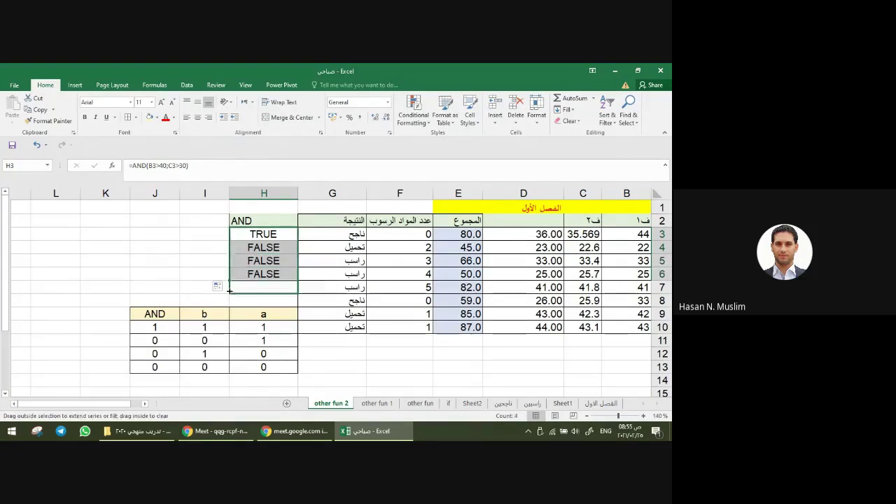
{"action": "left_click", "coordinate": [271, 288]}
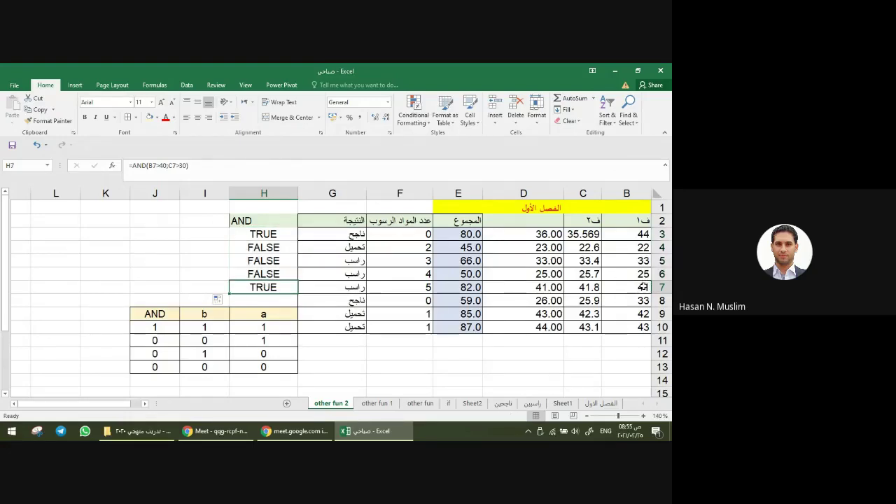
{"action": "left_click", "coordinate": [661, 287]}
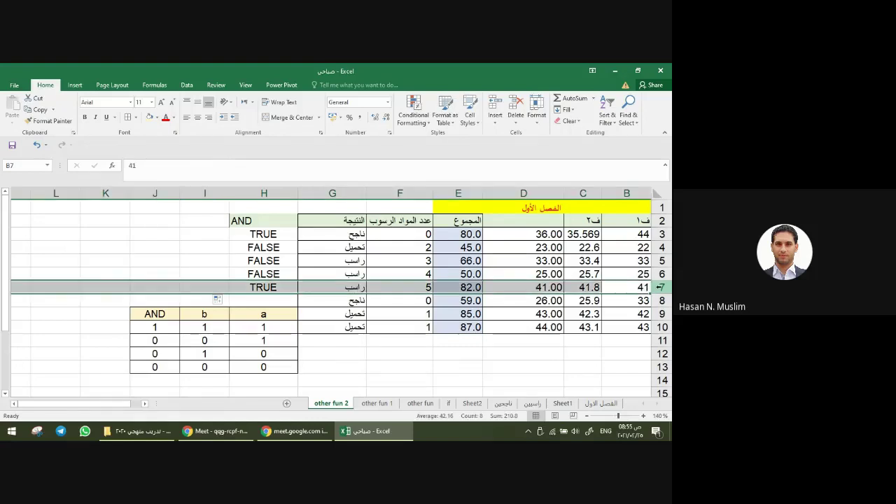
{"action": "left_click", "coordinate": [643, 287]}
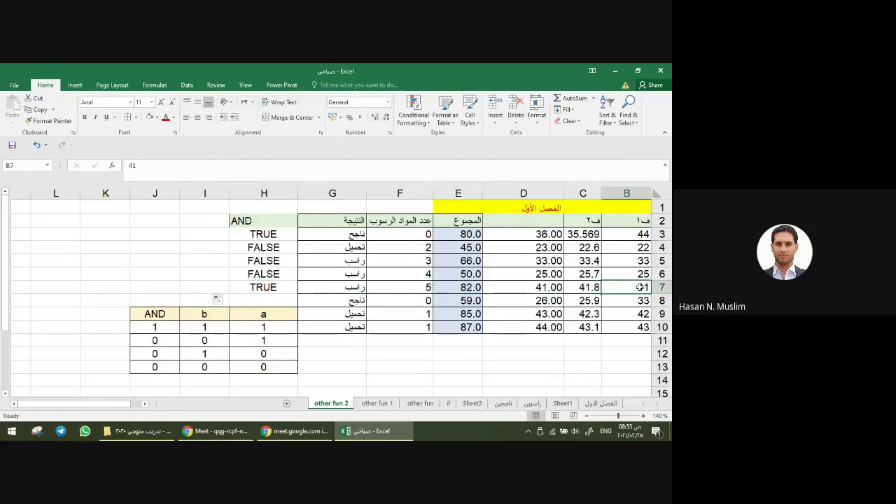
{"action": "left_click", "coordinate": [592, 287]}
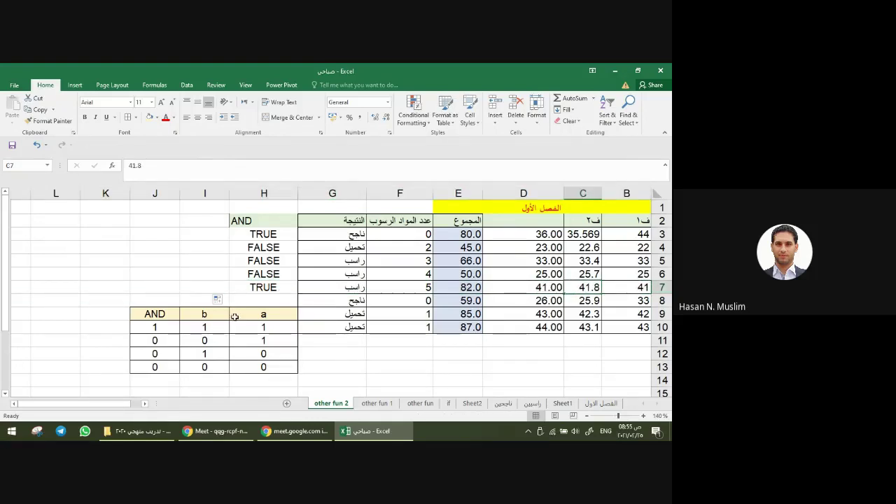
Step: Clear the leftover cells H9:J13 and fill the AND formula from H7 down to H9
{"action": "left_click_drag", "start_coordinate": [290, 313], "coordinate": [155, 369]}
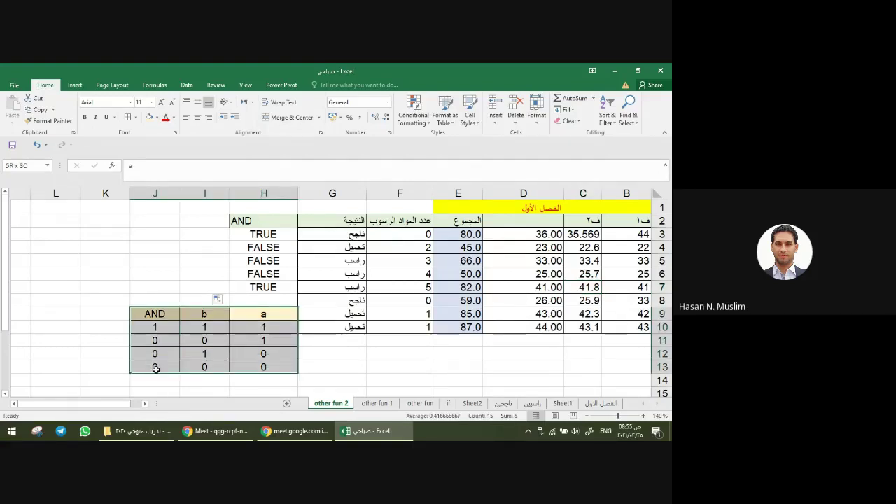
{"action": "key", "text": "Delete"}
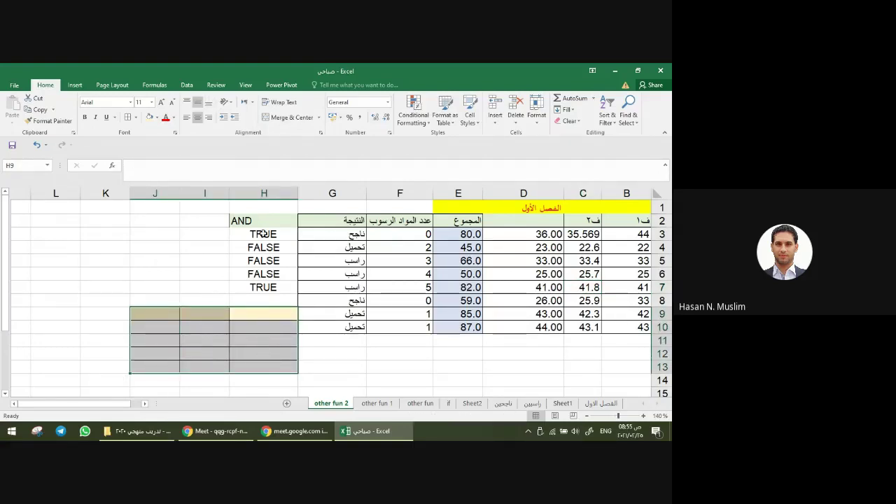
{"action": "left_click", "coordinate": [265, 288]}
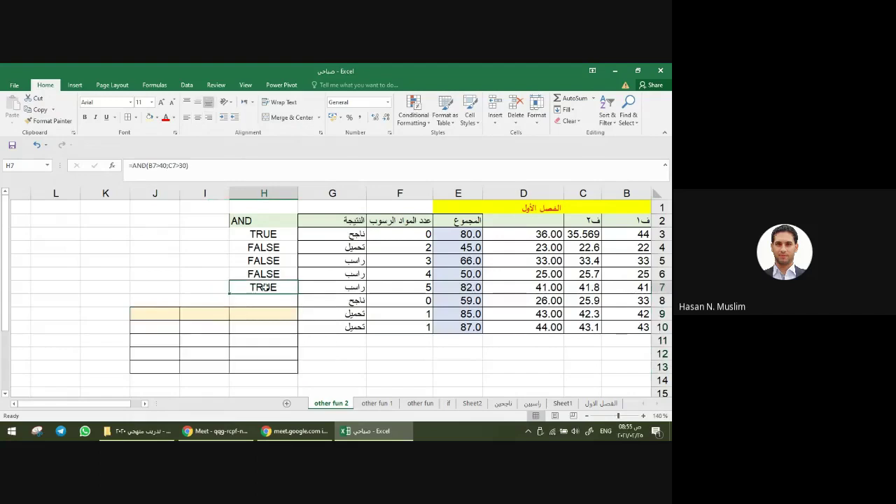
{"action": "left_click_drag", "start_coordinate": [229, 293], "coordinate": [229, 319]}
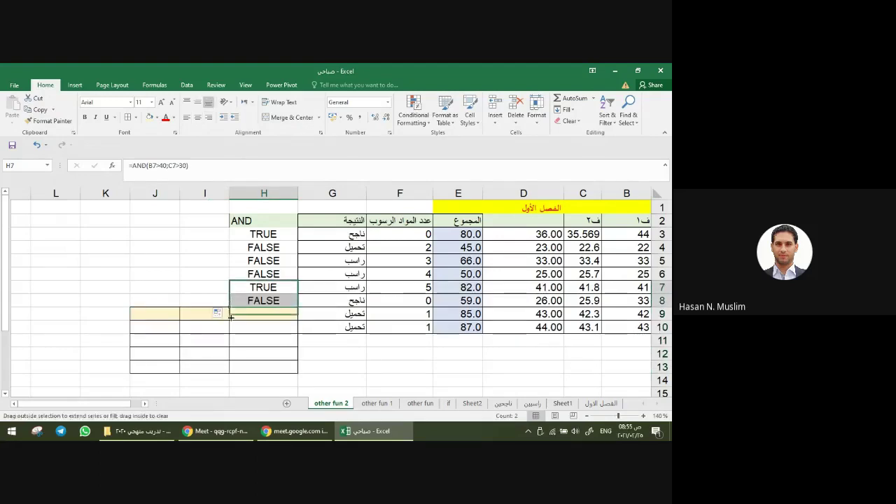
Step: Extend the AND formula into H10 and review row 10's values
{"action": "left_click", "coordinate": [260, 314]}
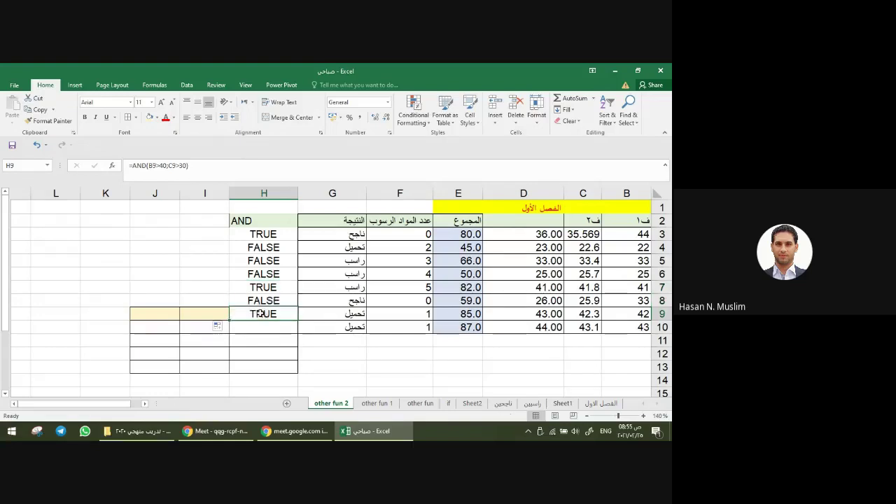
{"action": "left_click", "coordinate": [661, 314]}
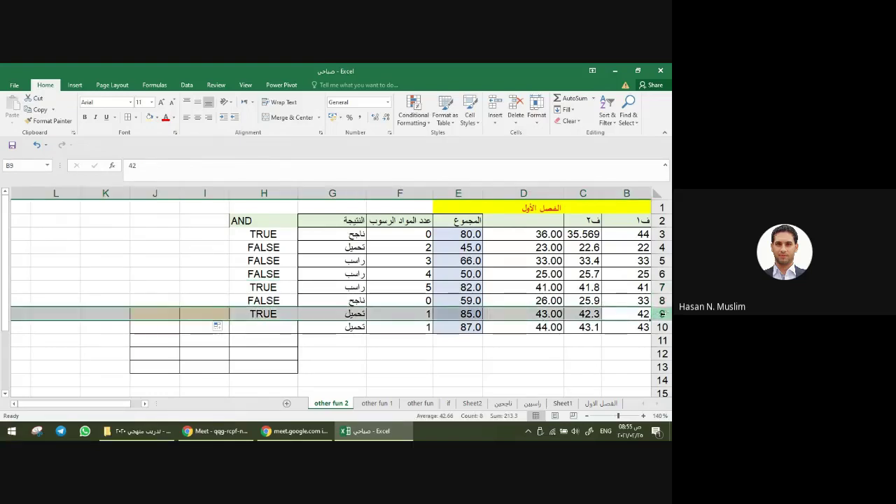
{"action": "left_click", "coordinate": [258, 315]}
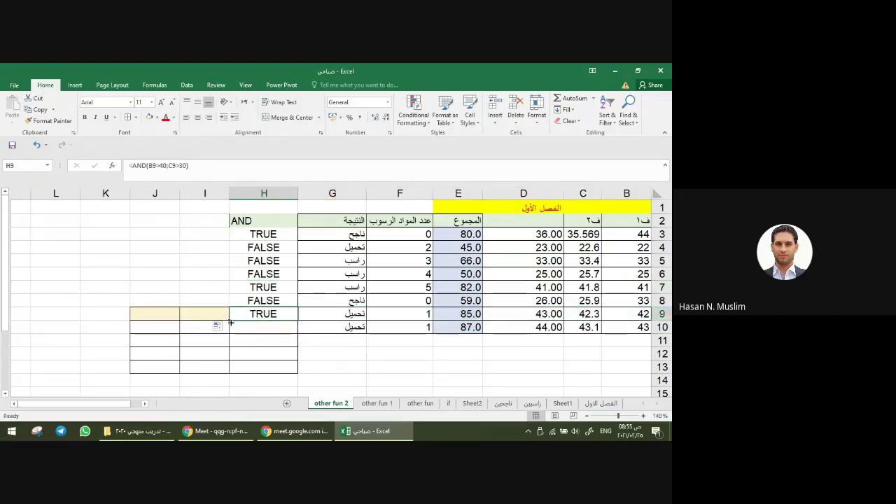
{"action": "left_click_drag", "start_coordinate": [229, 320], "coordinate": [230, 332]}
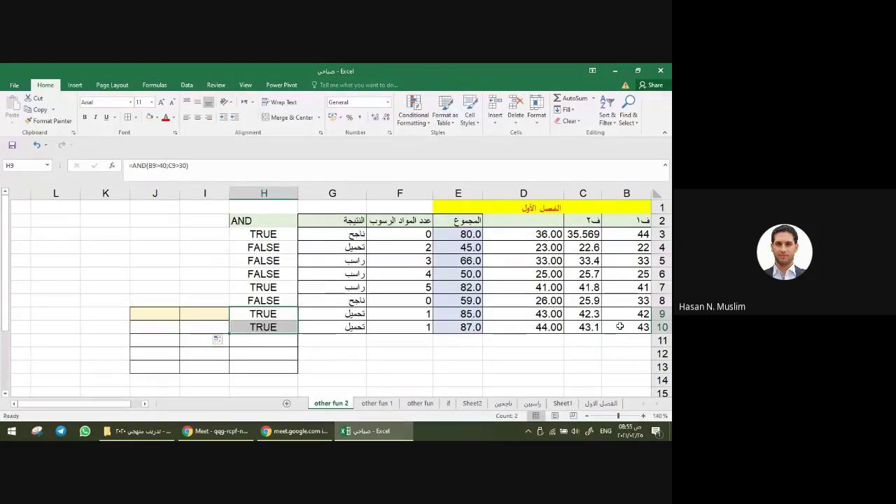
{"action": "left_click", "coordinate": [661, 327]}
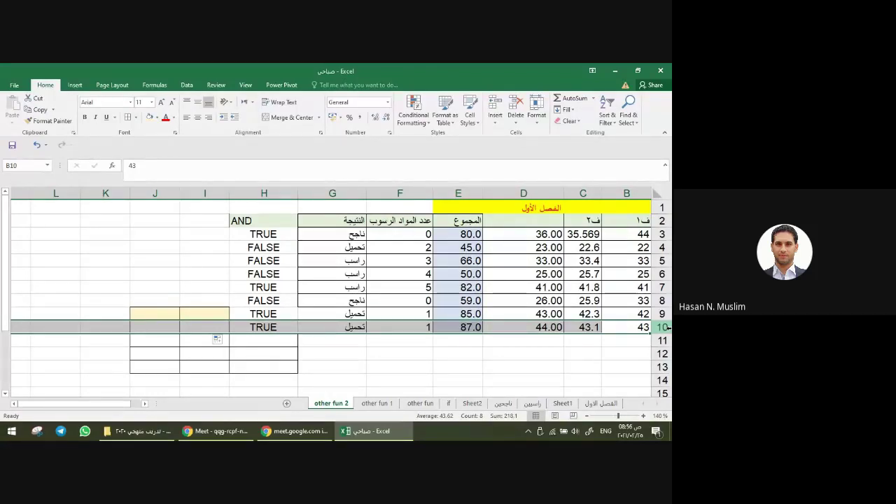
Step: Put the heading OR in I2, then bring the Google Meet window forward
{"action": "left_click", "coordinate": [197, 220]}
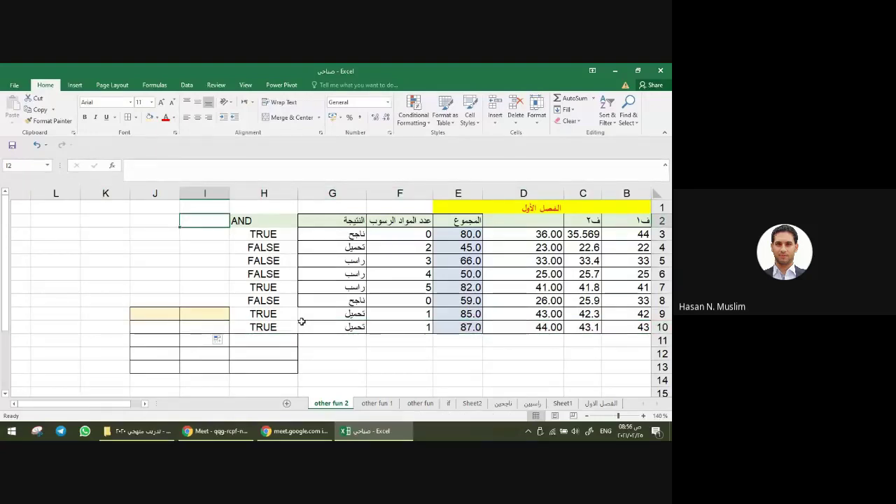
{"action": "type", "text": "OR"}
{"action": "key", "text": "Return"}
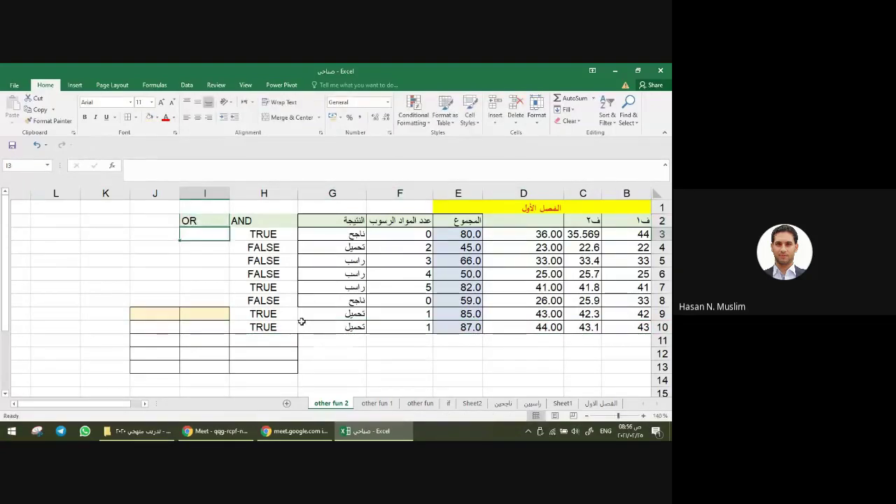
{"action": "left_click", "coordinate": [213, 433]}
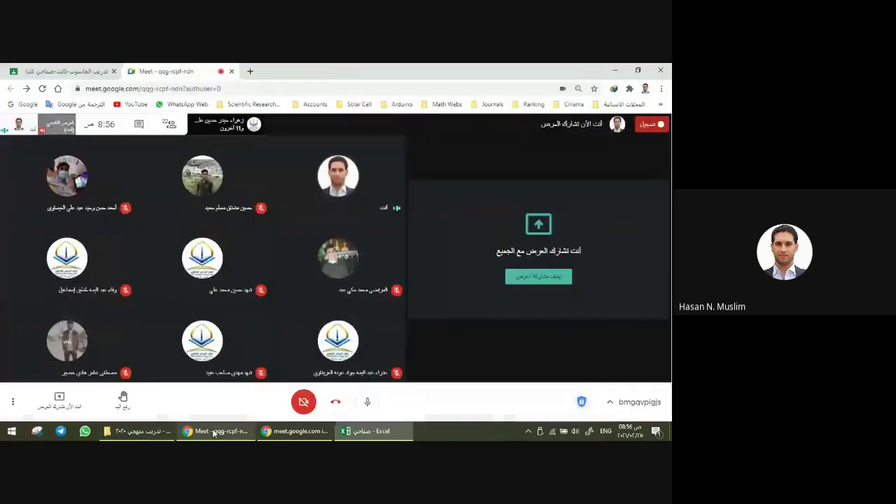
Step: Mute and then unmute the microphone in the Meet call
{"action": "left_click", "coordinate": [375, 403]}
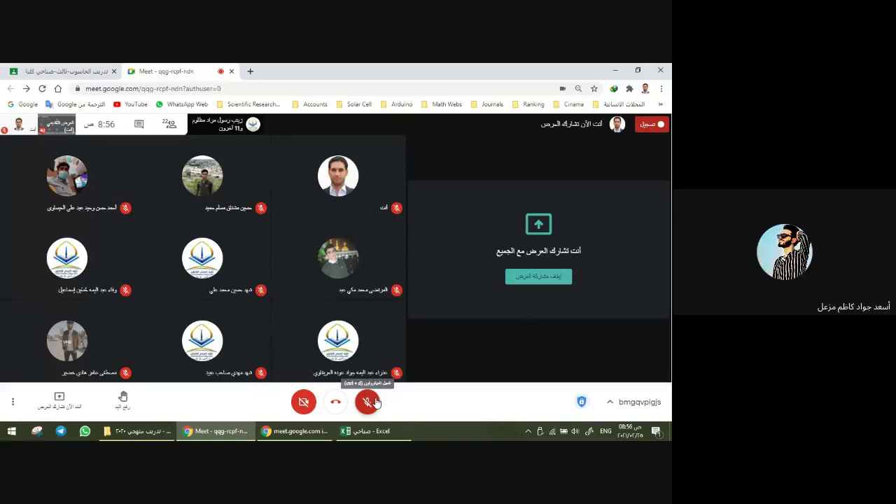
{"action": "left_click", "coordinate": [375, 403]}
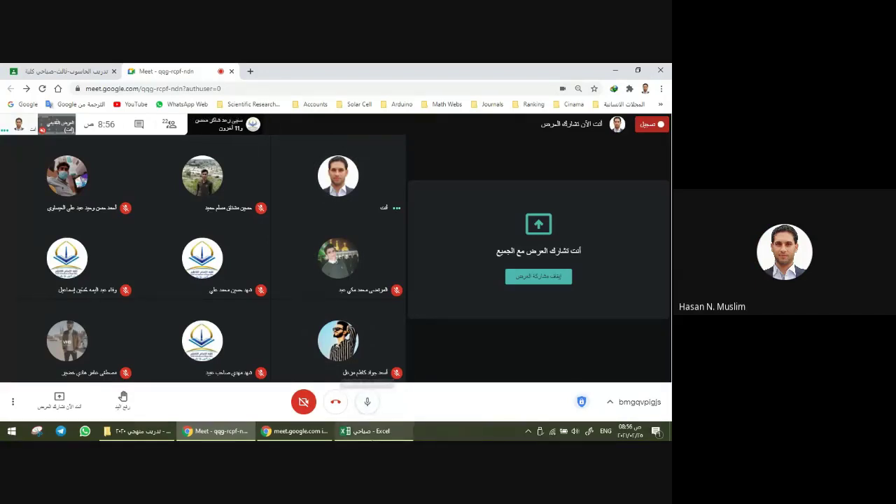
{"action": "left_click", "coordinate": [365, 431]}
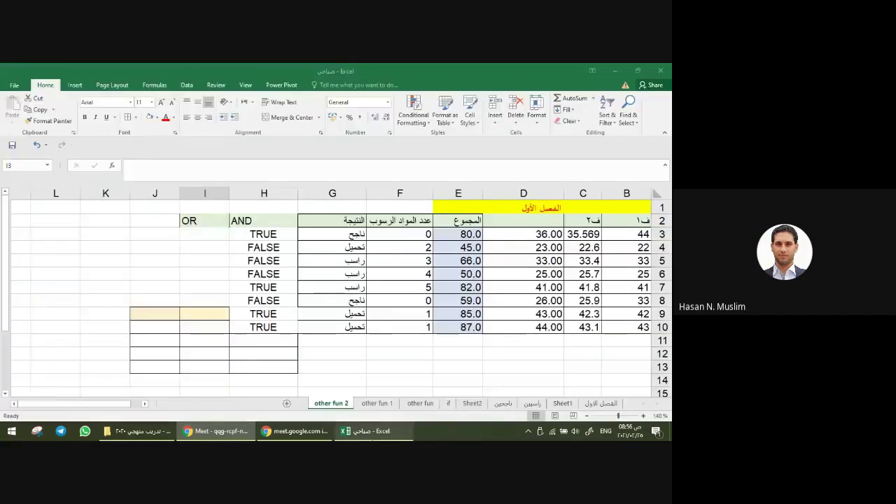
{"action": "left_click", "coordinate": [217, 431]}
Step: View the participant list, close it, and return to the Excel workbook
{"action": "left_click", "coordinate": [164, 129]}
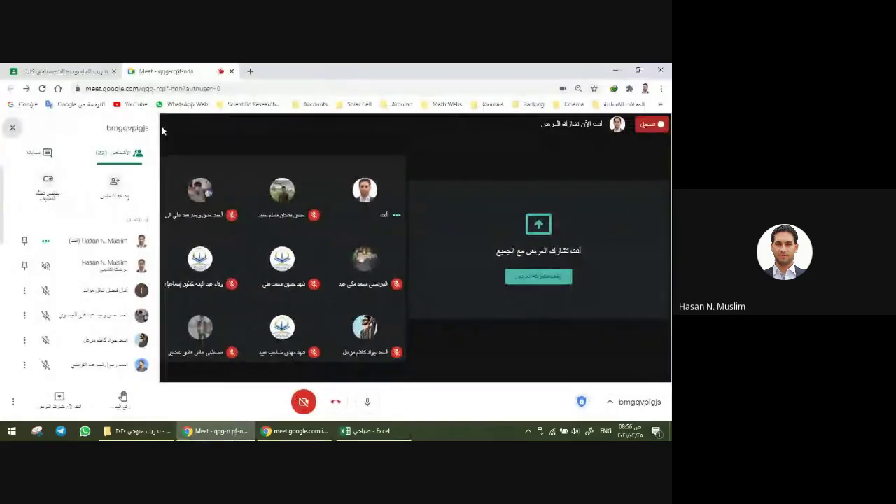
{"action": "left_click", "coordinate": [13, 128]}
{"action": "left_click", "coordinate": [366, 430]}
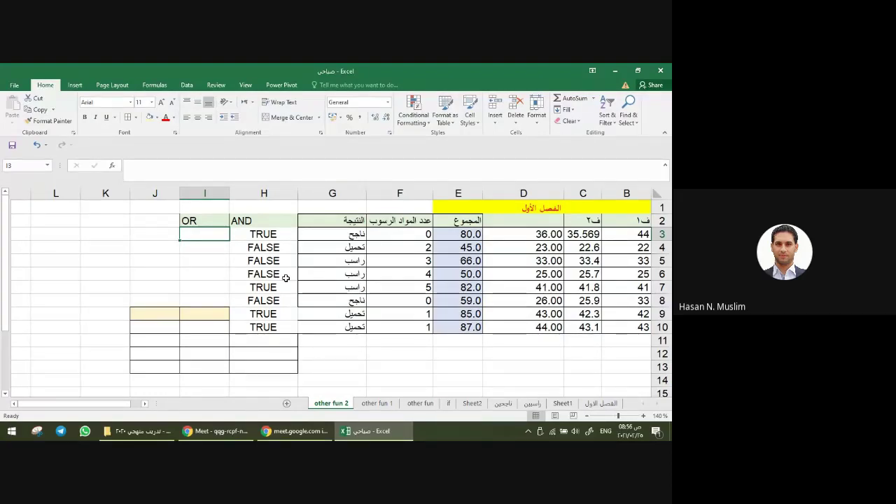
Step: Start the OR formula in I3 with the first condition B3>40
{"action": "type", "text": "="}
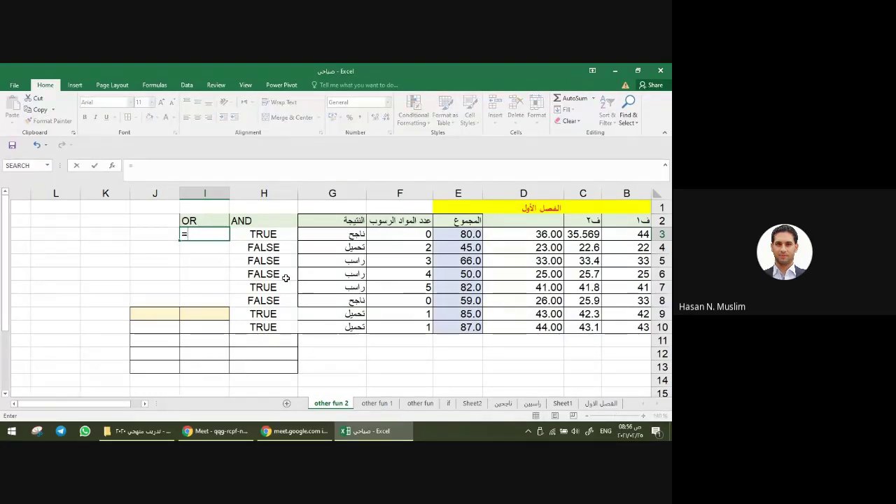
{"action": "type", "text": "or"}
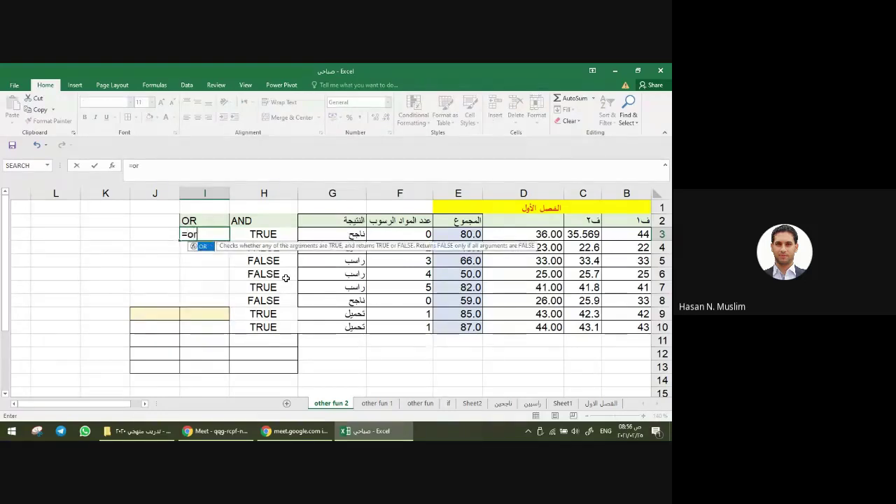
{"action": "double_click", "coordinate": [208, 249]}
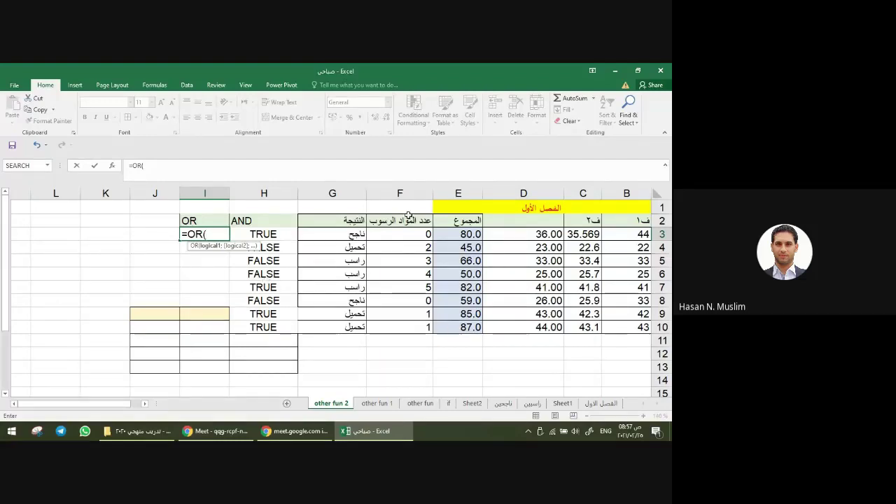
{"action": "left_click", "coordinate": [624, 236]}
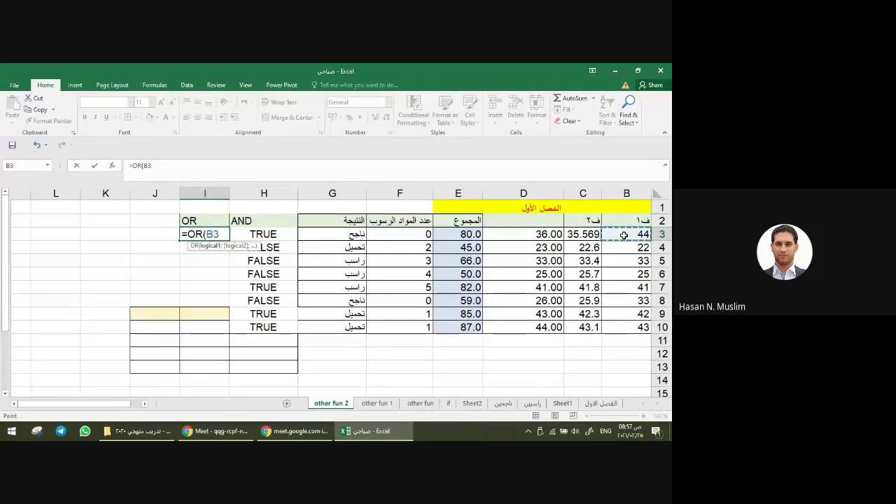
{"action": "type", "text": ">"}
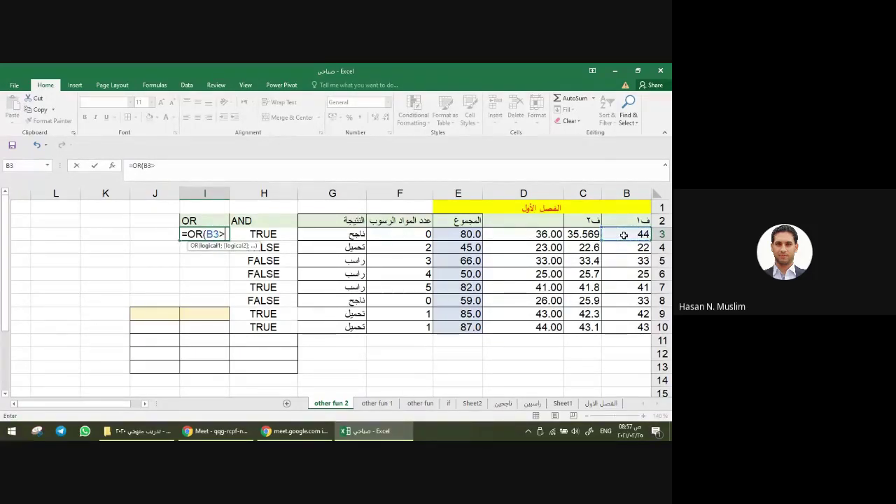
{"action": "type", "text": "40"}
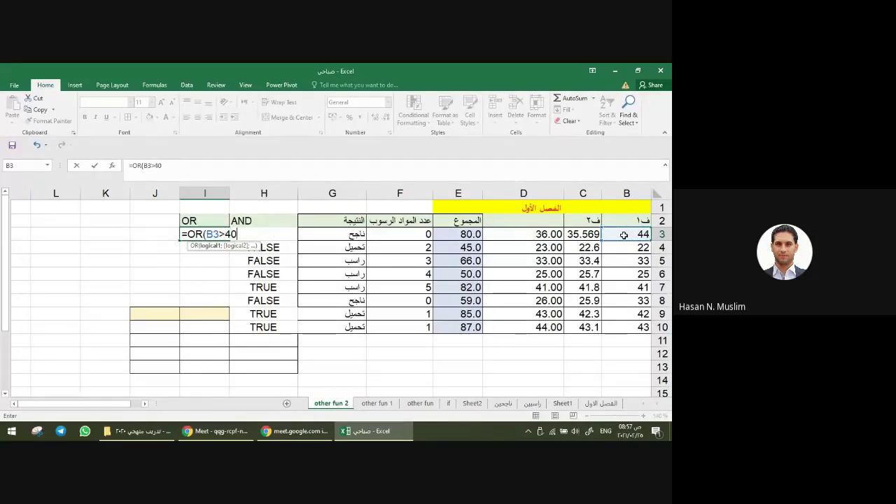
{"action": "type", "text": ";"}
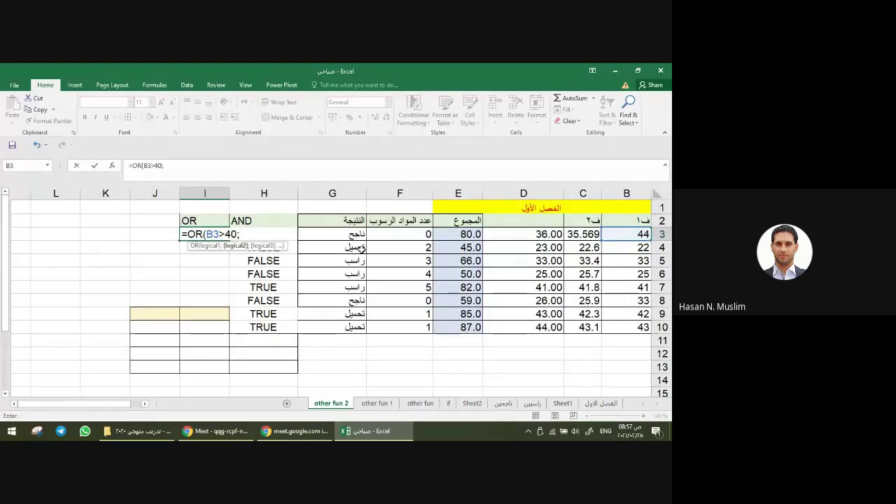
Step: Complete =OR(B3>40;C3>30) in I3 and check the result against B3
{"action": "left_click", "coordinate": [586, 233]}
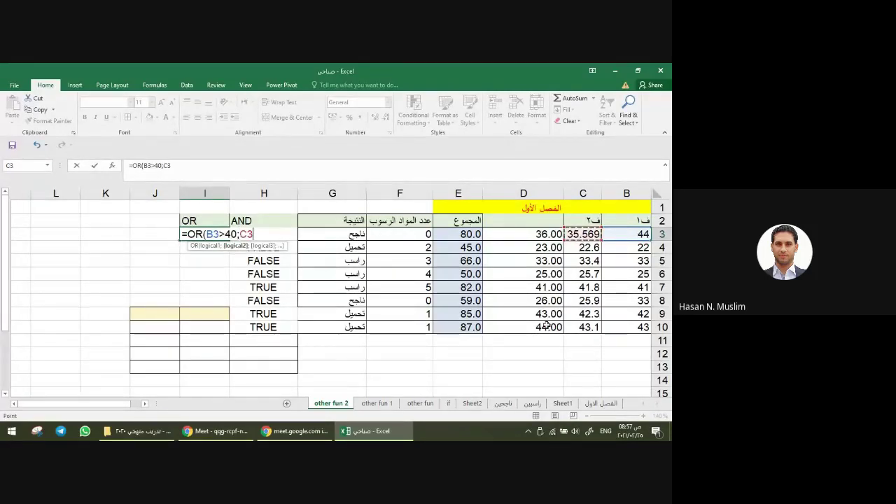
{"action": "type", "text": ">3"}
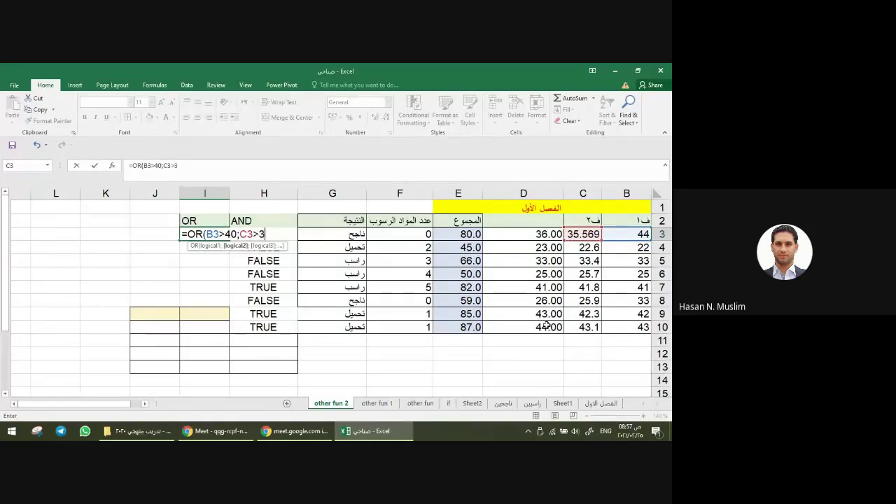
{"action": "type", "text": "0)"}
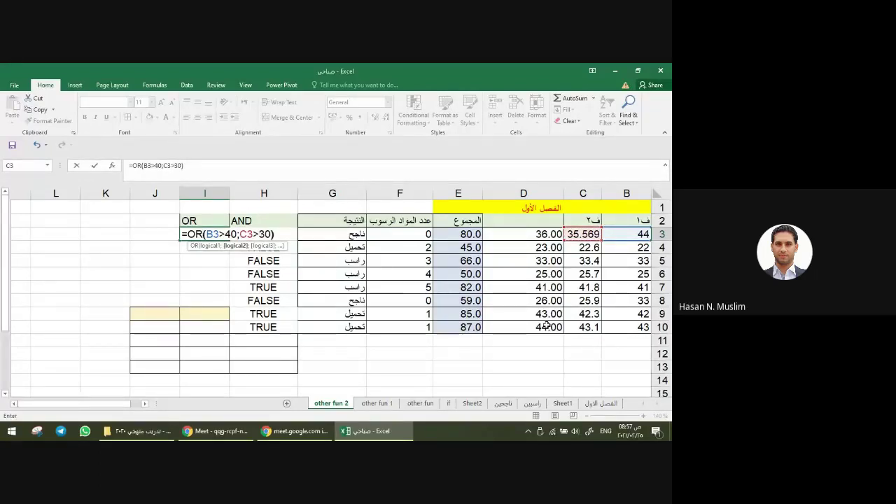
{"action": "key", "text": "Return"}
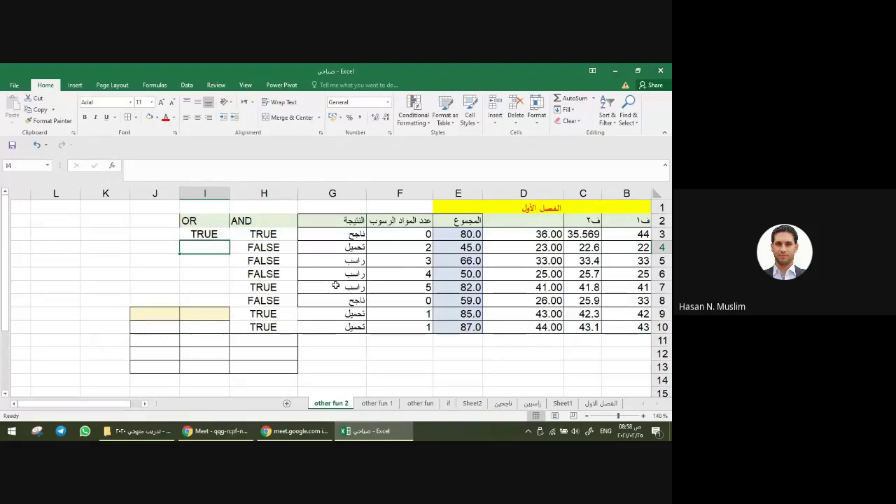
{"action": "left_click", "coordinate": [636, 236]}
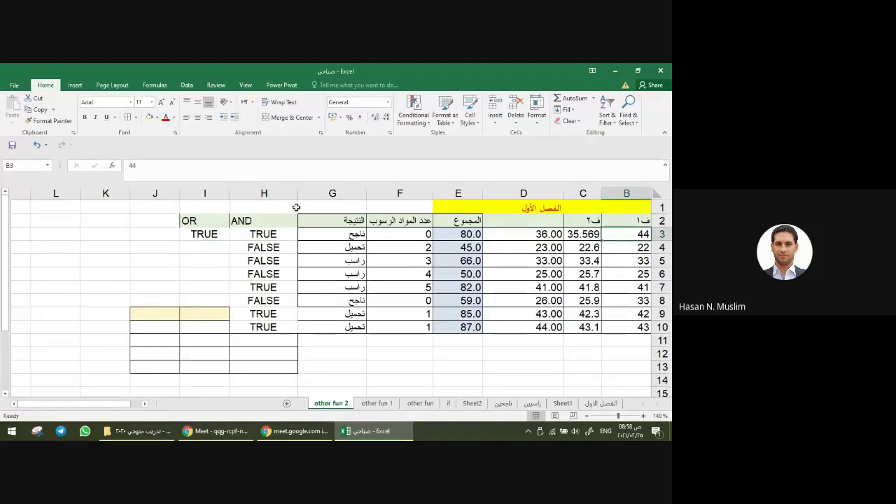
{"action": "left_click", "coordinate": [199, 235]}
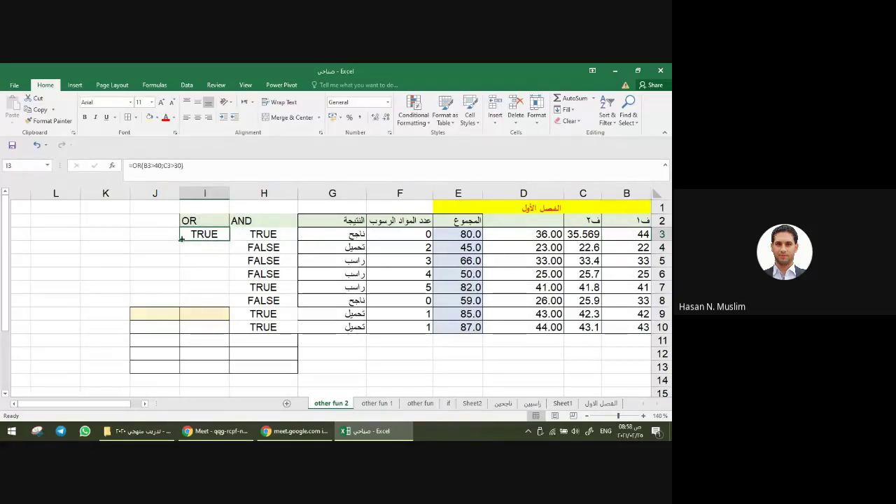
Step: Copy the OR formula down to I4 and I5, comparing each row's B and C scores
{"action": "left_click_drag", "start_coordinate": [181, 239], "coordinate": [178, 253]}
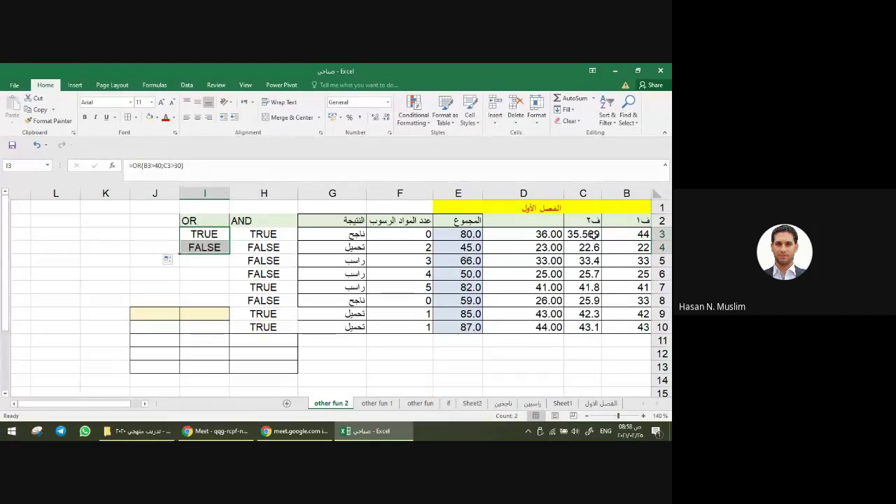
{"action": "left_click_drag", "start_coordinate": [615, 247], "coordinate": [591, 247]}
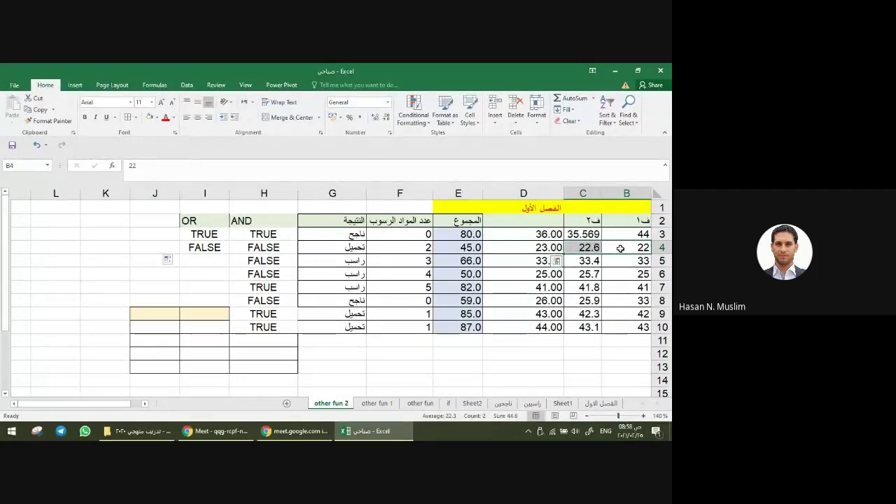
{"action": "left_click", "coordinate": [190, 248]}
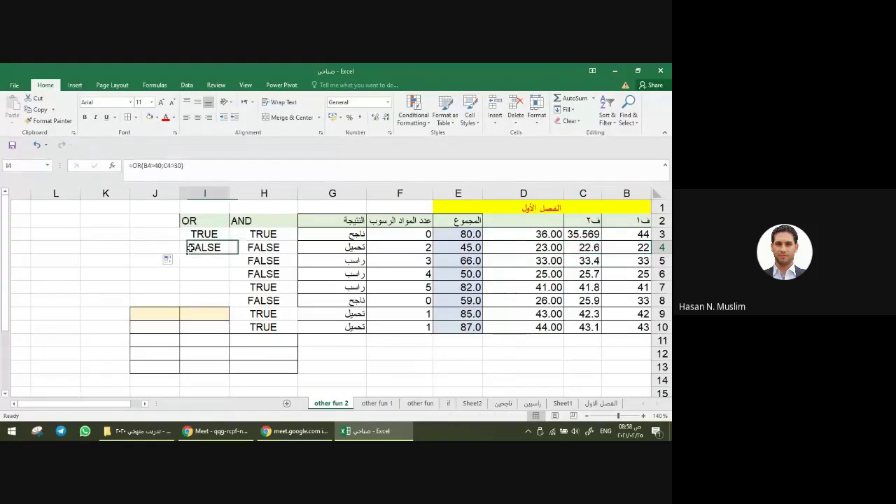
{"action": "left_click_drag", "start_coordinate": [180, 254], "coordinate": [181, 269]}
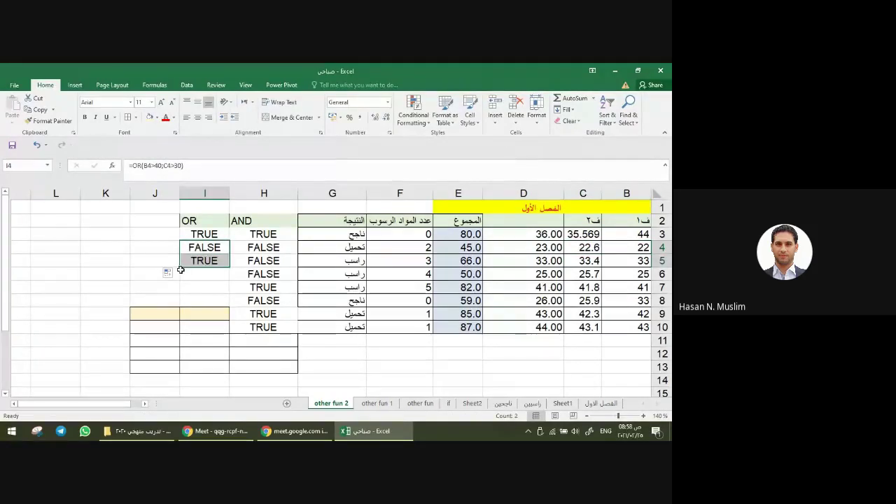
{"action": "left_click", "coordinate": [637, 259]}
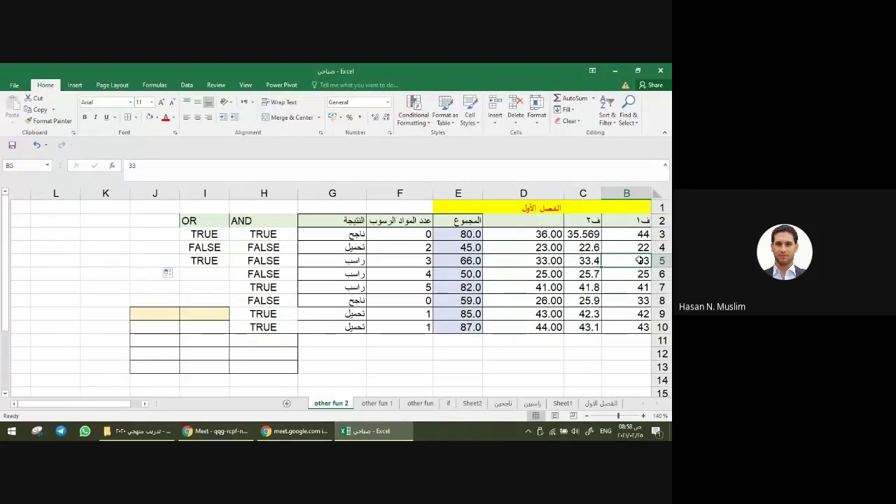
{"action": "left_click", "coordinate": [588, 260]}
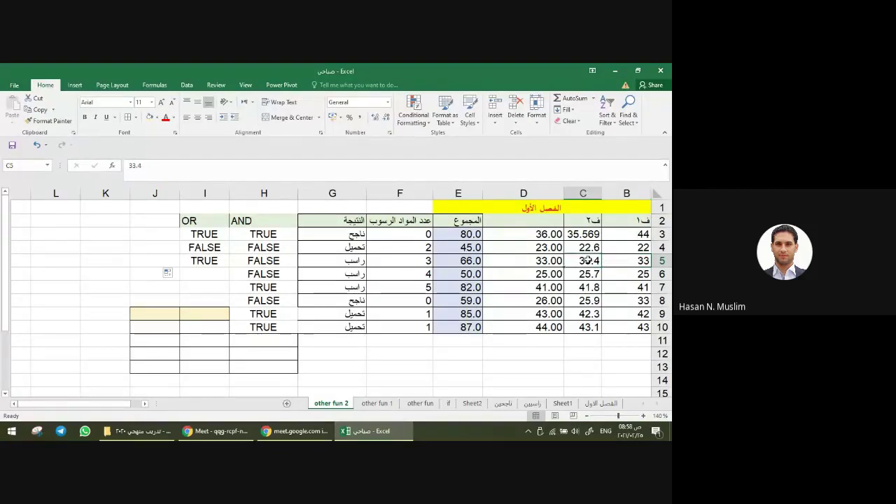
{"action": "left_click", "coordinate": [205, 261]}
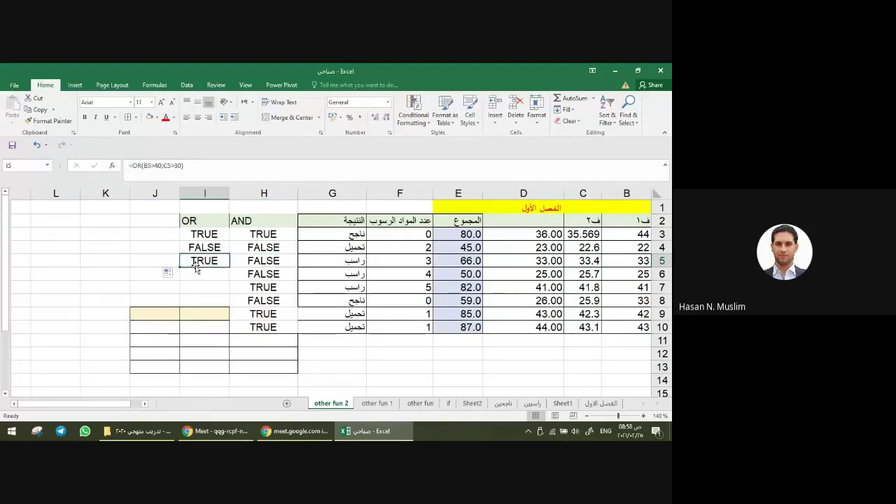
Step: Extend the OR formula down through I10 and select the result, AND and OR columns
{"action": "left_click_drag", "start_coordinate": [176, 264], "coordinate": [179, 289]}
{"action": "left_click", "coordinate": [186, 262]}
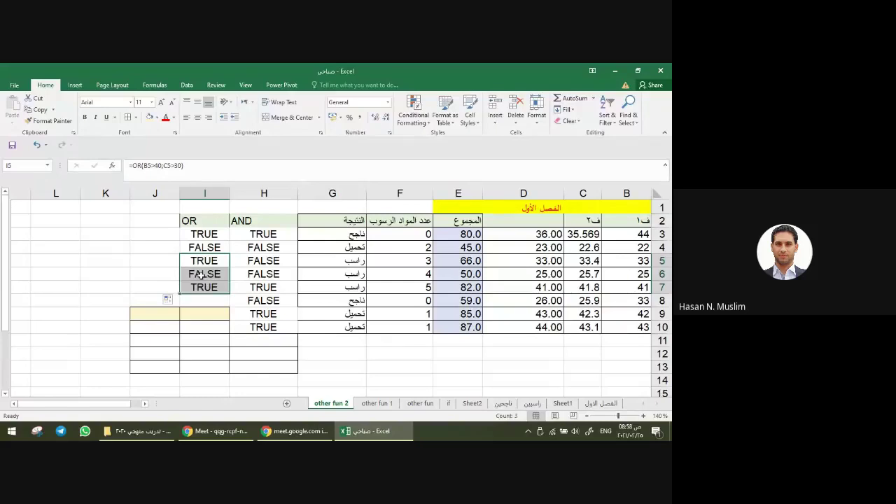
{"action": "left_click", "coordinate": [201, 275]}
{"action": "left_click", "coordinate": [191, 283]}
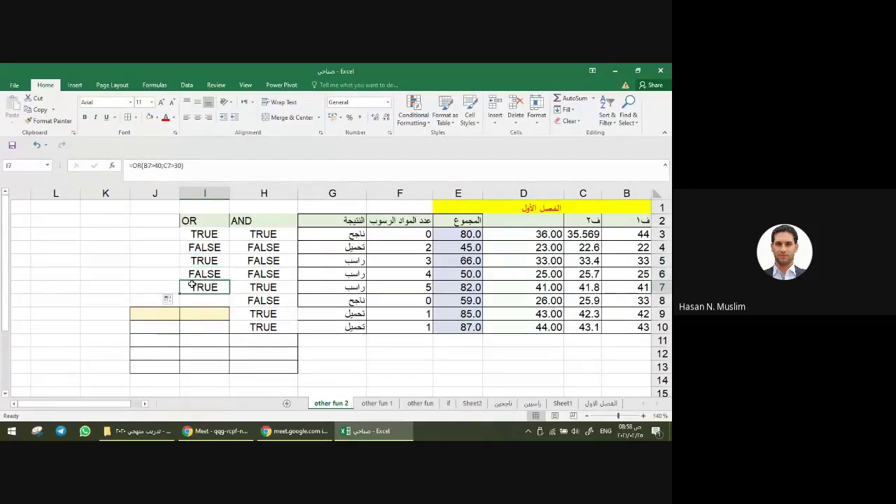
{"action": "left_click_drag", "start_coordinate": [180, 293], "coordinate": [182, 313]}
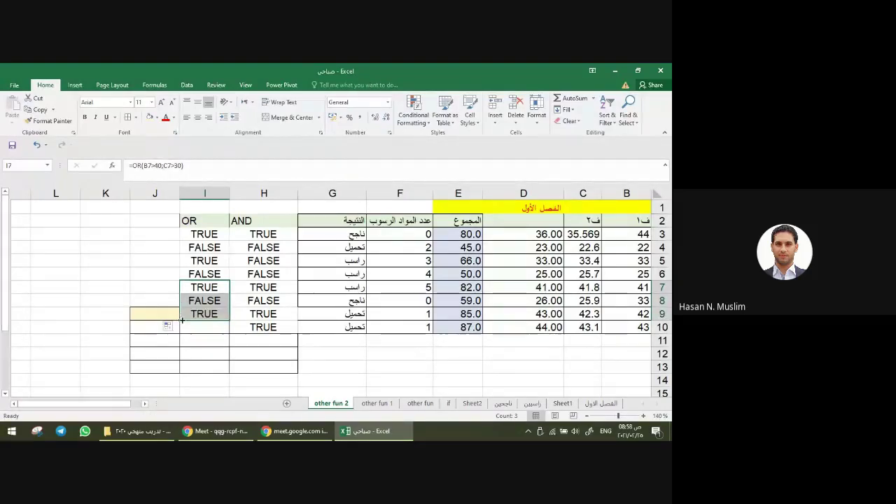
{"action": "left_click_drag", "start_coordinate": [181, 317], "coordinate": [180, 330]}
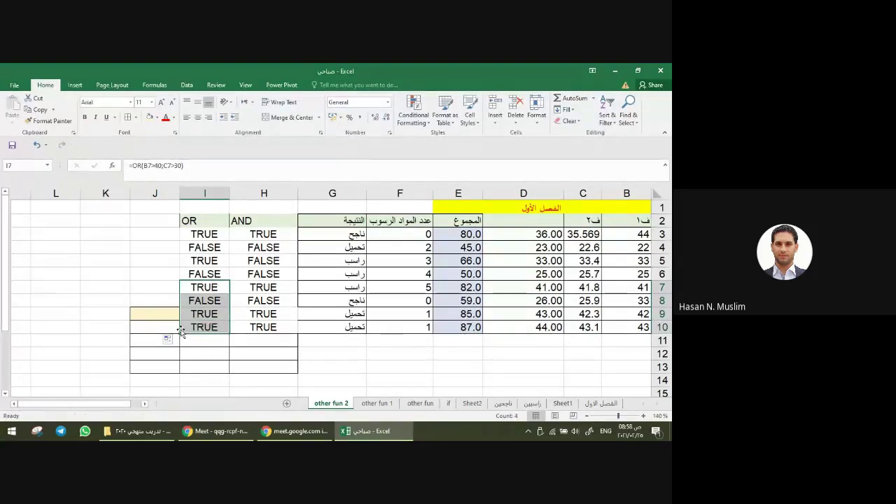
{"action": "left_click", "coordinate": [333, 380]}
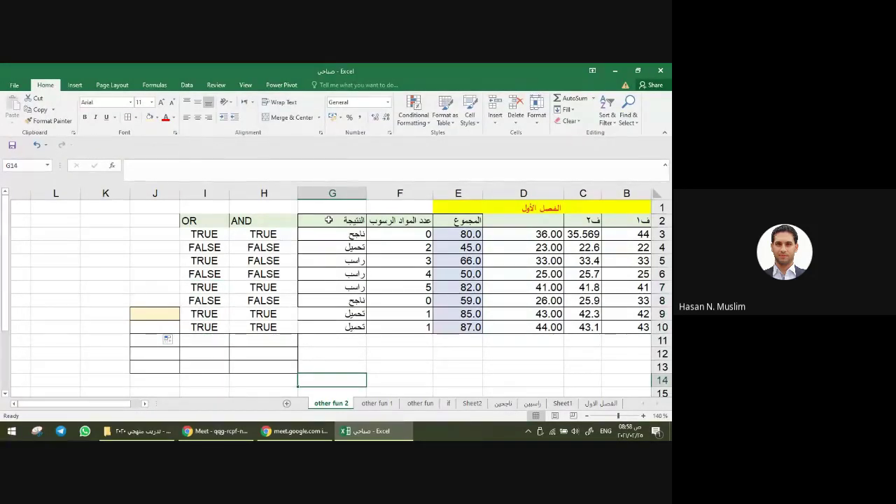
{"action": "left_click_drag", "start_coordinate": [328, 220], "coordinate": [207, 327]}
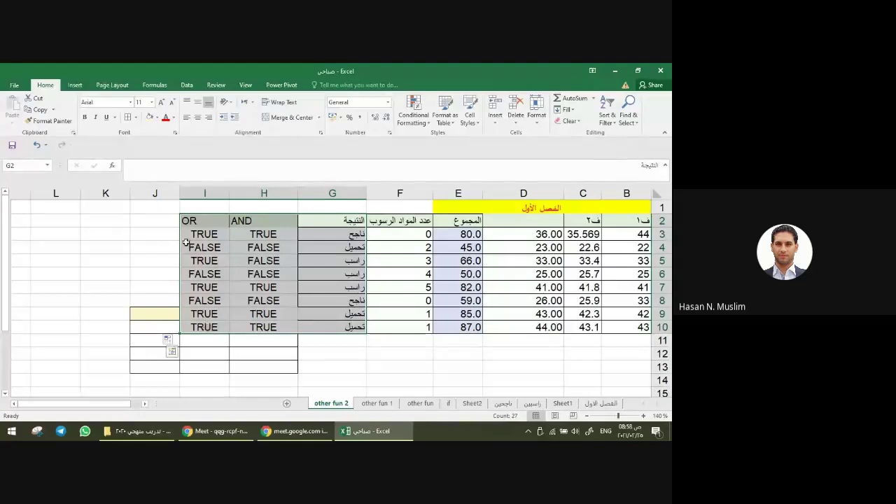
Step: Start an IF formula in J4 with a nested AND function
{"action": "left_click", "coordinate": [160, 247]}
{"action": "type", "text": "="}
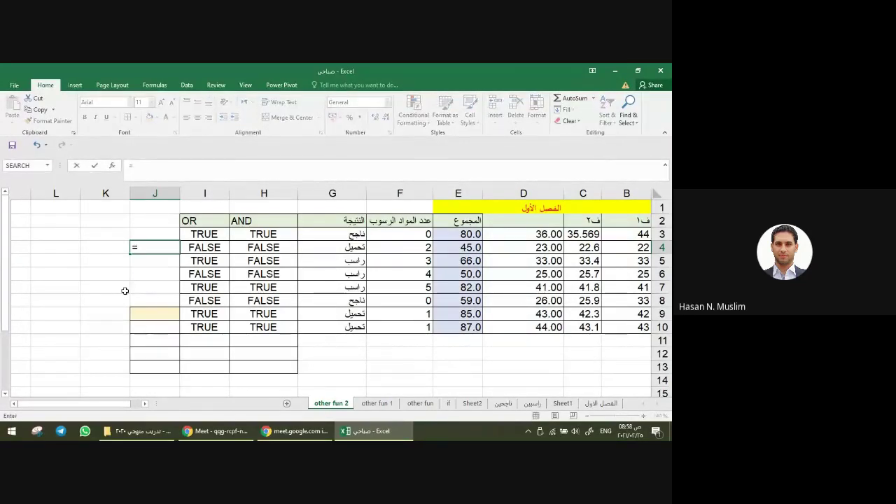
{"action": "type", "text": "i"}
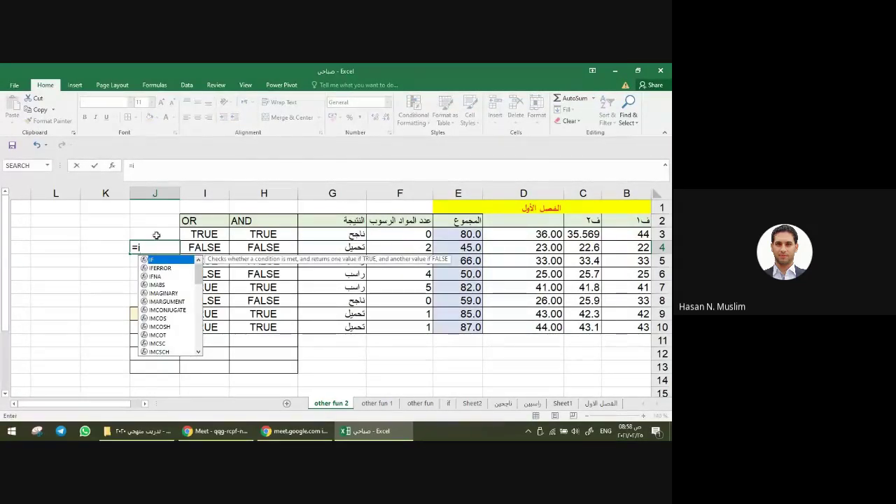
{"action": "double_click", "coordinate": [163, 259]}
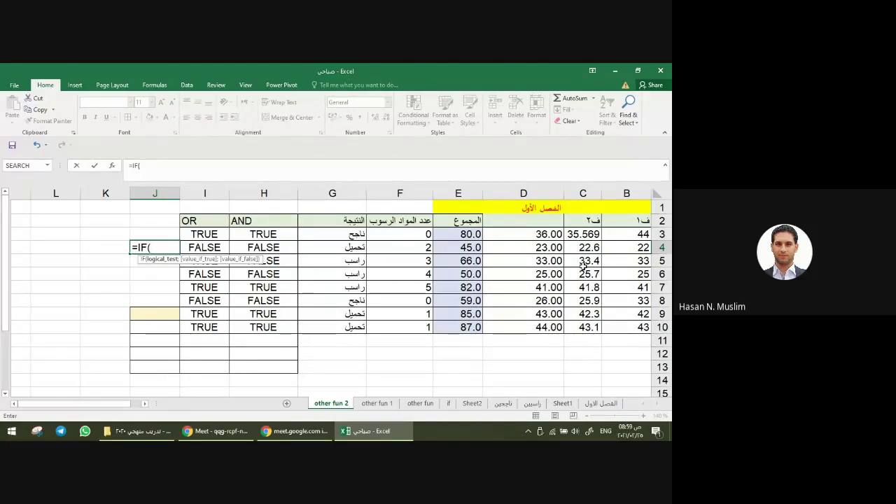
{"action": "type", "text": "an"}
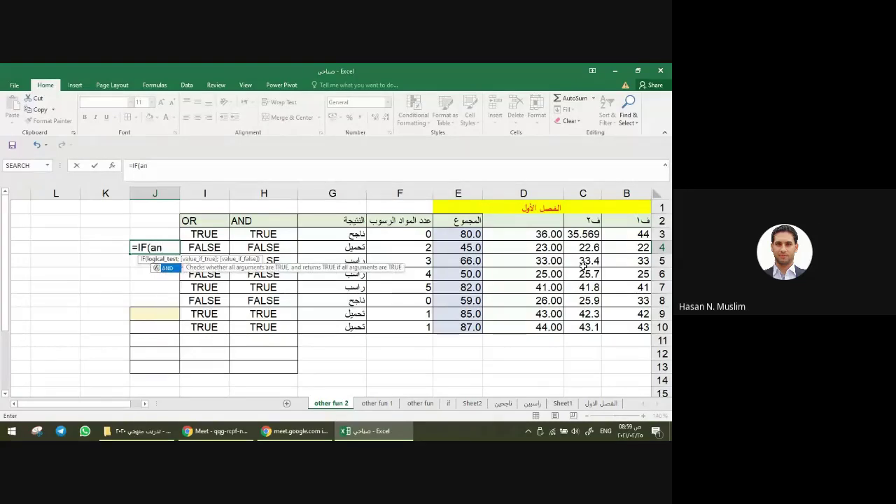
{"action": "double_click", "coordinate": [168, 269]}
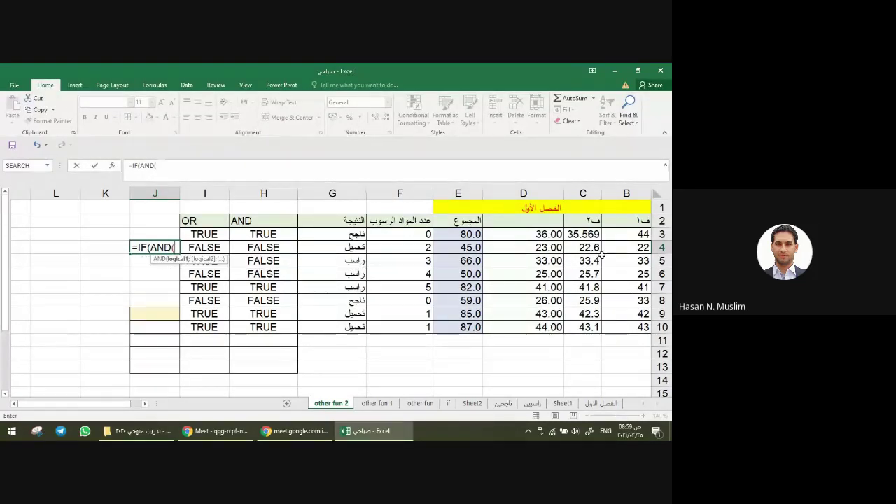
Step: Give the AND the conditions B4>20 and C4>20
{"action": "left_click", "coordinate": [631, 254]}
{"action": "type", "text": ">"}
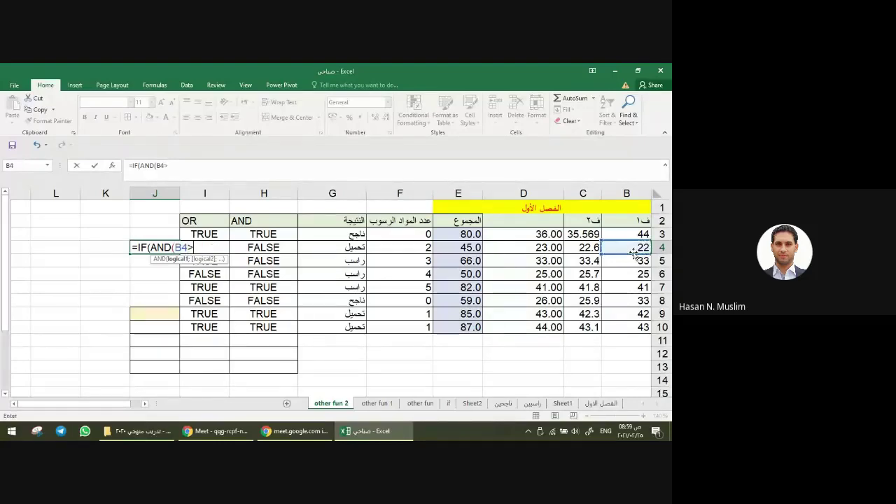
{"action": "type", "text": "20"}
{"action": "type", "text": ";"}
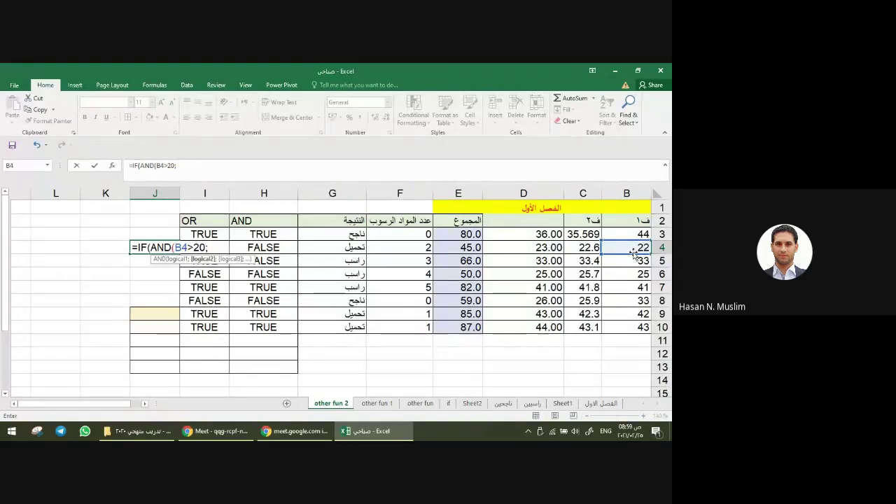
{"action": "left_click", "coordinate": [592, 249]}
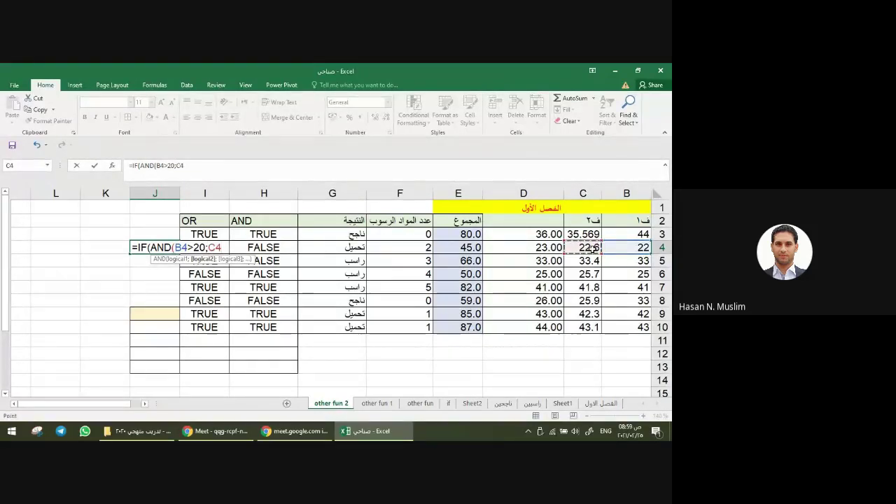
{"action": "type", "text": ">"}
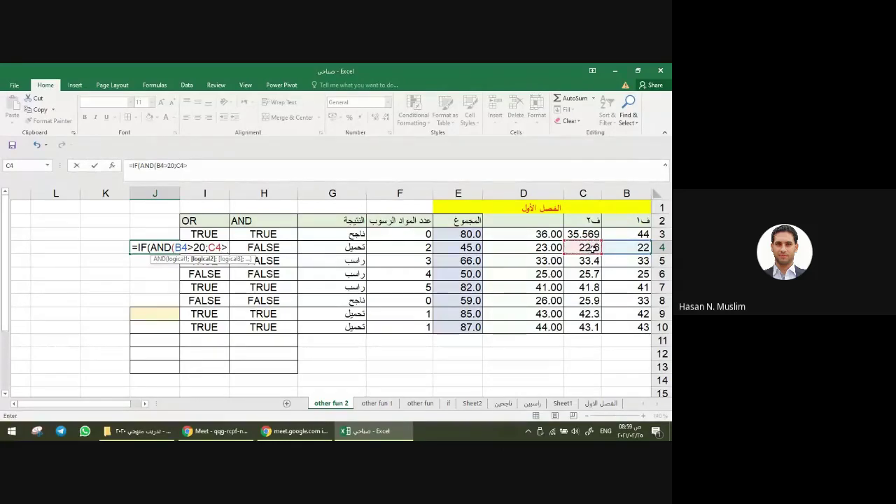
{"action": "type", "text": "20"}
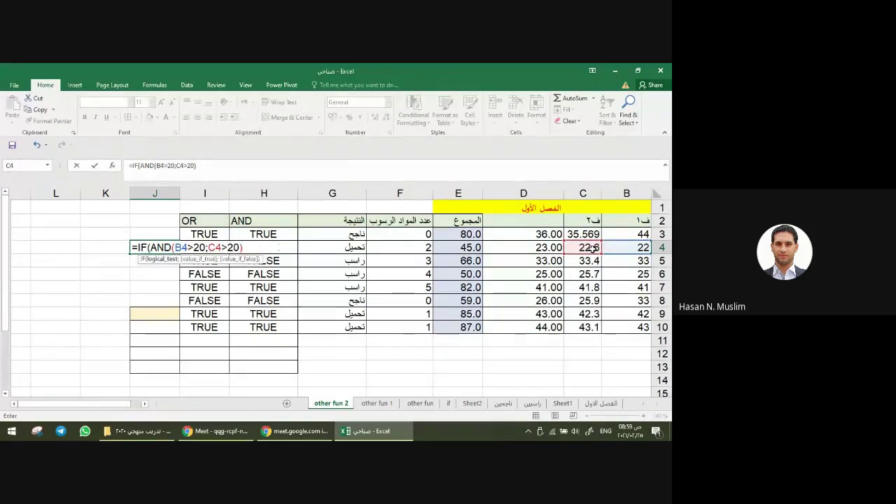
{"action": "type", "text": ";"}
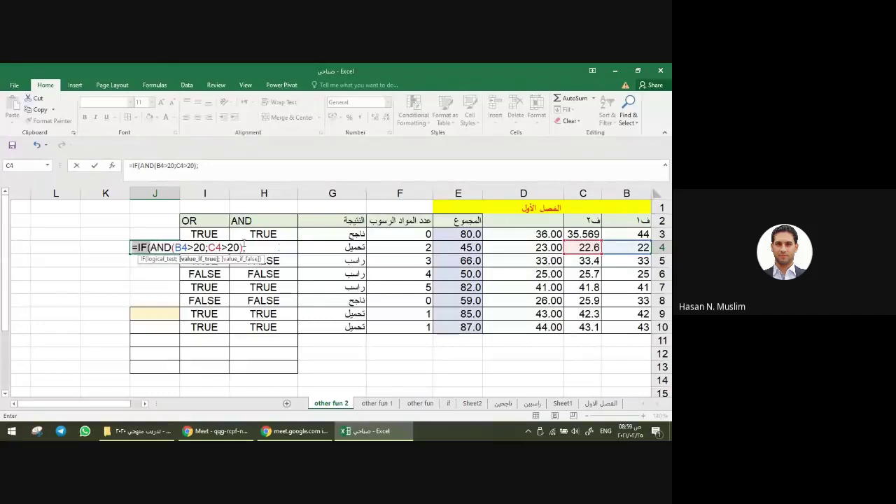
Step: Make D4 the result when true and E4 the result otherwise
{"action": "left_click_drag", "start_coordinate": [245, 243], "coordinate": [244, 248]}
{"action": "left_click", "coordinate": [250, 249]}
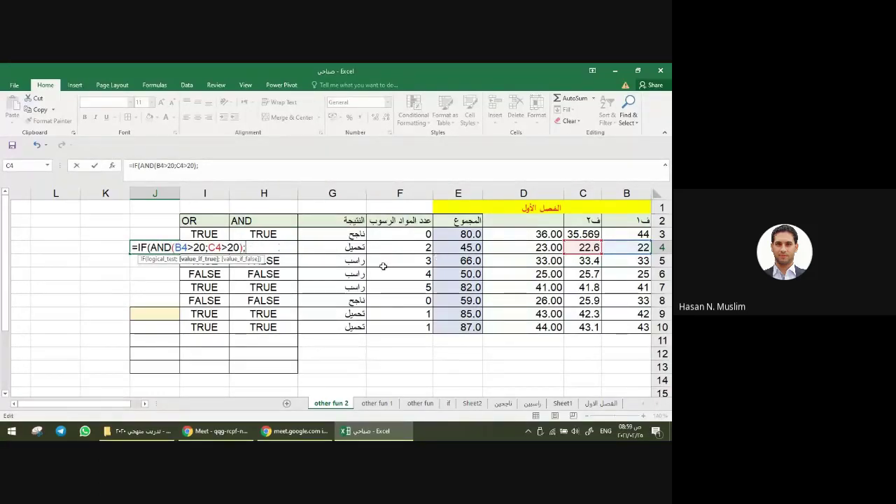
{"action": "left_click", "coordinate": [549, 248]}
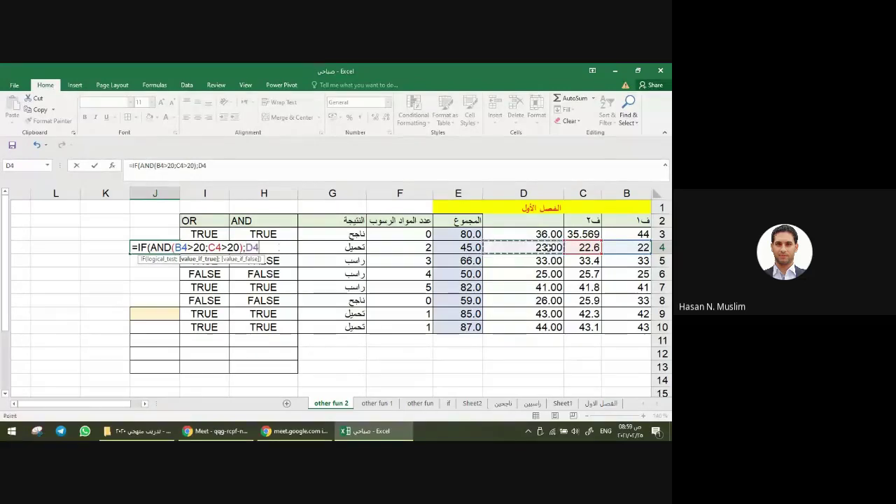
{"action": "type", "text": ";"}
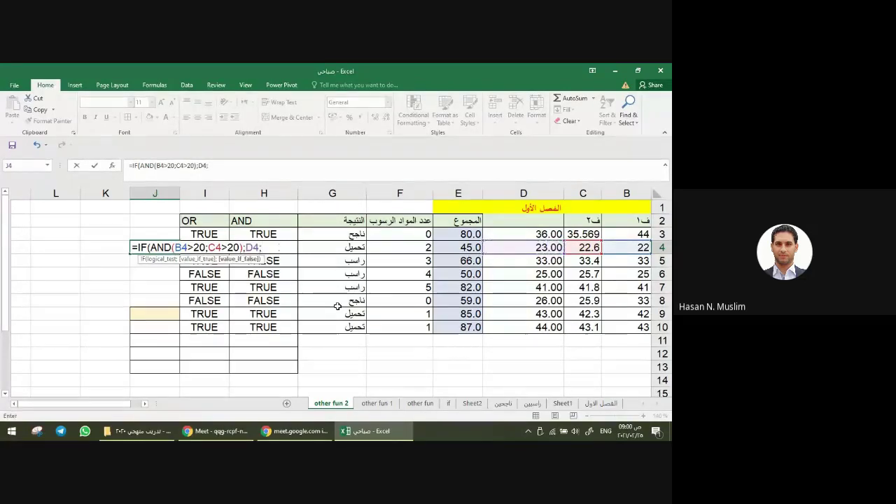
{"action": "left_click", "coordinate": [471, 247]}
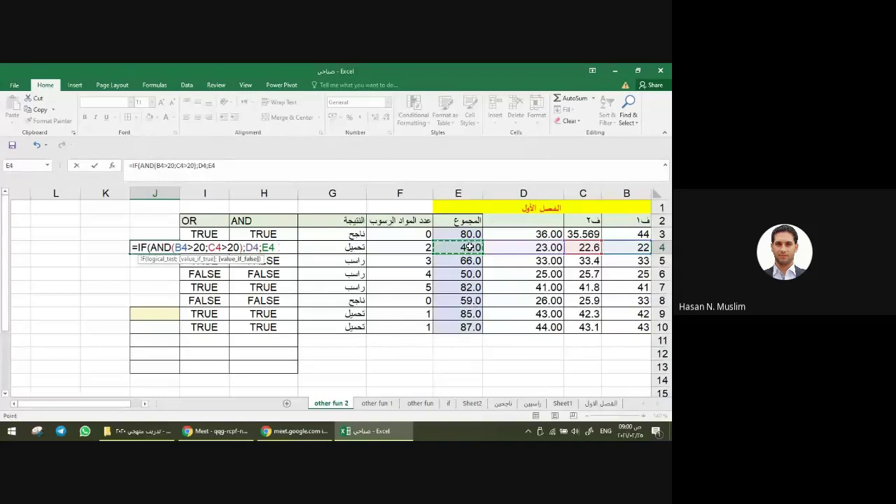
Step: Commit J4's IF(AND(B4>20;C4>20);D4;E4) formula, accepting Excel's correction, so it returns 23
{"action": "key", "text": "Return"}
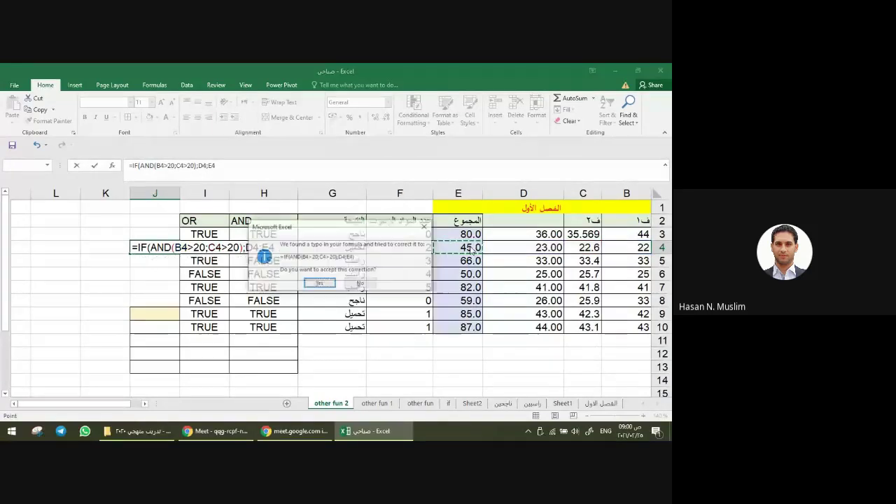
{"action": "key", "text": "Return"}
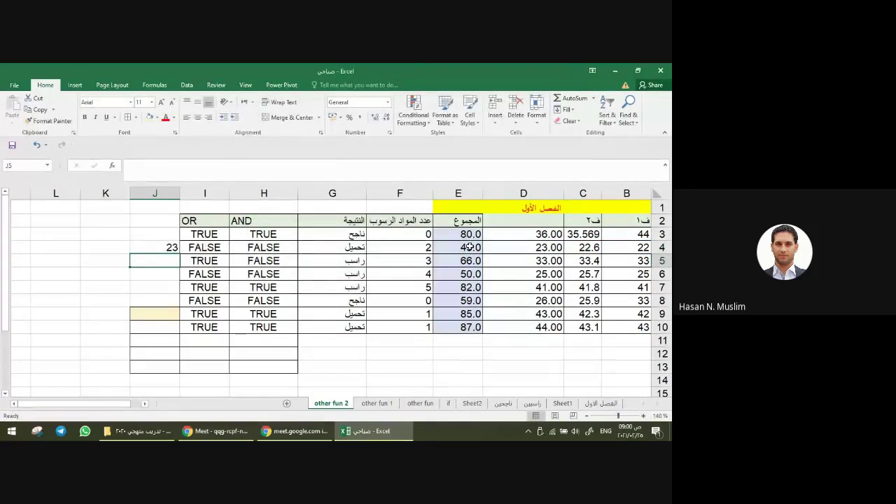
{"action": "left_click", "coordinate": [168, 247]}
{"action": "double_click", "coordinate": [166, 247]}
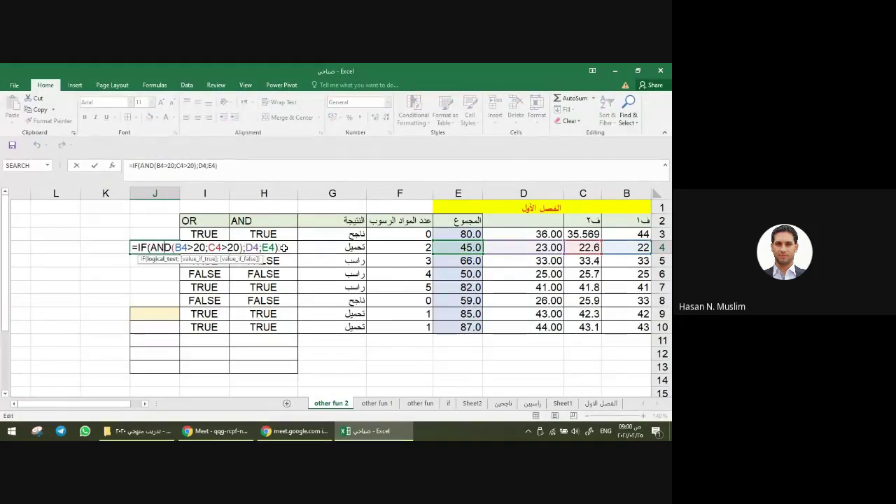
{"action": "key", "text": "ctrl+Return"}
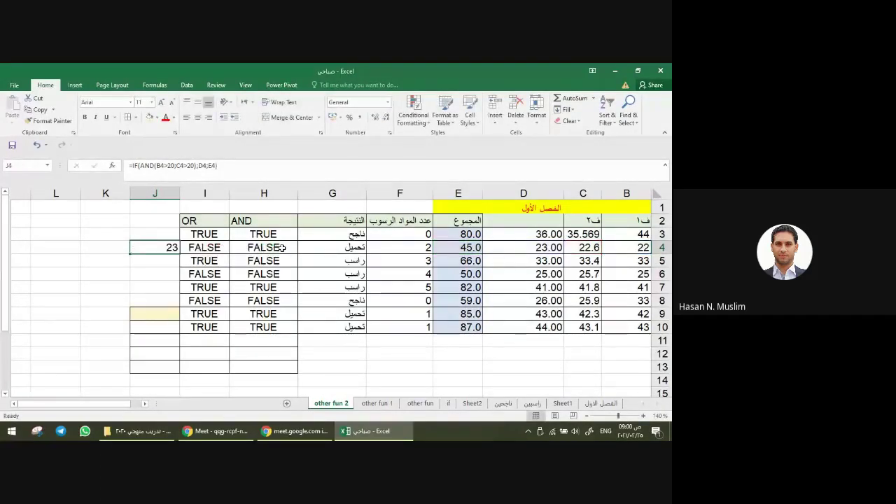
{"action": "double_click", "coordinate": [148, 250]}
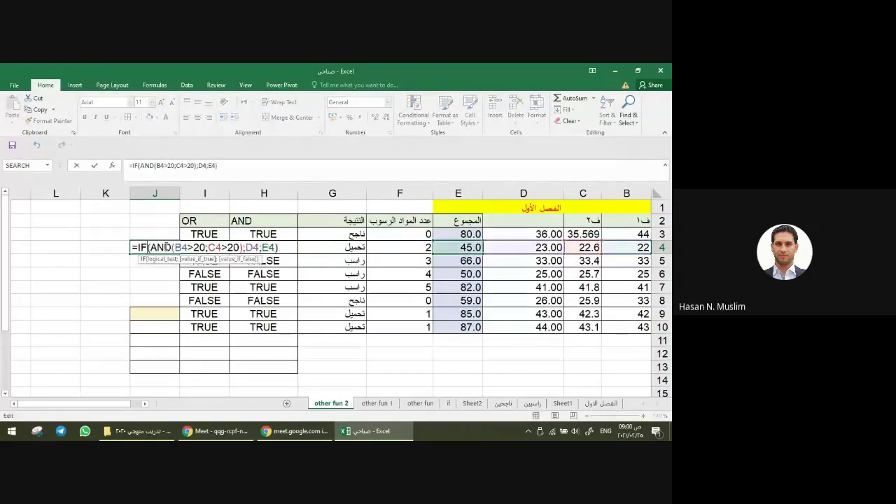
{"action": "key", "text": "ctrl+Return"}
Step: Compare it with D4's =ROUND(C4;0) formula, then return to J4
{"action": "left_click", "coordinate": [547, 249]}
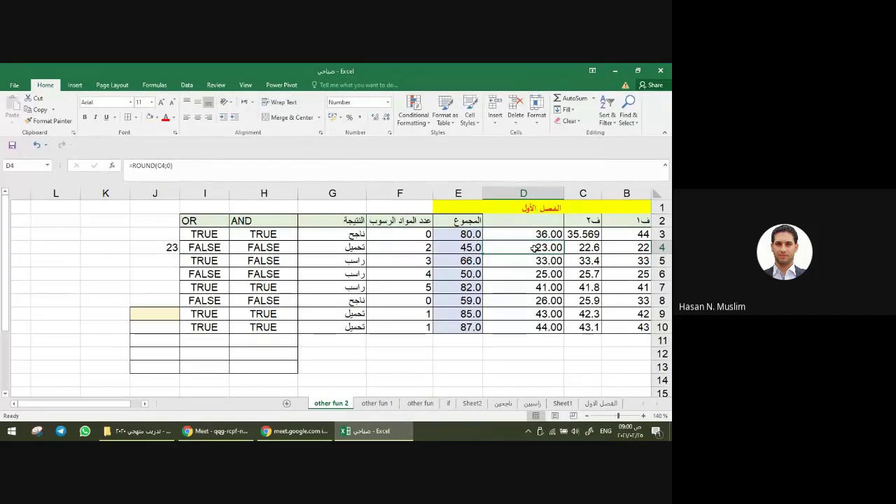
{"action": "double_click", "coordinate": [535, 248]}
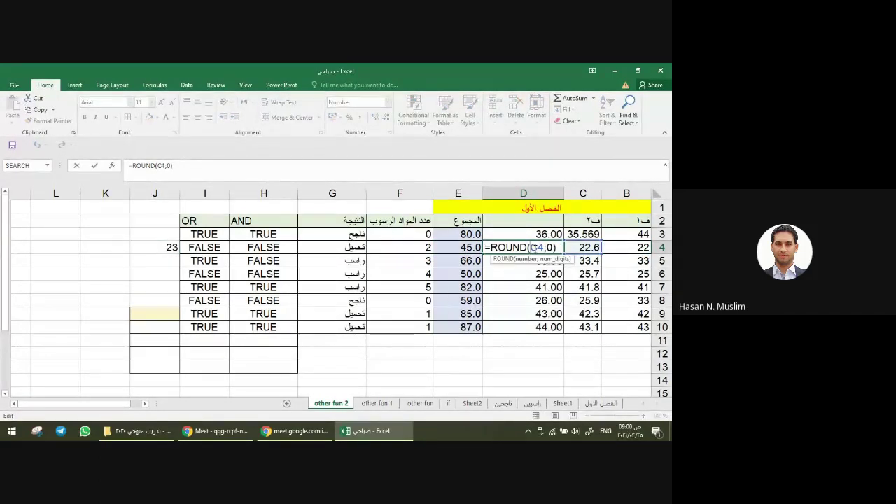
{"action": "key", "text": "Escape"}
{"action": "left_click", "coordinate": [167, 246]}
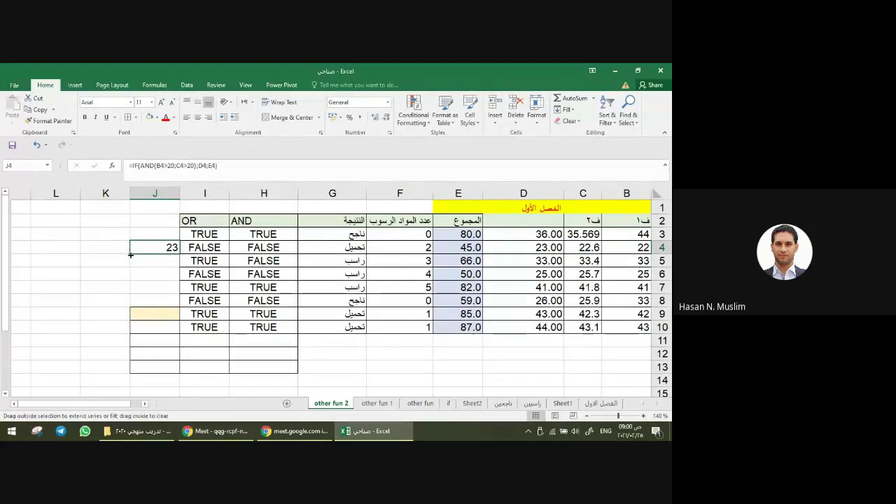
Step: Fill J4's formula down to J7 and test it with a score of 11 in B7
{"action": "left_click_drag", "start_coordinate": [131, 255], "coordinate": [129, 294]}
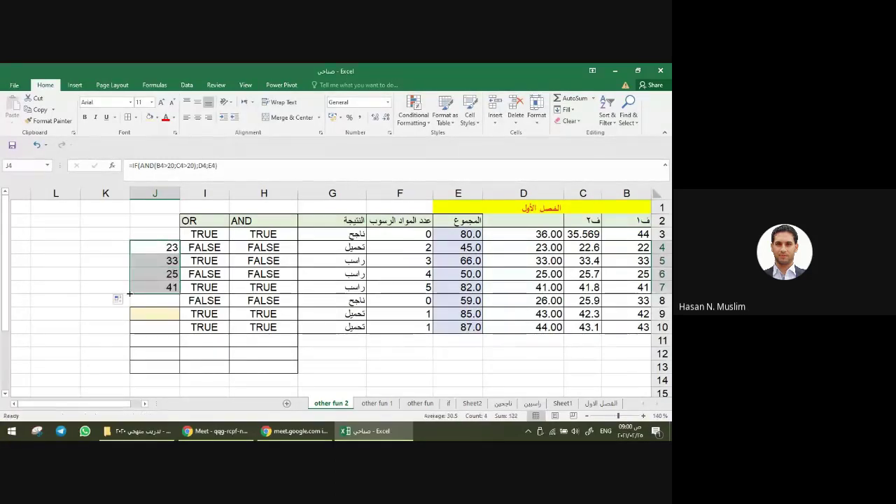
{"action": "left_click", "coordinate": [621, 287]}
{"action": "type", "text": "11"}
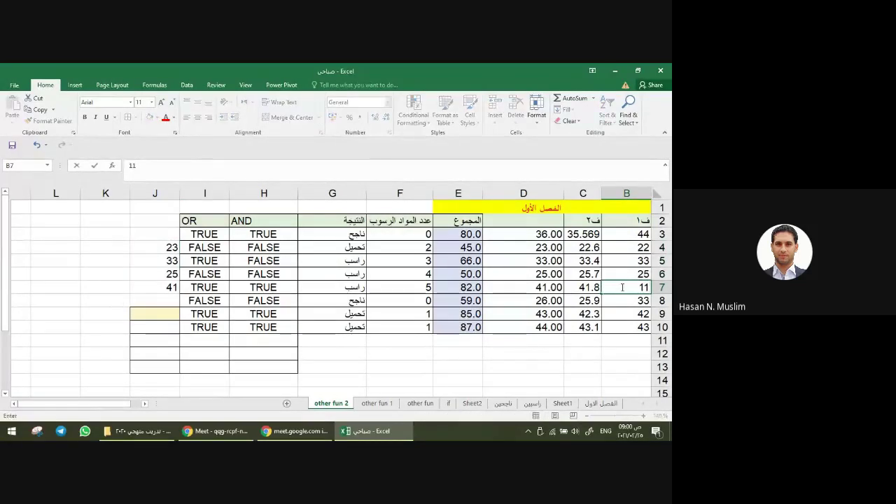
{"action": "key", "text": "ctrl+Return"}
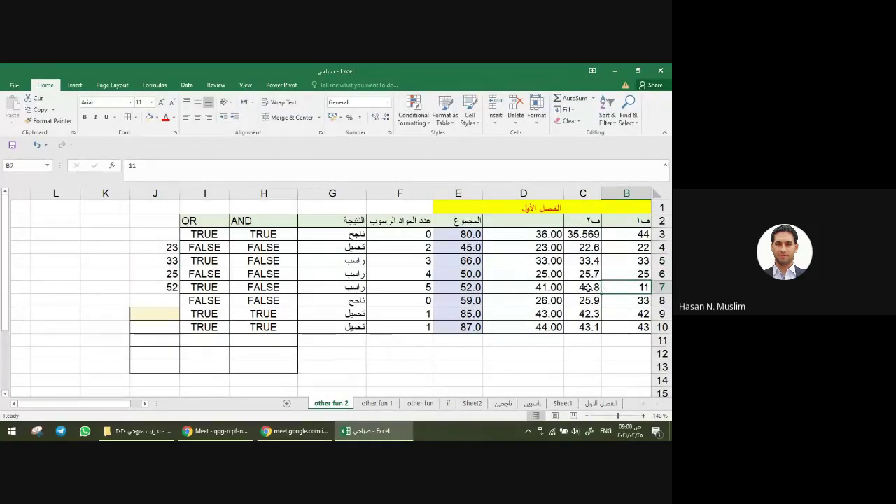
Step: Check the D7 and E7 formulas, then restore B7's score to 41
{"action": "left_click_drag", "start_coordinate": [627, 289], "coordinate": [586, 288]}
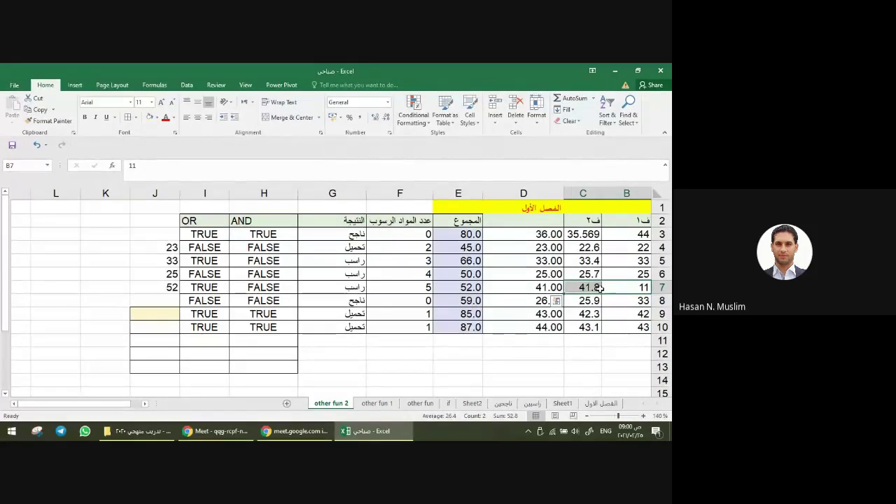
{"action": "left_click", "coordinate": [521, 290]}
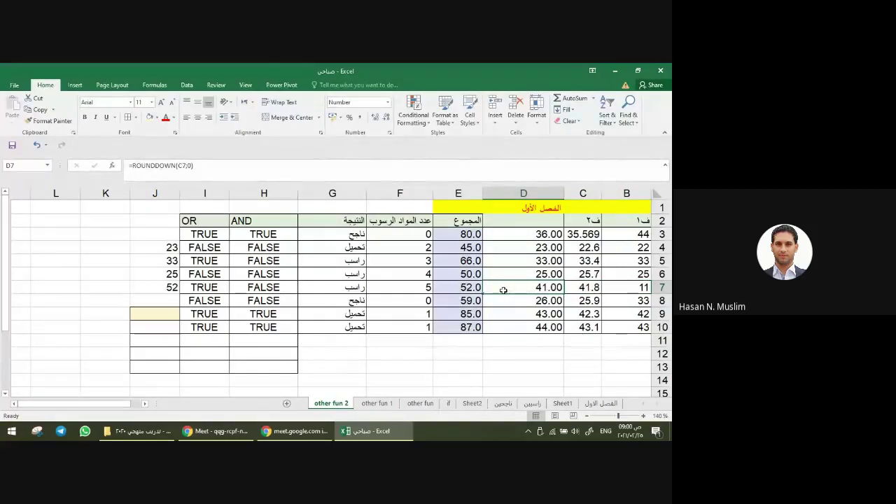
{"action": "left_click", "coordinate": [467, 290]}
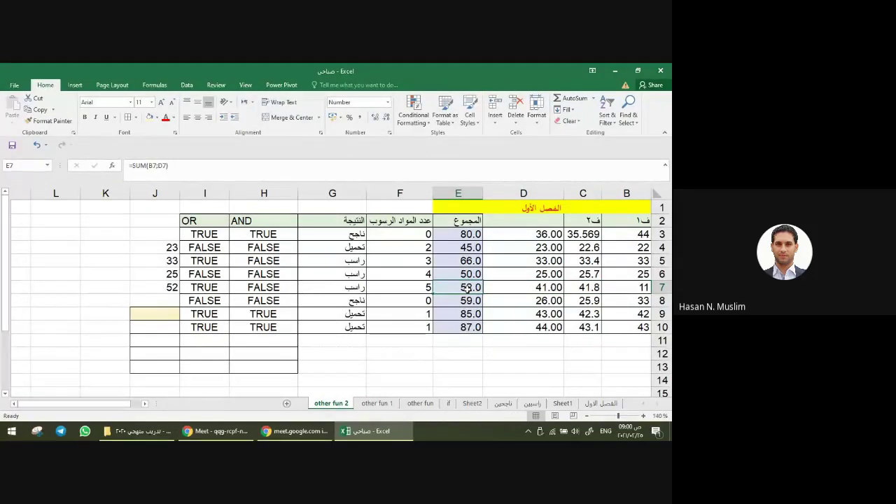
{"action": "key", "text": "Right"}
{"action": "key", "text": "Right"}
{"action": "key", "text": "Right"}
{"action": "type", "text": "41"}
{"action": "key", "text": "ctrl+Return"}
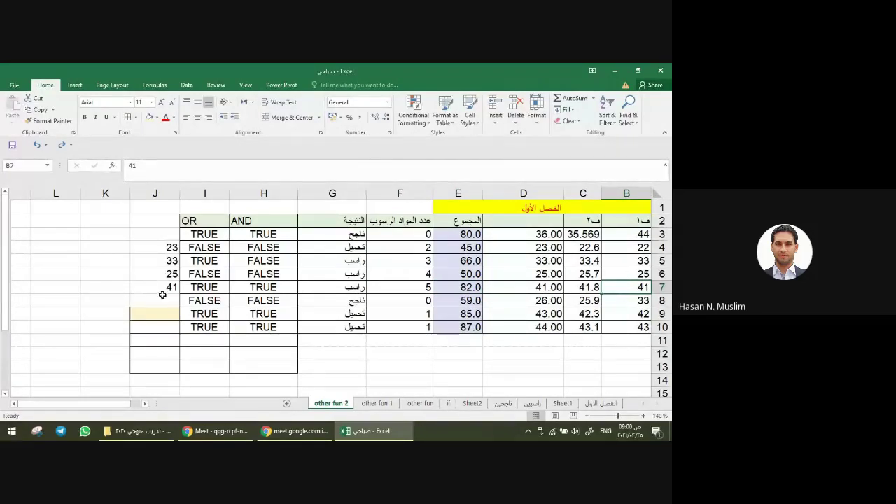
Step: Clear the results in J3:J8, select J2 for a new header, and switch to Google Meet
{"action": "left_click_drag", "start_coordinate": [159, 300], "coordinate": [165, 230]}
{"action": "key", "text": "Delete"}
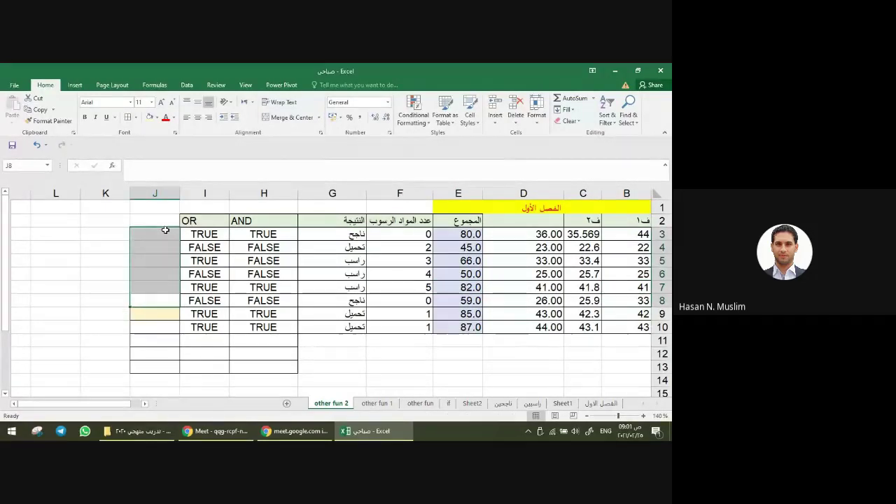
{"action": "left_click_drag", "start_coordinate": [254, 220], "coordinate": [210, 221]}
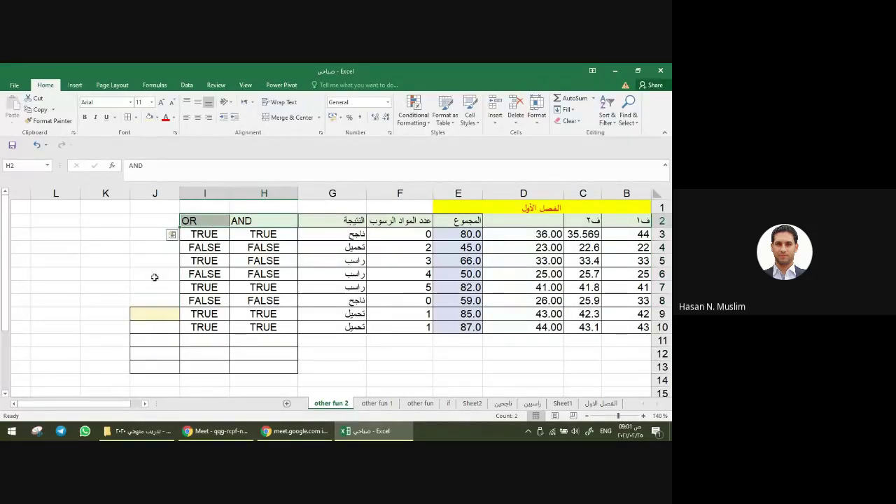
{"action": "left_click", "coordinate": [161, 220]}
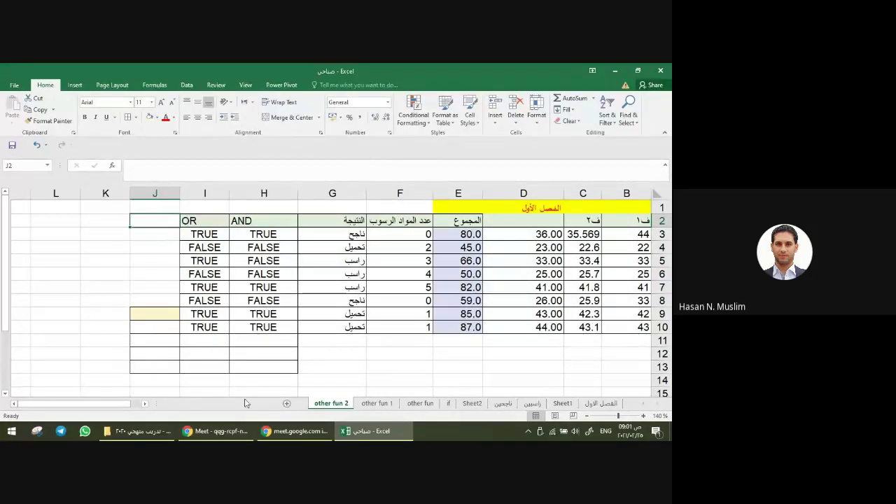
{"action": "left_click", "coordinate": [217, 431]}
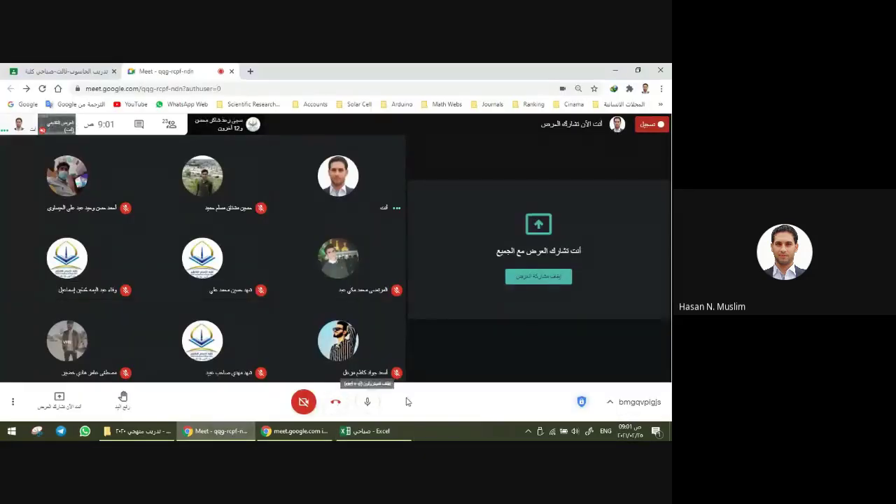
Step: Mute the microphone in Google Meet and return to the Excel workbook
{"action": "left_click", "coordinate": [367, 402]}
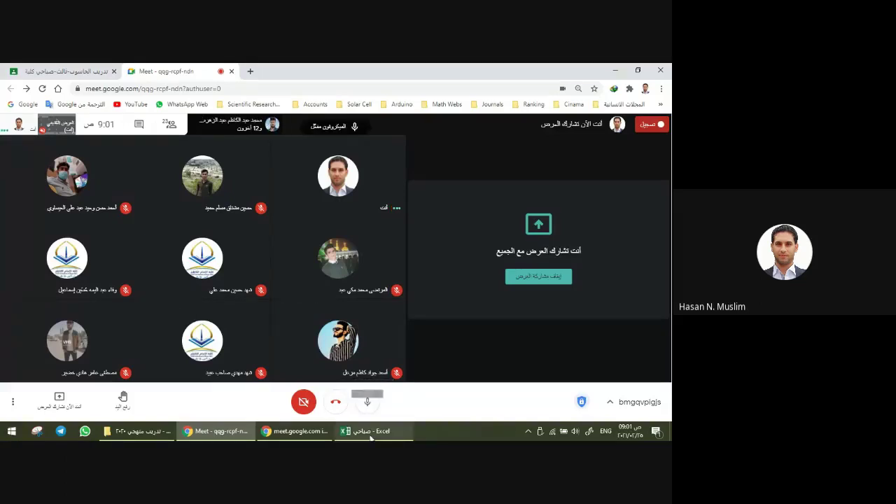
{"action": "left_click", "coordinate": [371, 432]}
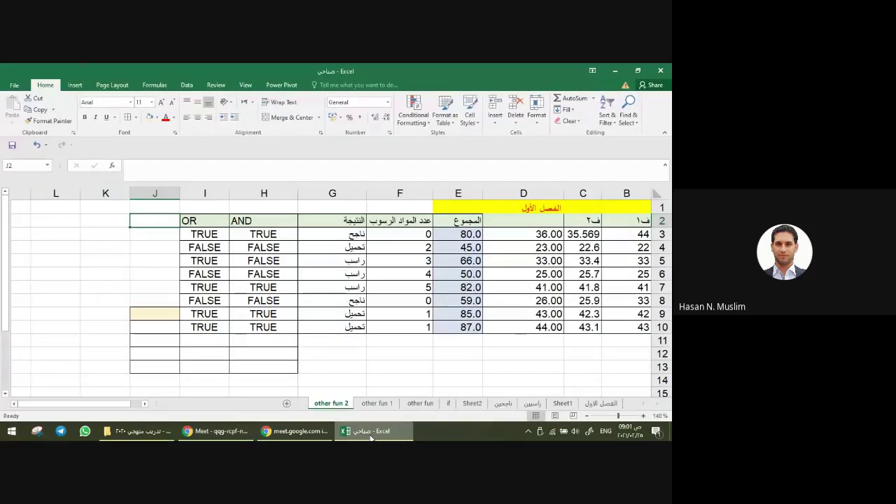
Step: Enter the heading 'NOT' in J2
{"action": "type", "text": "not"}
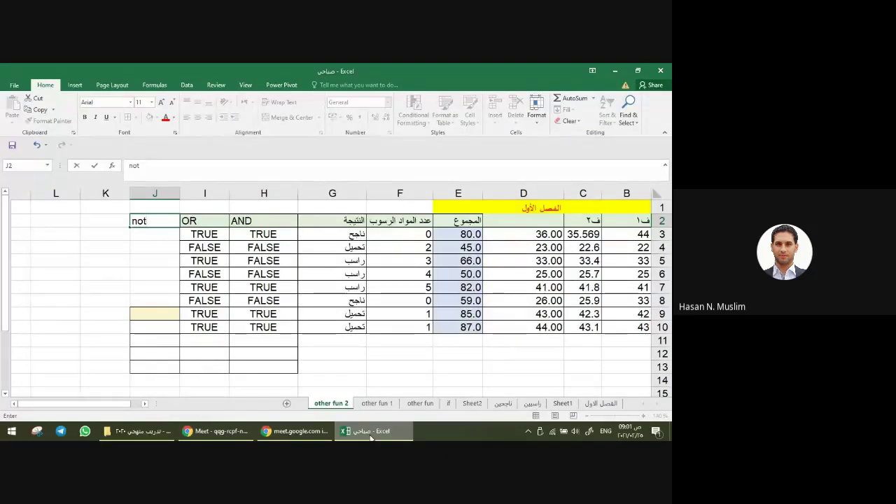
{"action": "key", "text": "BackSpace"}
{"action": "type", "text": "NO"}
{"action": "type", "text": "T"}
{"action": "key", "text": "Return"}
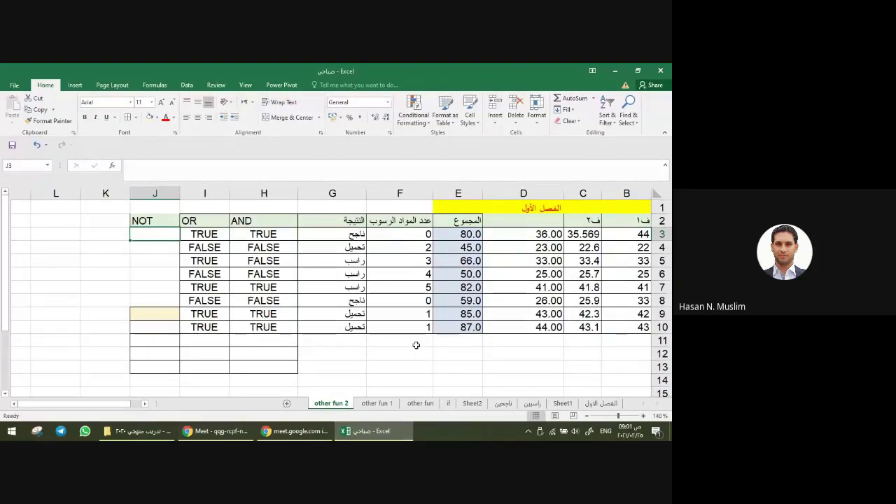
Step: Delete the empty rows 11–13 and the rows holding the OR/b/a truth table
{"action": "left_click_drag", "start_coordinate": [662, 367], "coordinate": [664, 341]}
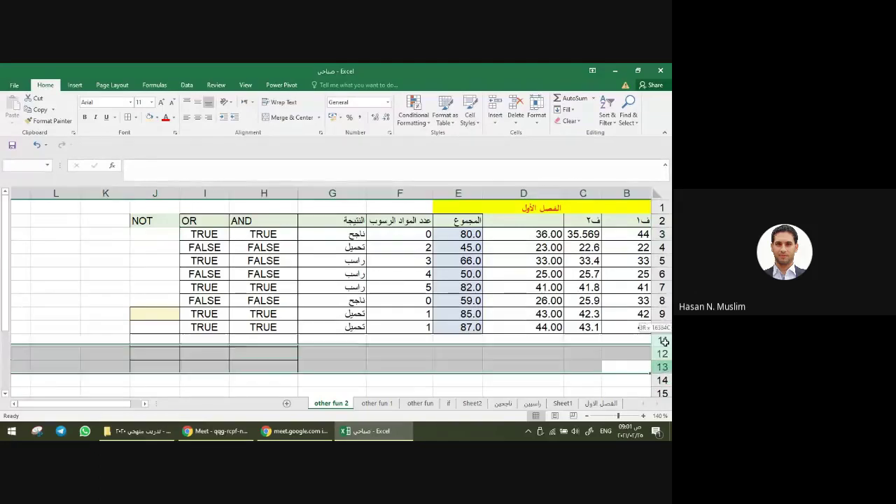
{"action": "left_click", "coordinate": [516, 105]}
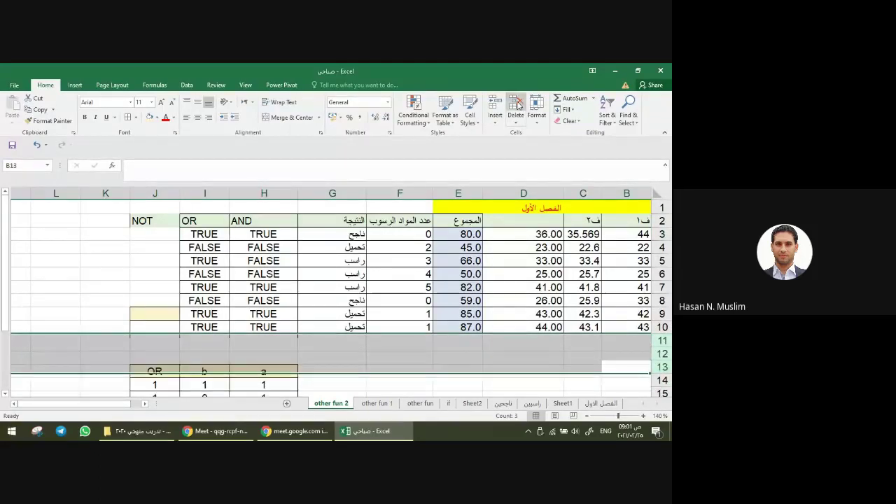
{"action": "left_click", "coordinate": [204, 353]}
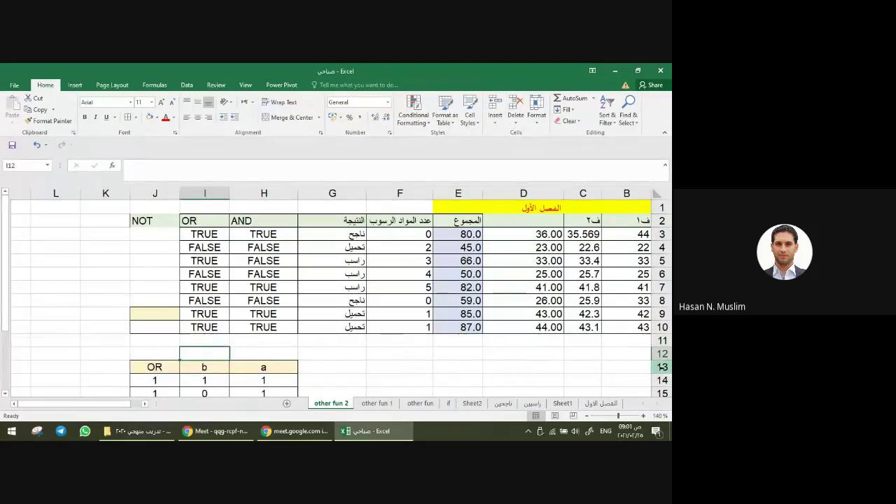
{"action": "mouse_move", "coordinate": [663, 367]}
{"action": "left_mouse_down"}
{"action": "mouse_move", "coordinate": [665, 403]}
{"action": "mouse_move", "coordinate": [663, 366]}
{"action": "left_mouse_up"}
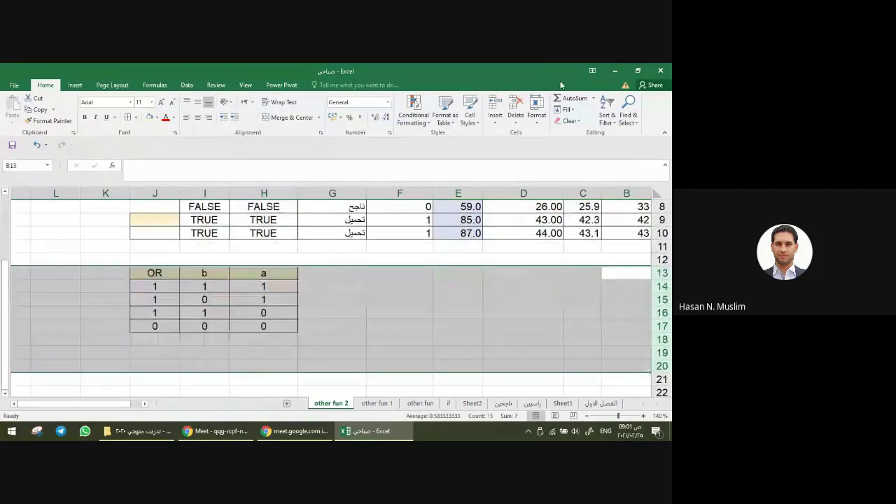
{"action": "left_click", "coordinate": [515, 100]}
{"action": "scroll", "coordinate": [337, 280], "scroll_direction": "up", "scroll_amount": 3}
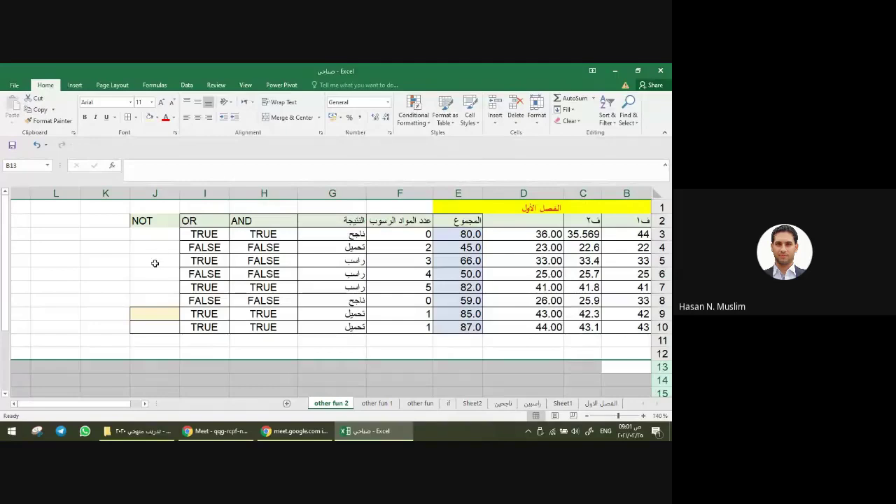
{"action": "left_click", "coordinate": [150, 232]}
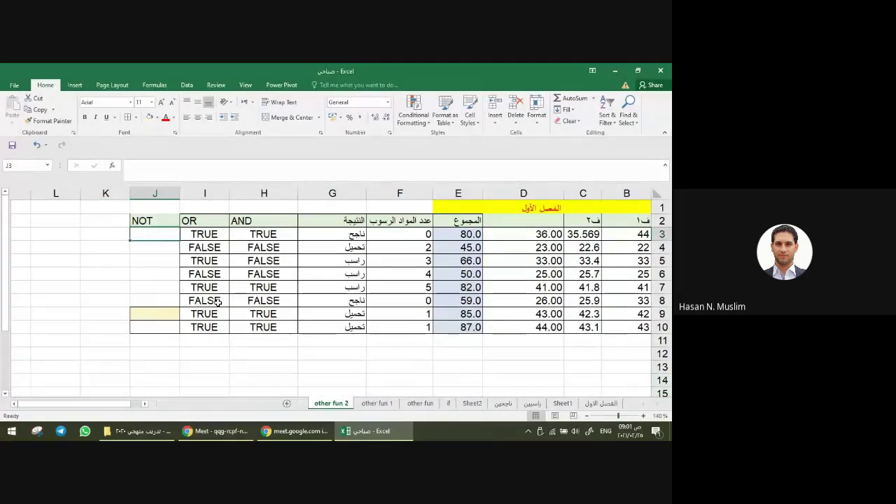
Step: Enter =NOT(I3) in J3 so it returns FALSE
{"action": "type", "text": "="}
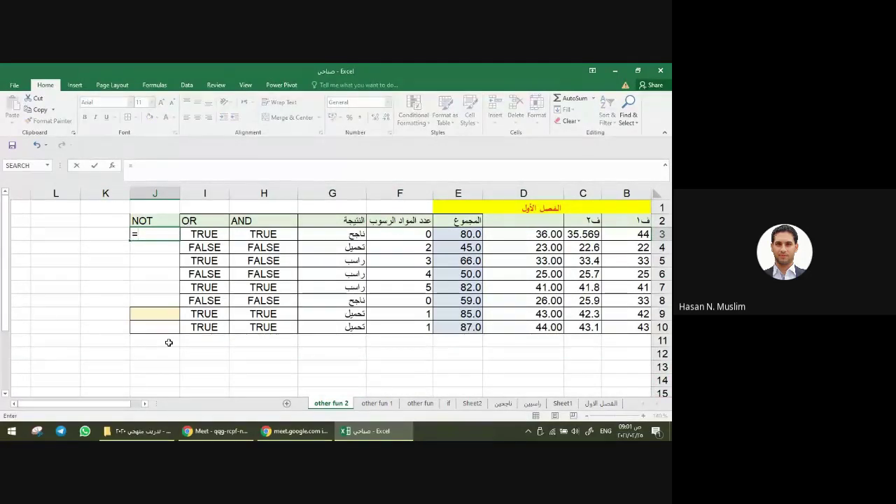
{"action": "type", "text": "not"}
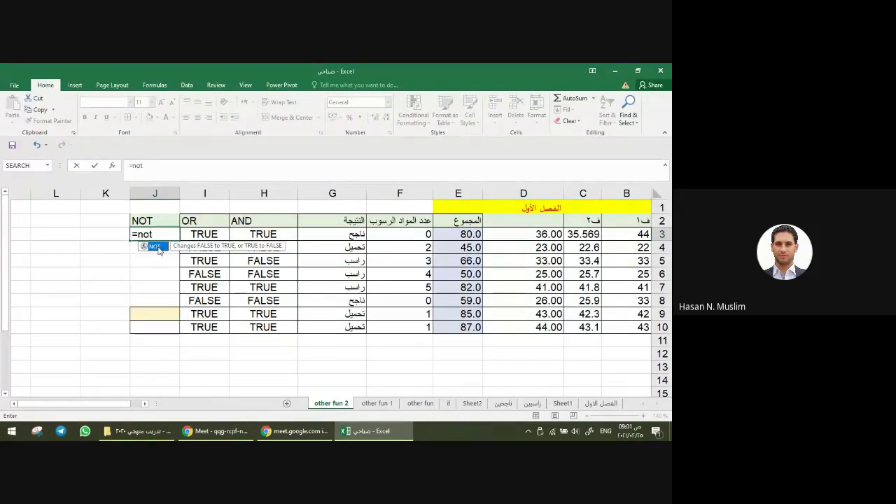
{"action": "double_click", "coordinate": [155, 247]}
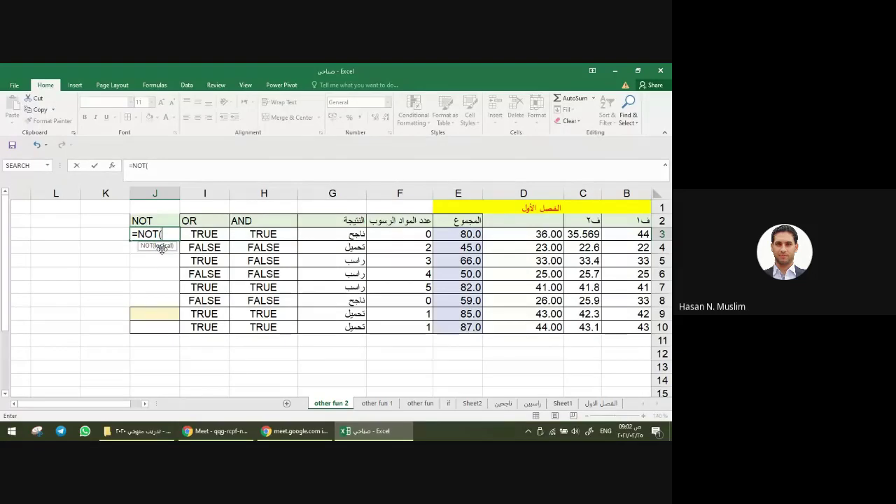
{"action": "left_click", "coordinate": [208, 233]}
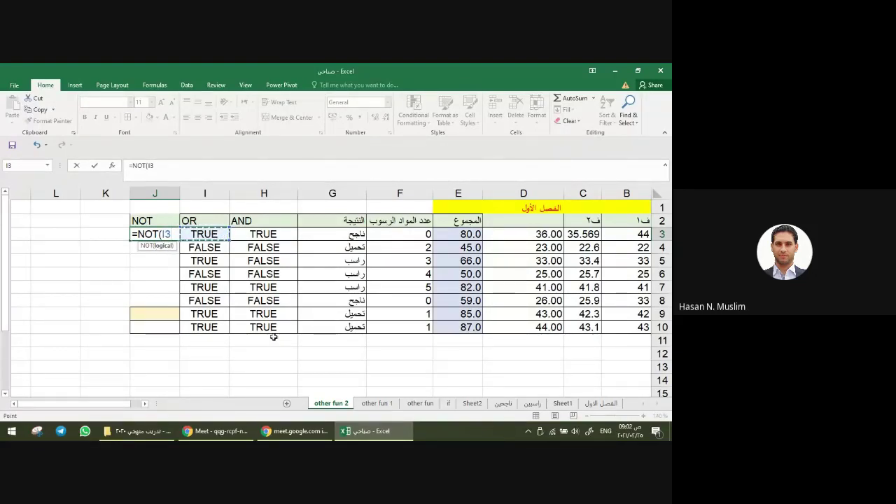
{"action": "key", "text": "Return"}
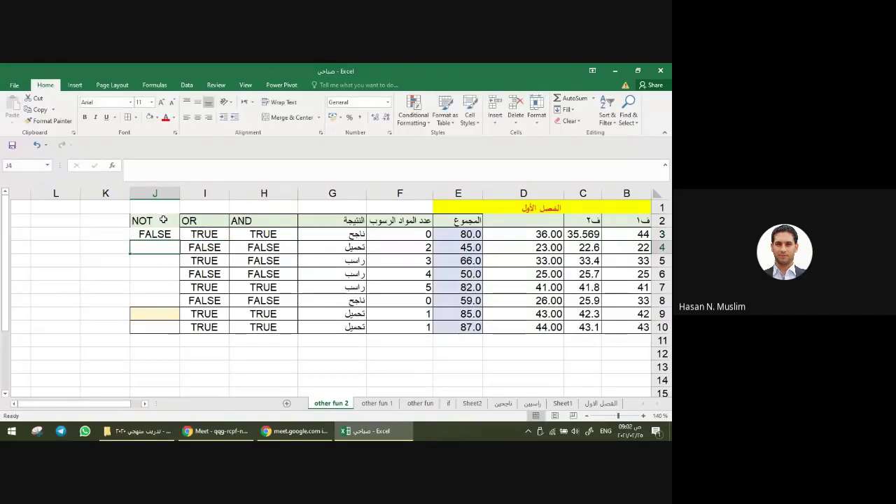
Step: Try filling the NOT formula down from J3, then undo the fill
{"action": "left_click", "coordinate": [154, 233]}
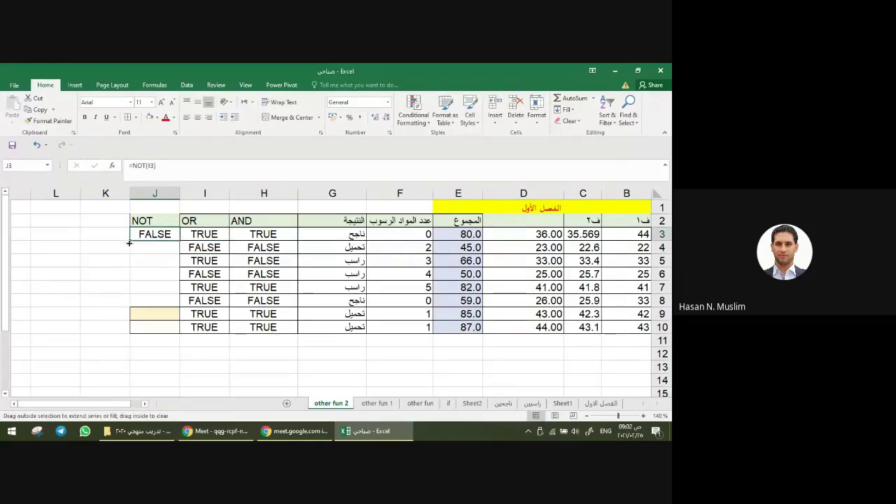
{"action": "left_click_drag", "start_coordinate": [131, 242], "coordinate": [131, 288]}
{"action": "key", "text": "ctrl+z"}
{"action": "key", "text": "ctrl+z"}
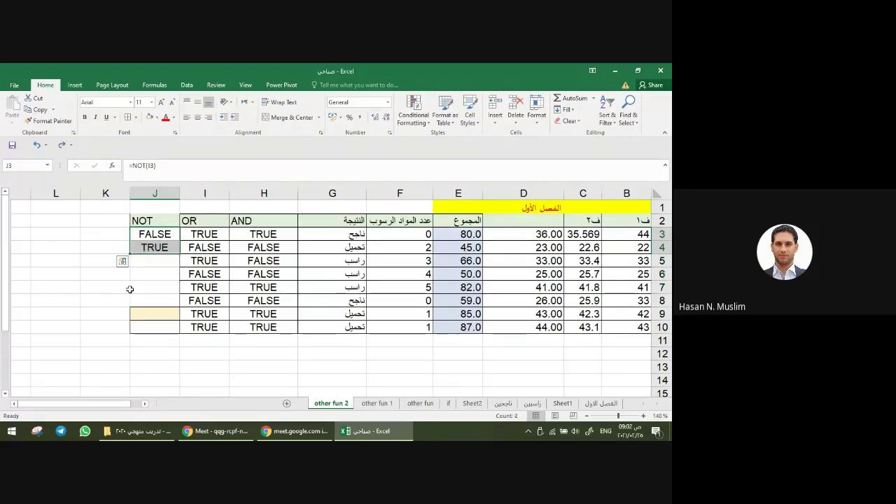
{"action": "key", "text": "ctrl+z"}
Step: Enter =NOT(B4>20) in J4, returning FALSE, and recommit it unchanged after review
{"action": "left_click", "coordinate": [156, 248]}
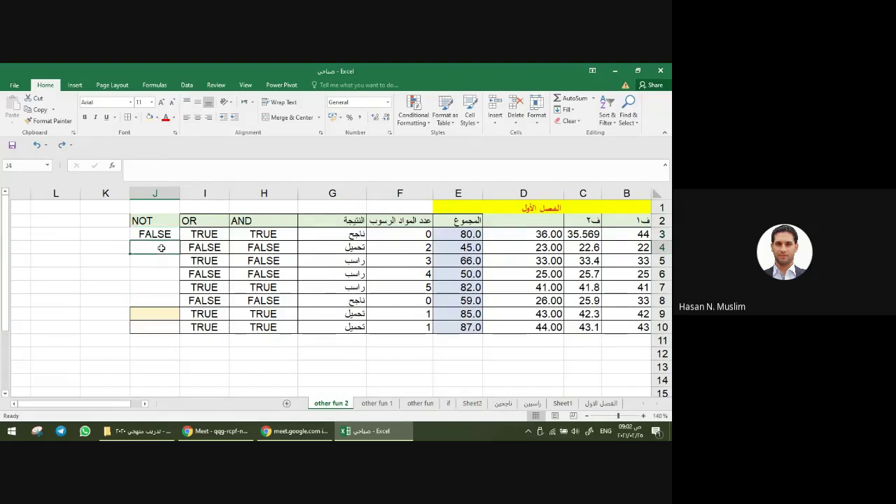
{"action": "type", "text": "="}
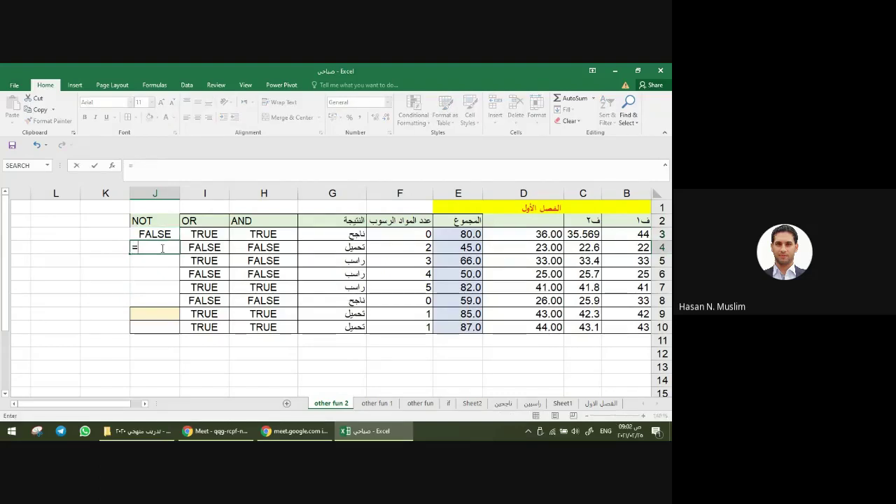
{"action": "type", "text": "not"}
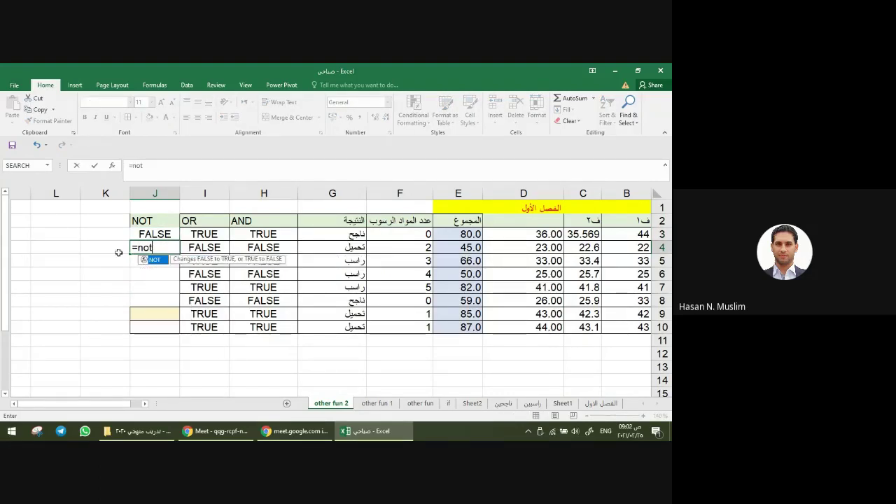
{"action": "double_click", "coordinate": [163, 260]}
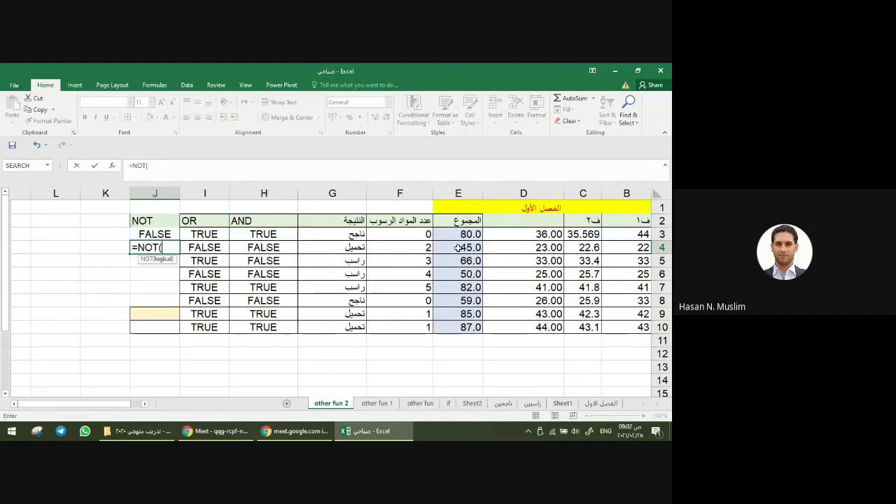
{"action": "left_click", "coordinate": [616, 248]}
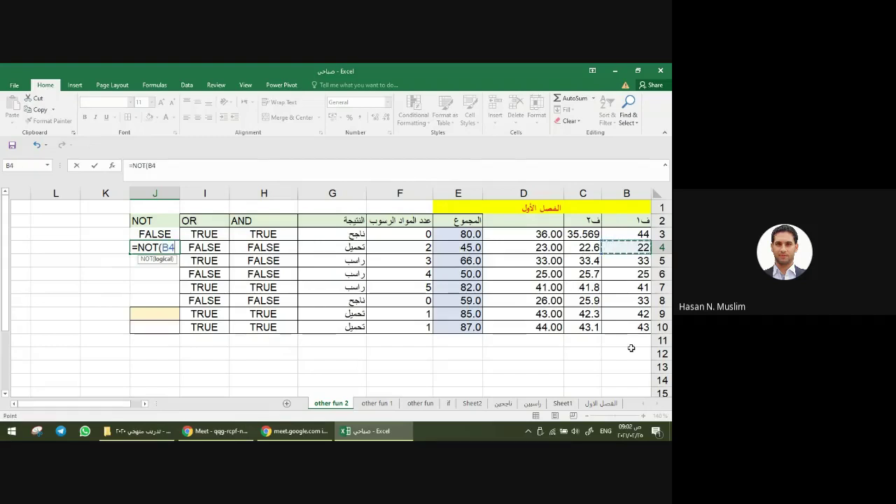
{"action": "type", "text": ">"}
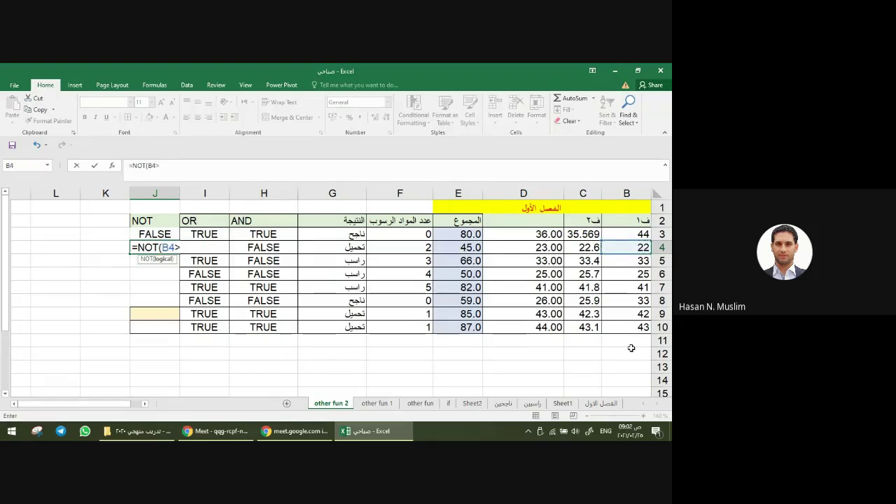
{"action": "type", "text": "20"}
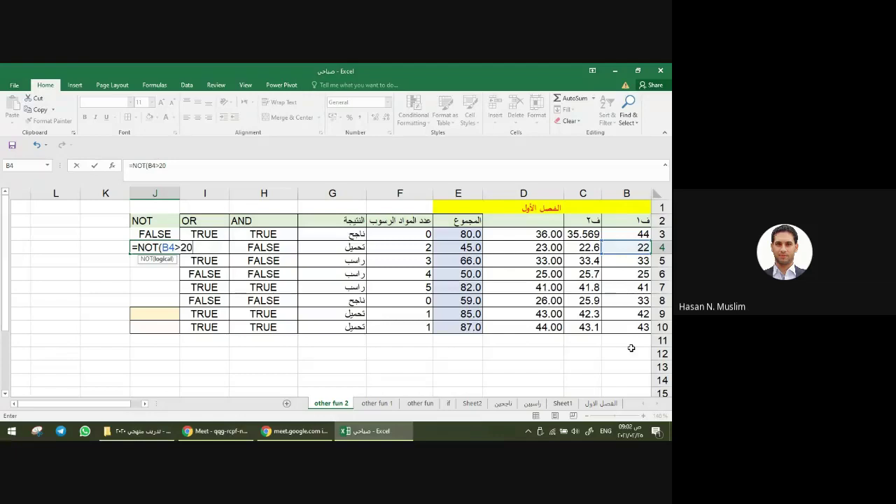
{"action": "type", "text": ")"}
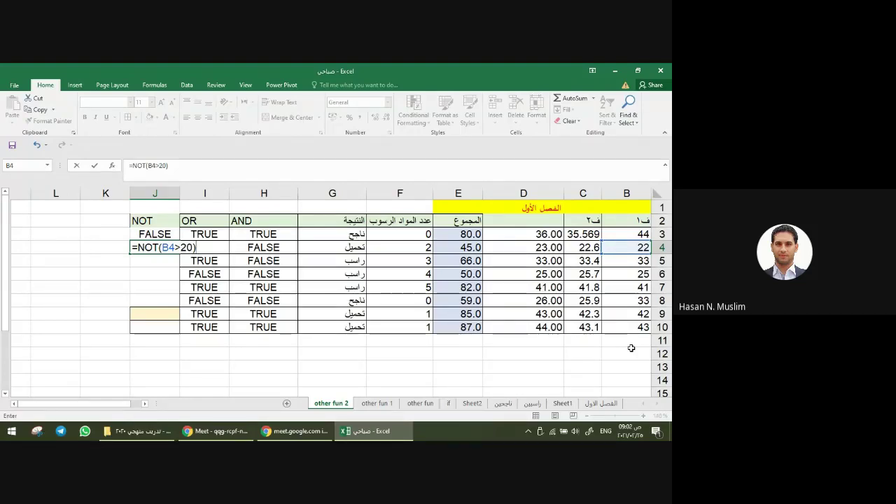
{"action": "key", "text": "Return"}
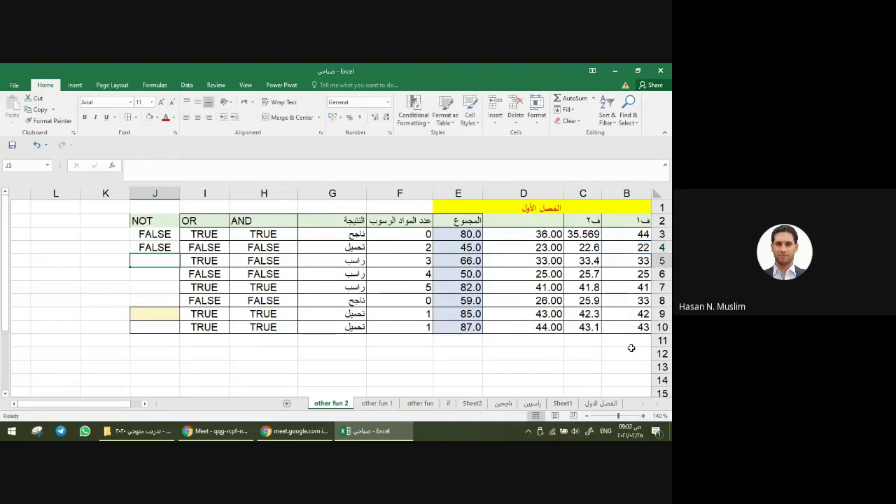
{"action": "key", "text": "Up"}
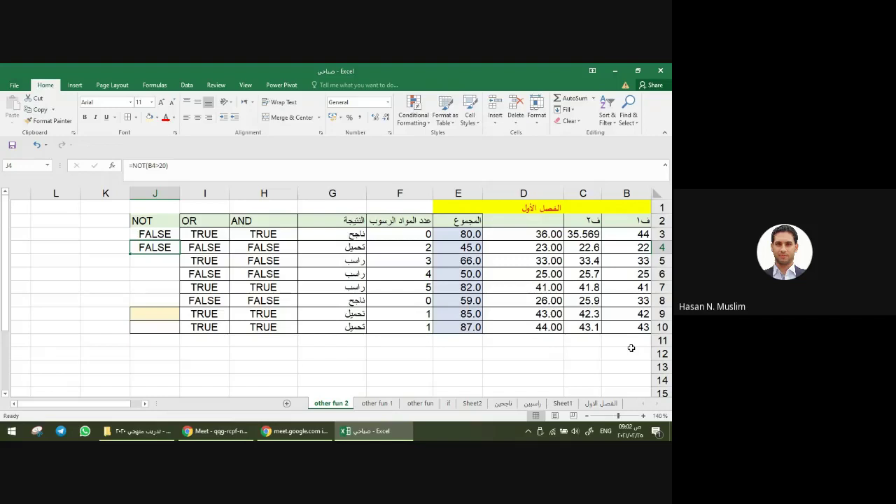
{"action": "double_click", "coordinate": [168, 248]}
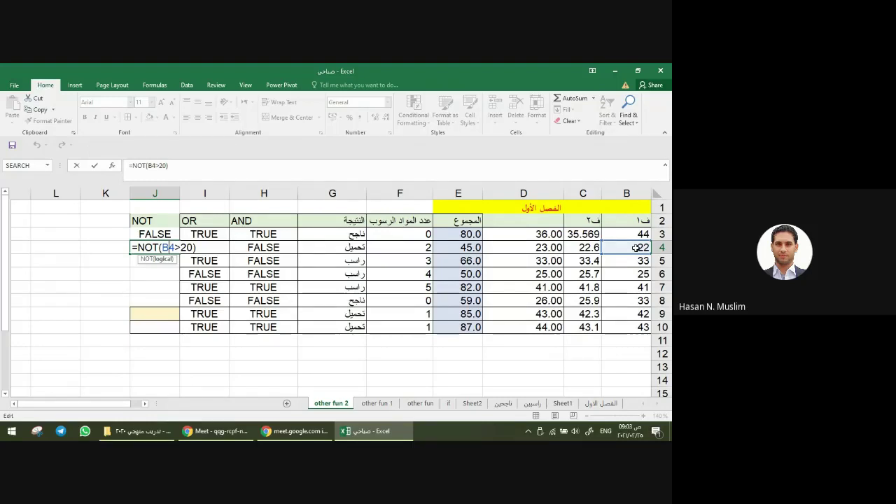
{"action": "key", "text": "ctrl+Return"}
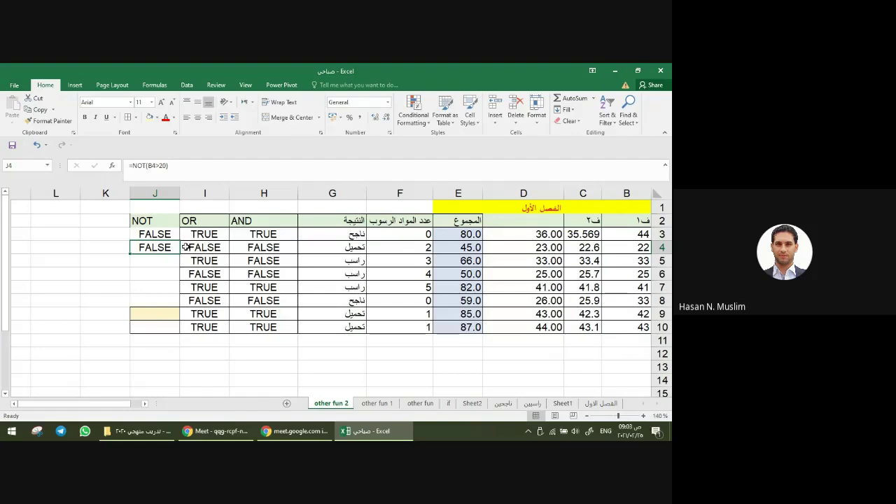
Step: Fill J4's NOT formula down through J6 and change B6's score to 11
{"action": "left_click_drag", "start_coordinate": [130, 254], "coordinate": [131, 283]}
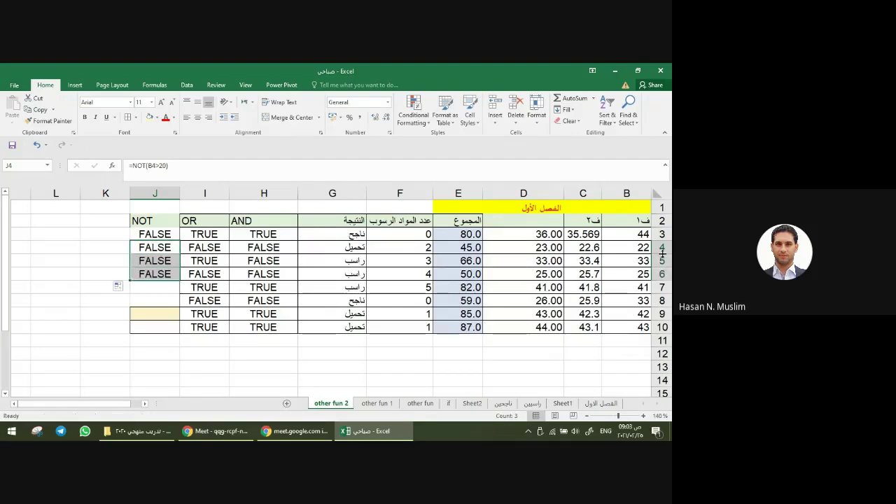
{"action": "left_click", "coordinate": [639, 276]}
{"action": "type", "text": "11"}
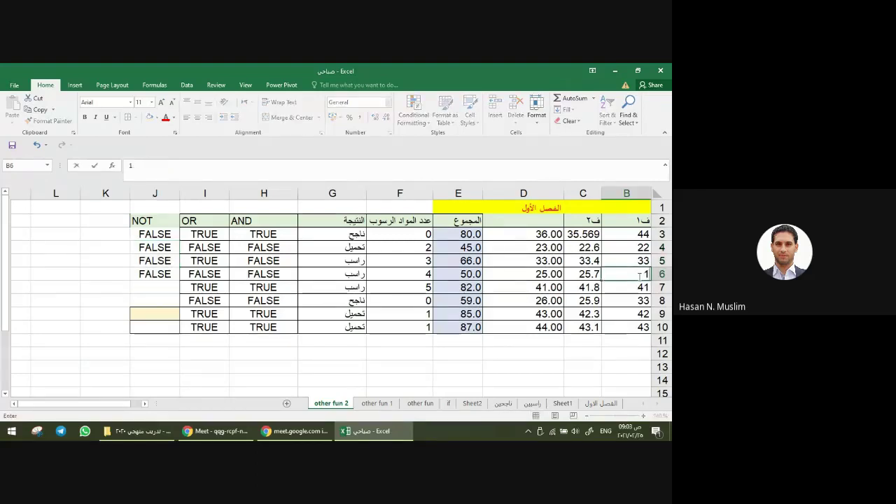
{"action": "key", "text": "Return"}
{"action": "left_click", "coordinate": [636, 274]}
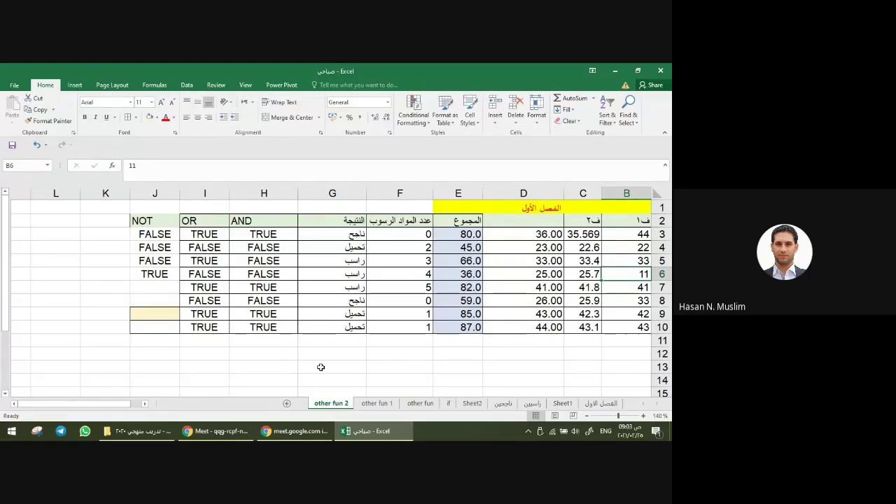
Step: Copy J6's NOT formula down to J10
{"action": "left_click_drag", "start_coordinate": [161, 238], "coordinate": [154, 330]}
{"action": "left_click", "coordinate": [160, 276]}
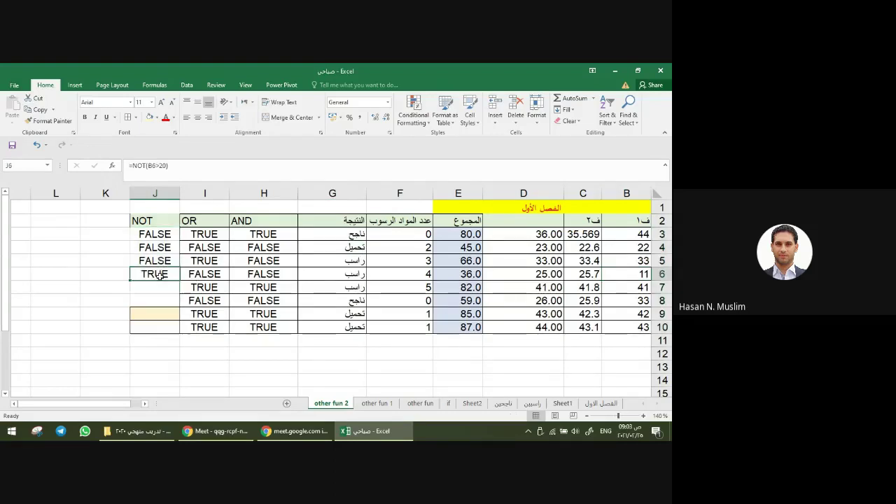
{"action": "left_click_drag", "start_coordinate": [131, 281], "coordinate": [149, 331]}
{"action": "left_click", "coordinate": [261, 367]}
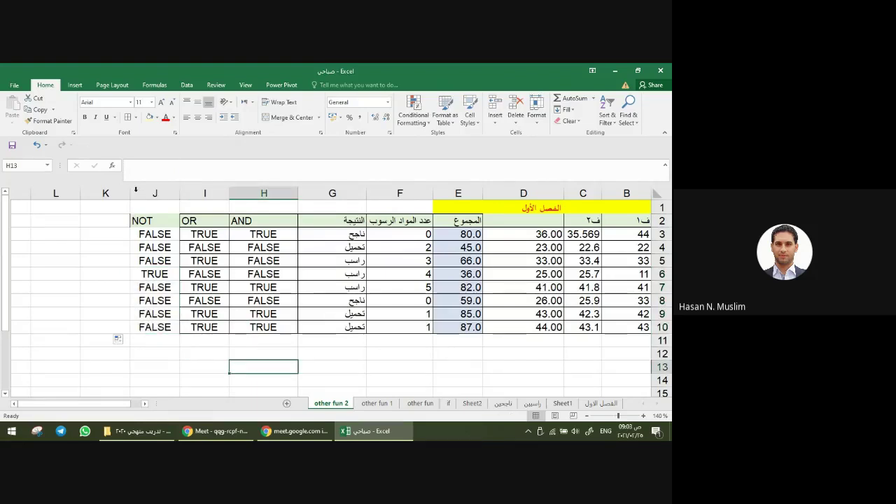
Step: Centre the OR and NOT columns I2:J10, then switch to Google Meet
{"action": "left_click_drag", "start_coordinate": [186, 218], "coordinate": [154, 324]}
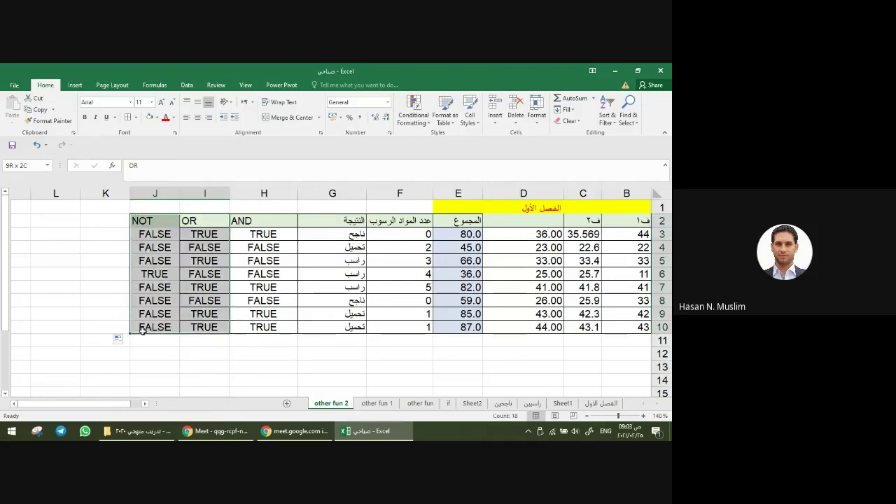
{"action": "left_click", "coordinate": [154, 327]}
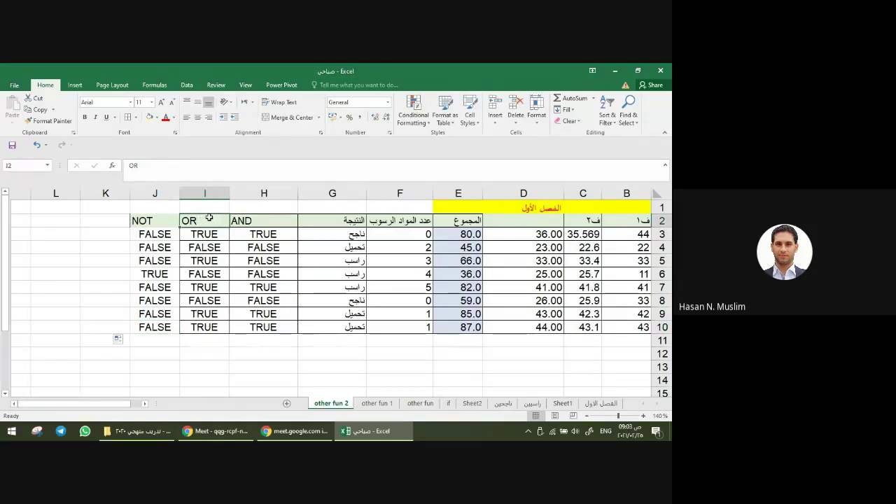
{"action": "mouse_move", "coordinate": [203, 217]}
{"action": "left_mouse_down"}
{"action": "mouse_move", "coordinate": [154, 309]}
{"action": "mouse_move", "coordinate": [154, 327]}
{"action": "left_mouse_up"}
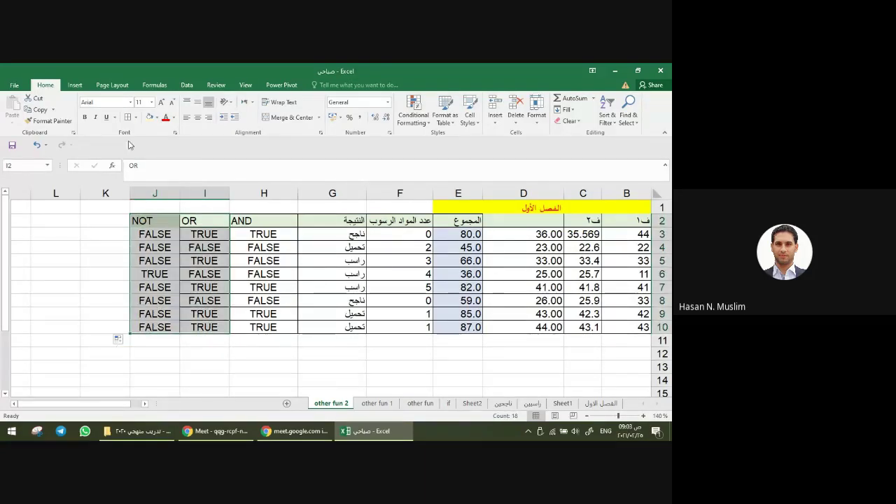
{"action": "left_click", "coordinate": [127, 119]}
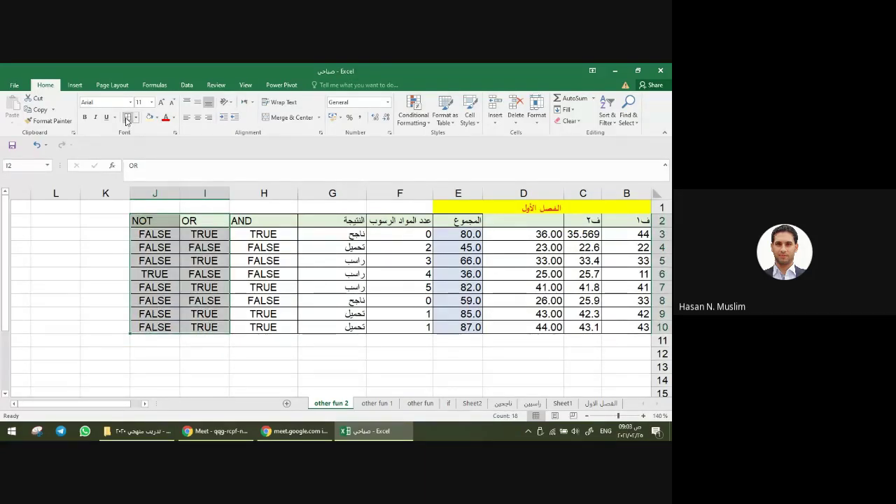
{"action": "left_click", "coordinate": [198, 117]}
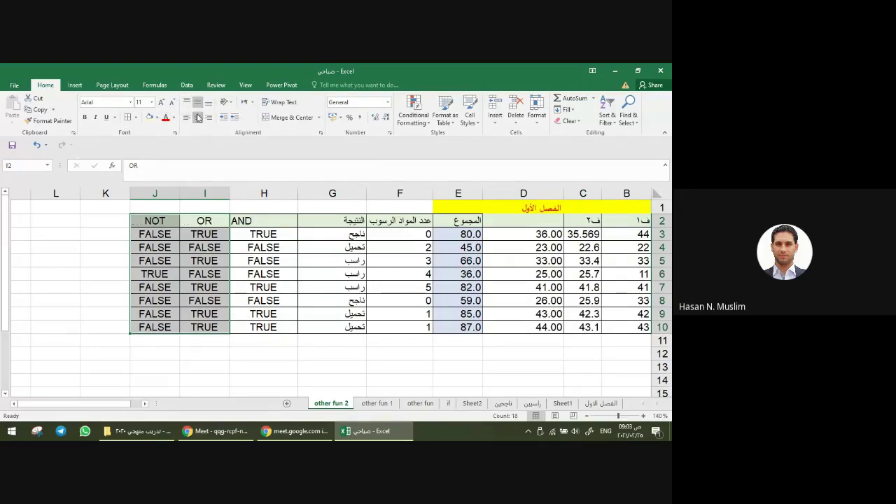
{"action": "left_click", "coordinate": [429, 378]}
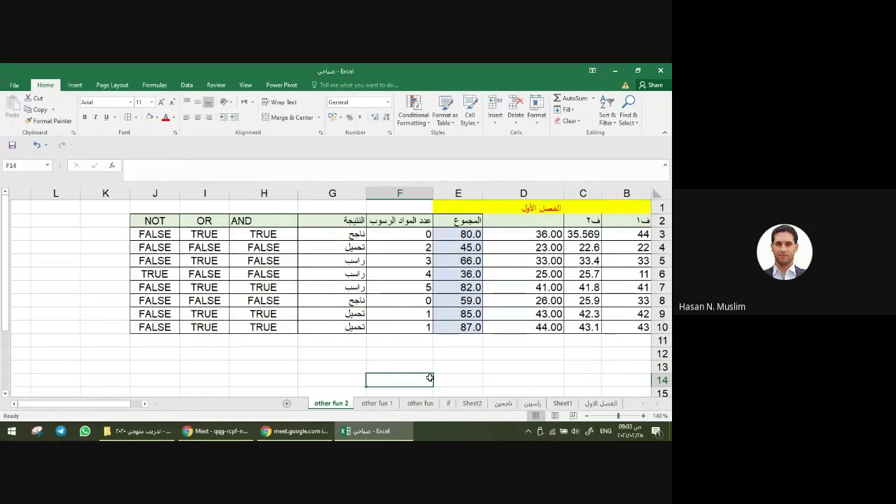
{"action": "left_click", "coordinate": [203, 439]}
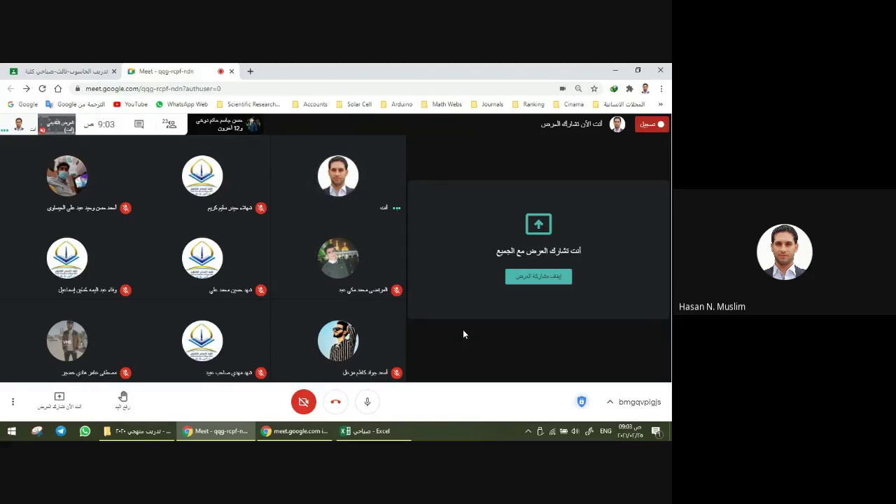
Step: Return from Google Meet to the Excel workbook showing the other fun 2 sheet
{"action": "left_click", "coordinate": [366, 430]}
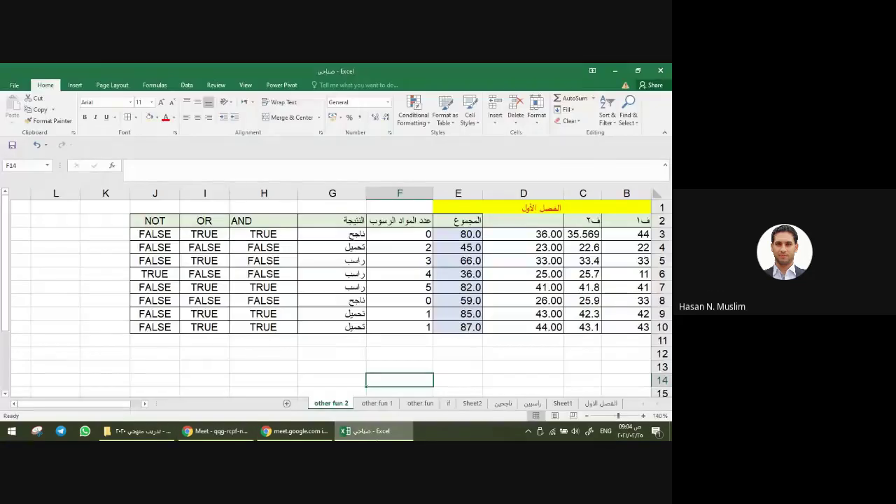
Step: Insert a new worksheet and rename its Sheet4 tab to 'result'
{"action": "left_click", "coordinate": [287, 404]}
{"action": "double_click", "coordinate": [291, 404]}
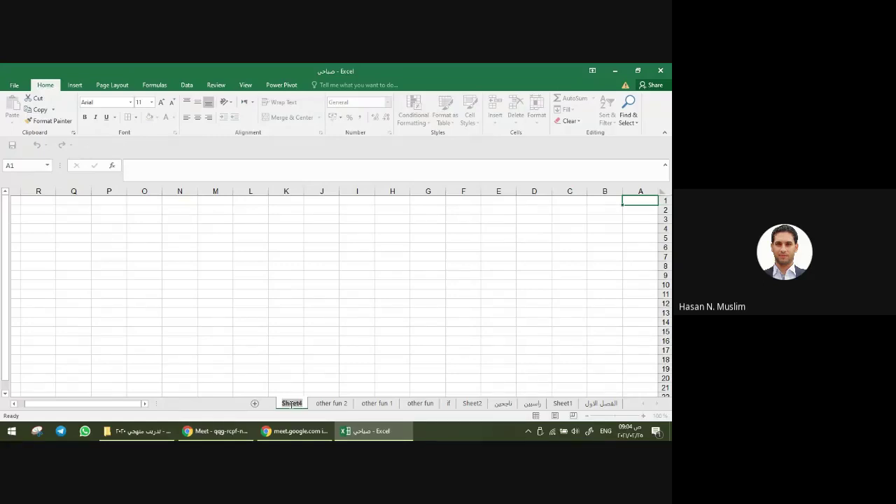
{"action": "type", "text": "re"}
{"action": "type", "text": "sult"}
{"action": "key", "text": "Return"}
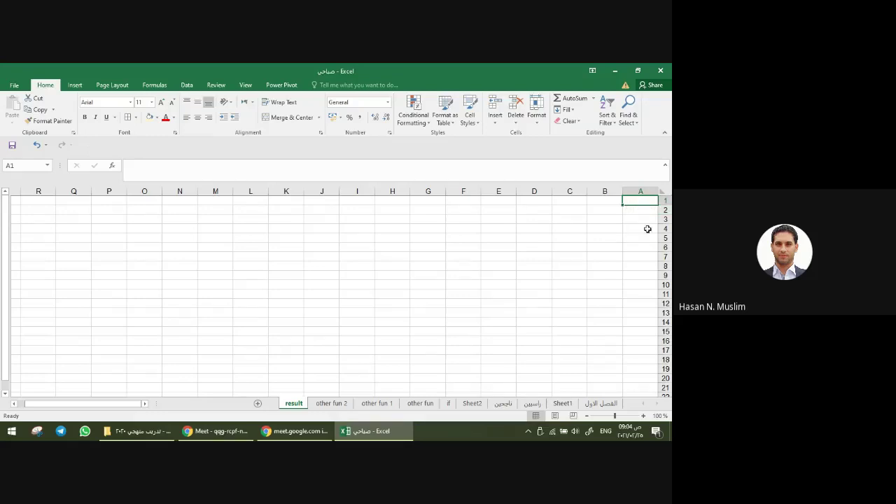
Step: Switch to Arabic input and enter the first two header lines, ending with كلية الامام الكاظم, in A1:A2
{"action": "type", "text": ";"}
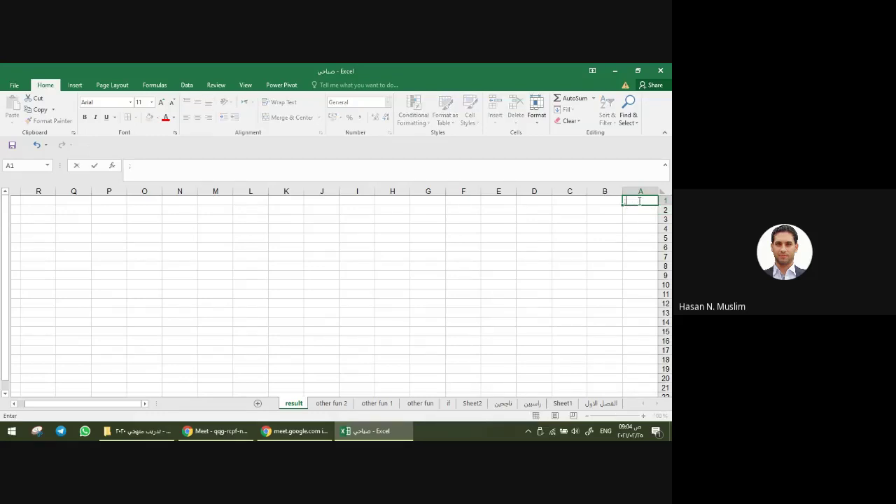
{"action": "type", "text": "gd"}
{"action": "key", "text": "BackSpace"}
{"action": "key", "text": "BackSpace"}
{"action": "key", "text": "alt+shift"}
{"action": "type", "text": "كل"}
{"action": "type", "text": "ان ال"}
{"action": "type", "text": "ف ال"}
{"action": "type", "text": "ش"}
{"action": "type", "text": "يعي"}
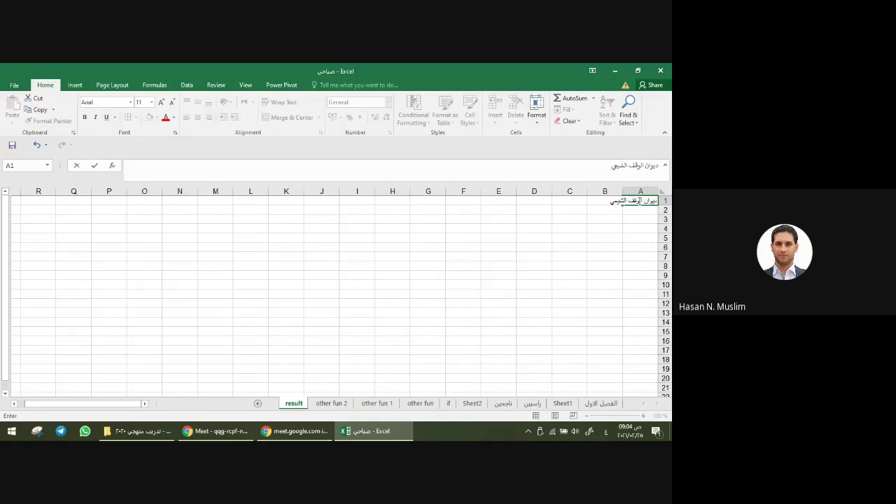
{"action": "key", "text": "Return"}
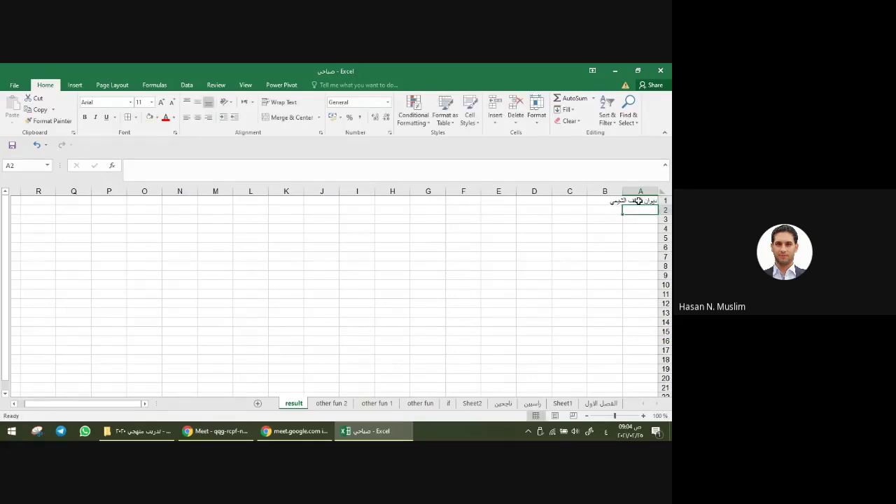
{"action": "type", "text": "كلية الاما"}
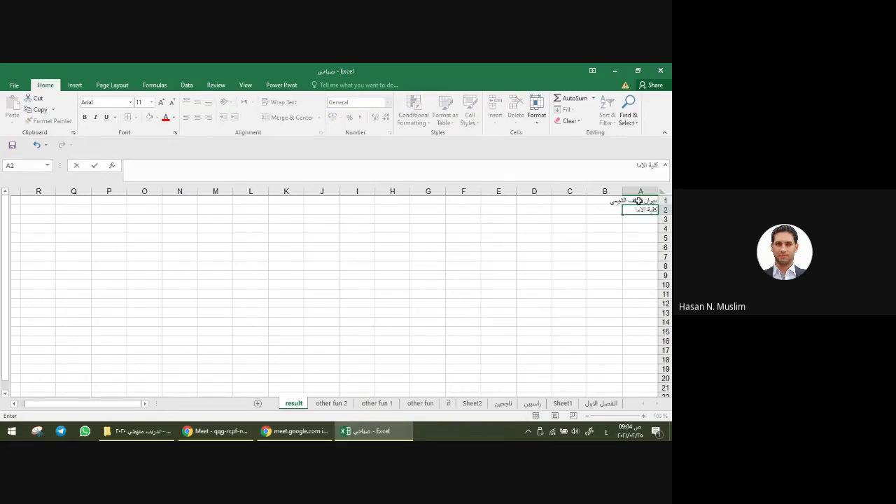
{"action": "type", "text": "م الكاظم \"ع"}
{"action": "key", "text": "Return"}
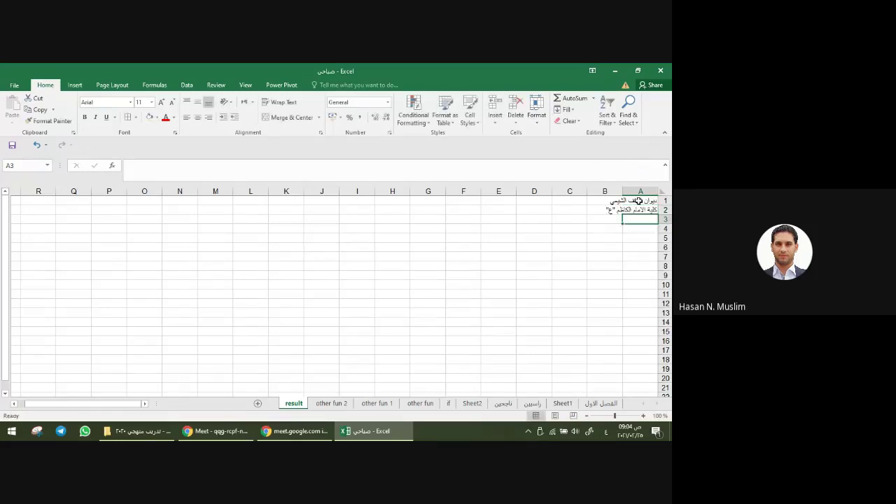
Step: Enter قسم هندسة تقنيات الحاسب in A3 and complete فرع النجف in A4
{"action": "type", "text": "قسم ه"}
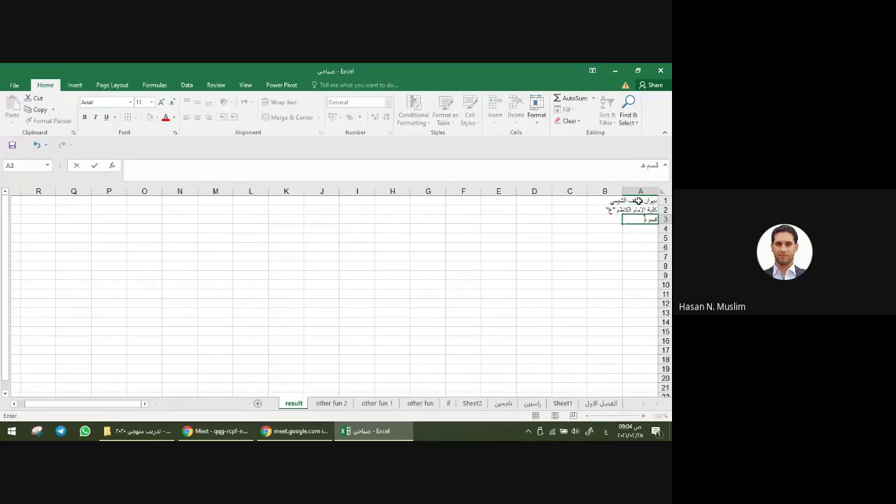
{"action": "type", "text": "ندسة ت"}
{"action": "type", "text": "قنيات الح"}
{"action": "type", "text": "اسب"}
{"action": "key", "text": "Return"}
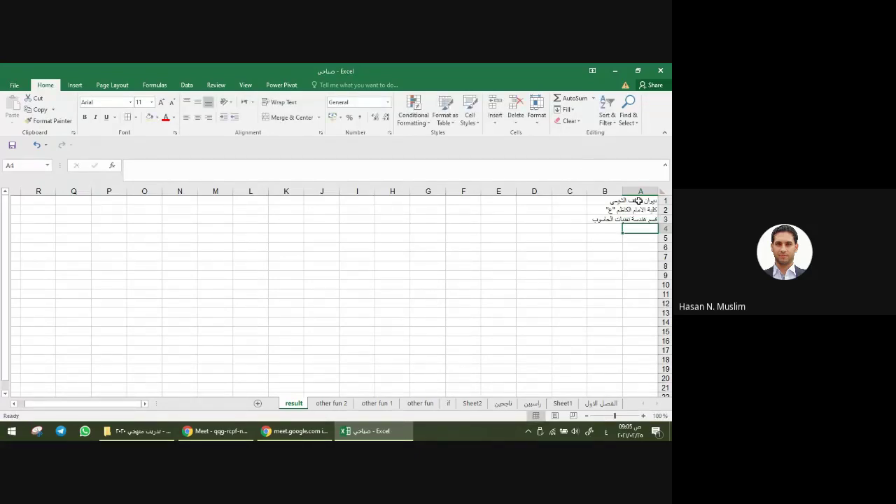
{"action": "type", "text": "فرع"}
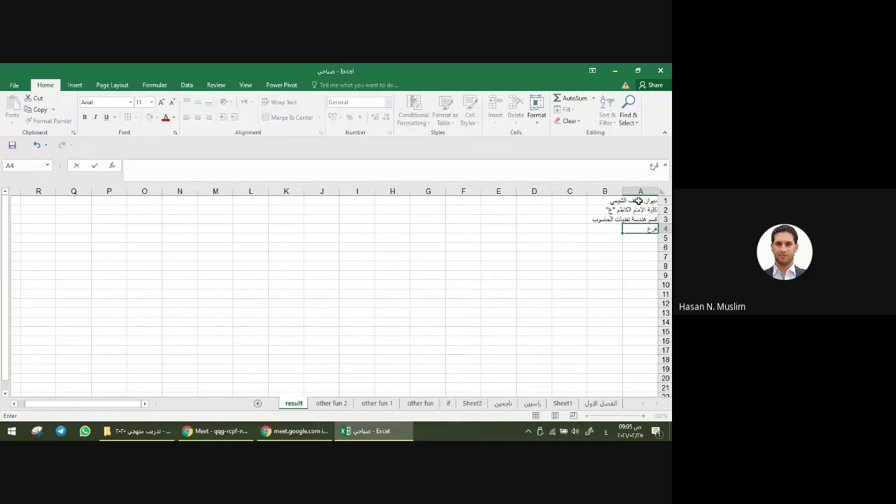
{"action": "left_click_drag", "start_coordinate": [638, 201], "coordinate": [637, 225]}
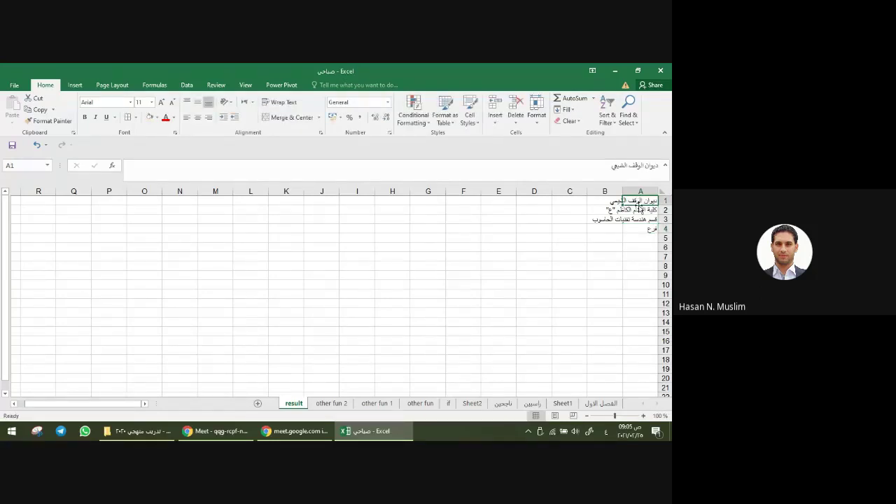
{"action": "double_click", "coordinate": [637, 225]}
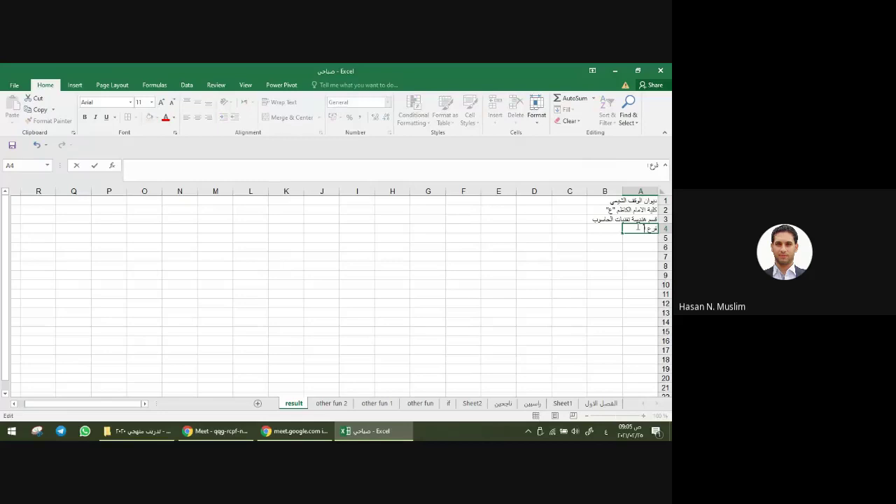
{"action": "type", "text": "النجف"}
{"action": "key", "text": "Return"}
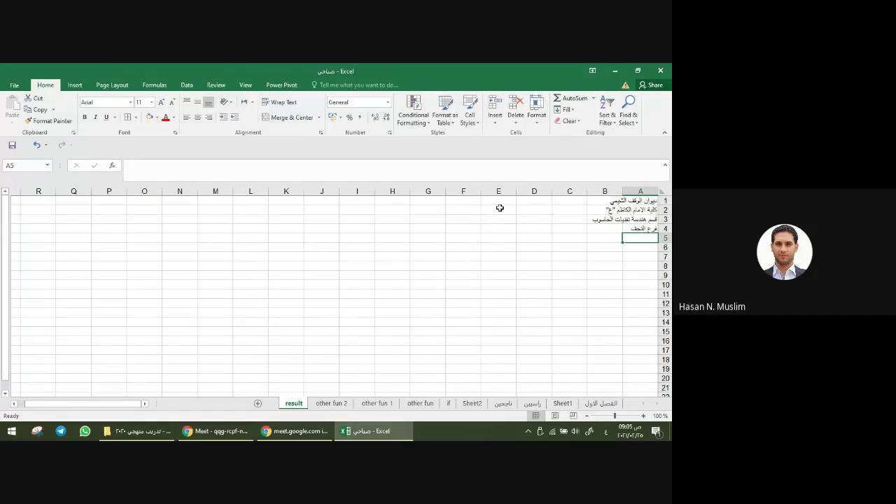
Step: Fill E2:F3 with the student-name label and name, plus the stage label with value الثالثة
{"action": "left_click", "coordinate": [483, 210]}
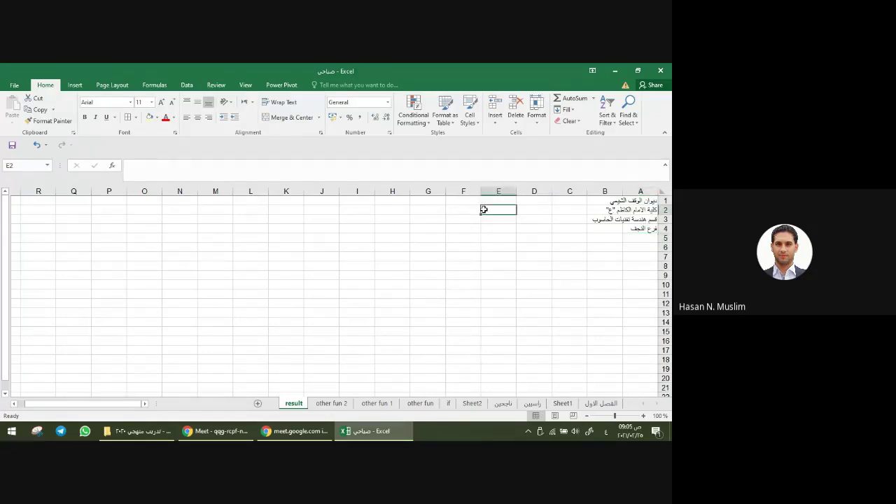
{"action": "double_click", "coordinate": [483, 209]}
{"action": "type", "text": "اسم الطالب"}
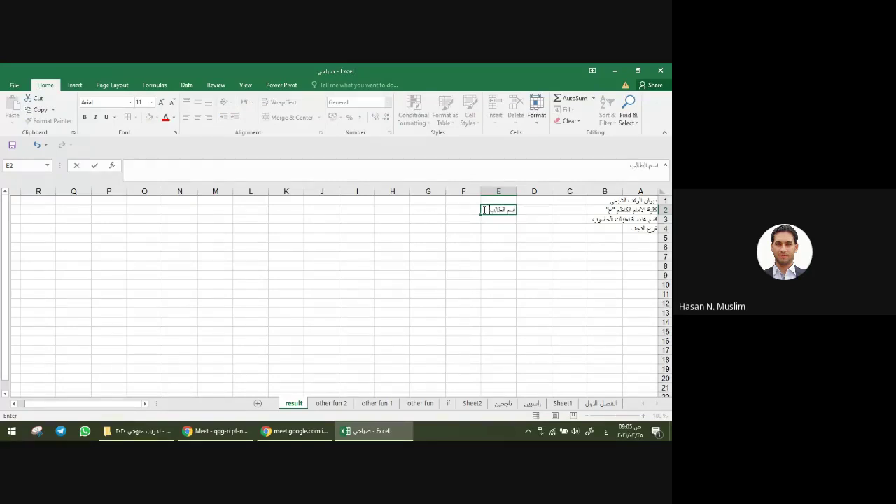
{"action": "key", "text": "Tab"}
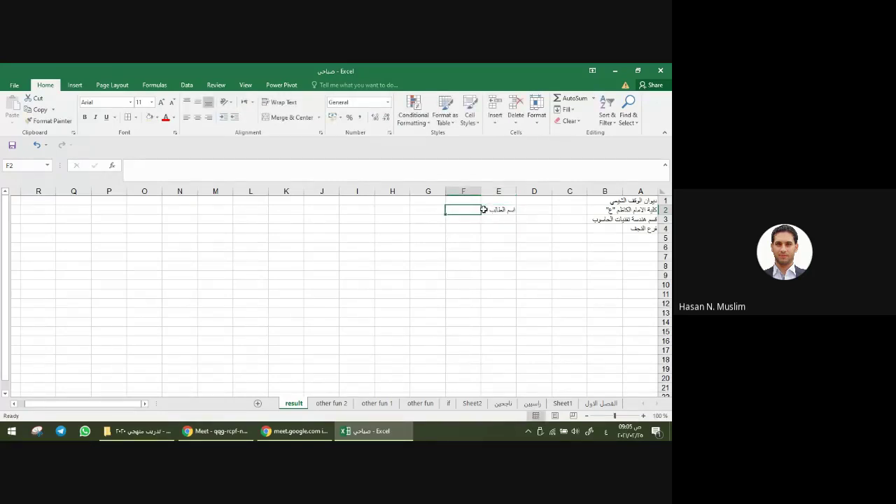
{"action": "type", "text": "حسن نعمان"}
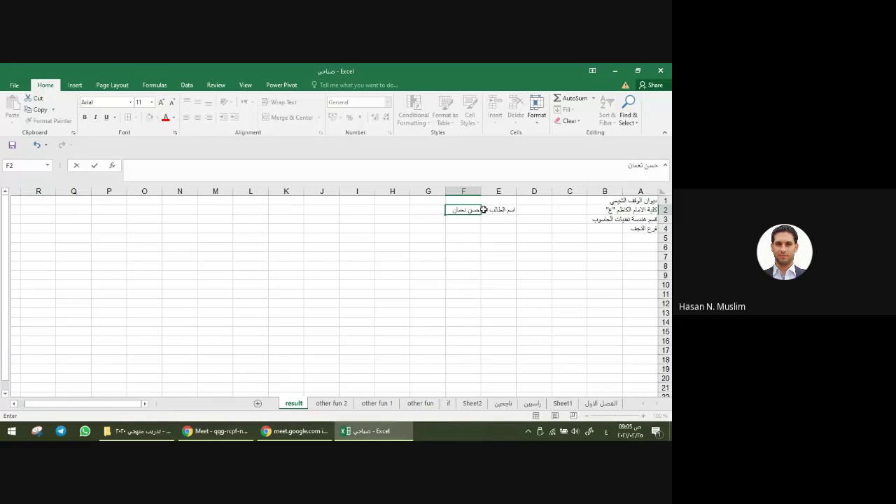
{"action": "type", "text": "سلم"}
{"action": "key", "text": "Return"}
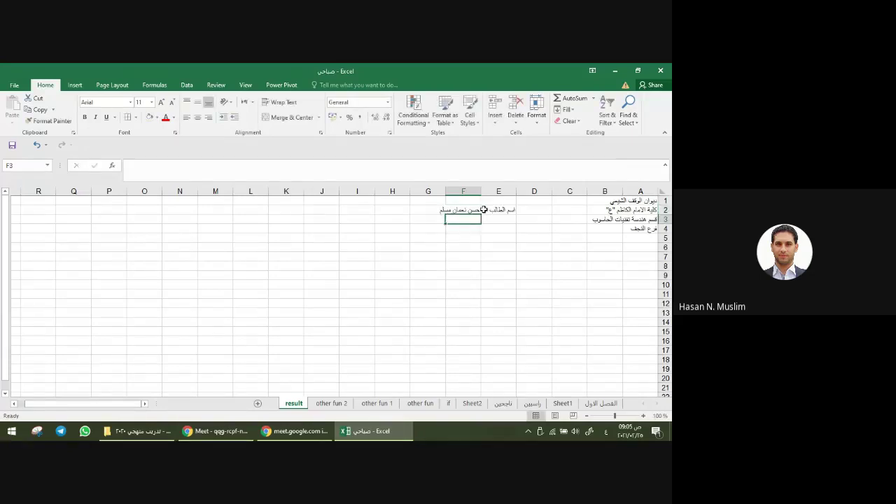
{"action": "type", "text": "المرحلة"}
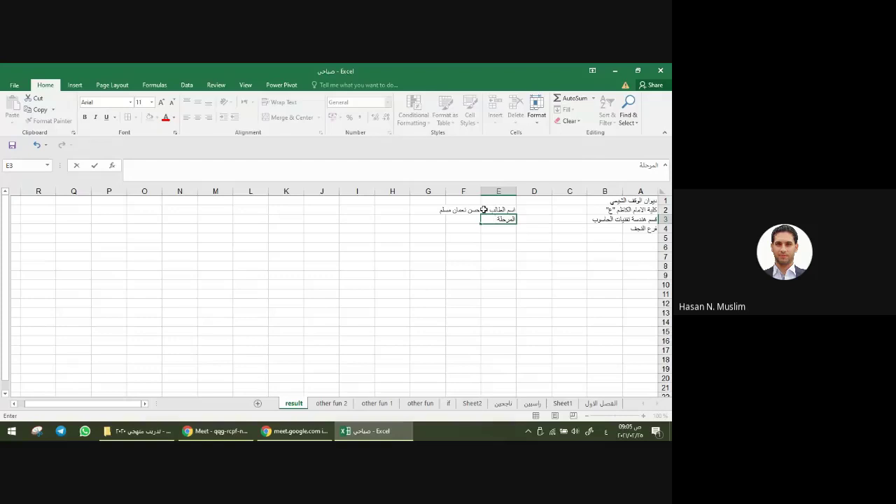
{"action": "left_click", "coordinate": [484, 210]}
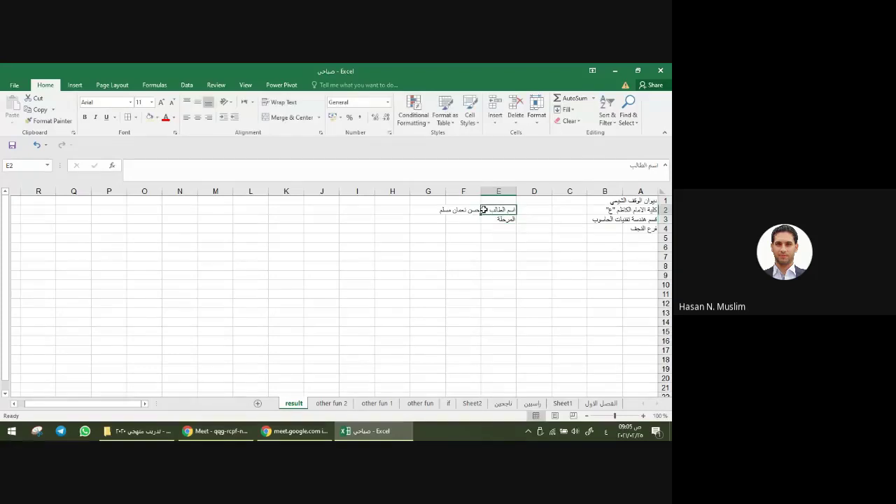
{"action": "key", "text": "Left"}
{"action": "key", "text": "Down"}
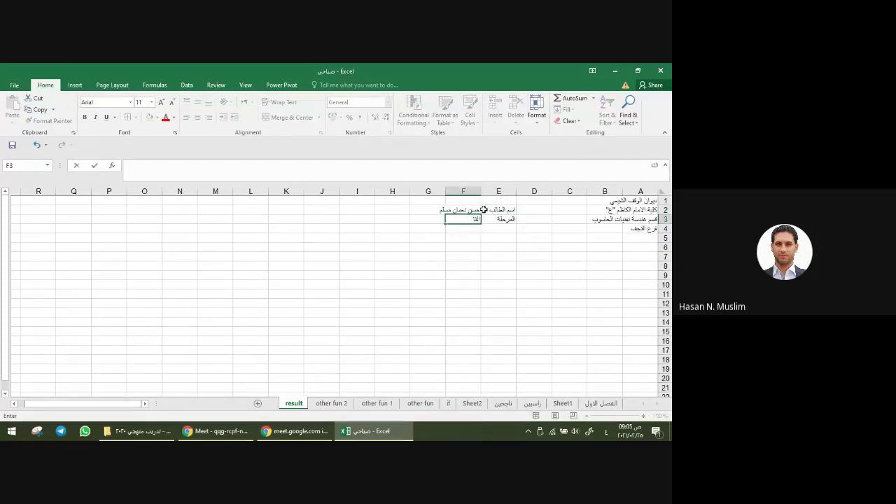
{"action": "key", "text": "Return"}
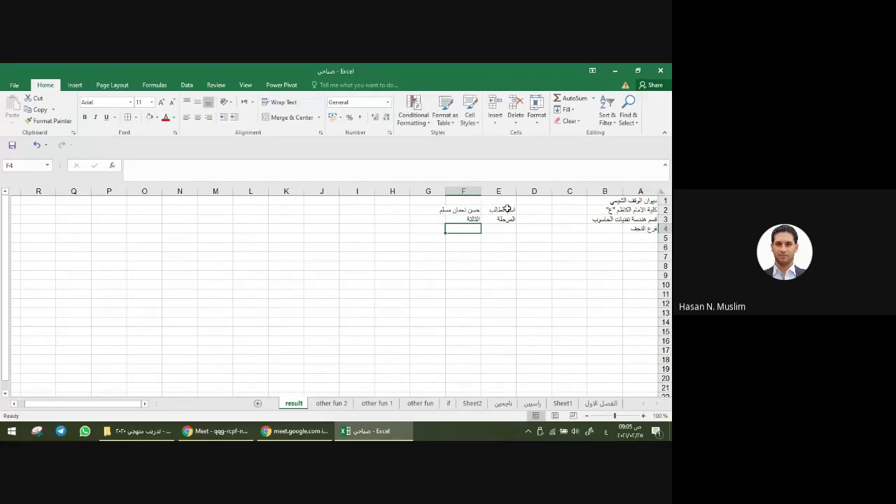
Step: Preview the print layout, then move the student block from E2:F3 to F2:G3
{"action": "key", "text": "ctrl+p"}
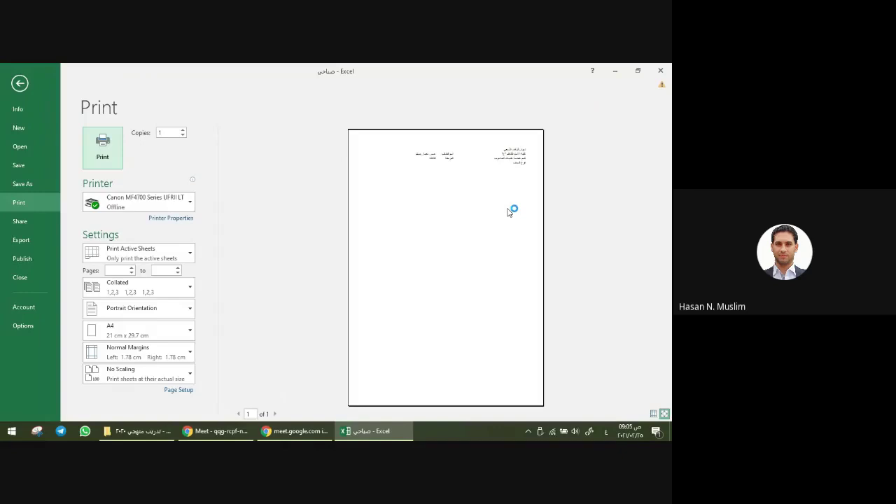
{"action": "key", "text": "Escape"}
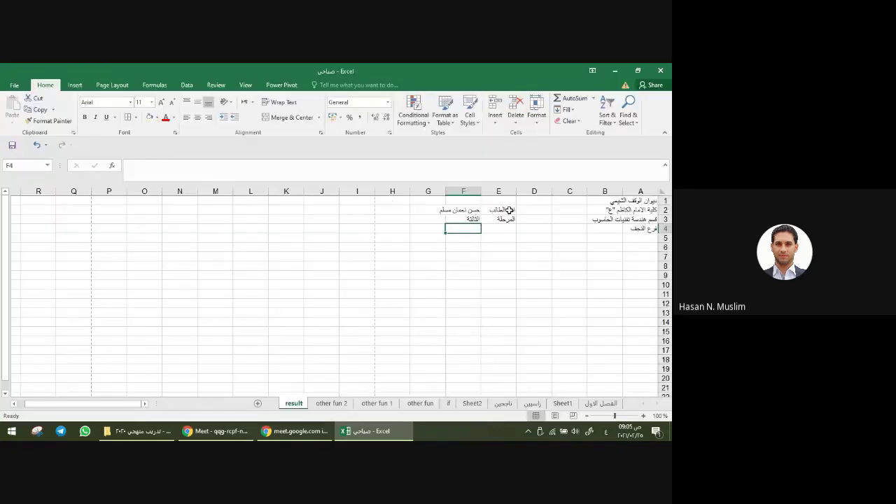
{"action": "left_click", "coordinate": [463, 208]}
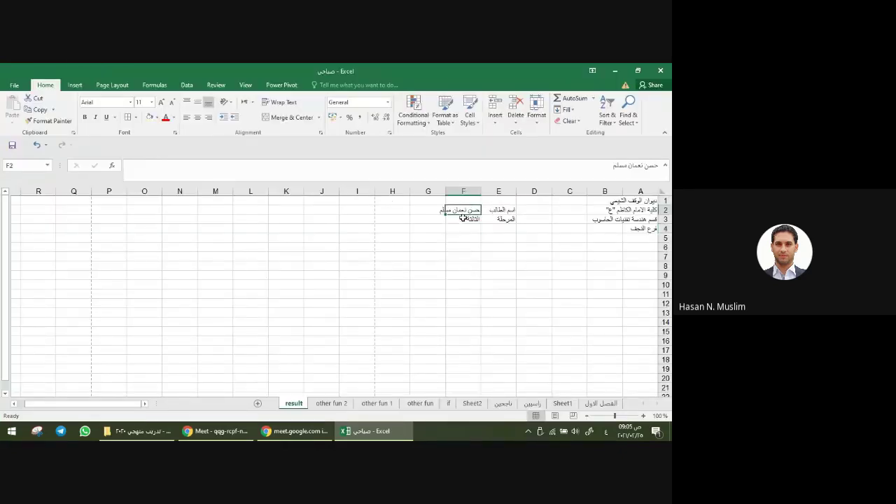
{"action": "left_click", "coordinate": [462, 220], "text": "ctrl"}
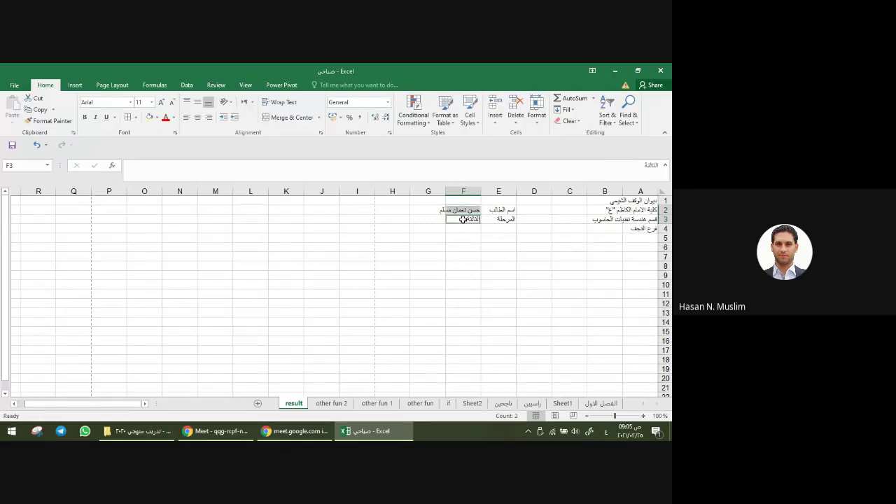
{"action": "key", "text": "ctrl+x"}
{"action": "key", "text": "Return"}
{"action": "left_click_drag", "start_coordinate": [499, 209], "coordinate": [458, 222]}
{"action": "key", "text": "ctrl+v"}
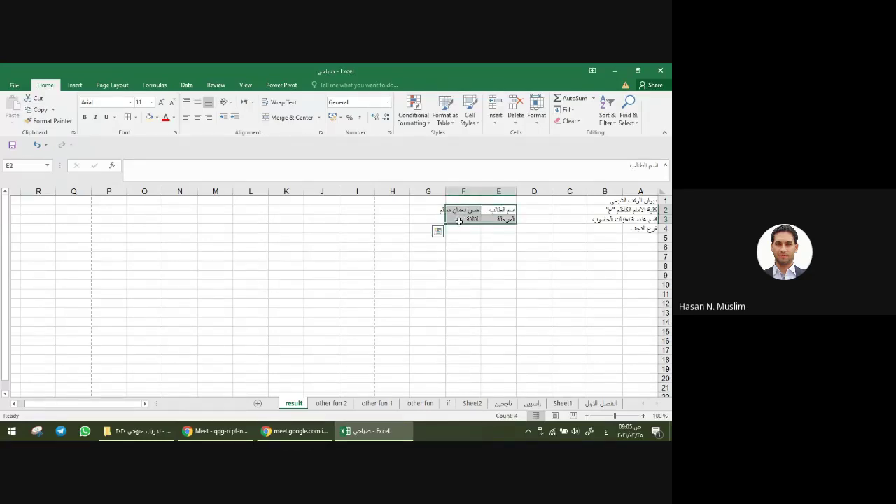
{"action": "key", "text": "ctrl+x"}
{"action": "left_click", "coordinate": [449, 210]}
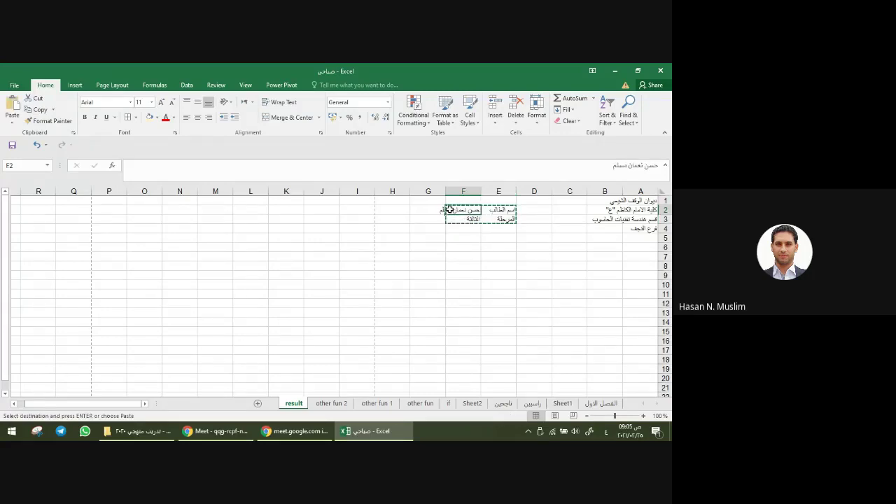
{"action": "key", "text": "ctrl+v"}
{"action": "left_click", "coordinate": [418, 238]}
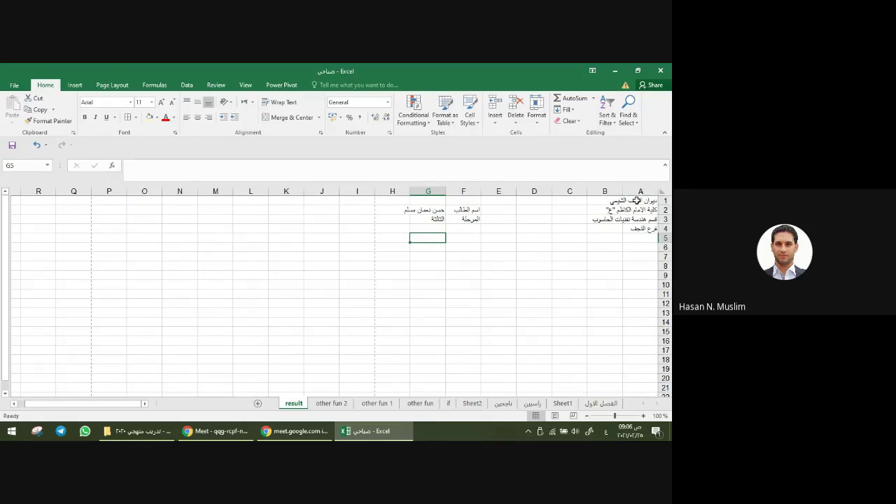
Step: Merge and centre the first two header lines across A1:B1 and A2:B2
{"action": "left_click_drag", "start_coordinate": [640, 200], "coordinate": [637, 225]}
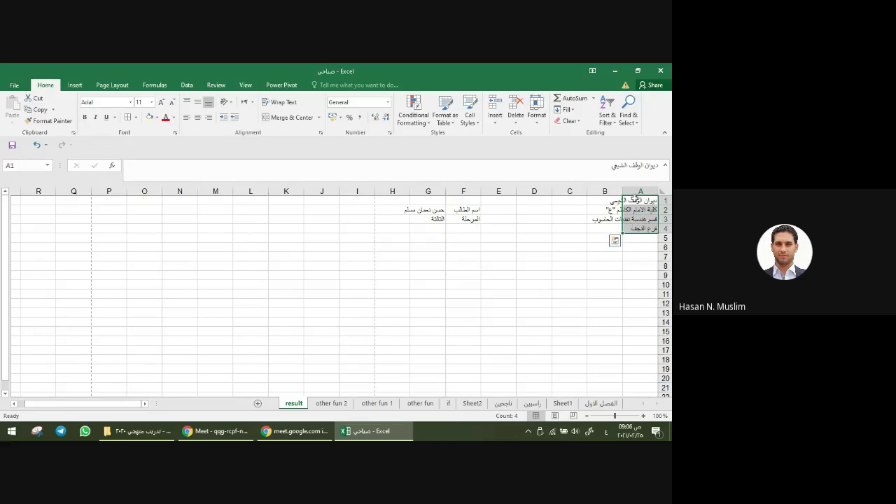
{"action": "left_click", "coordinate": [623, 192]}
{"action": "left_click_drag", "start_coordinate": [632, 201], "coordinate": [607, 200]}
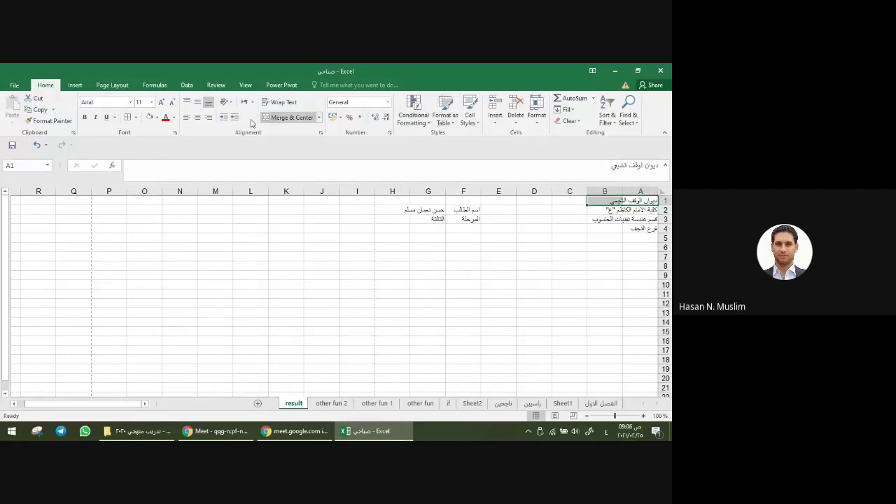
{"action": "left_click", "coordinate": [282, 117]}
{"action": "left_click", "coordinate": [524, 266]}
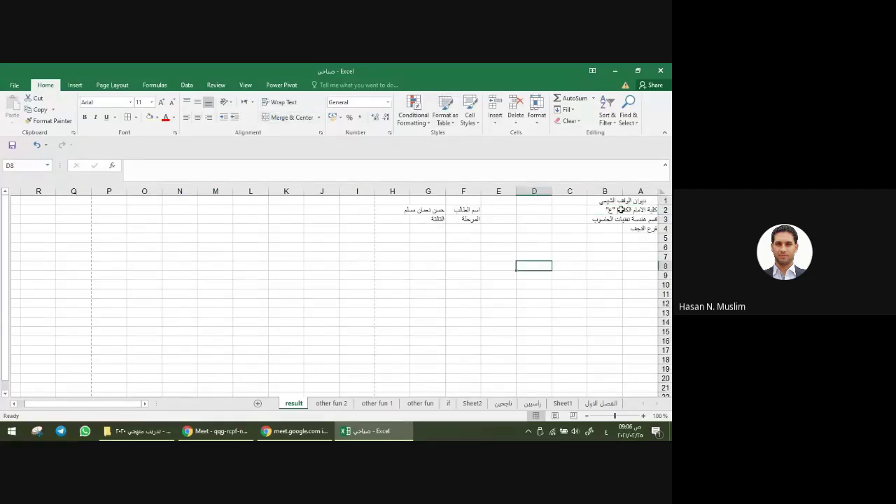
{"action": "left_click_drag", "start_coordinate": [638, 209], "coordinate": [607, 210]}
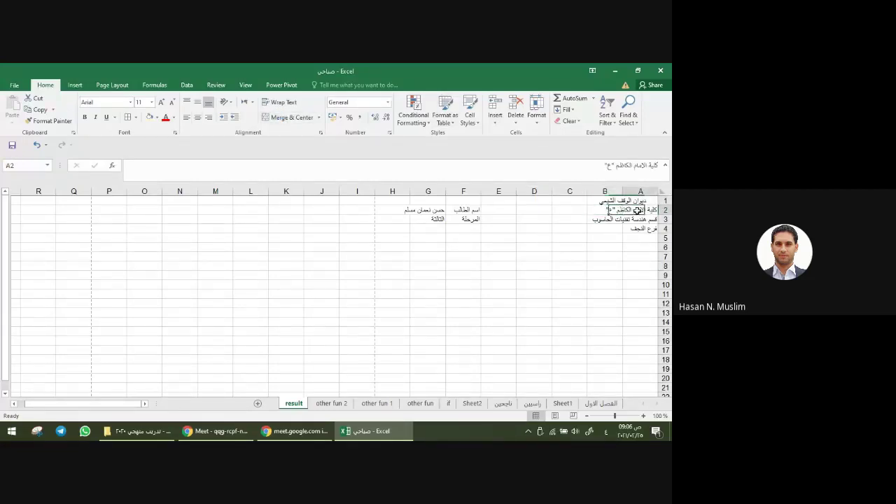
{"action": "left_click", "coordinate": [308, 117]}
Step: Merge and centre the third and fourth header lines across A3:B3 and A4:B4
{"action": "left_click", "coordinate": [624, 220]}
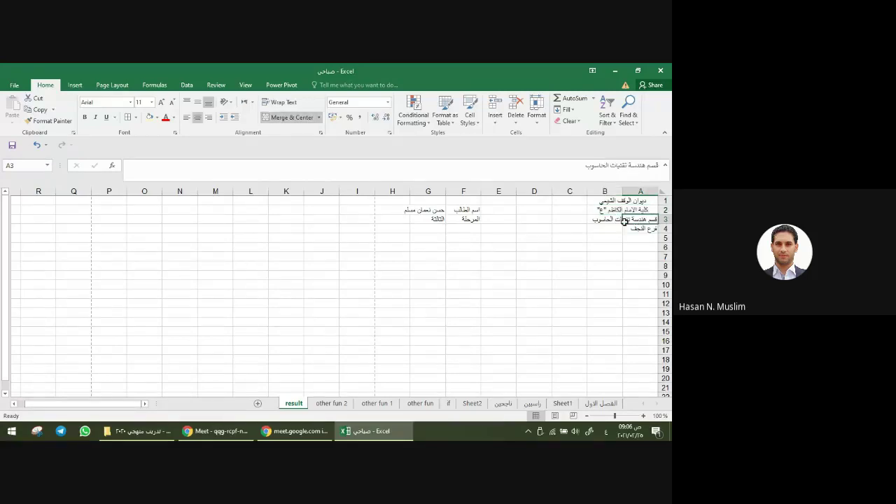
{"action": "left_click_drag", "start_coordinate": [624, 220], "coordinate": [606, 220]}
{"action": "left_click", "coordinate": [292, 118]}
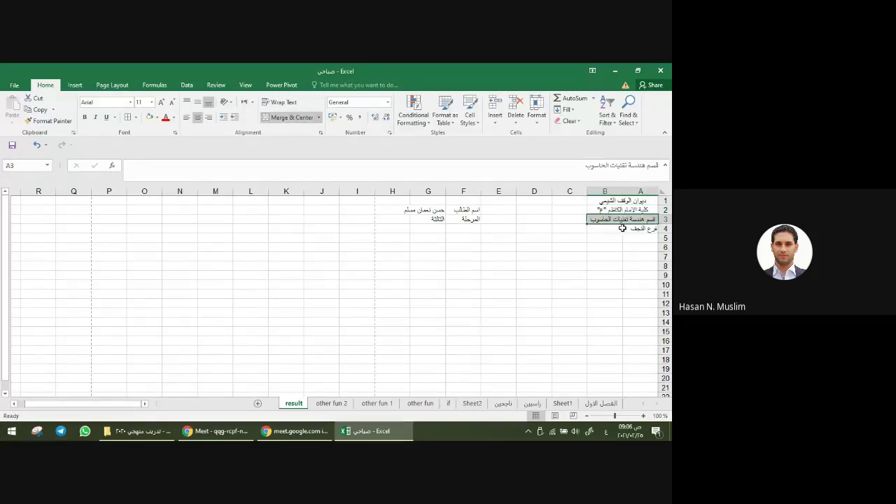
{"action": "left_click", "coordinate": [647, 230]}
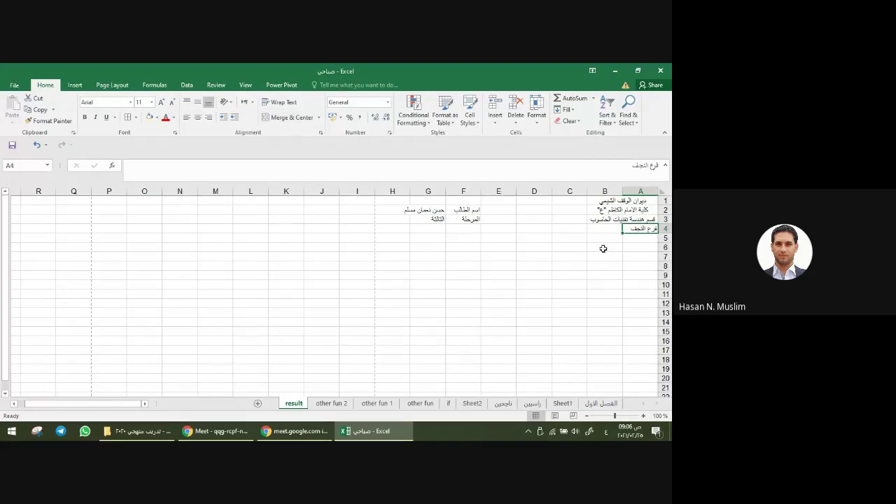
{"action": "left_click_drag", "start_coordinate": [640, 228], "coordinate": [606, 229]}
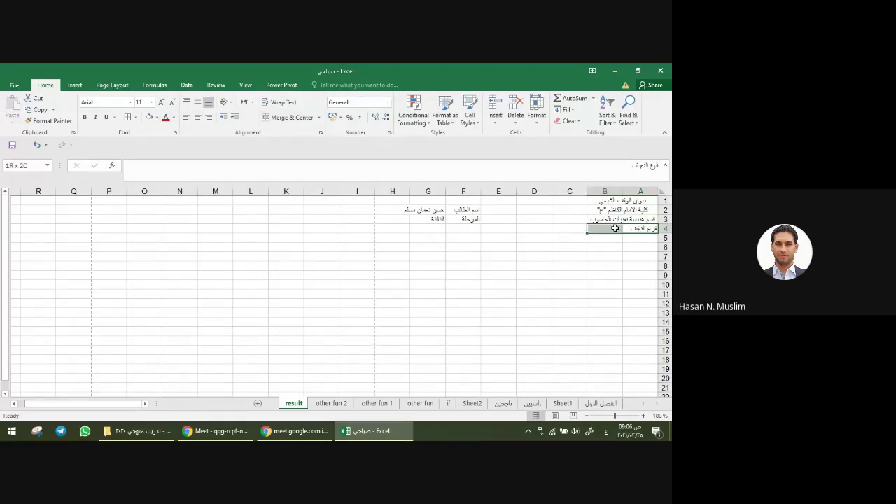
{"action": "left_click", "coordinate": [278, 117]}
Step: Merge and centre the student's name across G2:H2
{"action": "left_click", "coordinate": [456, 209]}
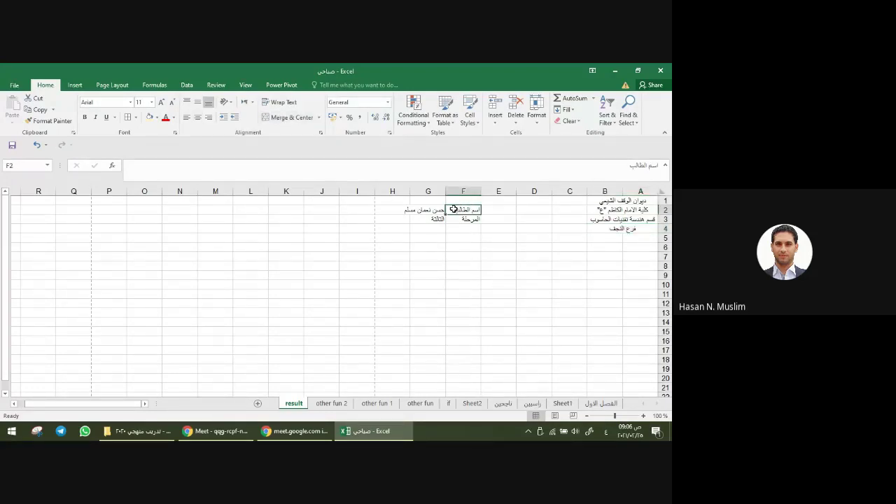
{"action": "left_click_drag", "start_coordinate": [435, 210], "coordinate": [403, 209]}
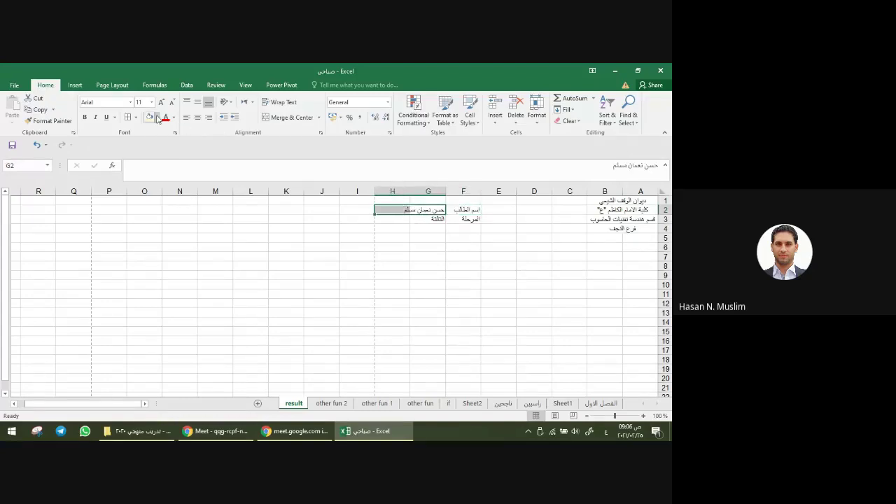
{"action": "left_click", "coordinate": [284, 117]}
{"action": "left_click", "coordinate": [419, 238]}
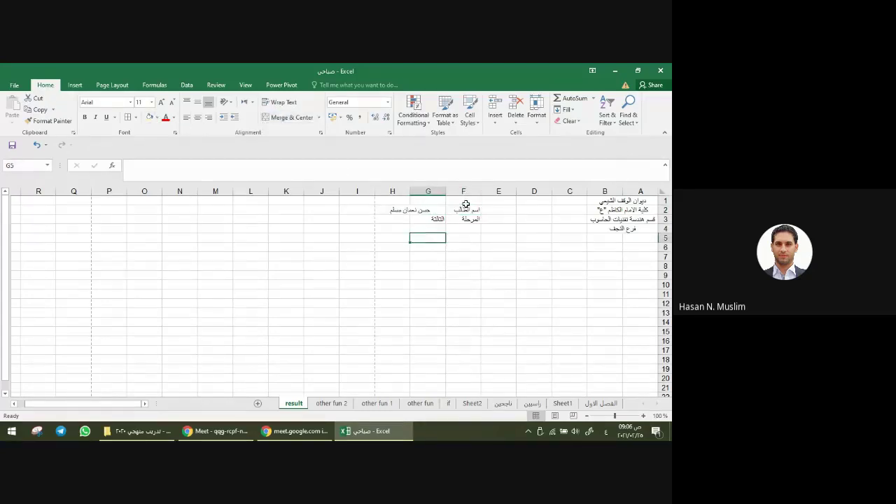
Step: Add borders around the header block A1:B4
{"action": "left_click_drag", "start_coordinate": [466, 209], "coordinate": [423, 211]}
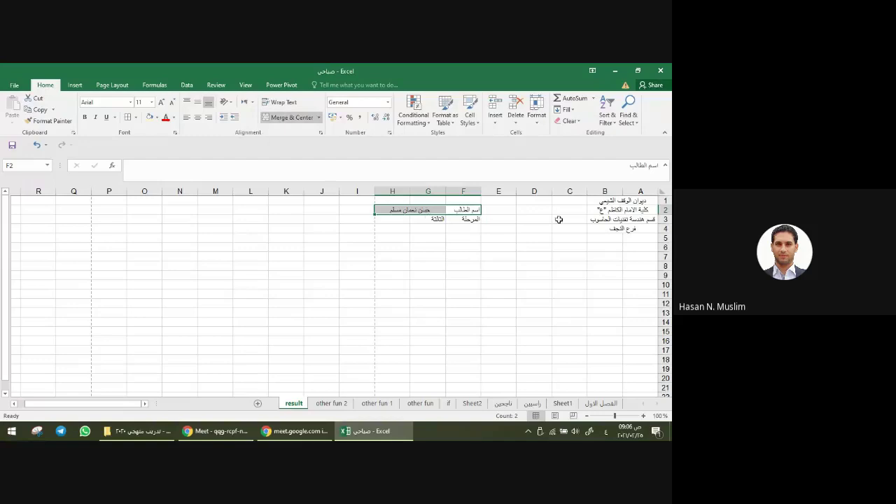
{"action": "left_click_drag", "start_coordinate": [643, 202], "coordinate": [631, 229]}
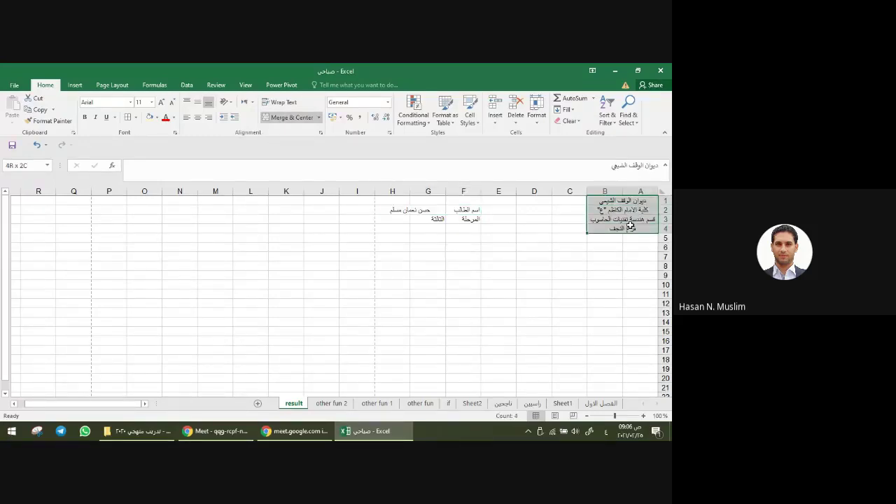
{"action": "left_click", "coordinate": [129, 117]}
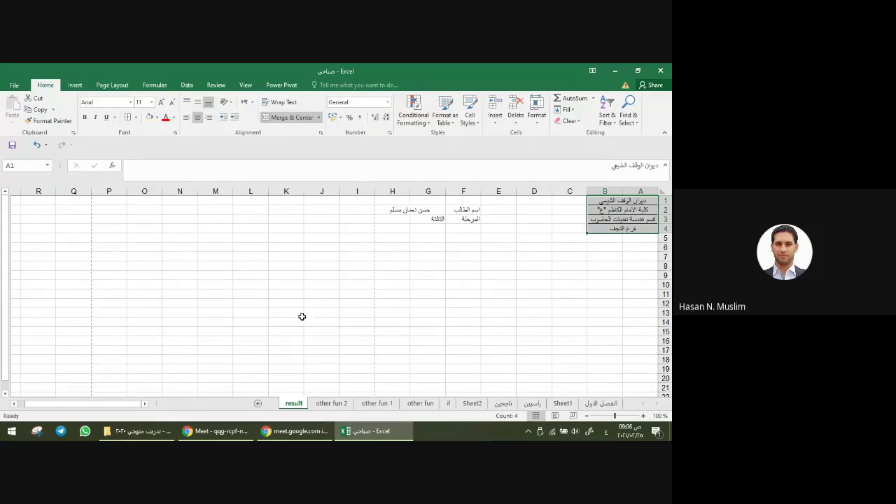
Step: Merge and centre الثالثة across G3:H3, then border and bold the student block F2:H3
{"action": "left_click", "coordinate": [454, 212]}
{"action": "left_click_drag", "start_coordinate": [437, 220], "coordinate": [400, 220]}
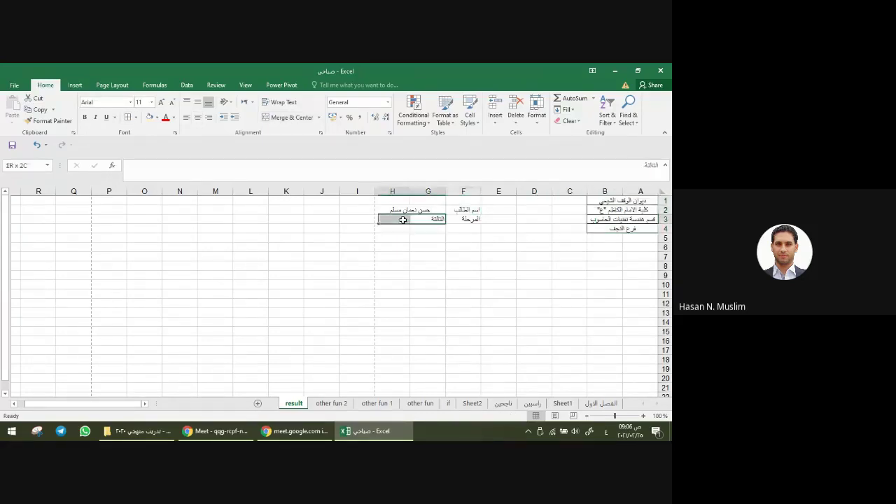
{"action": "left_click", "coordinate": [287, 117]}
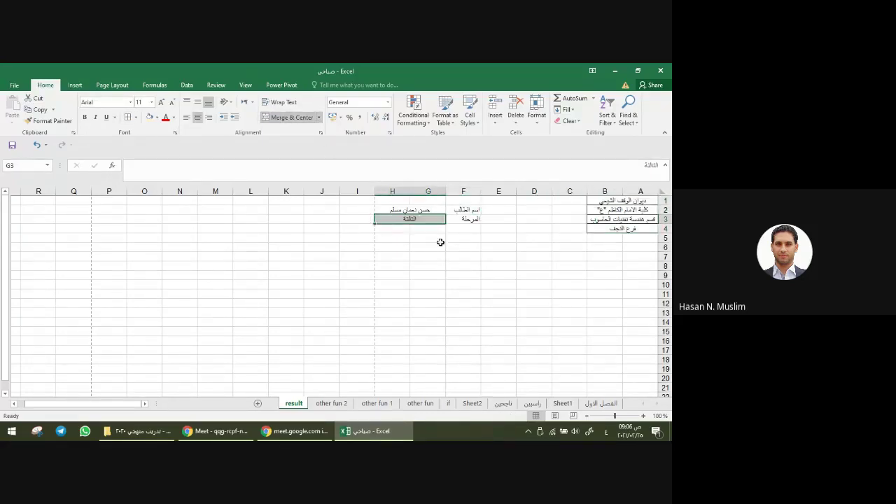
{"action": "left_click", "coordinate": [440, 240]}
{"action": "left_click", "coordinate": [468, 212]}
{"action": "left_click_drag", "start_coordinate": [468, 212], "coordinate": [410, 217]}
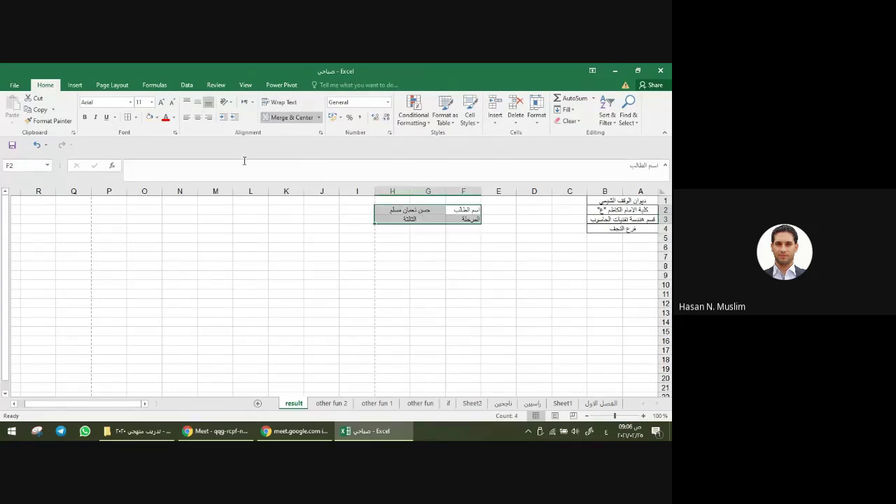
{"action": "left_click", "coordinate": [127, 117]}
{"action": "left_click", "coordinate": [85, 118]}
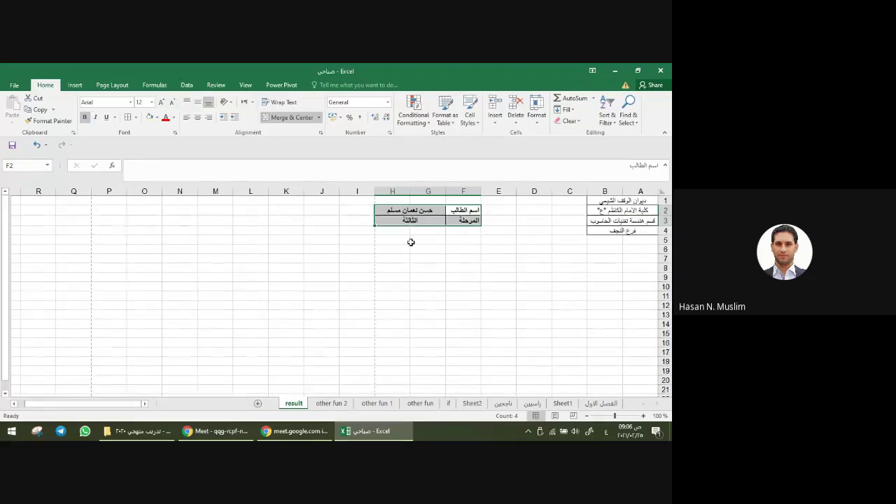
{"action": "left_click", "coordinate": [513, 249]}
Step: Make the header text bold at size 12 and widen column B so row 3 fits
{"action": "left_click_drag", "start_coordinate": [622, 201], "coordinate": [622, 231]}
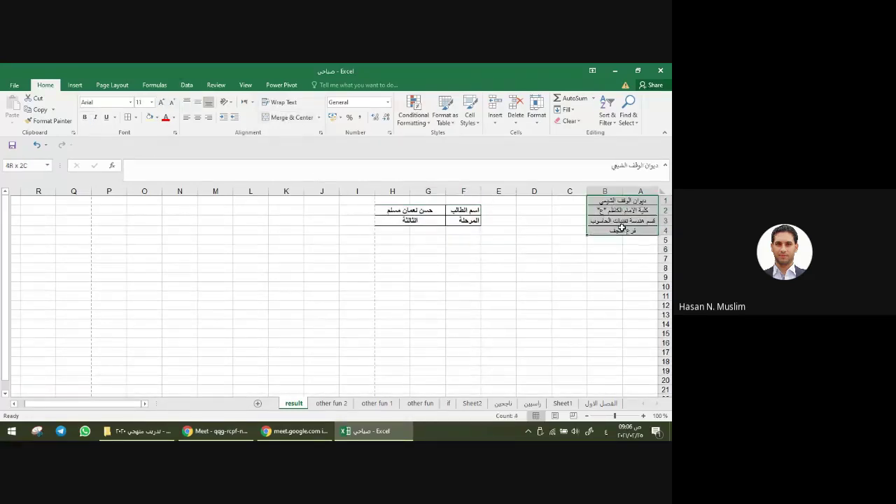
{"action": "left_click", "coordinate": [161, 102]}
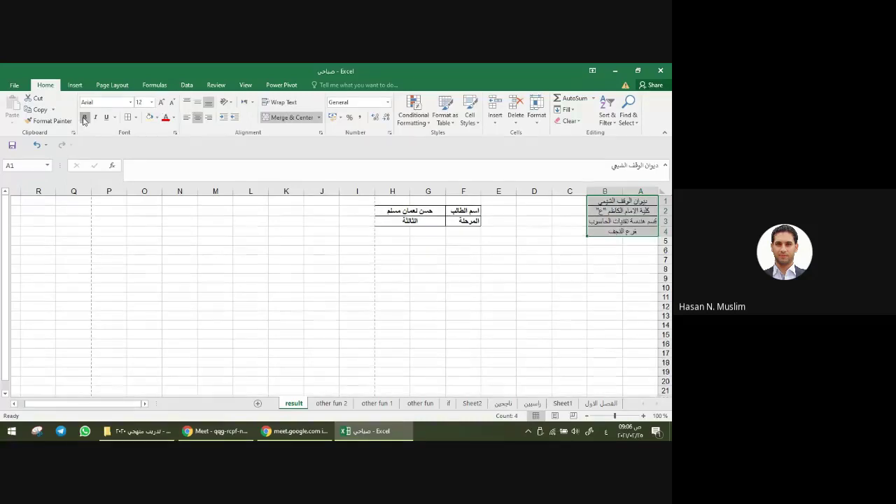
{"action": "left_click", "coordinate": [85, 117]}
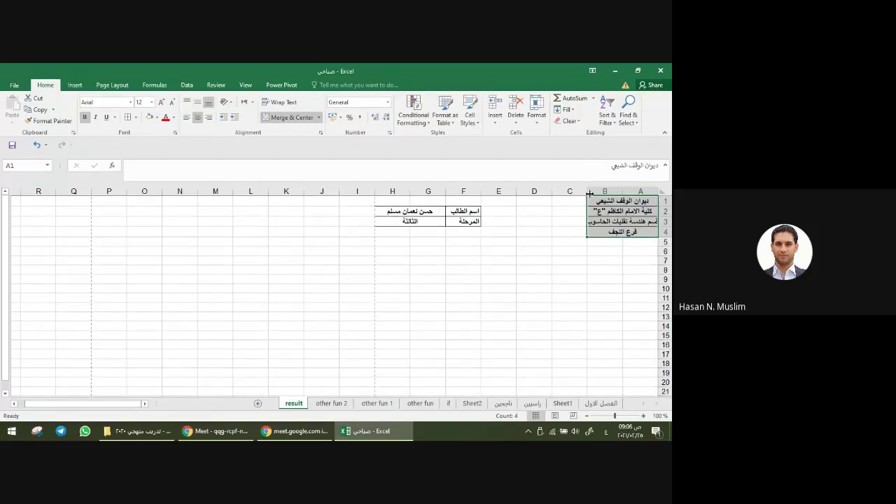
{"action": "left_click", "coordinate": [598, 232]}
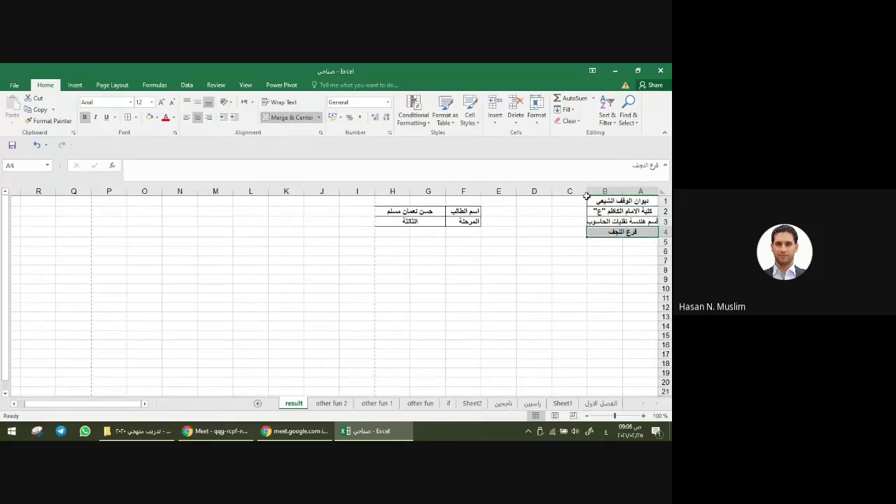
{"action": "left_click_drag", "start_coordinate": [587, 191], "coordinate": [581, 191]}
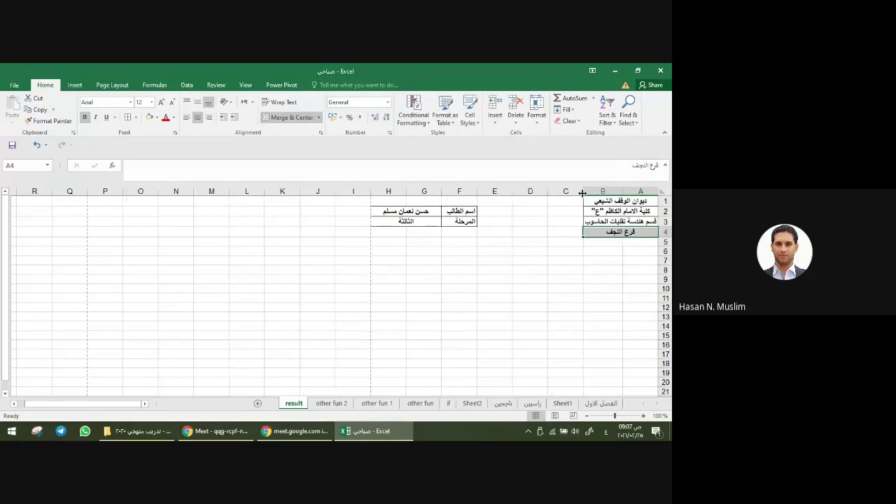
{"action": "left_click", "coordinate": [563, 243]}
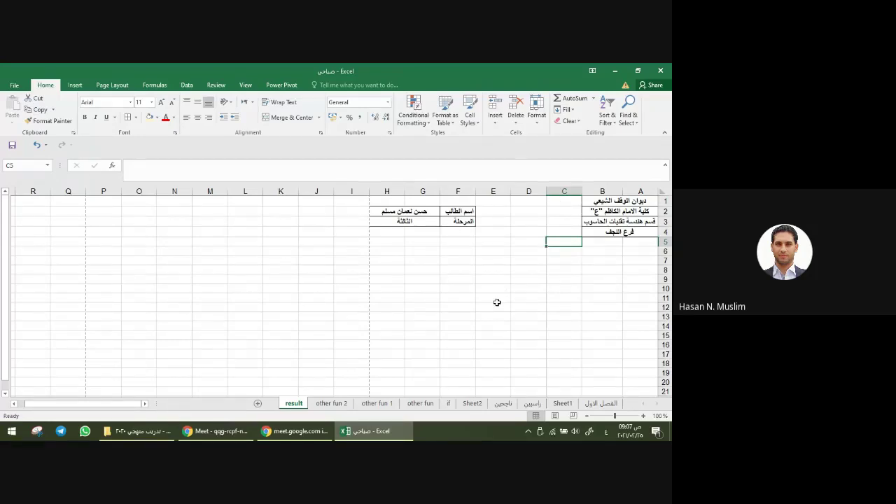
Step: Enter the label الدور in F4 and the value الأول in G4
{"action": "left_click", "coordinate": [456, 233]}
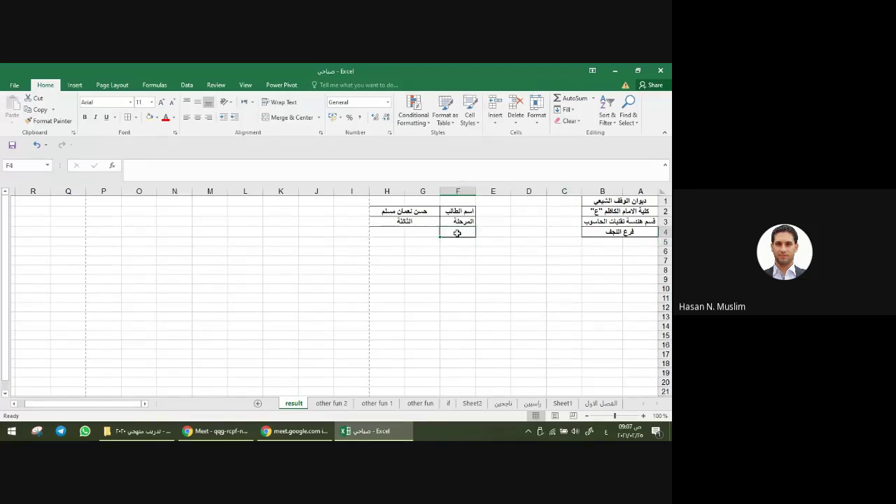
{"action": "type", "text": "المرحلة"}
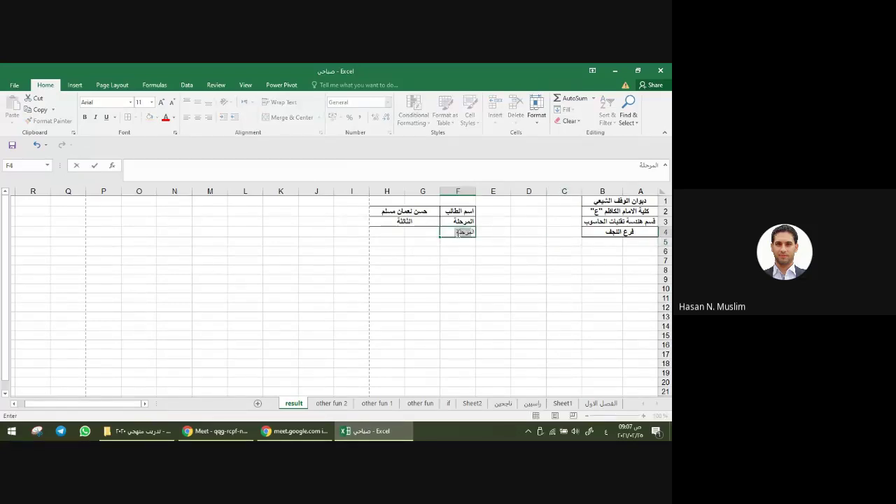
{"action": "key", "text": "BackSpace"}
{"action": "key", "text": "Tab"}
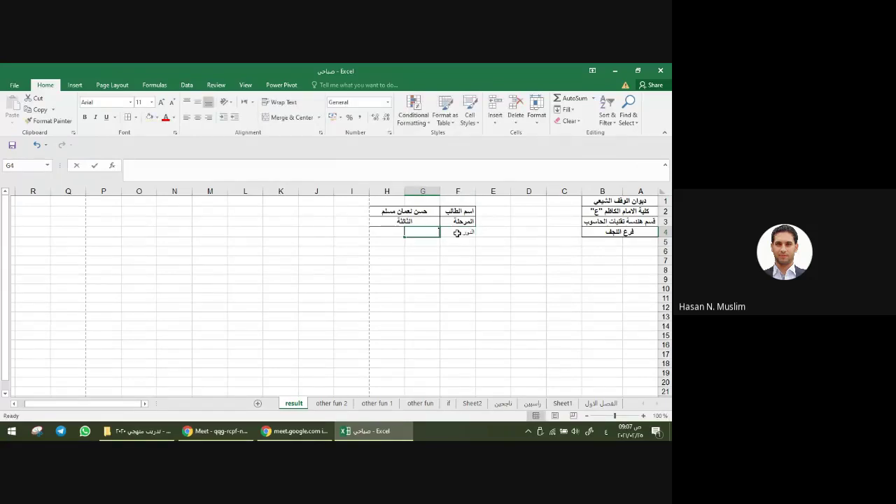
{"action": "type", "text": "الاول"}
{"action": "key", "text": "Return"}
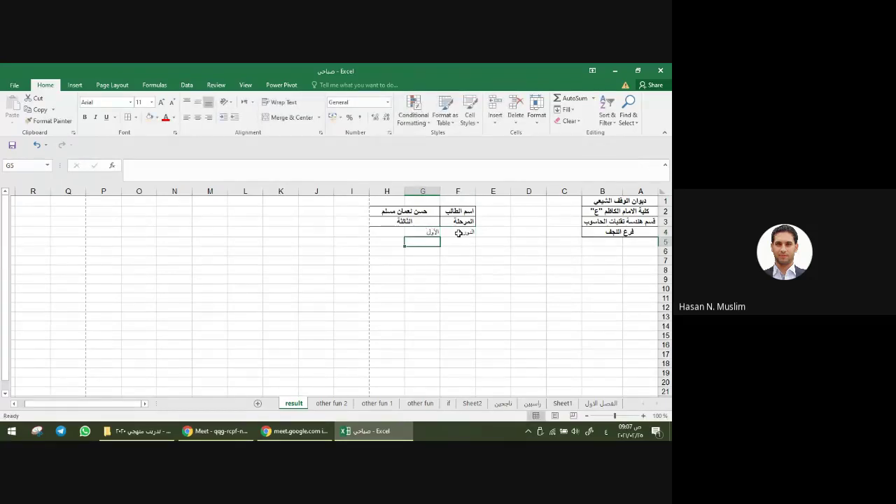
Step: Merge and centre الأول across G4:H4, bold at font size 12
{"action": "left_click_drag", "start_coordinate": [420, 232], "coordinate": [392, 232]}
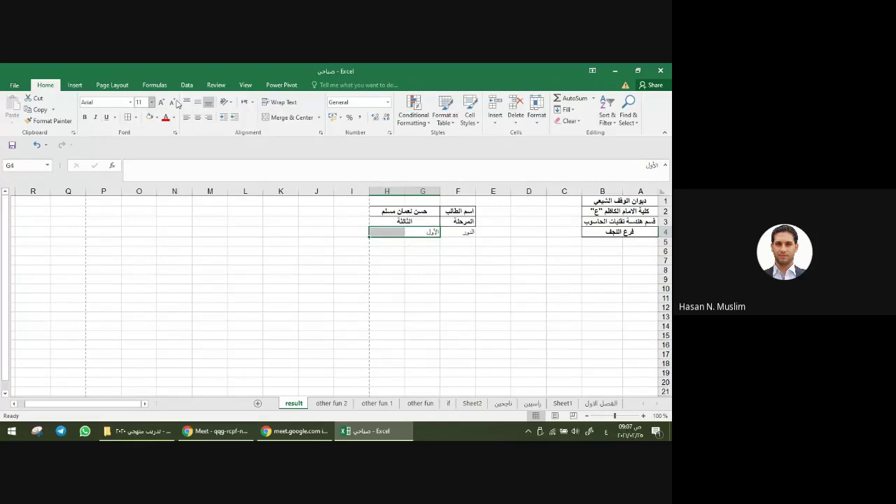
{"action": "left_click", "coordinate": [289, 117]}
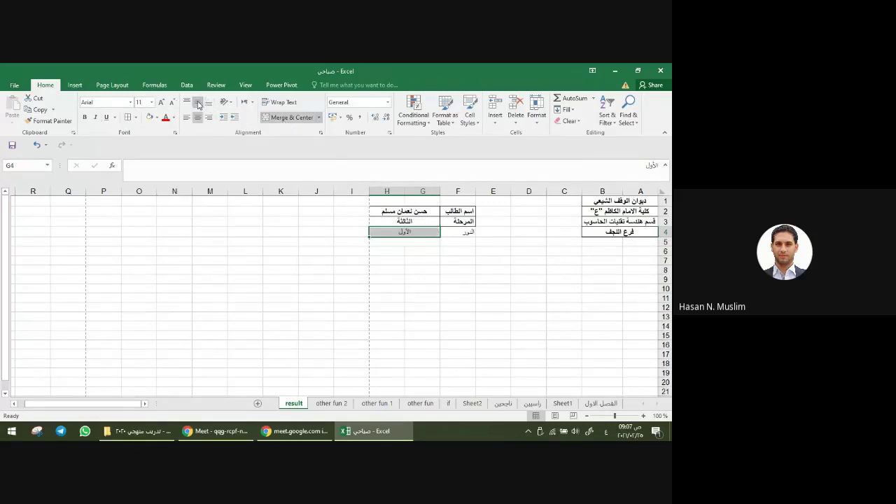
{"action": "left_click", "coordinate": [85, 118]}
{"action": "left_click", "coordinate": [161, 102]}
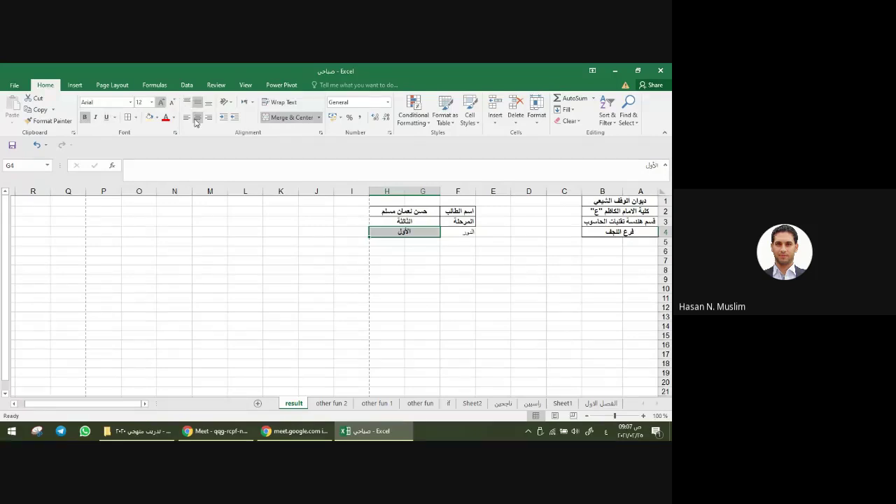
{"action": "left_click", "coordinate": [455, 280]}
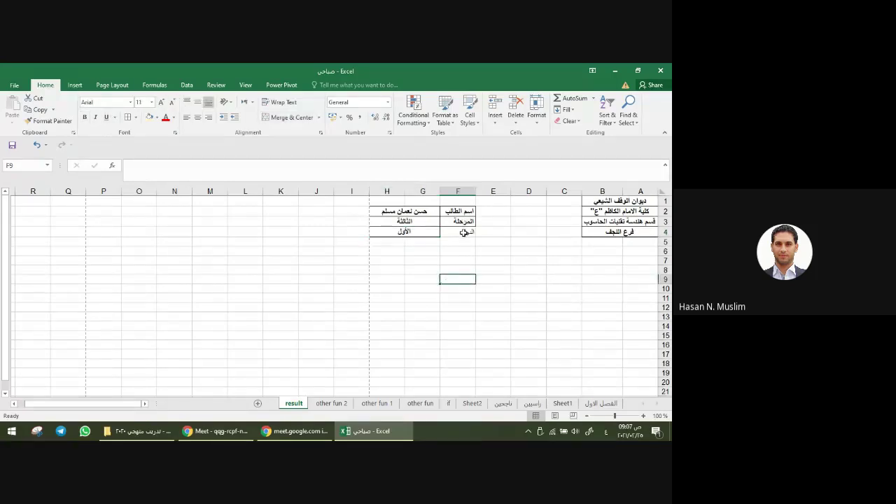
Step: Copy F3's formatting onto the F4 label with Format Painter
{"action": "left_click_drag", "start_coordinate": [459, 211], "coordinate": [459, 232]}
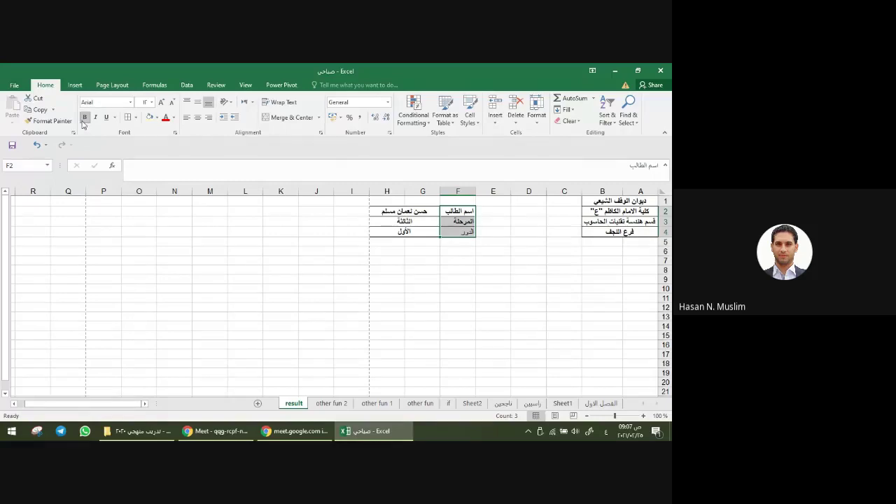
{"action": "left_click", "coordinate": [414, 307]}
{"action": "left_click", "coordinate": [458, 223]}
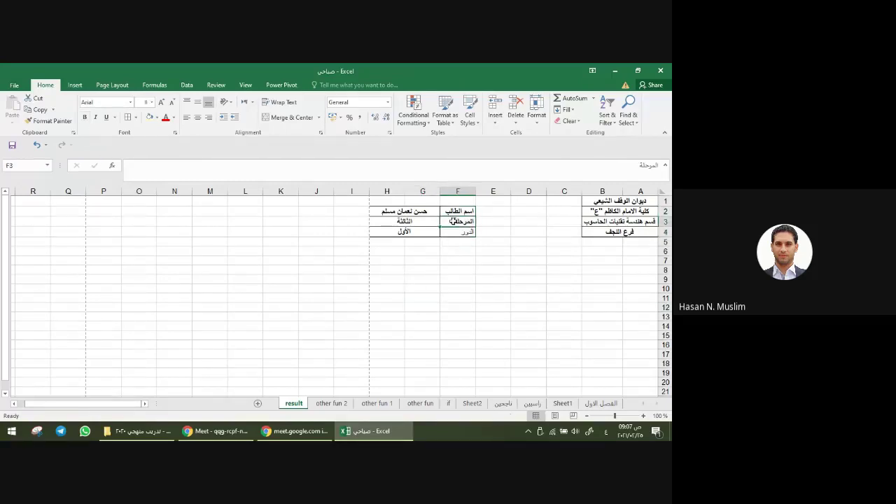
{"action": "left_click", "coordinate": [48, 120]}
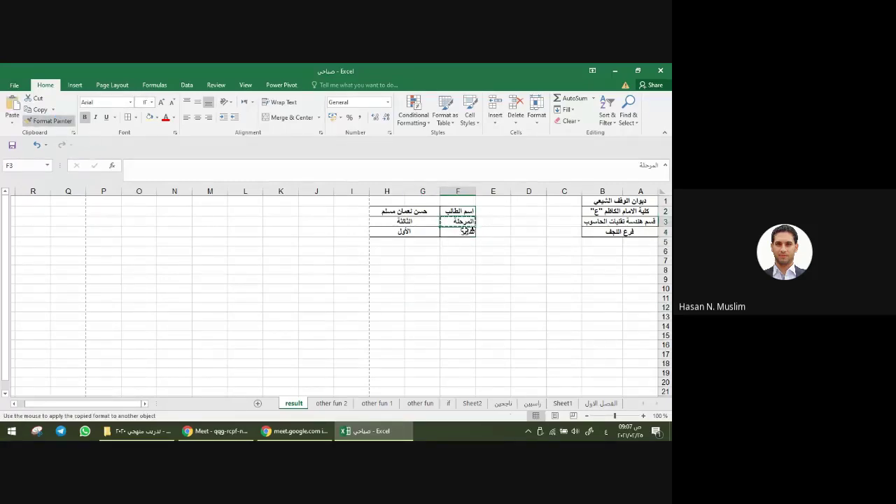
{"action": "left_click", "coordinate": [458, 232]}
{"action": "left_click", "coordinate": [483, 290]}
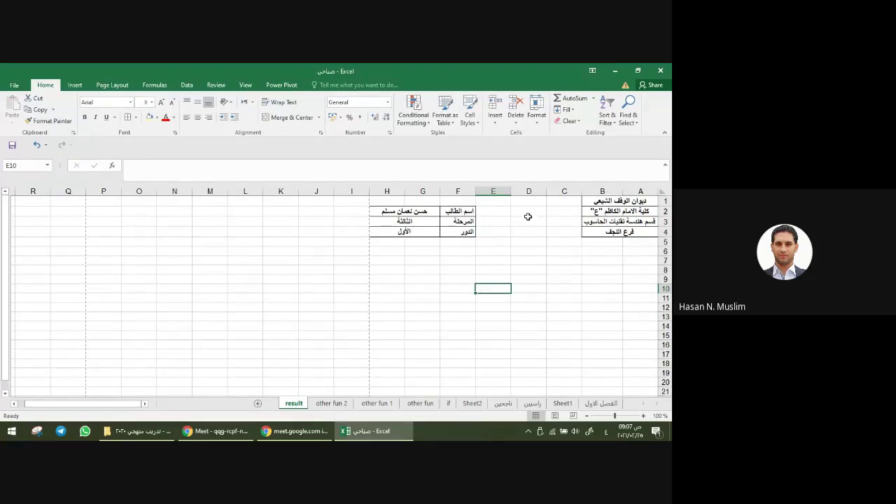
Step: Insert the picture '1 - Copy' from D:\Al-Kadhum College\شعار الكلية
{"action": "left_click", "coordinate": [74, 85]}
{"action": "left_click", "coordinate": [118, 119]}
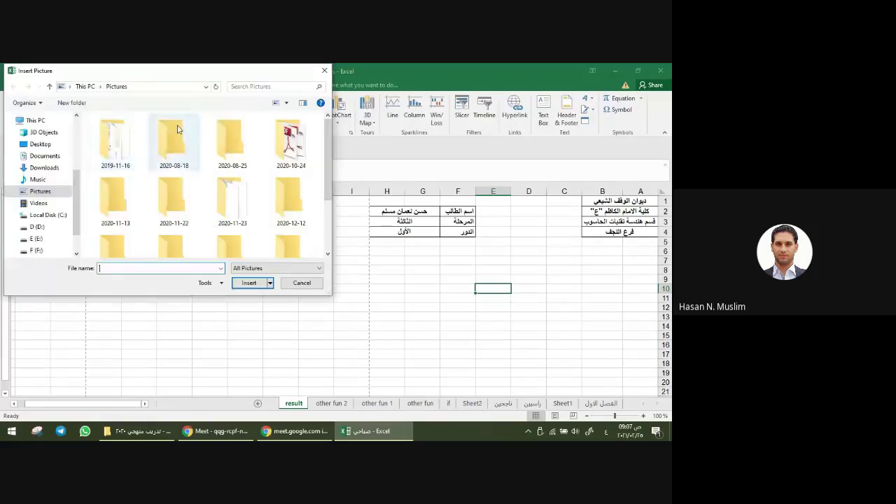
{"action": "left_click", "coordinate": [37, 227]}
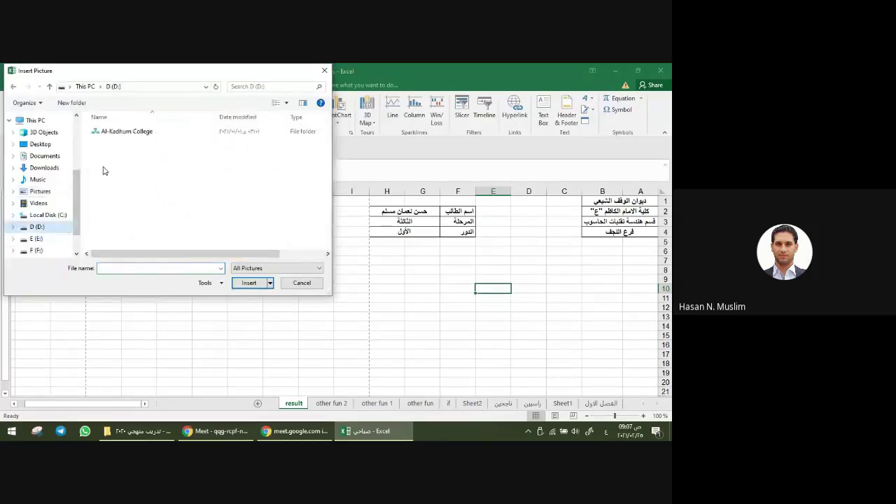
{"action": "double_click", "coordinate": [135, 136]}
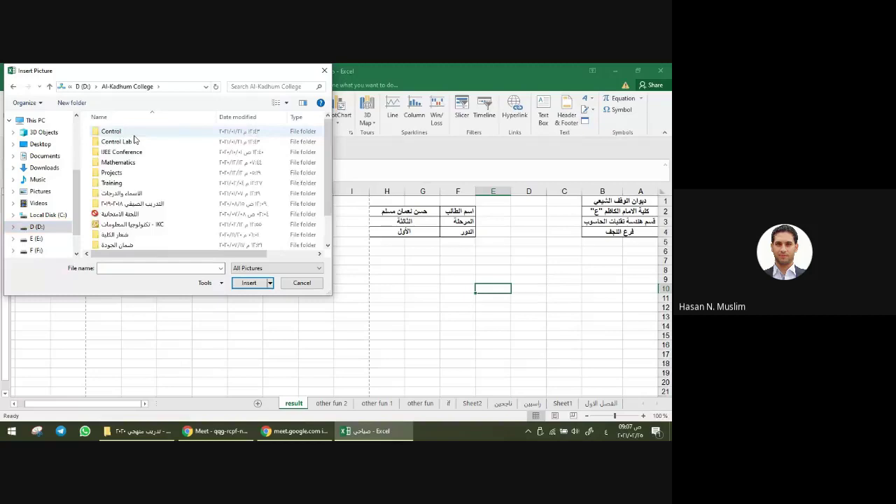
{"action": "scroll", "coordinate": [143, 219], "scroll_direction": "down", "scroll_amount": 1}
{"action": "double_click", "coordinate": [126, 202]}
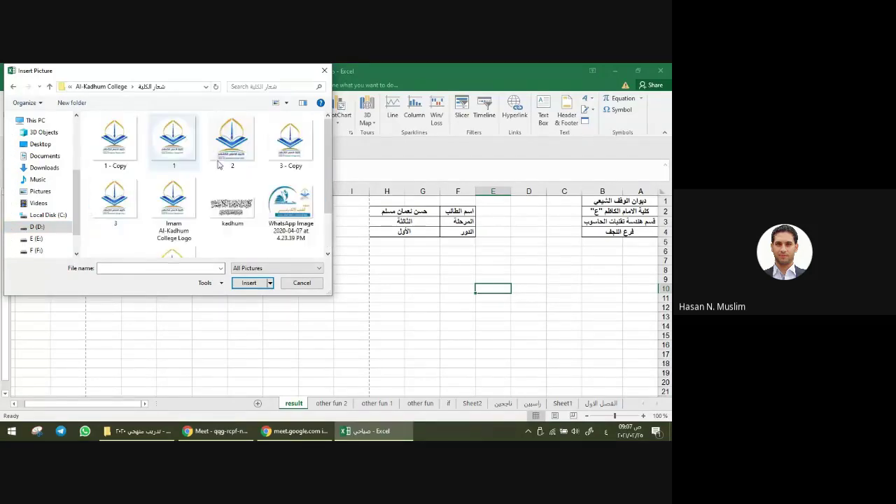
{"action": "double_click", "coordinate": [116, 140]}
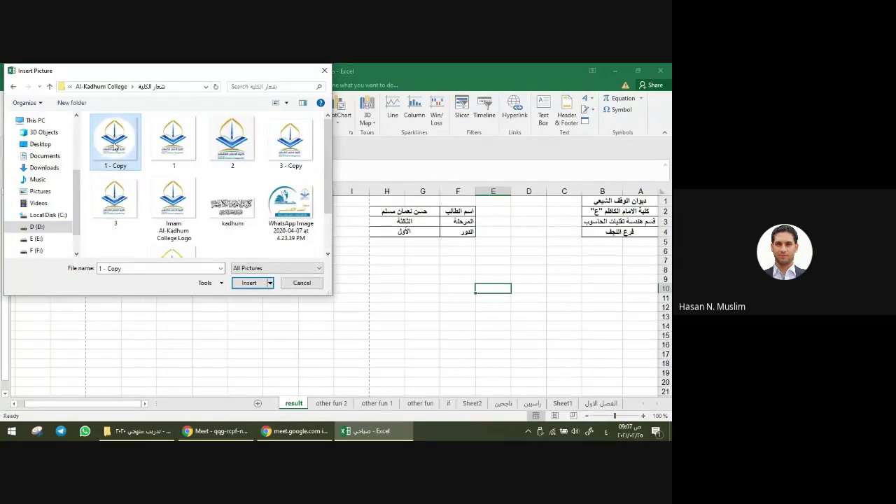
Step: Zoom out and shrink the oversized logo to a much smaller size
{"action": "scroll", "coordinate": [466, 311], "scroll_direction": "down", "scroll_amount": 7}
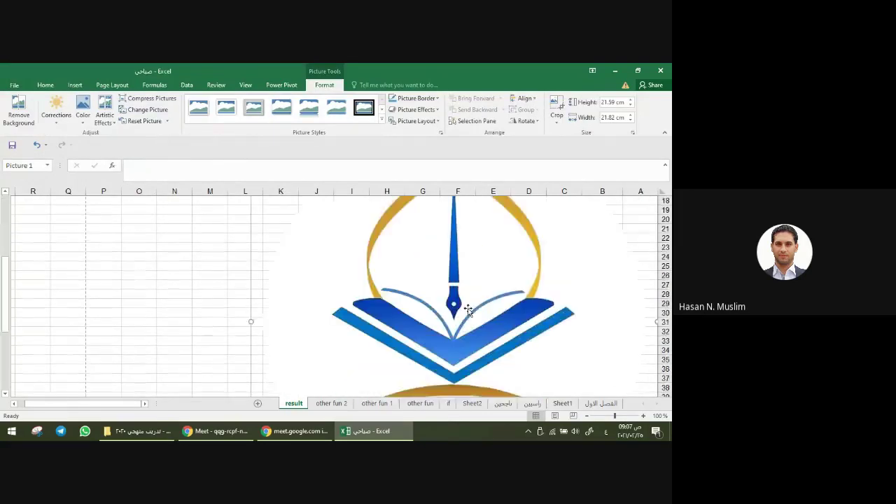
{"action": "scroll", "coordinate": [468, 310], "scroll_direction": "down", "scroll_amount": 2}
{"action": "left_click", "coordinate": [587, 416]}
{"action": "left_click", "coordinate": [587, 416]}
{"action": "left_click", "coordinate": [587, 416]}
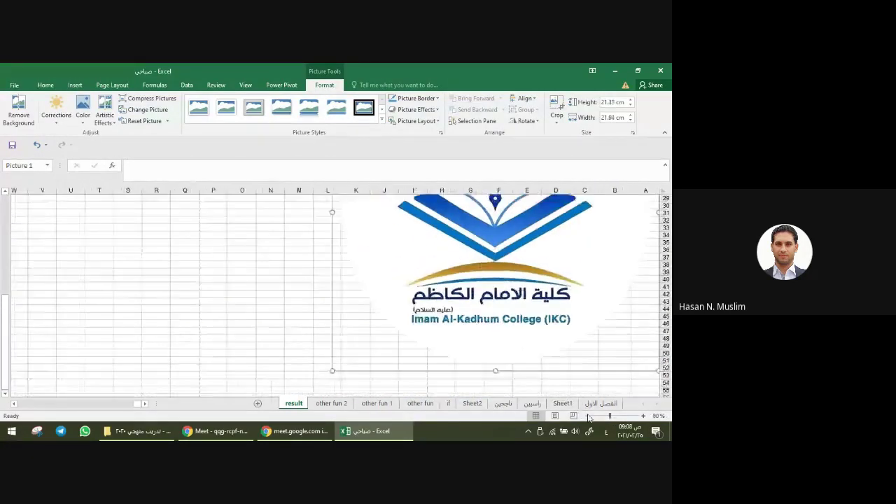
{"action": "left_click", "coordinate": [587, 416]}
{"action": "left_click", "coordinate": [587, 416]}
{"action": "mouse_move", "coordinate": [463, 340]}
{"action": "left_mouse_down"}
{"action": "mouse_move", "coordinate": [460, 363]}
{"action": "mouse_move", "coordinate": [568, 236]}
{"action": "left_mouse_up"}
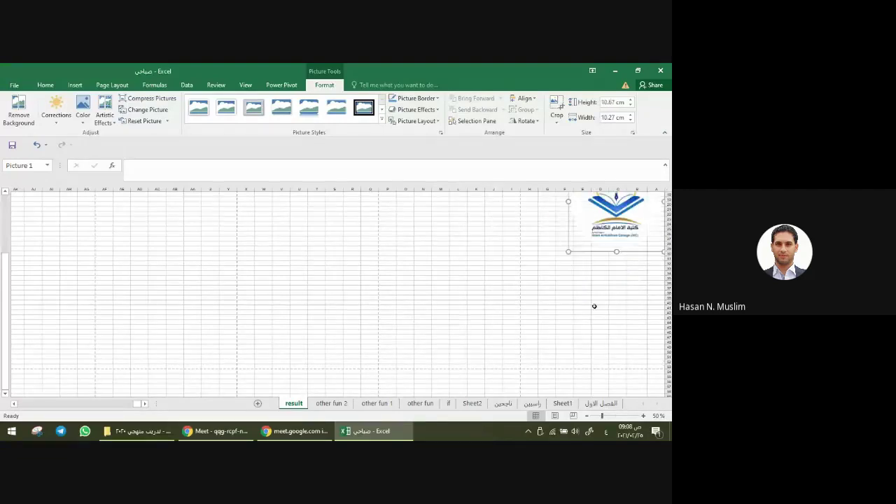
{"action": "scroll", "coordinate": [594, 306], "scroll_direction": "up", "scroll_amount": 5}
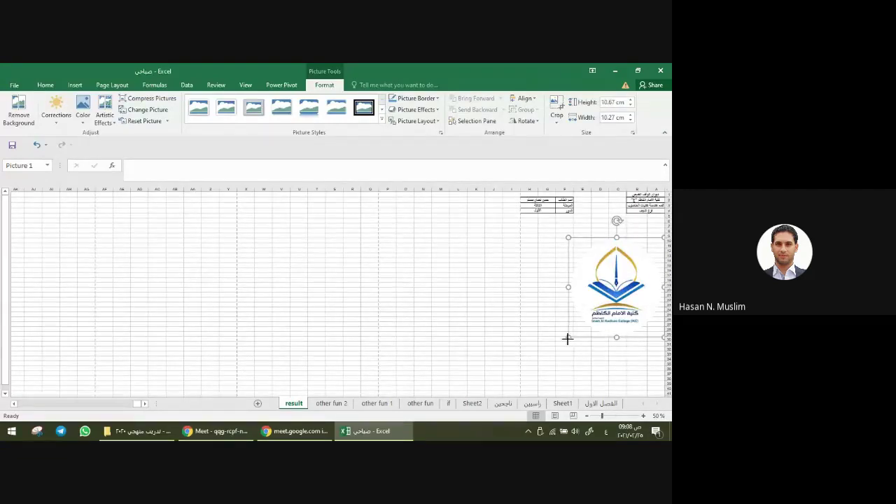
{"action": "mouse_move", "coordinate": [568, 338]}
{"action": "left_mouse_down"}
{"action": "mouse_move", "coordinate": [626, 275]}
{"action": "mouse_move", "coordinate": [599, 211]}
{"action": "left_mouse_up"}
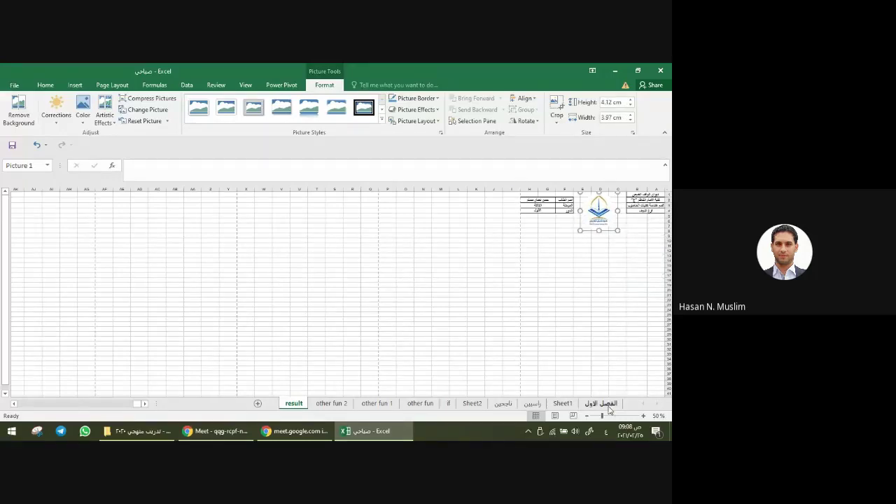
Step: Zoom back to 110% and resize the logo to about 3 cm beside the header
{"action": "left_click", "coordinate": [643, 416]}
{"action": "left_click", "coordinate": [643, 416]}
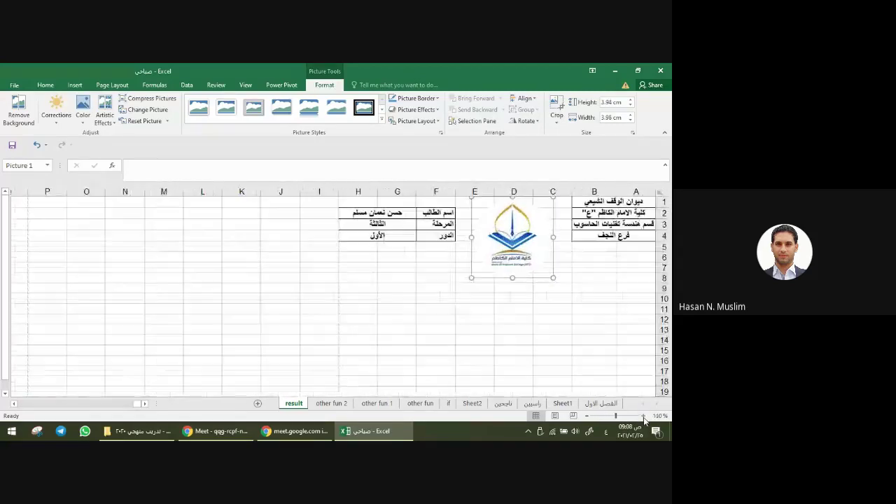
{"action": "left_click", "coordinate": [475, 351]}
{"action": "left_click", "coordinate": [495, 273]}
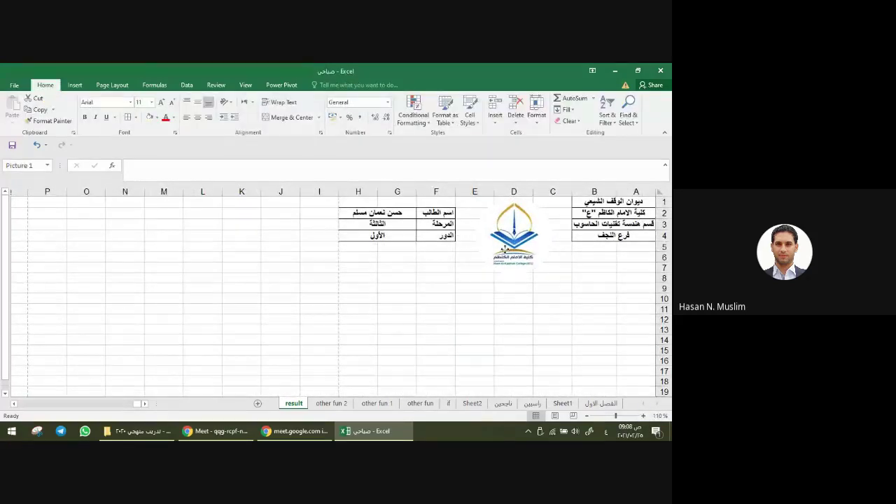
{"action": "left_click_drag", "start_coordinate": [473, 277], "coordinate": [524, 241]}
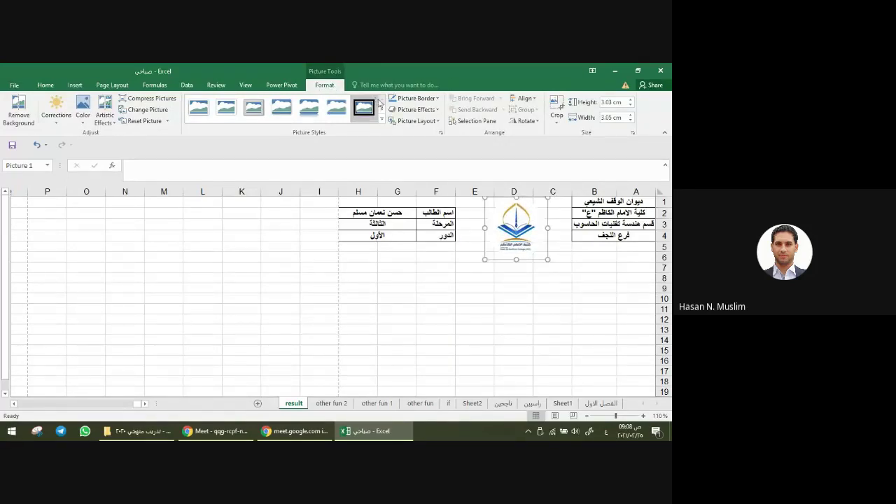
{"action": "left_click", "coordinate": [500, 309]}
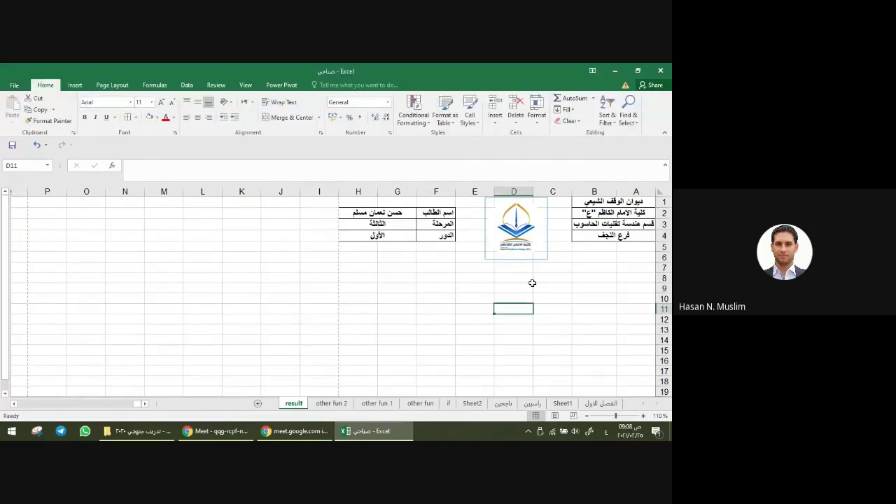
Step: Crop the college logo to an Oval shape with Crop to Shape
{"action": "left_click", "coordinate": [514, 222]}
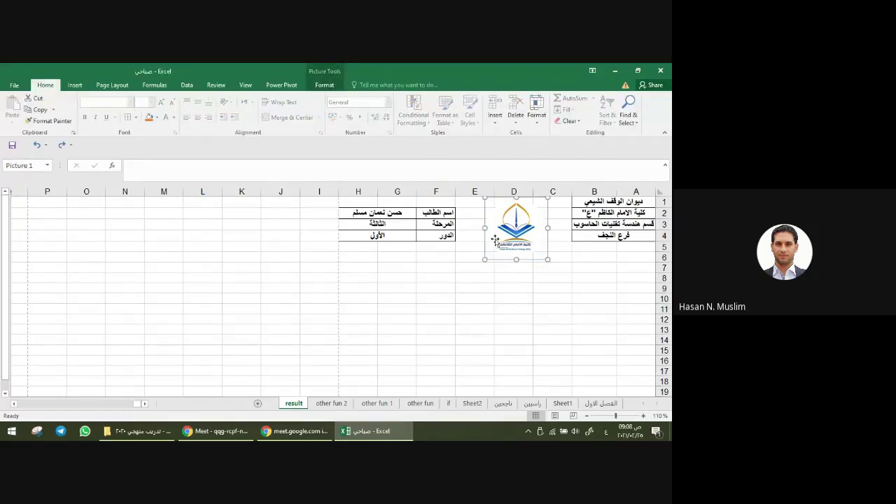
{"action": "left_click", "coordinate": [324, 85]}
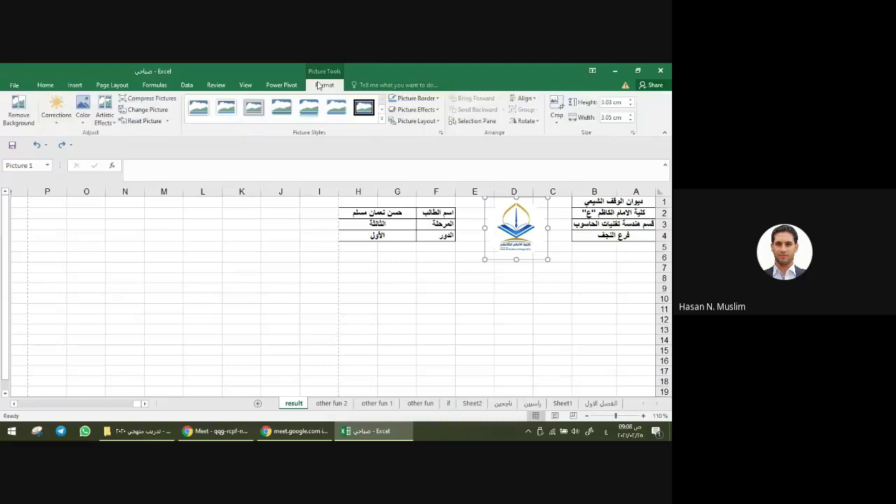
{"action": "left_click", "coordinate": [559, 121]}
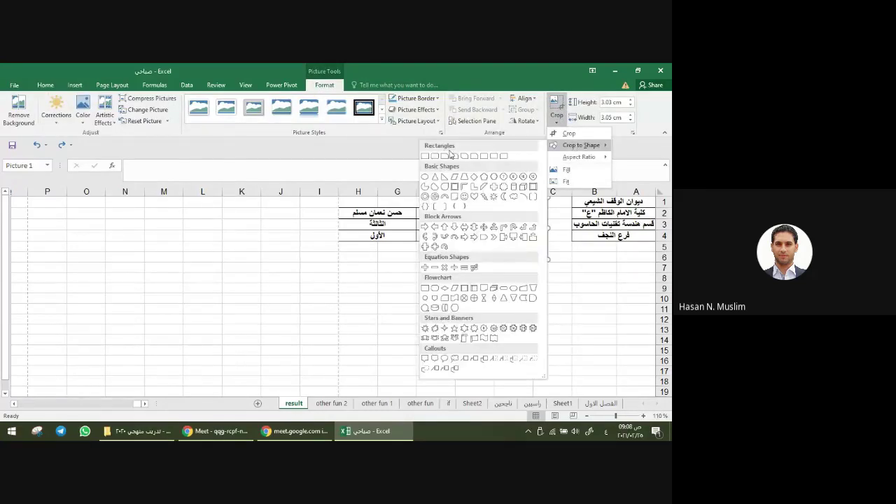
{"action": "left_click", "coordinate": [427, 181]}
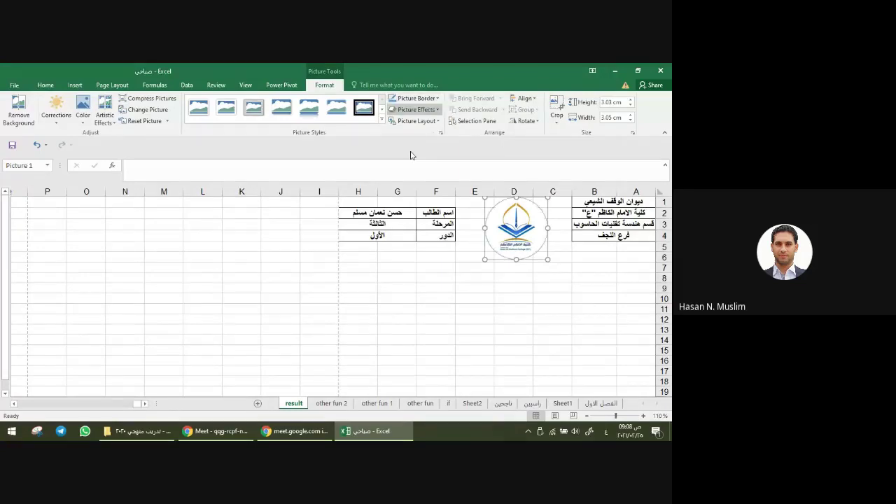
{"action": "left_click", "coordinate": [494, 321]}
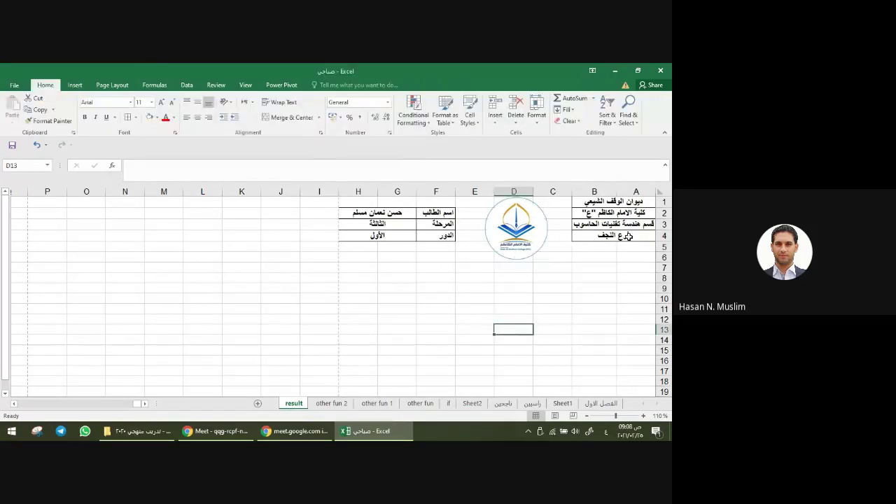
{"action": "left_click_drag", "start_coordinate": [627, 202], "coordinate": [630, 223]}
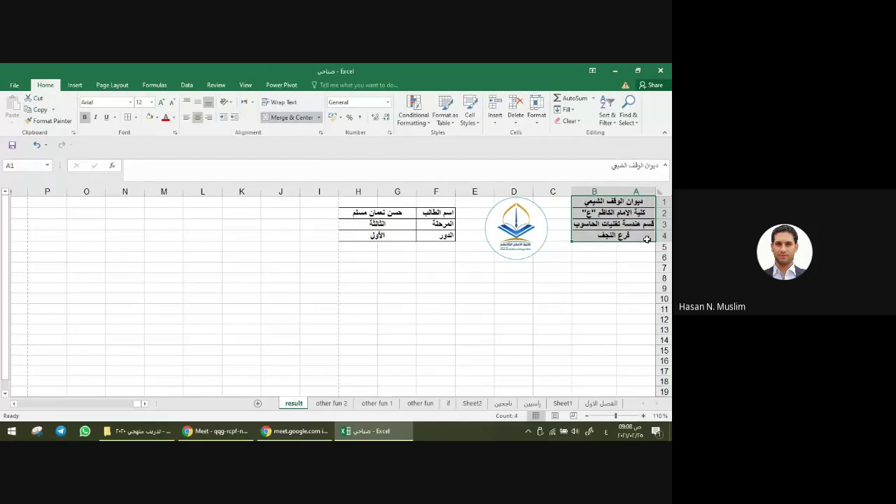
{"action": "left_click", "coordinate": [639, 269]}
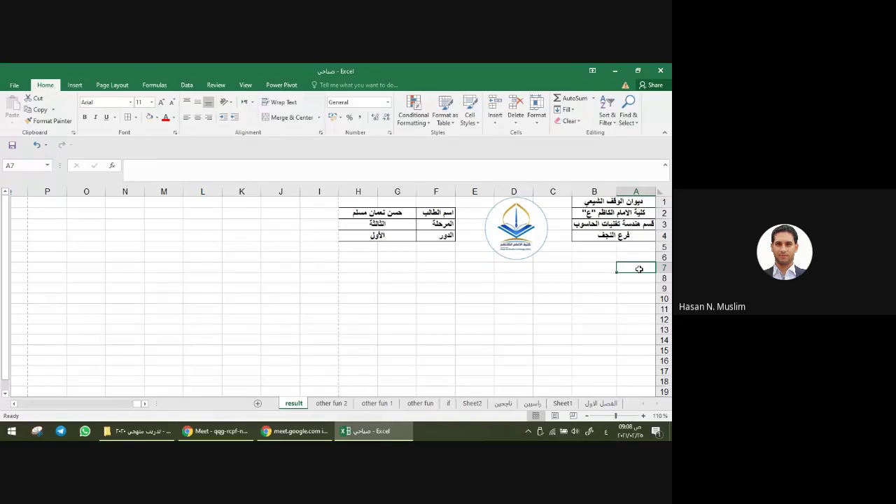
Step: Enter the heading اسم المادة in B7, pausing to mute the Google Meet microphone
{"action": "key", "text": "Tab"}
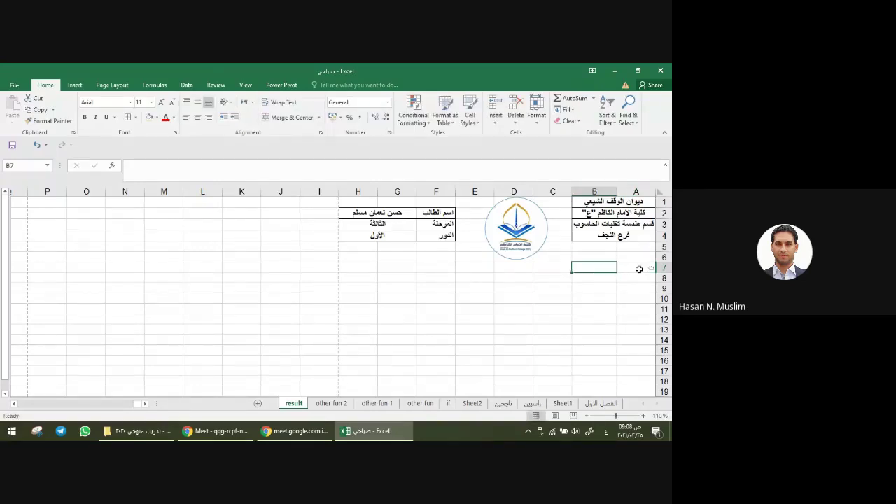
{"action": "type", "text": "اسم ال"}
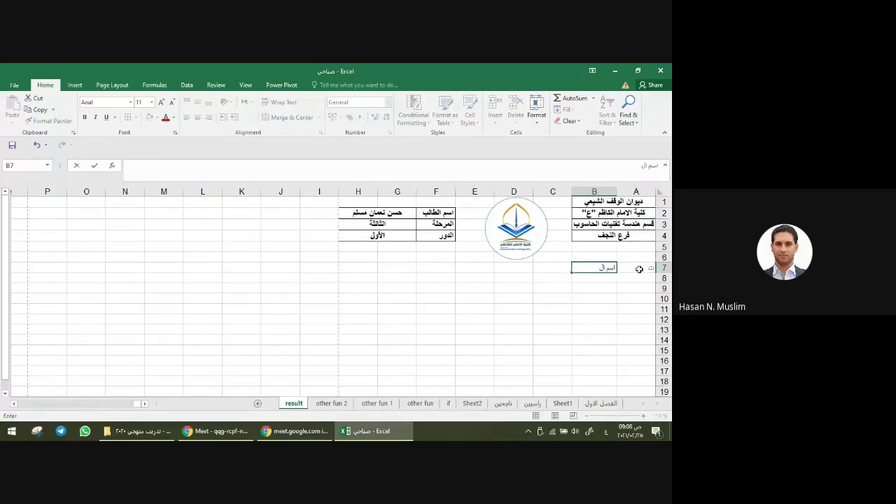
{"action": "type", "text": "ما"}
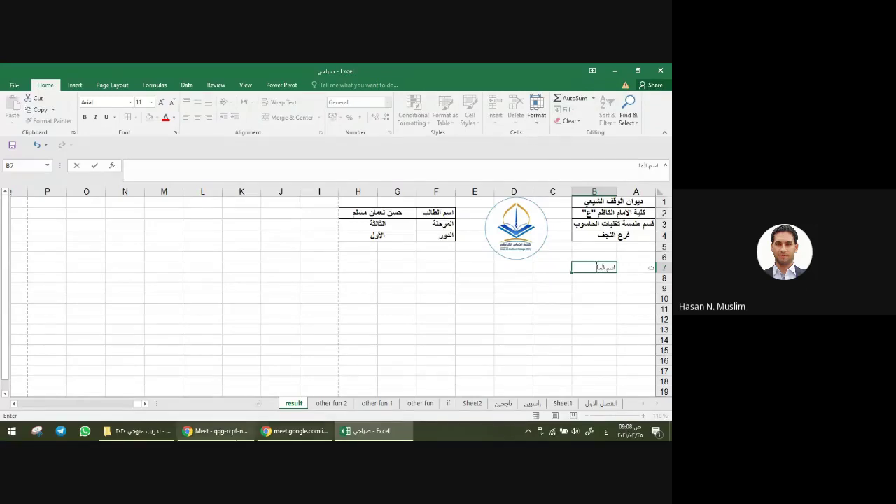
{"action": "left_click", "coordinate": [217, 430]}
{"action": "left_click", "coordinate": [377, 403]}
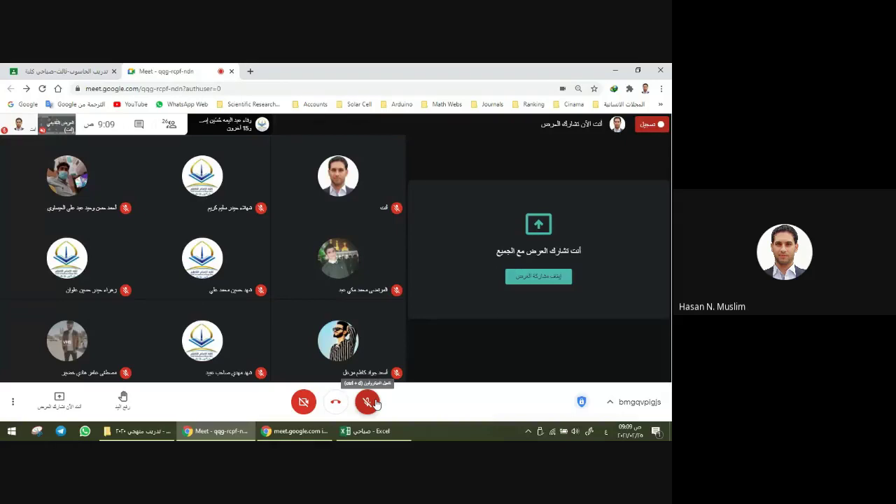
{"action": "left_click", "coordinate": [365, 430]}
{"action": "type", "text": "اسم الما"}
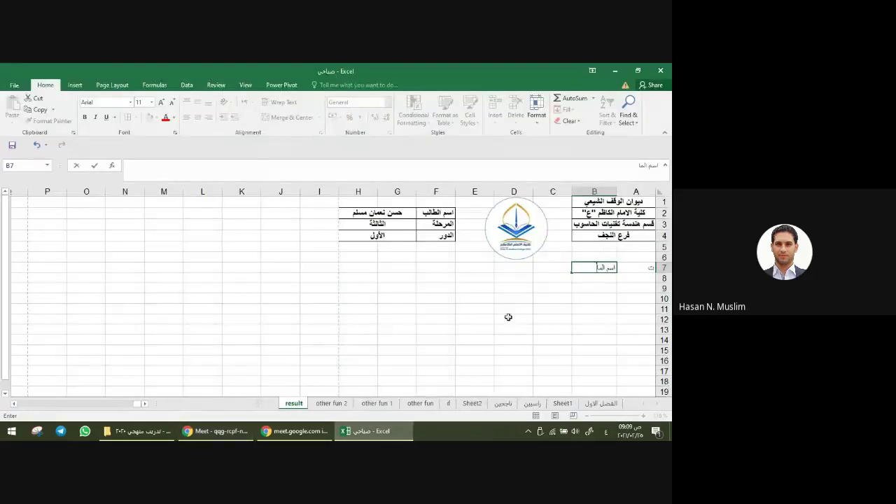
{"action": "type", "text": "دة"}
{"action": "key", "text": "Tab"}
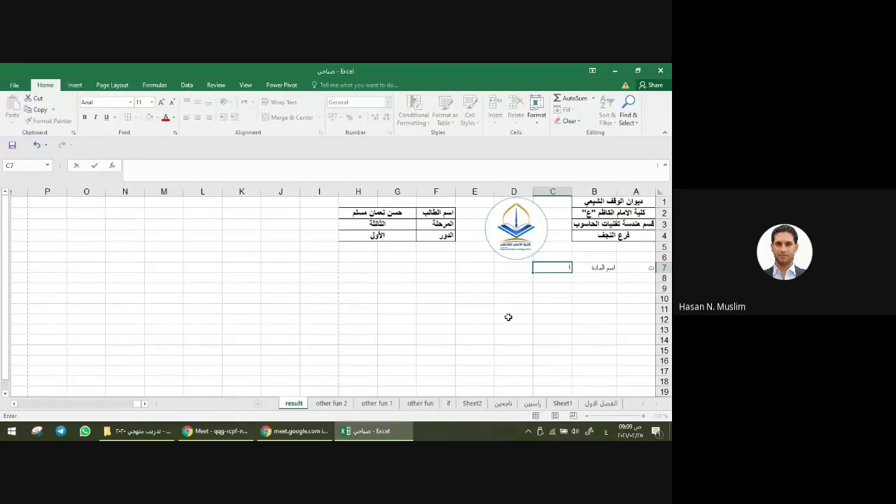
Step: Enter the heading التقييم in C7, correcting earlier mistyped attempts
{"action": "type", "text": "ل"}
{"action": "type", "text": "در"}
{"action": "key", "text": "BackSpace"}
{"action": "key", "text": "BackSpace"}
{"action": "key", "text": "Escape"}
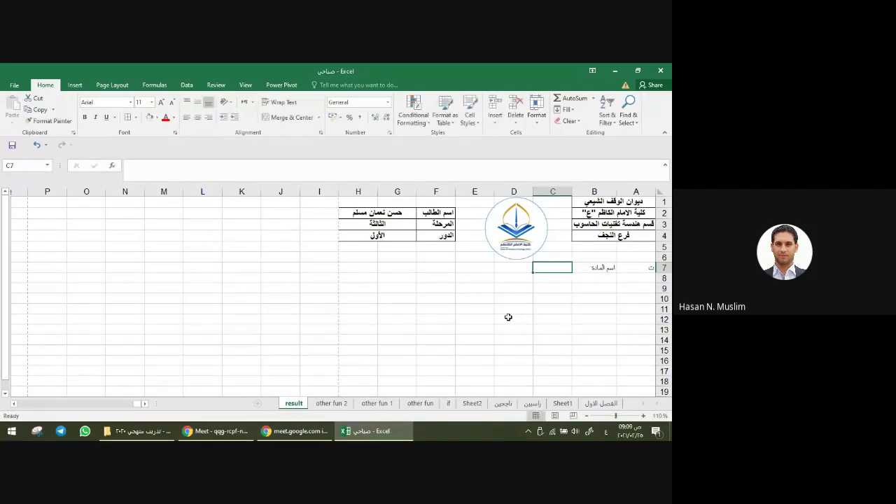
{"action": "type", "text": "النت"}
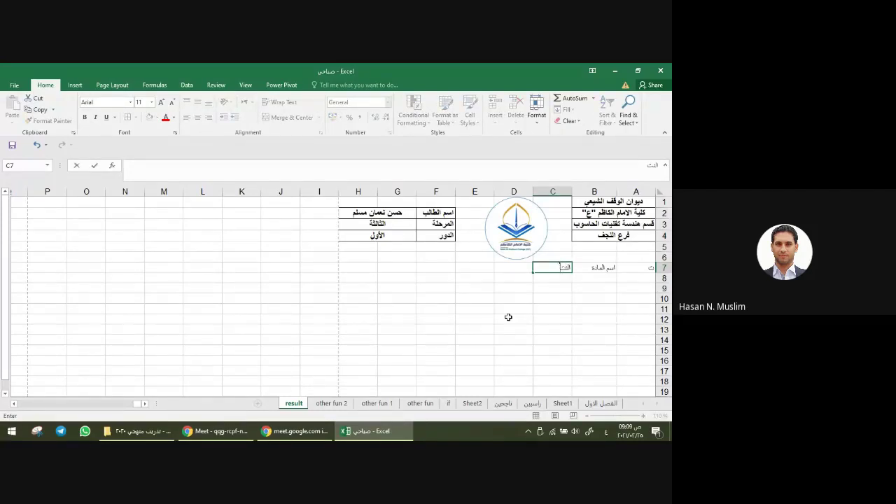
{"action": "type", "text": "يجة"}
{"action": "key", "text": "BackSpace"}
{"action": "key", "text": "BackSpace"}
{"action": "key", "text": "BackSpace"}
{"action": "key", "text": "BackSpace"}
{"action": "type", "text": "تقي"}
{"action": "type", "text": "يم"}
{"action": "key", "text": "Return"}
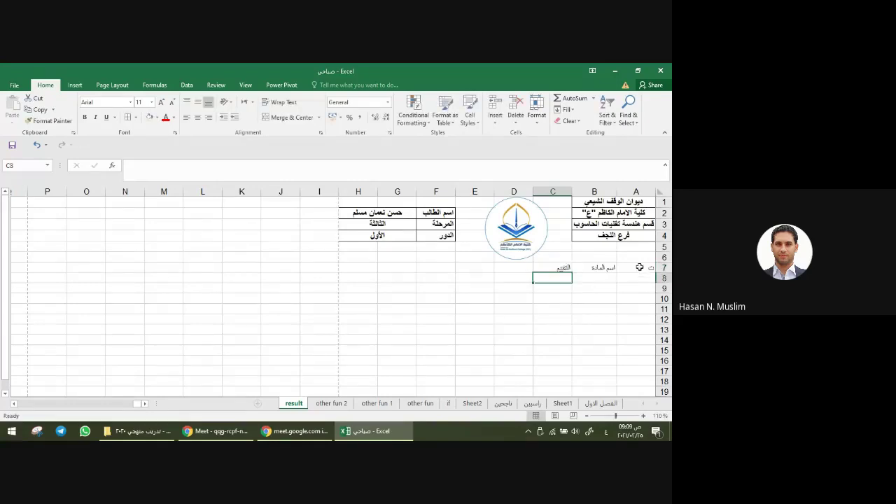
Step: Make the A7:C7 headings bold at size 12 and widen column B
{"action": "left_click_drag", "start_coordinate": [643, 269], "coordinate": [564, 268]}
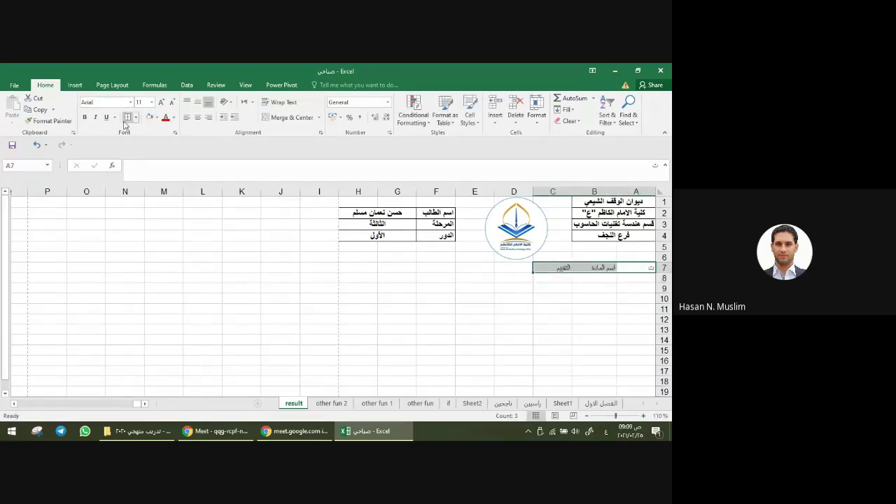
{"action": "left_click", "coordinate": [161, 103]}
{"action": "left_click", "coordinate": [84, 117]}
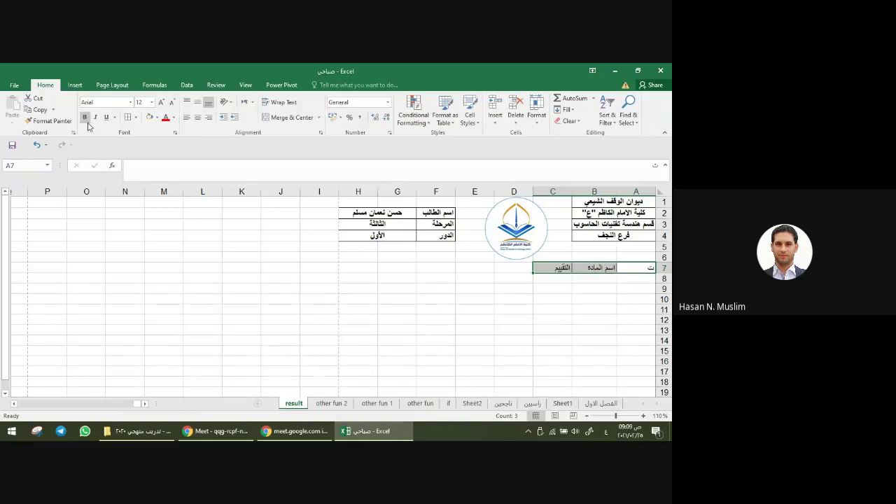
{"action": "left_click", "coordinate": [593, 279]}
{"action": "left_click_drag", "start_coordinate": [573, 189], "coordinate": [568, 190]}
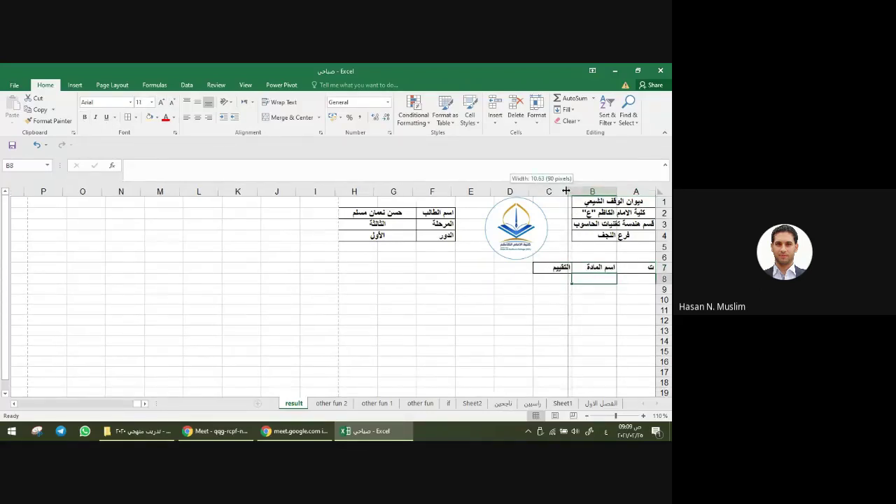
Step: Enter رياضيات هندسة متقدمة in B8 and autofit column B to fit it
{"action": "type", "text": "ر"}
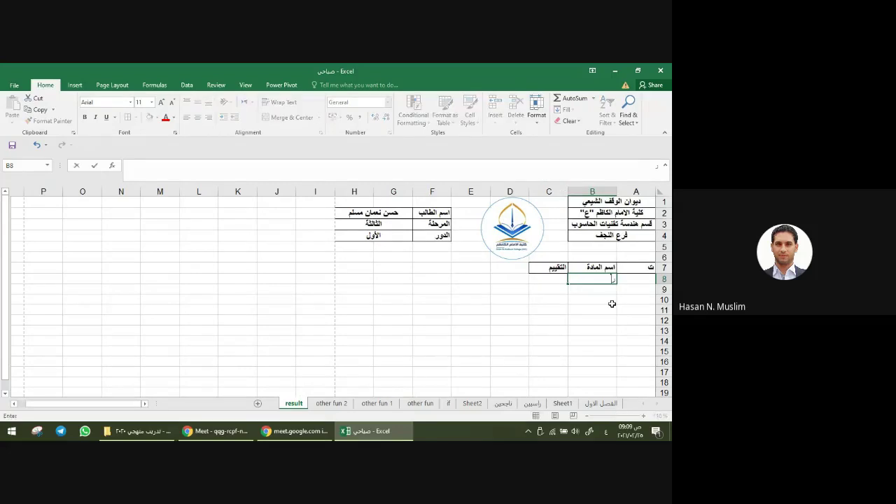
{"action": "type", "text": "ياضيات"}
{"action": "type", "text": " هندسة مت"}
{"action": "type", "text": "قدمة"}
{"action": "key", "text": "Tab"}
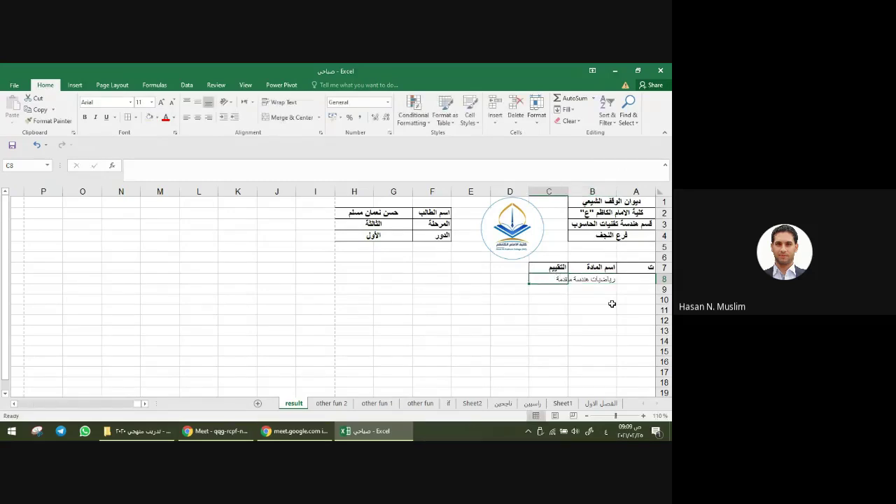
{"action": "double_click", "coordinate": [569, 191]}
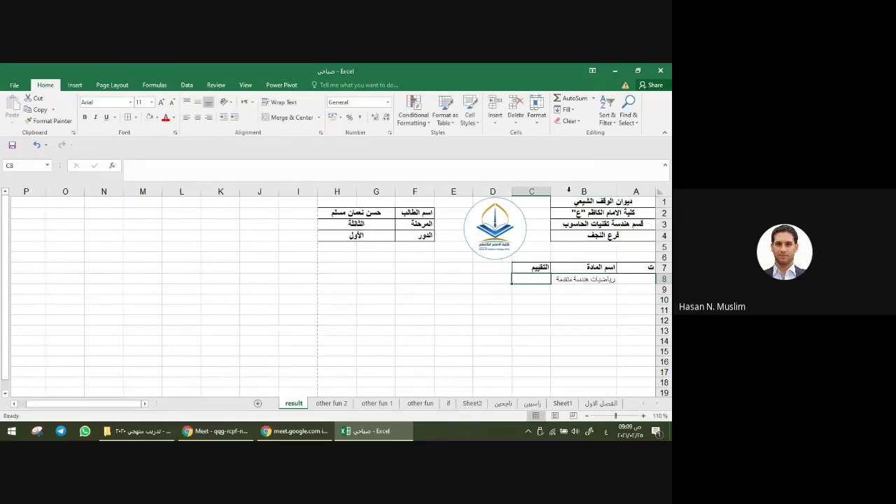
{"action": "left_click", "coordinate": [590, 289]}
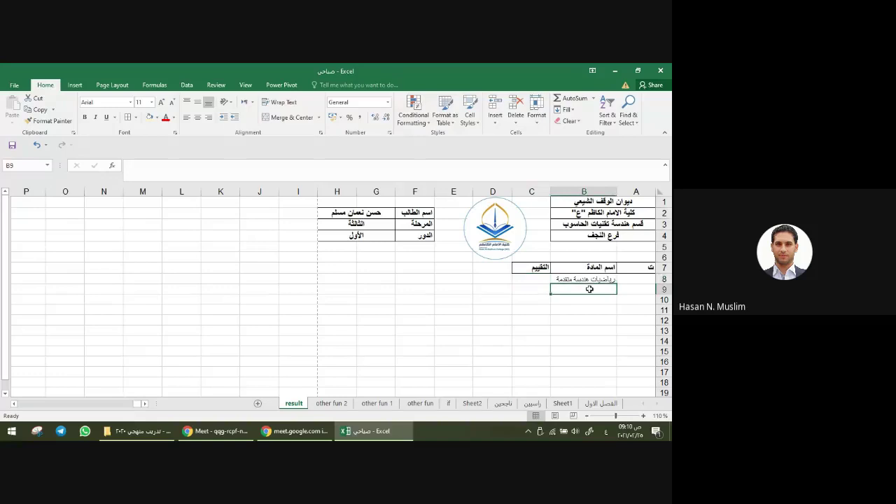
Step: Enter لغة جافا, معالجة الاشارة الرقمية and مارية الحاسوب in B9–B11, fixing a typo
{"action": "type", "text": "لغة "}
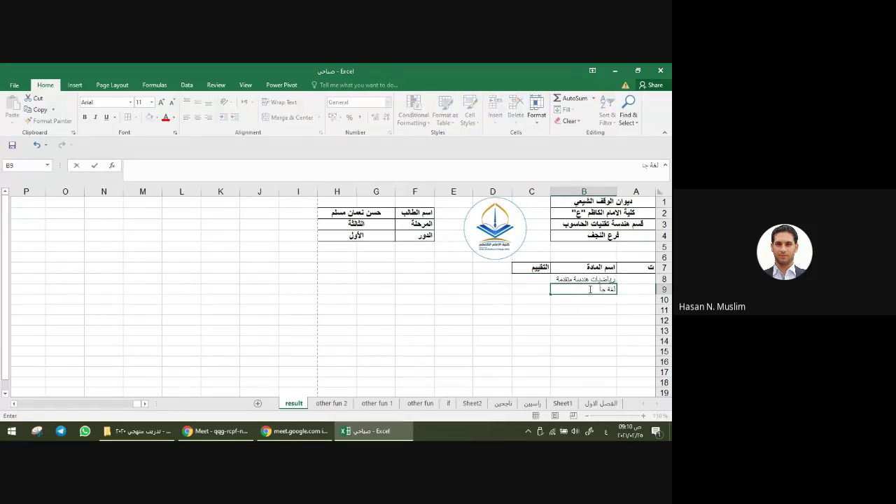
{"action": "type", "text": "جافا"}
{"action": "key", "text": "Return"}
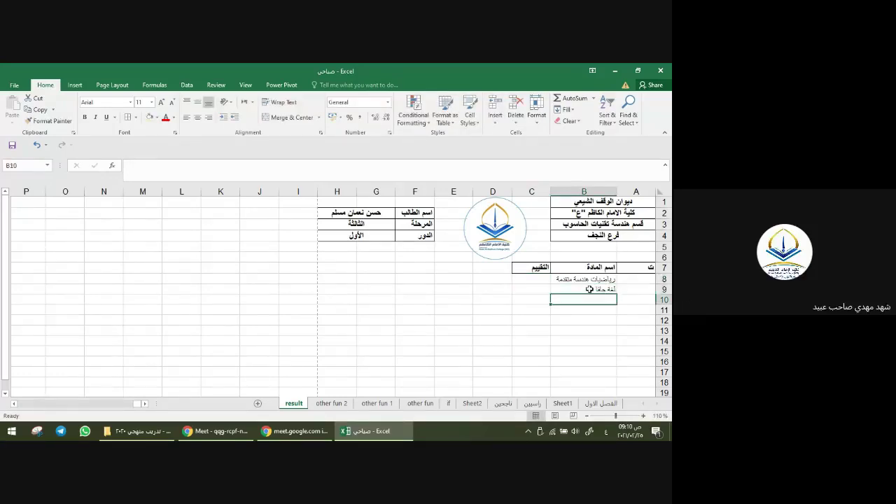
{"action": "type", "text": "معالجة"}
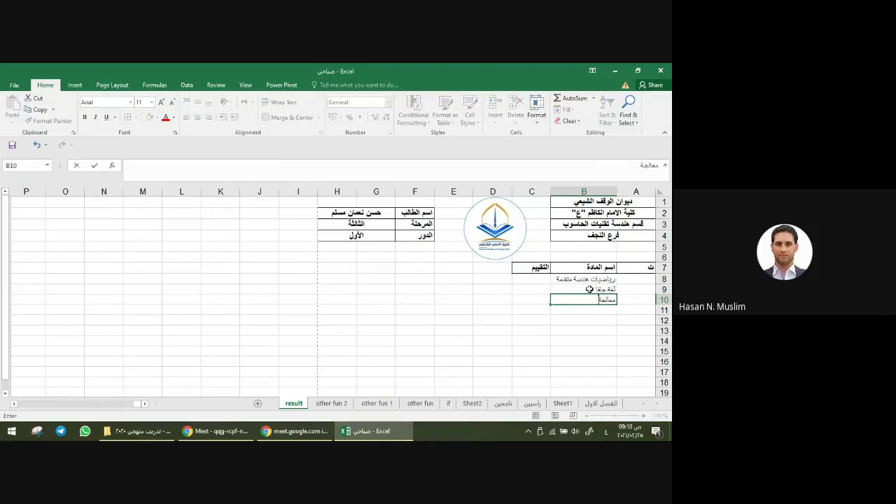
{"action": "type", "text": " الاشارة"}
{"action": "type", "text": " الرقمية"}
{"action": "key", "text": "Return"}
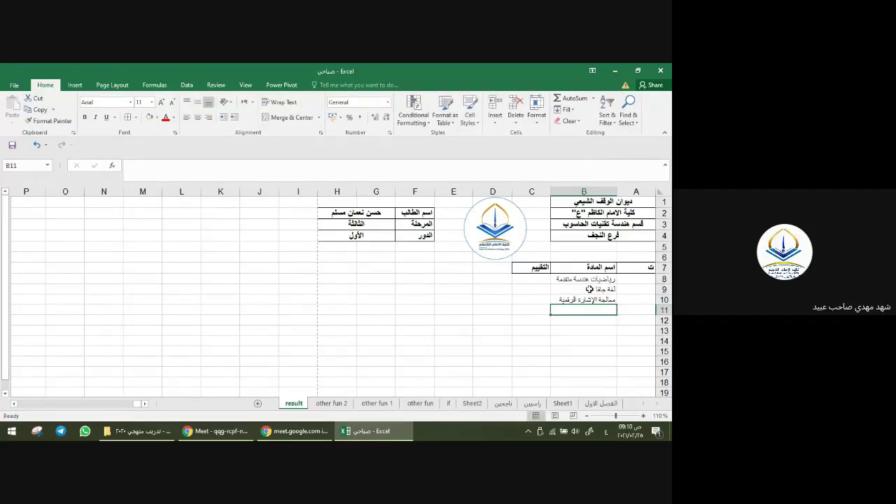
{"action": "type", "text": "معام"}
{"action": "key", "text": "BackSpace"}
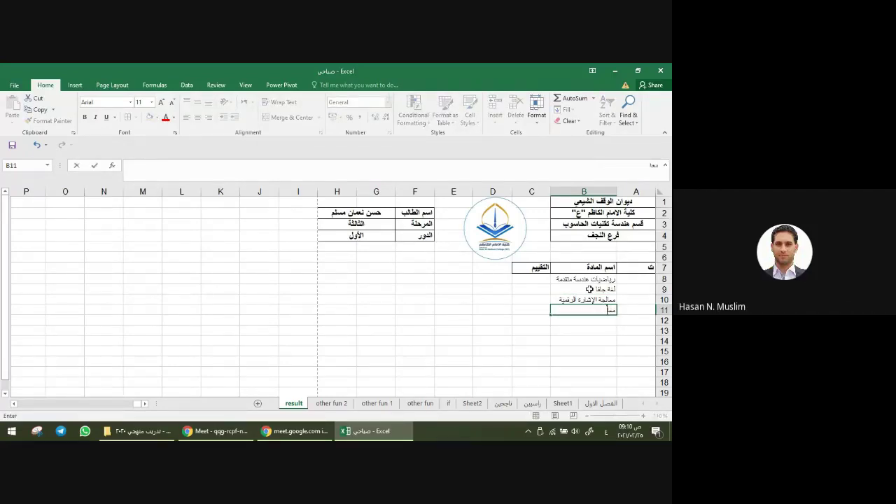
{"action": "key", "text": "BackSpace"}
{"action": "type", "text": "مار"}
{"action": "type", "text": "ية ال"}
{"action": "type", "text": "حاسوب"}
{"action": "key", "text": "Return"}
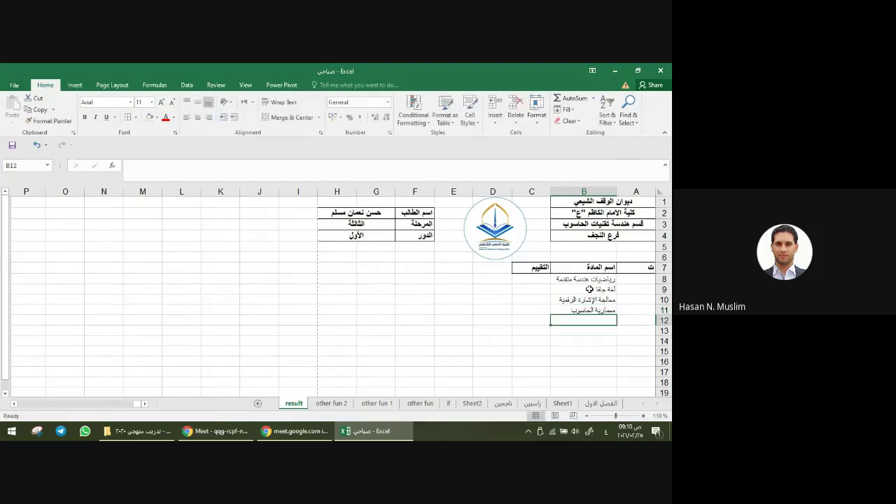
Step: Enter هندسة اتصالات, هندسة برمجيات and قواعد بيانات in B12–B14
{"action": "type", "text": "هن"}
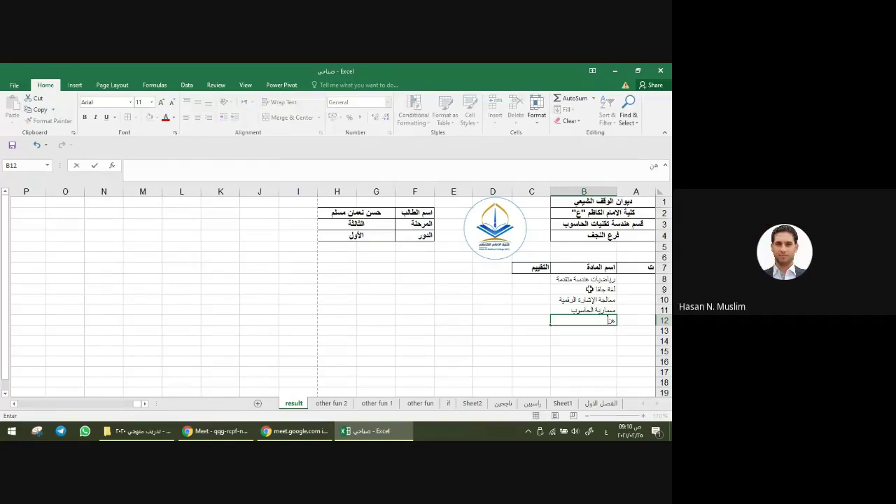
{"action": "type", "text": "دسة اتصا"}
{"action": "type", "text": "لات"}
{"action": "key", "text": "Return"}
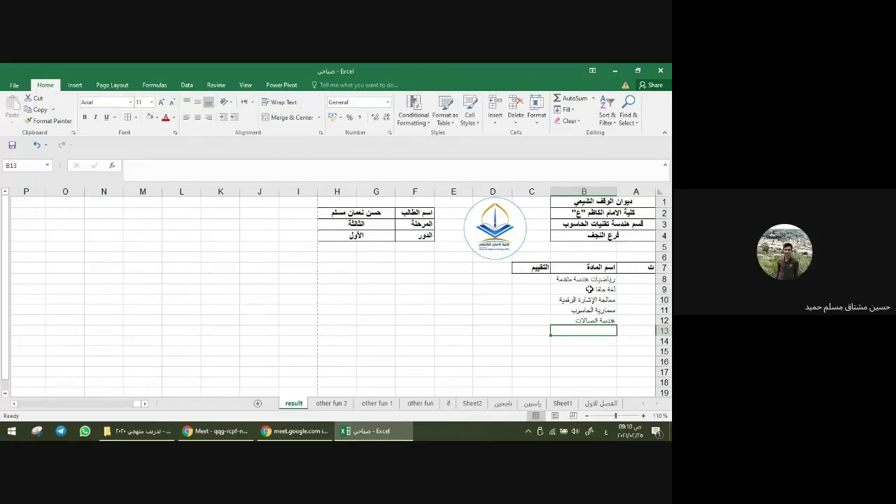
{"action": "type", "text": "هن"}
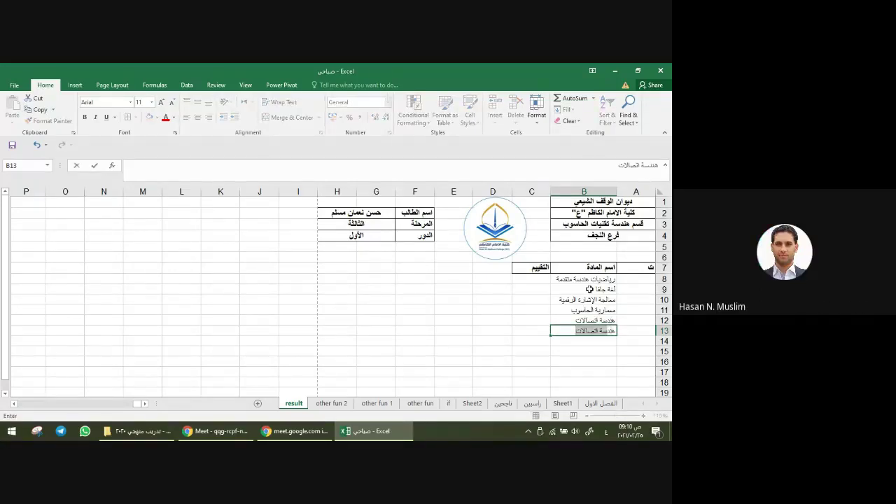
{"action": "type", "text": "دسة برمجي"}
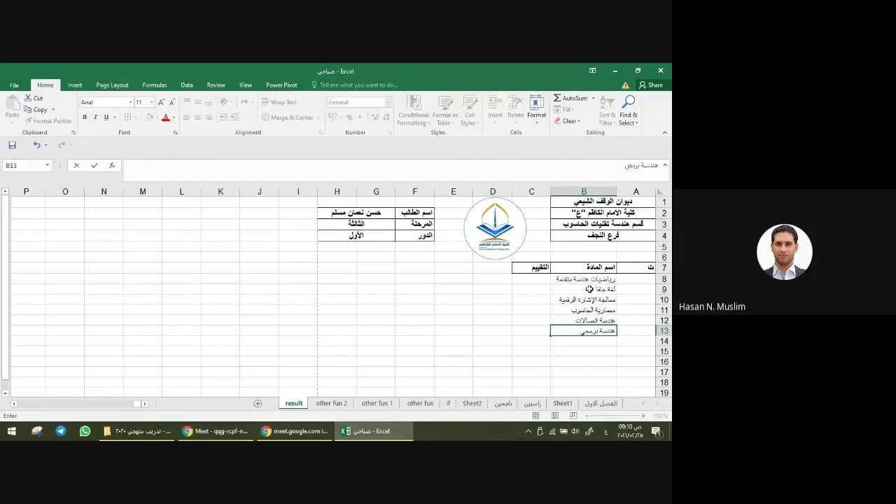
{"action": "type", "text": "ات"}
{"action": "key", "text": "Return"}
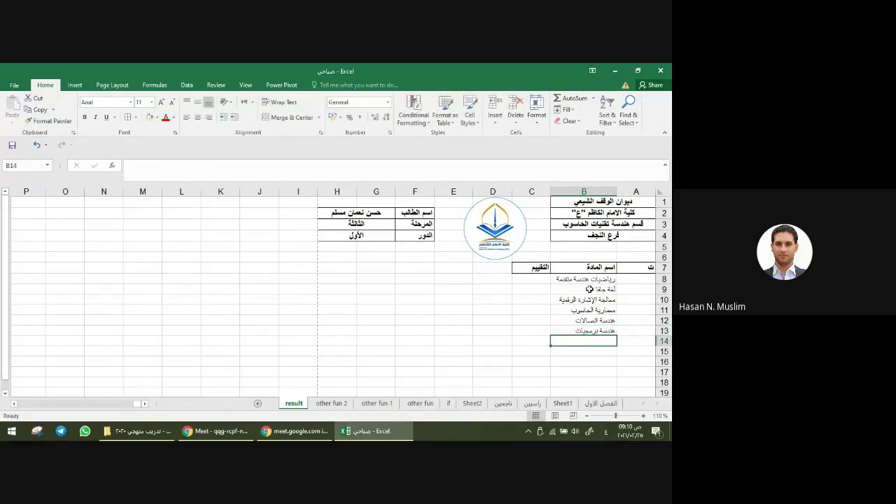
{"action": "type", "text": "قوا"}
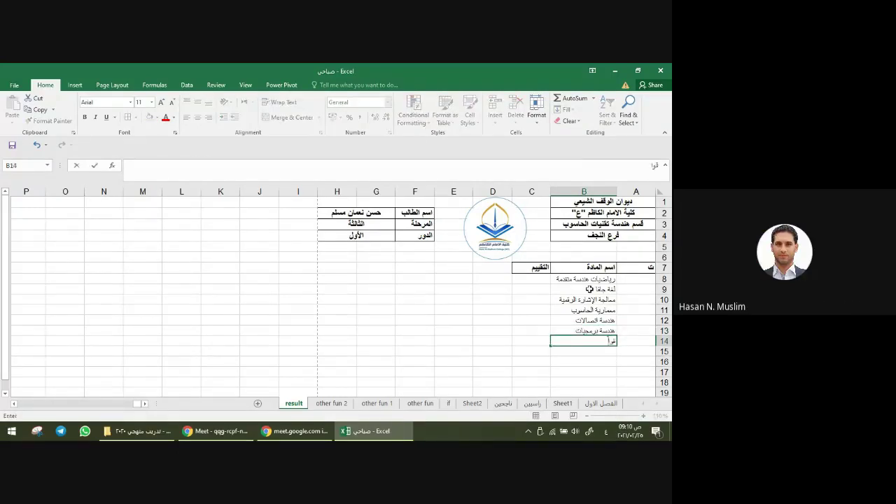
{"action": "type", "text": "عد بيان"}
{"action": "type", "text": "ات"}
{"action": "key", "text": "Return"}
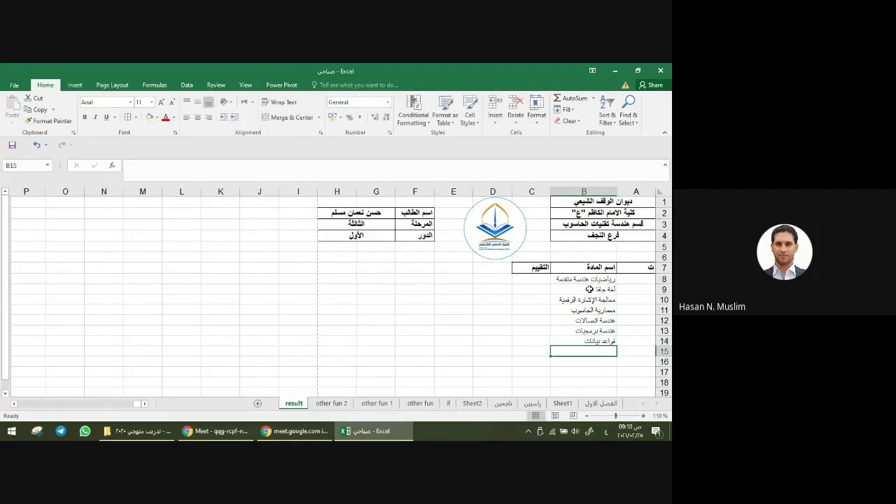
Step: Enter تدريب الحاسوب in B15, correcting the misspellings
{"action": "key", "text": "Up"}
{"action": "key", "text": "Up"}
{"action": "key", "text": "Up"}
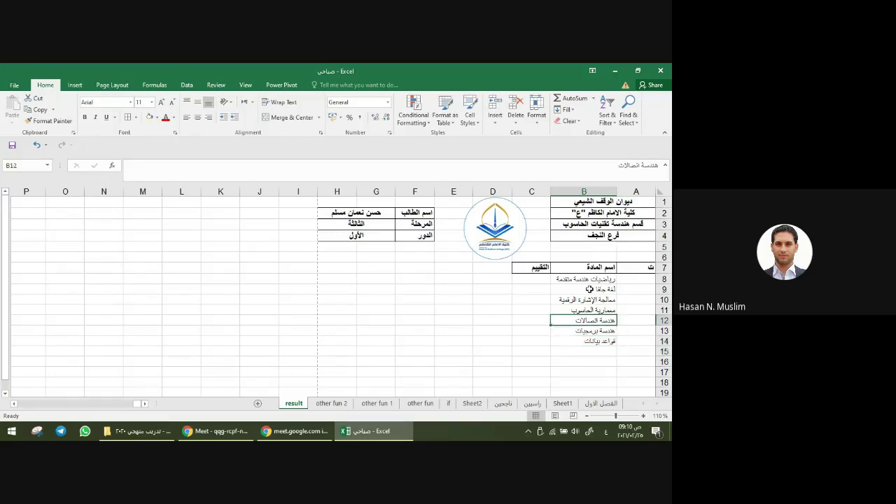
{"action": "key", "text": "Up"}
{"action": "key", "text": "Up"}
{"action": "key", "text": "Up"}
{"action": "key", "text": "Up"}
{"action": "key", "text": "Down"}
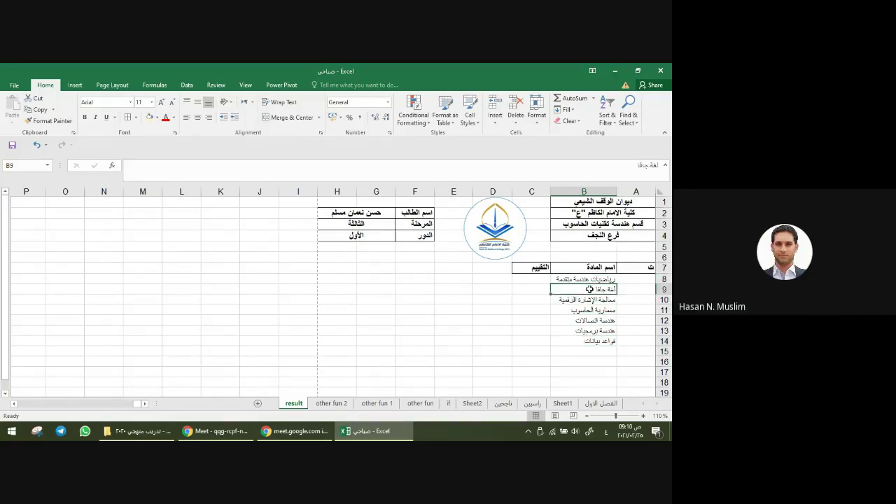
{"action": "key", "text": "Down"}
{"action": "key", "text": "Down"}
{"action": "key", "text": "Down"}
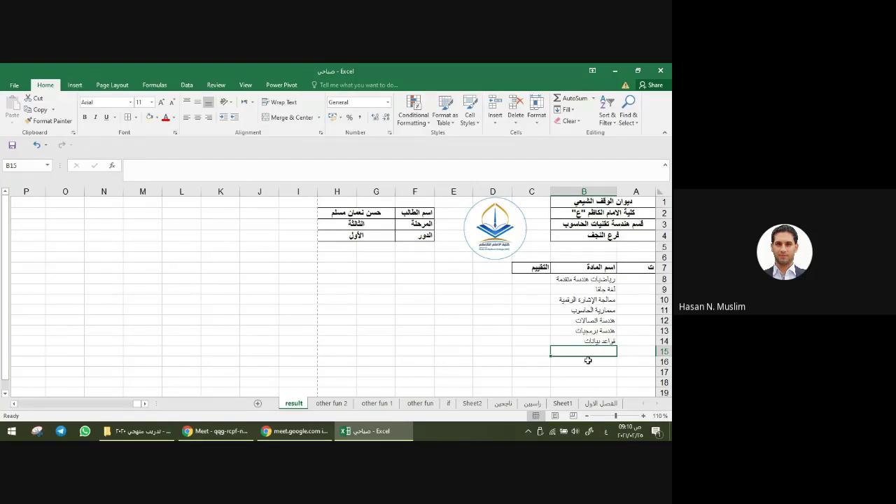
{"action": "type", "text": "الت"}
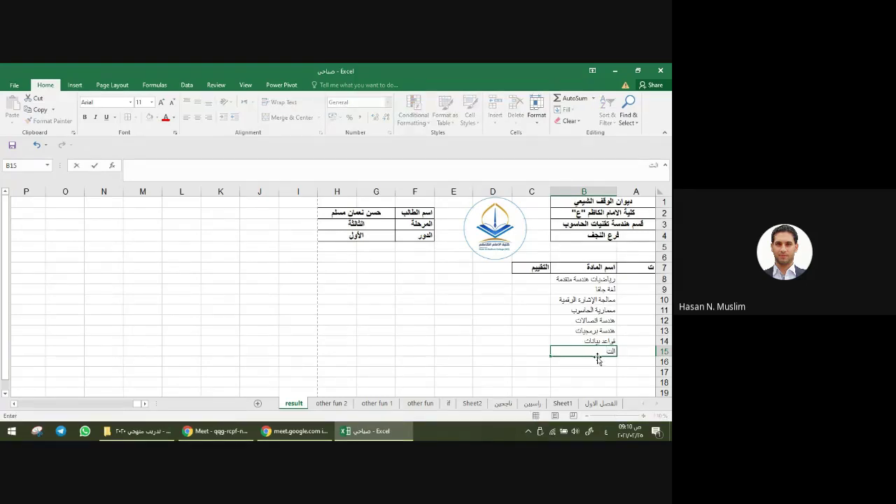
{"action": "type", "text": "دريب"}
{"action": "key", "text": "BackSpace"}
{"action": "key", "text": "BackSpace"}
{"action": "key", "text": "BackSpace"}
{"action": "key", "text": "BackSpace"}
{"action": "key", "text": "BackSpace"}
{"action": "key", "text": "BackSpace"}
{"action": "key", "text": "BackSpace"}
{"action": "type", "text": "تدر"}
{"action": "type", "text": "يب ا"}
{"action": "type", "text": "لح"}
{"action": "type", "text": "اسبو"}
{"action": "key", "text": "BackSpace"}
{"action": "key", "text": "BackSpace"}
{"action": "type", "text": "وب"}
{"action": "key", "text": "Return"}
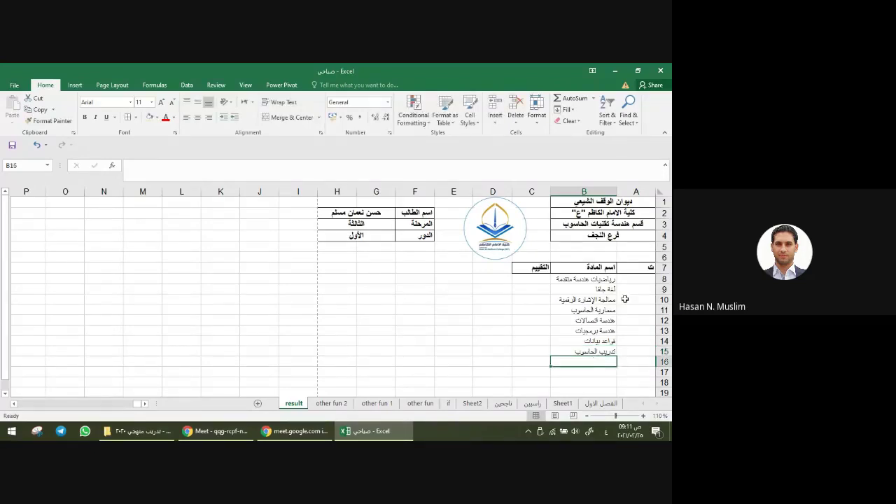
Step: Number the subjects 1–8 in A8:A15 by entering 1 and 2 and filling down
{"action": "left_click", "coordinate": [634, 278]}
{"action": "type", "text": "1"}
{"action": "key", "text": "Return"}
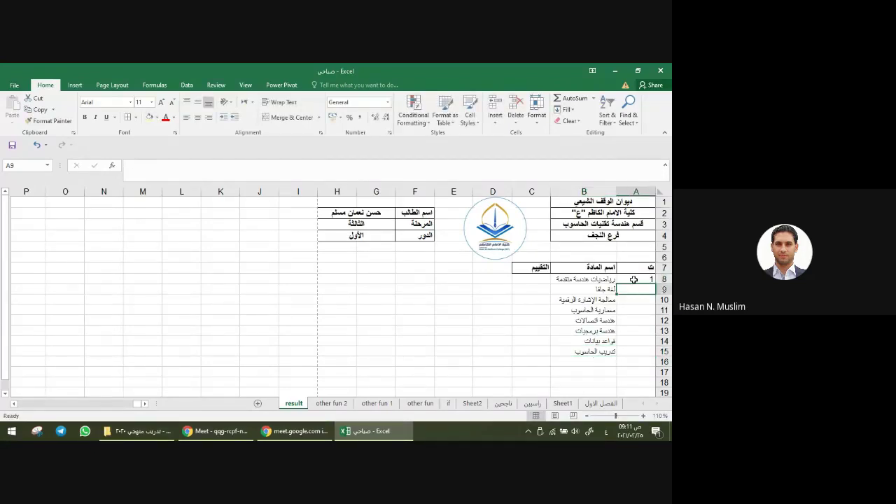
{"action": "type", "text": "2"}
{"action": "key", "text": "Return"}
{"action": "left_click_drag", "start_coordinate": [634, 279], "coordinate": [625, 353]}
{"action": "left_click", "coordinate": [492, 321]}
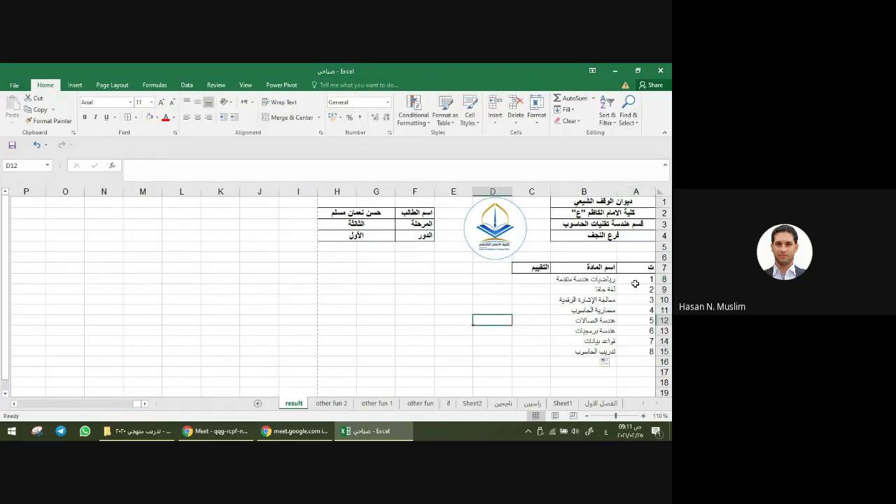
Step: Make A8:C15 bold at 12 point and autofit column B
{"action": "left_click_drag", "start_coordinate": [635, 283], "coordinate": [545, 354]}
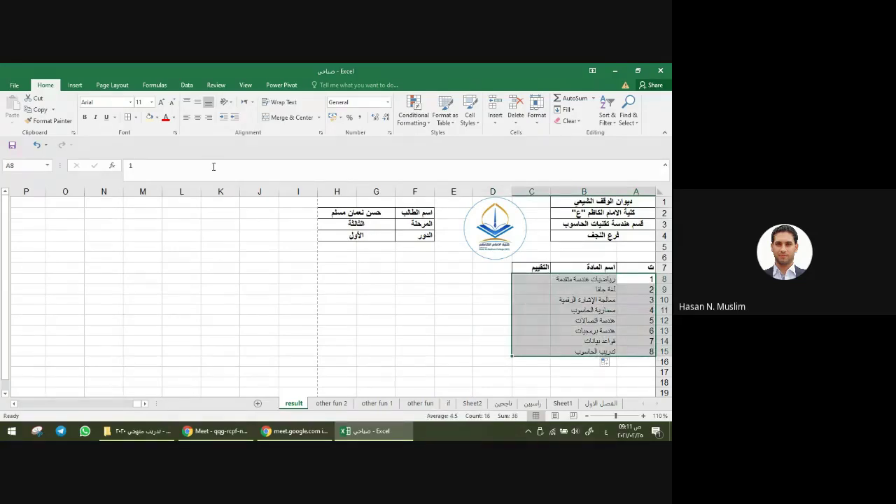
{"action": "left_click", "coordinate": [84, 119]}
{"action": "left_click", "coordinate": [161, 103]}
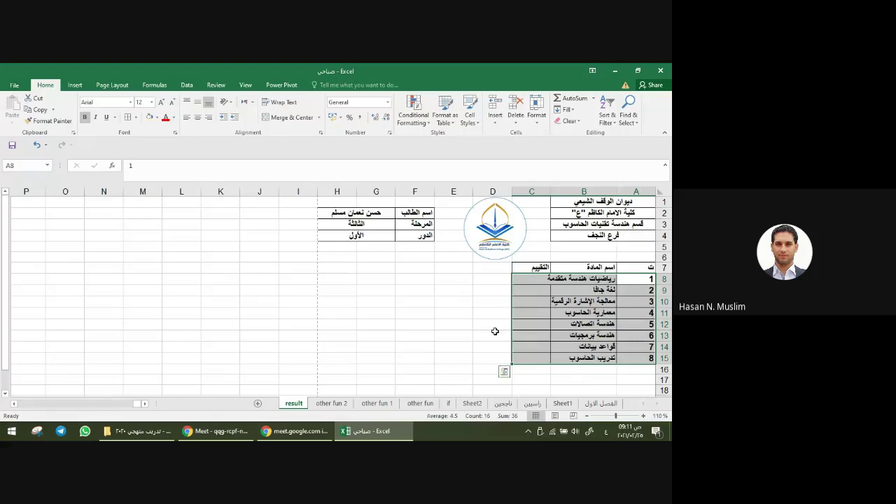
{"action": "left_click", "coordinate": [495, 332]}
{"action": "double_click", "coordinate": [551, 191]}
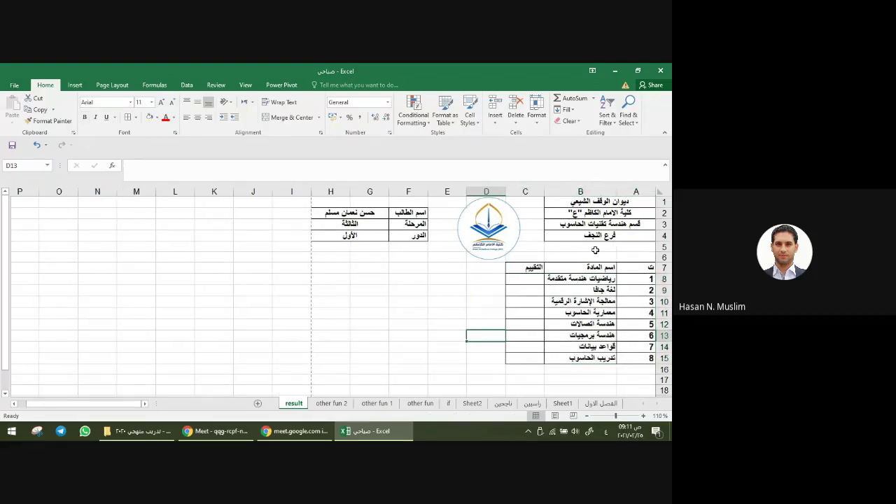
Step: Fill the header row A7:C7 green
{"action": "left_click_drag", "start_coordinate": [646, 270], "coordinate": [532, 270]}
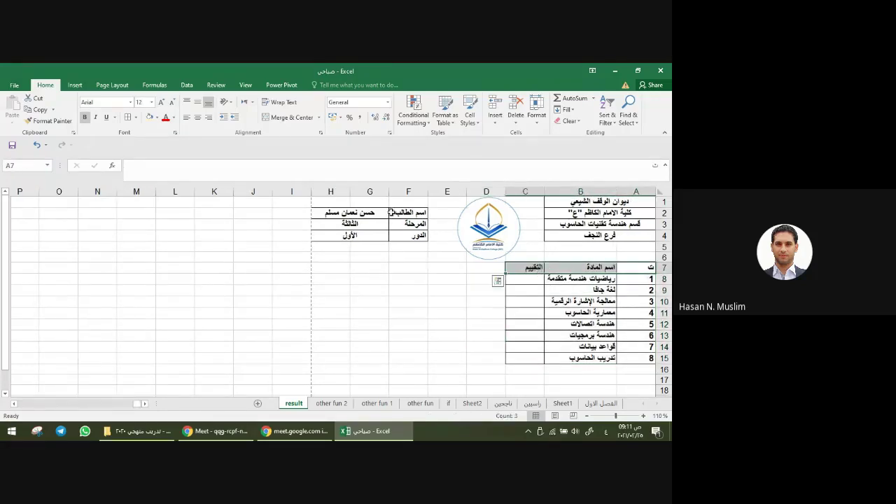
{"action": "left_click", "coordinate": [174, 117]}
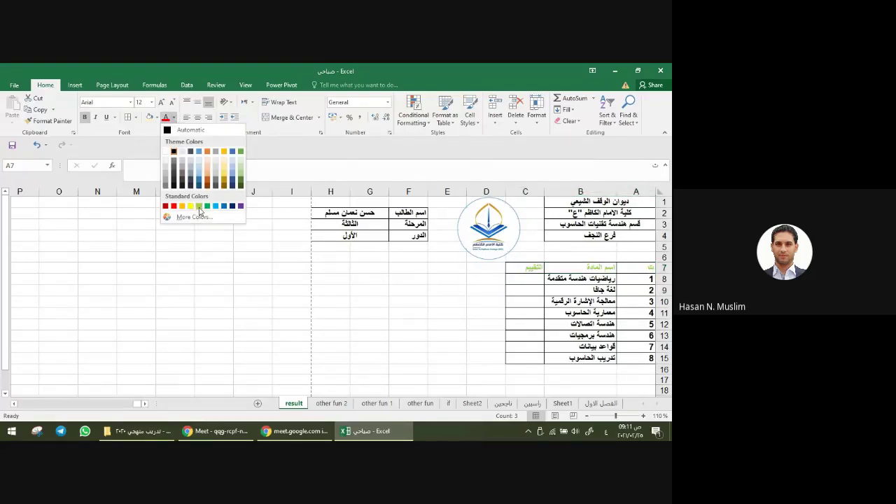
{"action": "left_click", "coordinate": [157, 118]}
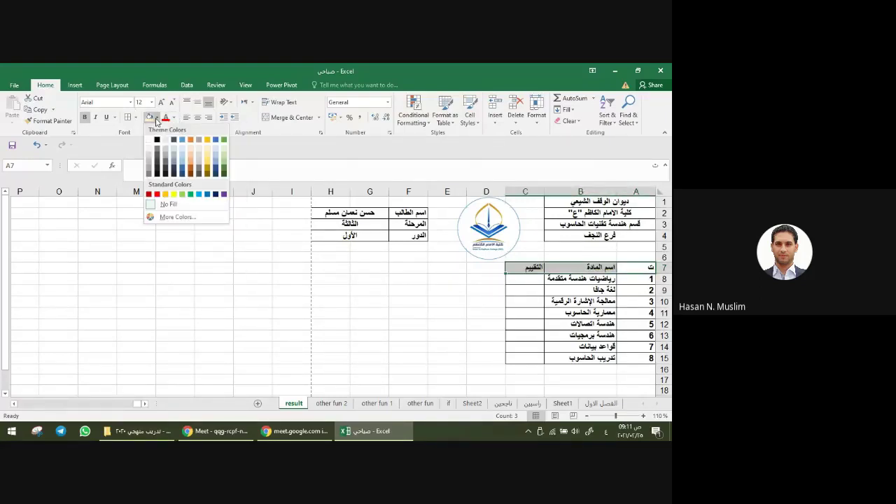
{"action": "left_click", "coordinate": [183, 198]}
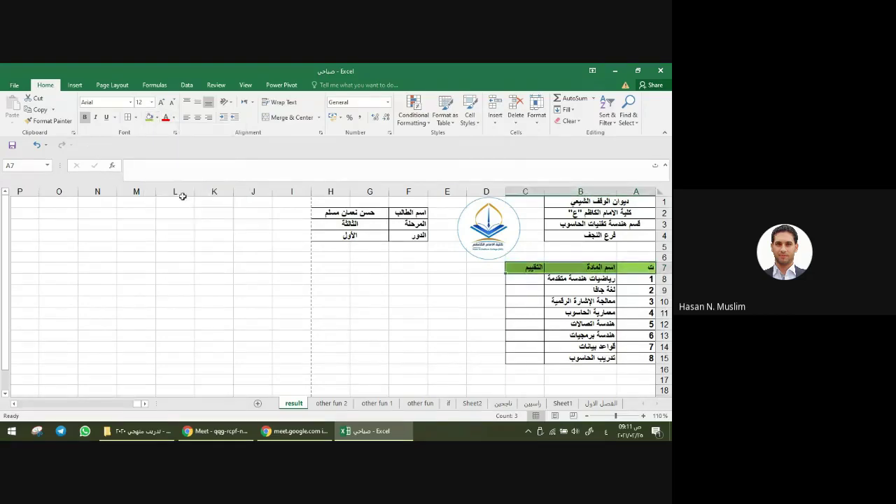
{"action": "left_click", "coordinate": [470, 316]}
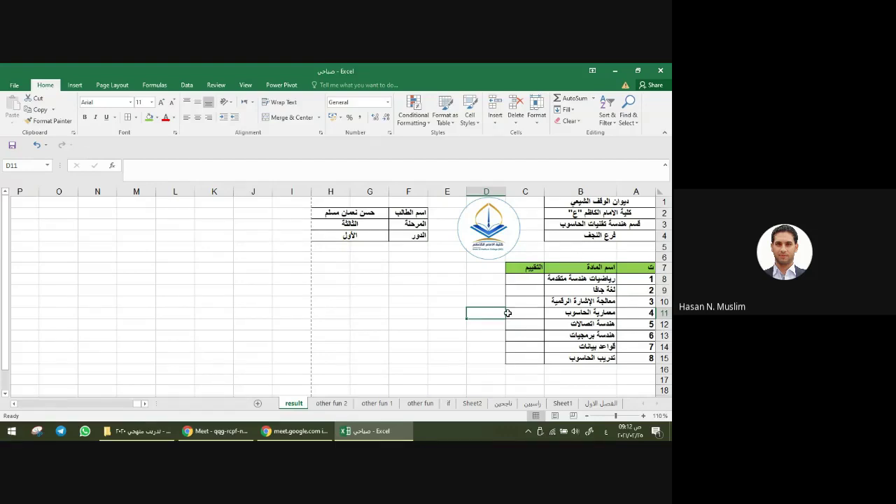
Step: On the other fun 2 sheet, enter the student's full name in A13, fixing a typo
{"action": "left_click", "coordinate": [335, 405]}
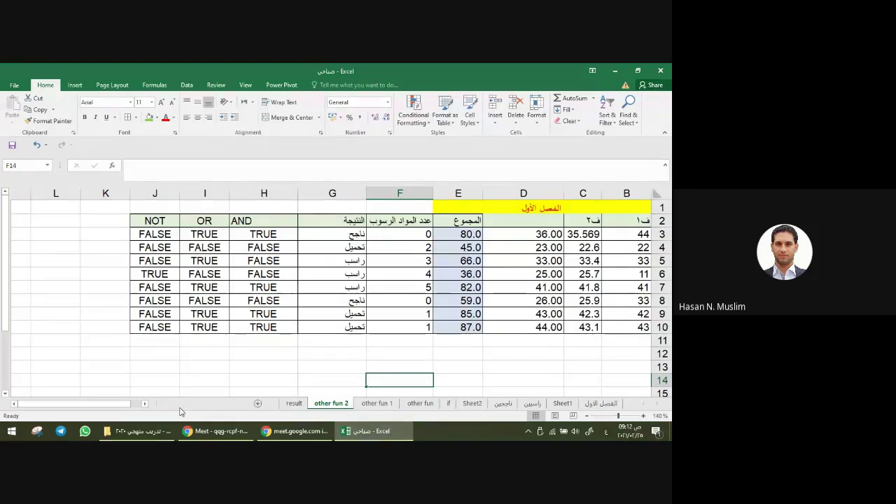
{"action": "left_click", "coordinate": [145, 405]}
{"action": "left_click", "coordinate": [145, 404]}
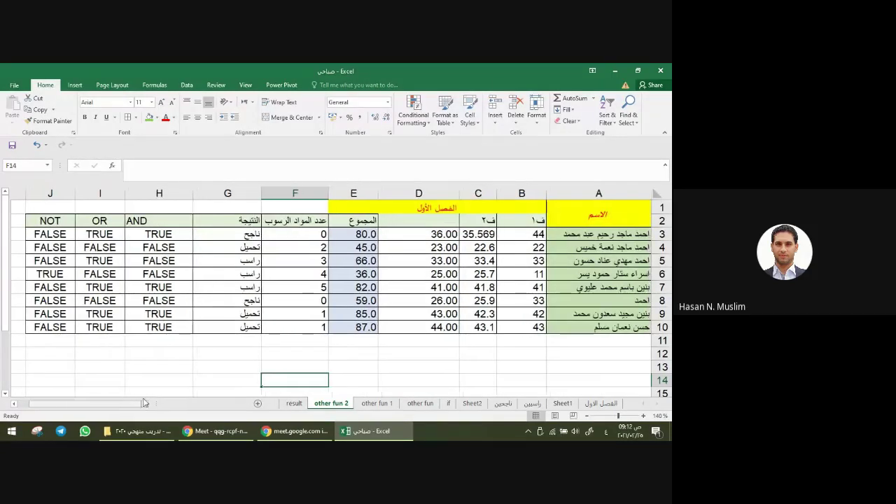
{"action": "left_click", "coordinate": [442, 234]}
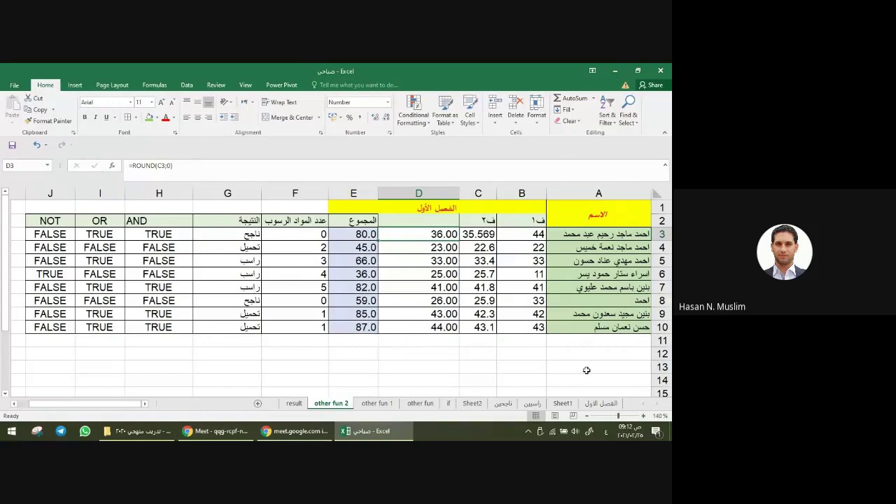
{"action": "left_click", "coordinate": [587, 369]}
{"action": "left_click", "coordinate": [516, 368]}
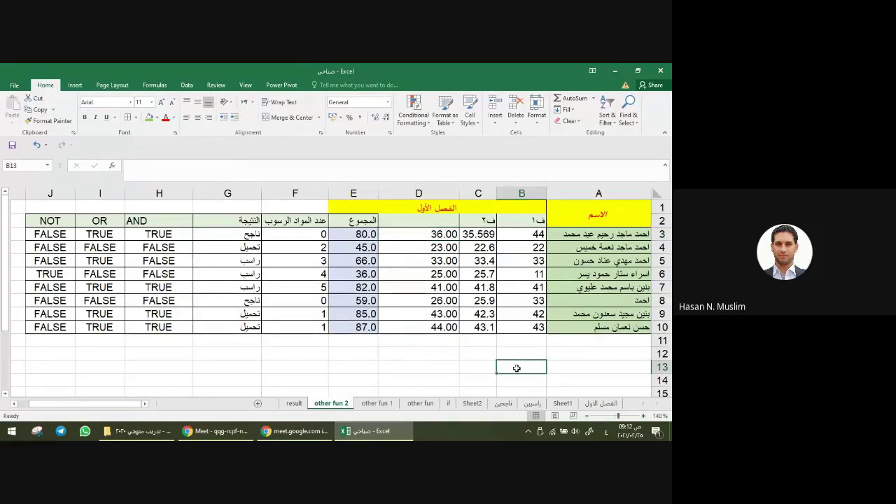
{"action": "left_click", "coordinate": [601, 365]}
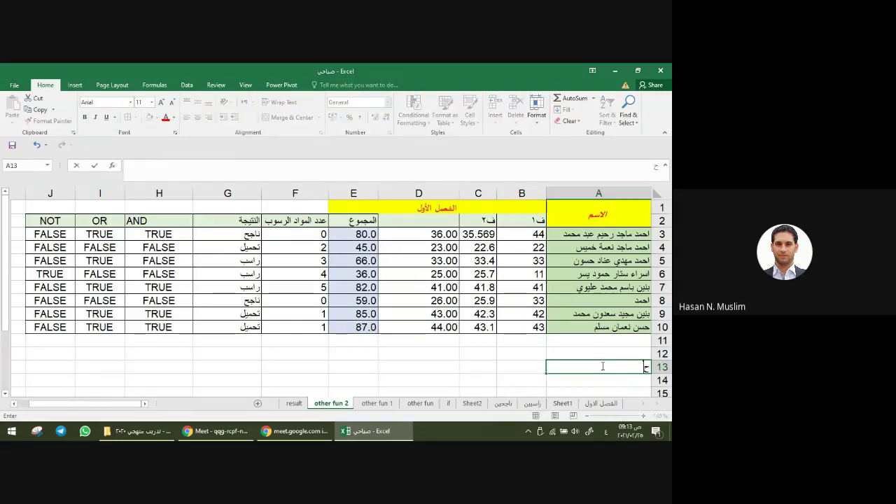
{"action": "type", "text": "حسن نعامن"}
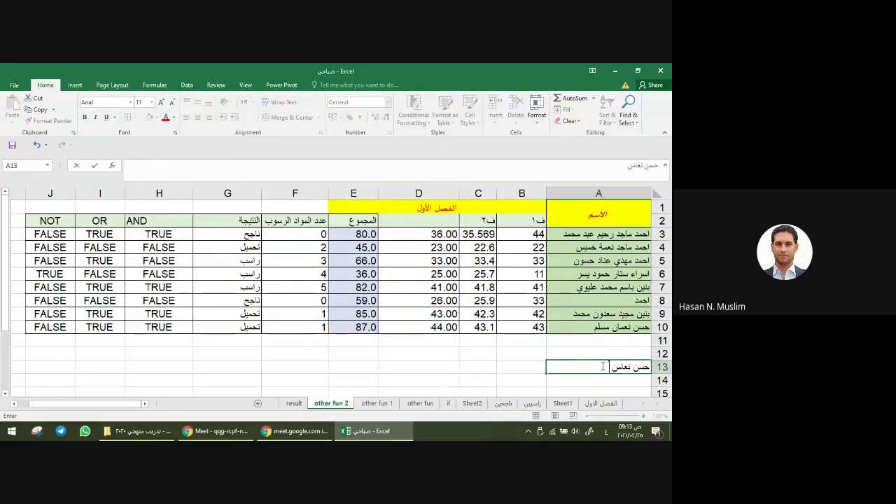
{"action": "key", "text": "BackSpace"}
{"action": "type", "text": "مان "}
{"action": "type", "text": "مسلم"}
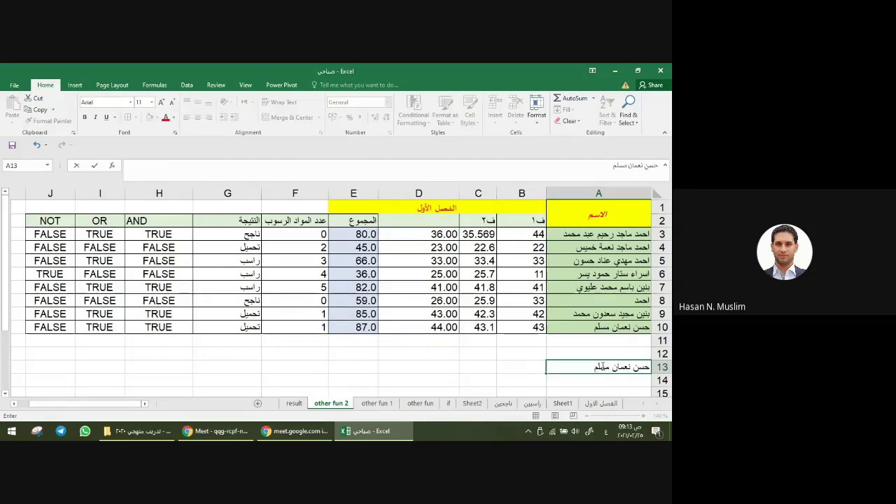
{"action": "key", "text": "Tab"}
{"action": "scroll", "coordinate": [579, 362], "scroll_direction": "down", "scroll_amount": 1}
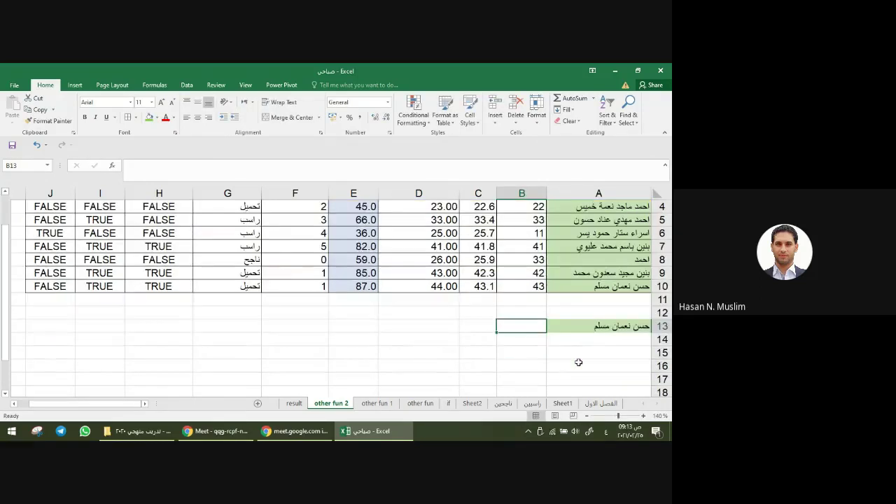
Step: Copy the subject names in B8:B15 on result into B13 of other fun 2 and autofit column B
{"action": "left_click", "coordinate": [294, 404]}
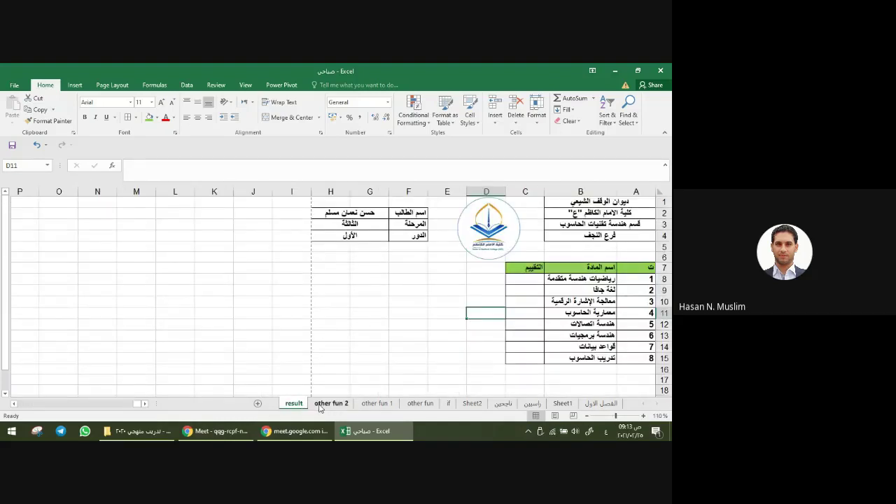
{"action": "left_click_drag", "start_coordinate": [603, 280], "coordinate": [589, 358]}
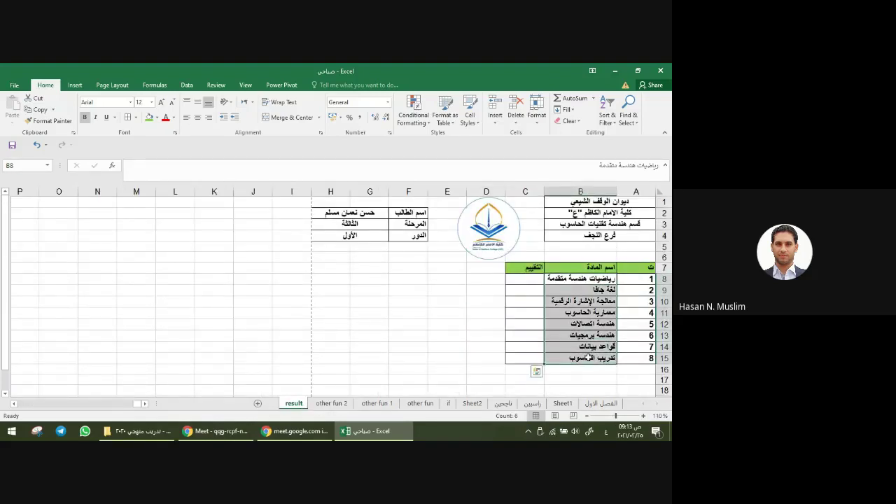
{"action": "key", "text": "ctrl+c"}
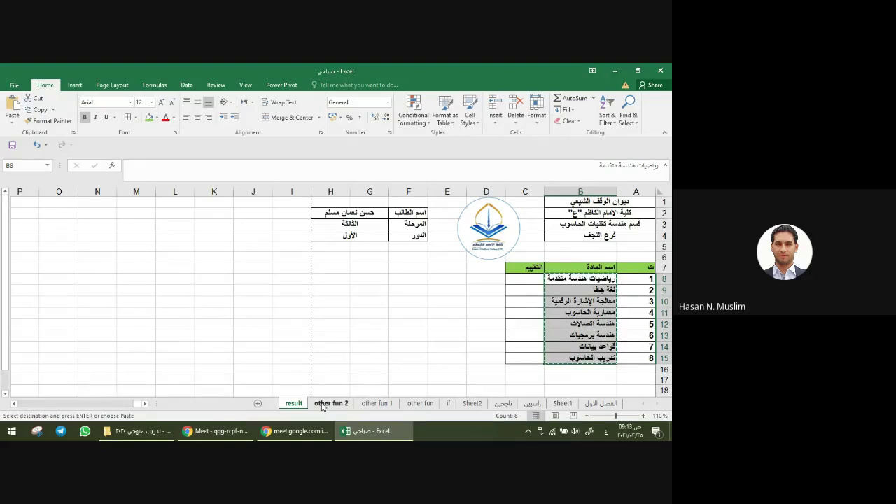
{"action": "left_click", "coordinate": [323, 404]}
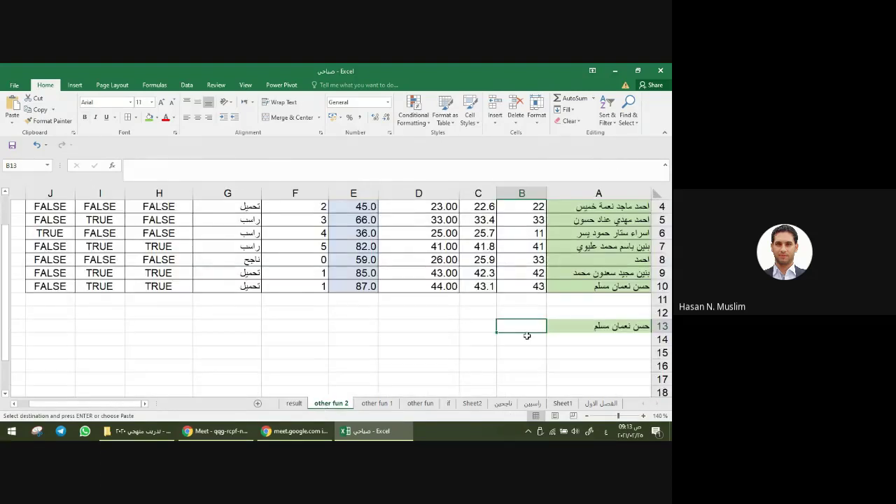
{"action": "key", "text": "ctrl+v"}
{"action": "double_click", "coordinate": [496, 192]}
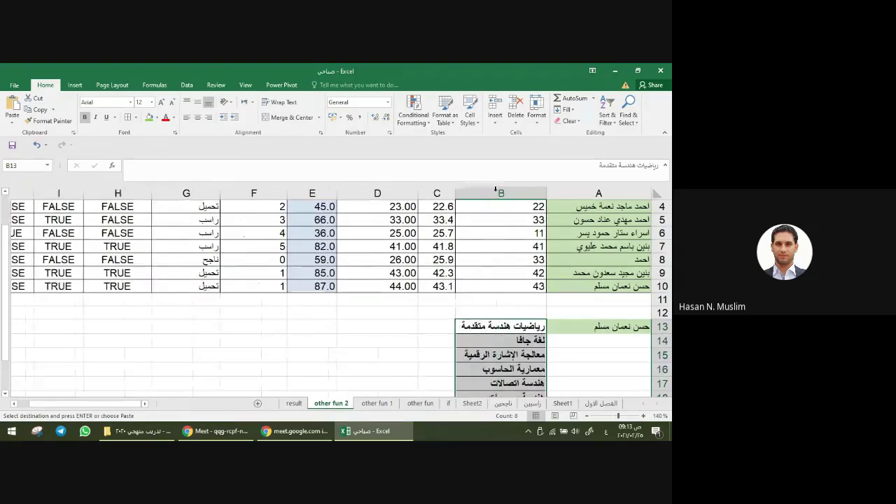
{"action": "left_click", "coordinate": [431, 329]}
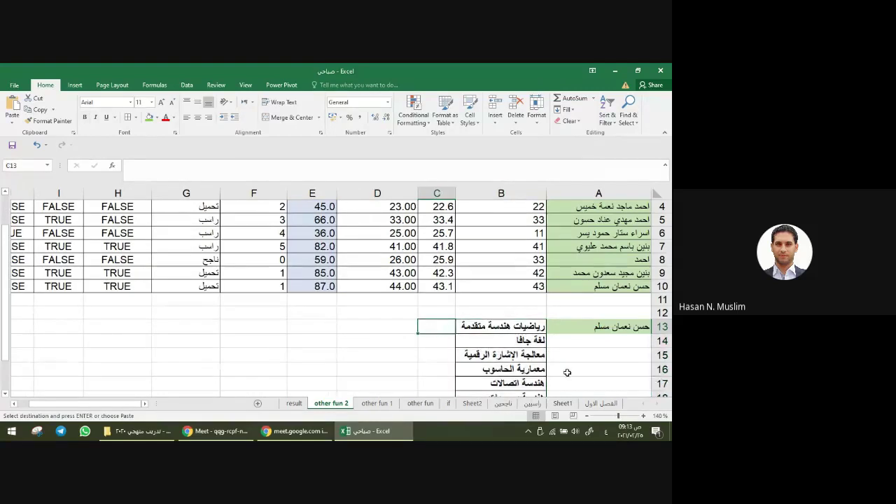
{"action": "scroll", "coordinate": [631, 371], "scroll_direction": "down", "scroll_amount": 2}
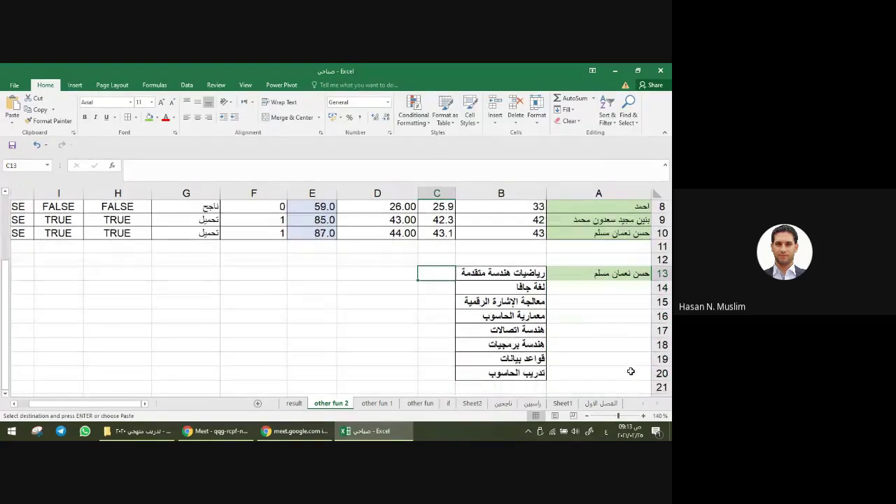
Step: Enter the grades 82, 66, 73, 92, 57 and 33 down C13:C18
{"action": "type", "text": "8"}
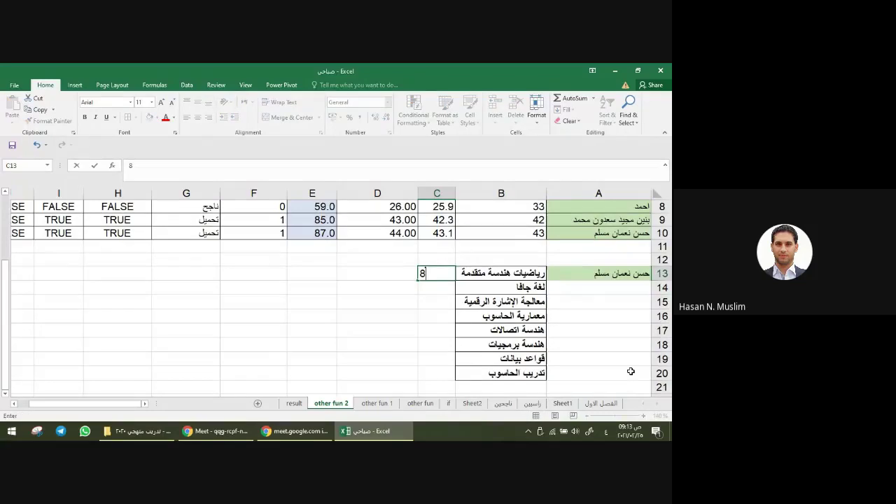
{"action": "type", "text": "2"}
{"action": "key", "text": "Return"}
{"action": "type", "text": "66"}
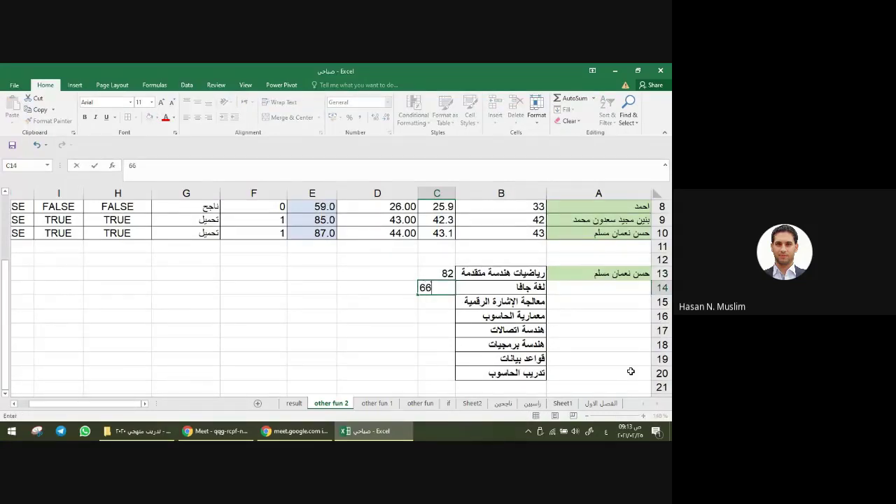
{"action": "key", "text": "Return"}
{"action": "type", "text": "7"}
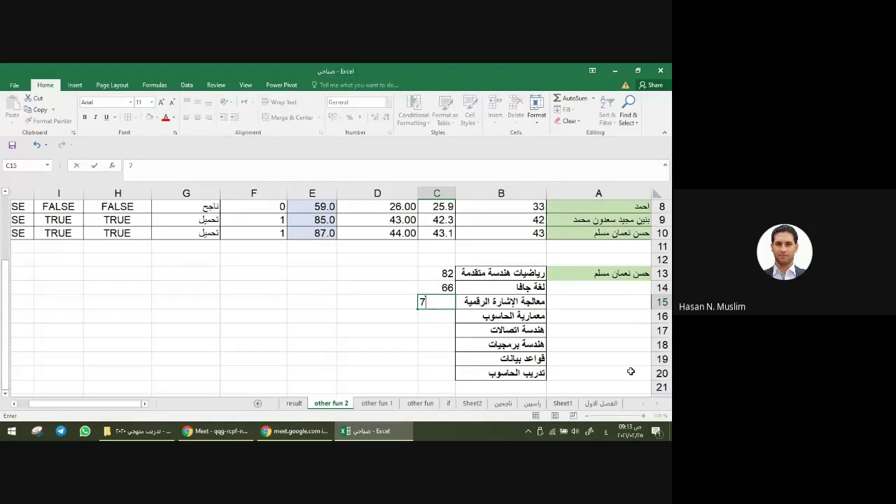
{"action": "type", "text": "3"}
{"action": "key", "text": "Return"}
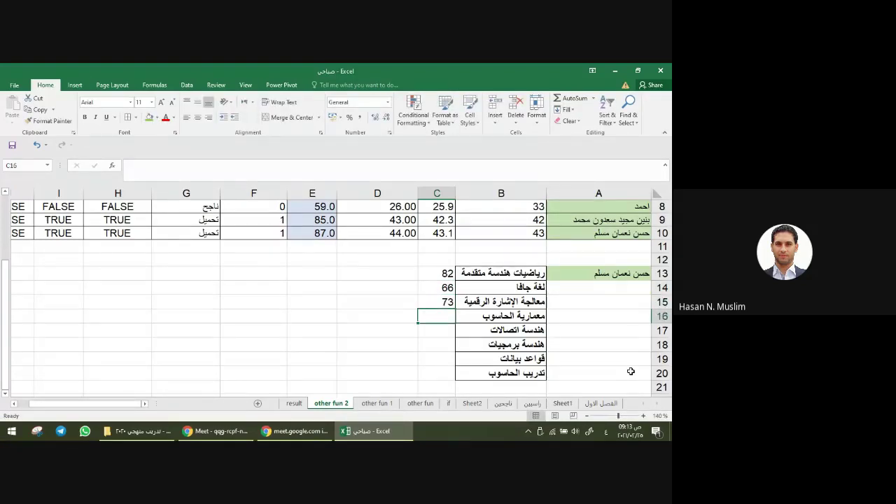
{"action": "type", "text": "92"}
{"action": "key", "text": "Return"}
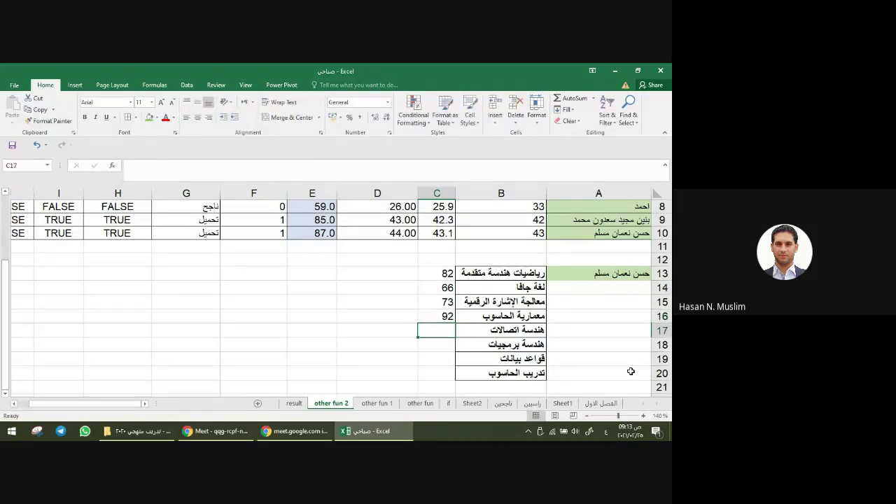
{"action": "type", "text": "5"}
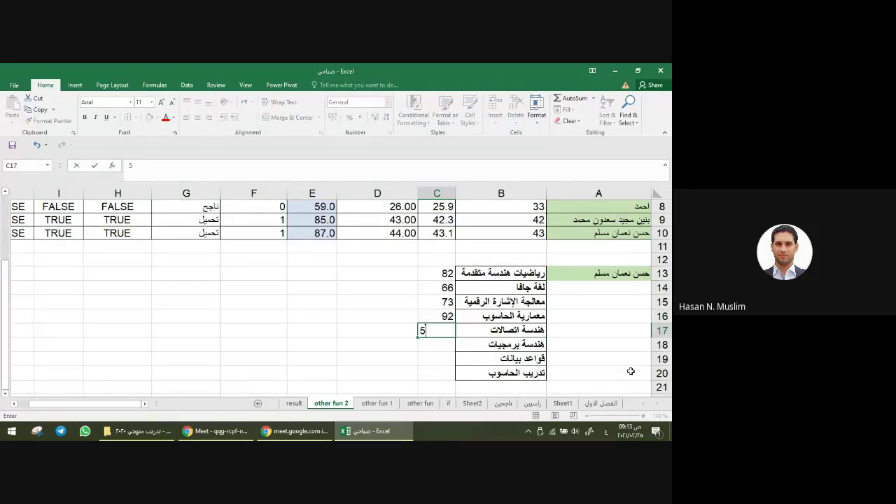
{"action": "type", "text": "7"}
{"action": "key", "text": "Return"}
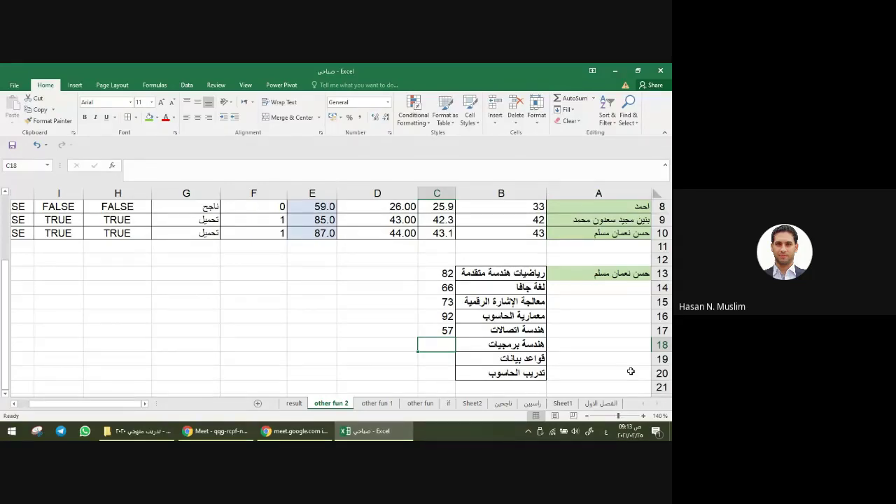
{"action": "type", "text": "33"}
{"action": "key", "text": "Return"}
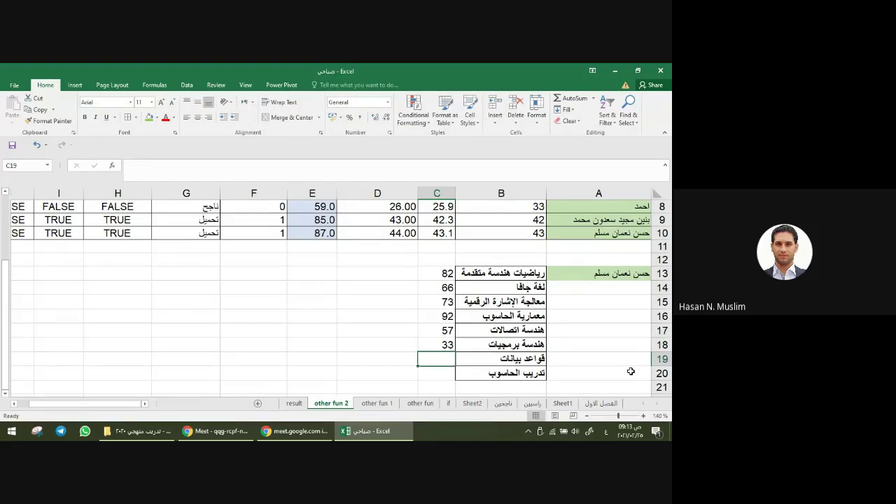
Step: Enter 87 and 90 in C19:C20, correcting a mistyped digit first
{"action": "type", "text": "5"}
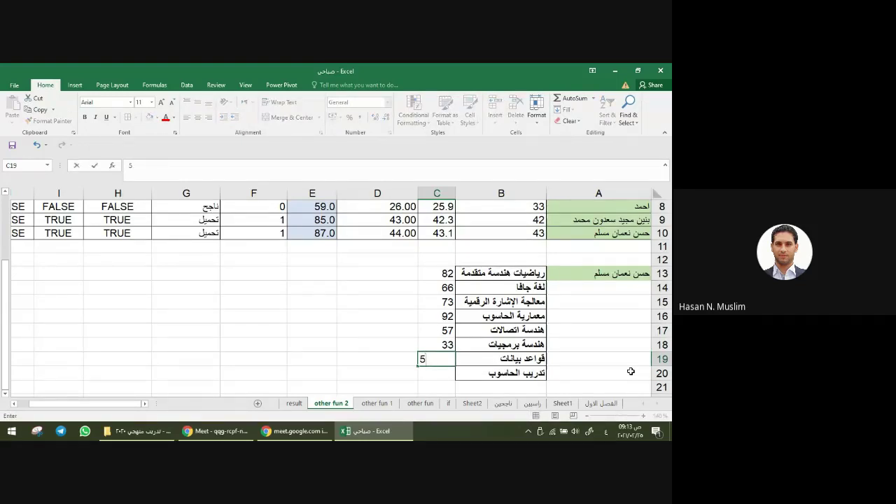
{"action": "key", "text": "BackSpace"}
{"action": "type", "text": "4"}
{"action": "key", "text": "BackSpace"}
{"action": "type", "text": "87"}
{"action": "key", "text": "Return"}
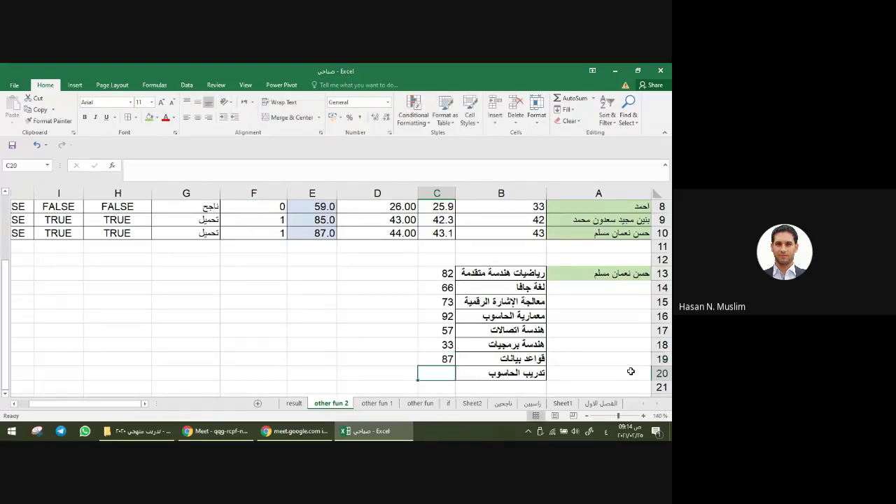
{"action": "type", "text": "90"}
{"action": "key", "text": "Return"}
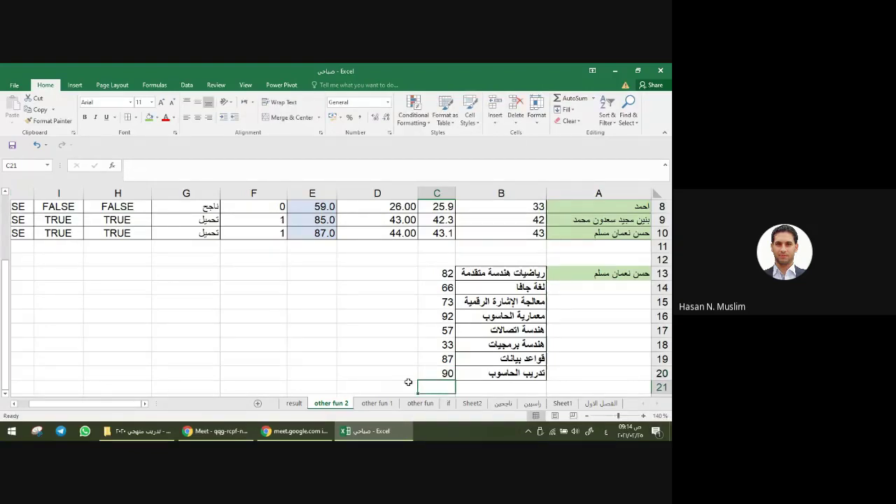
Step: Apply All Borders to the course-and-mark table B13:C20 on other fun 2
{"action": "left_click", "coordinate": [294, 404]}
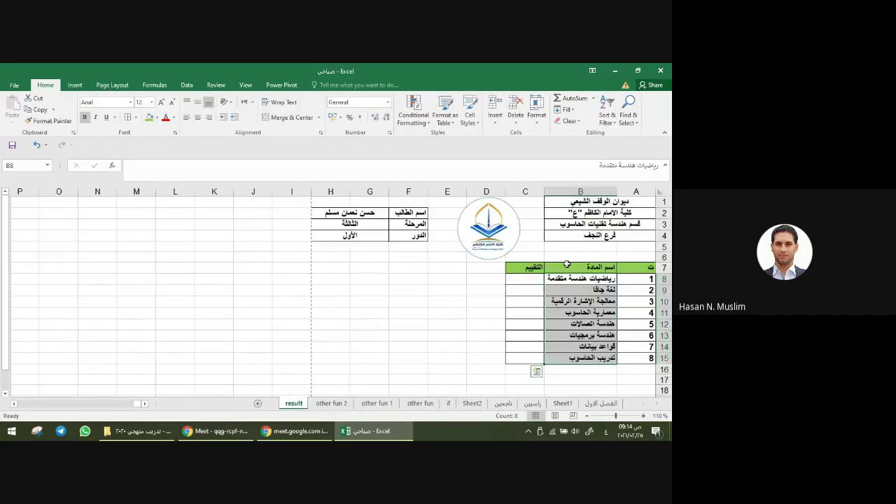
{"action": "left_click", "coordinate": [527, 277]}
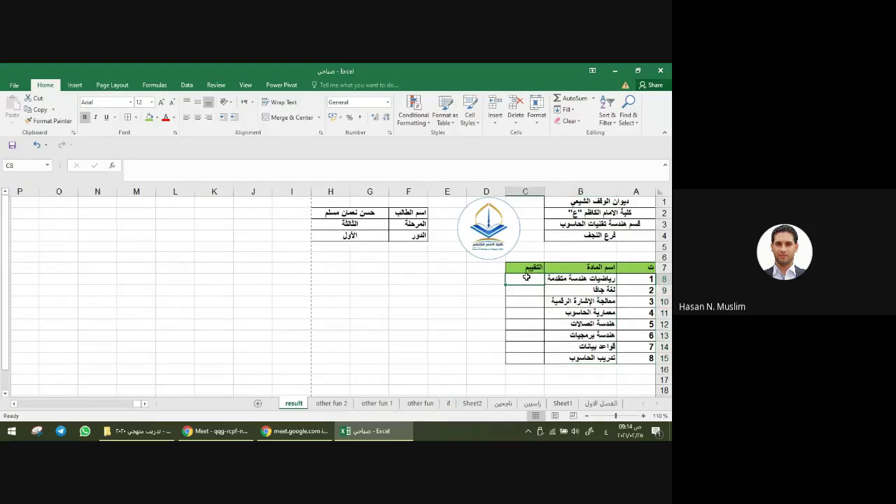
{"action": "left_click", "coordinate": [340, 404]}
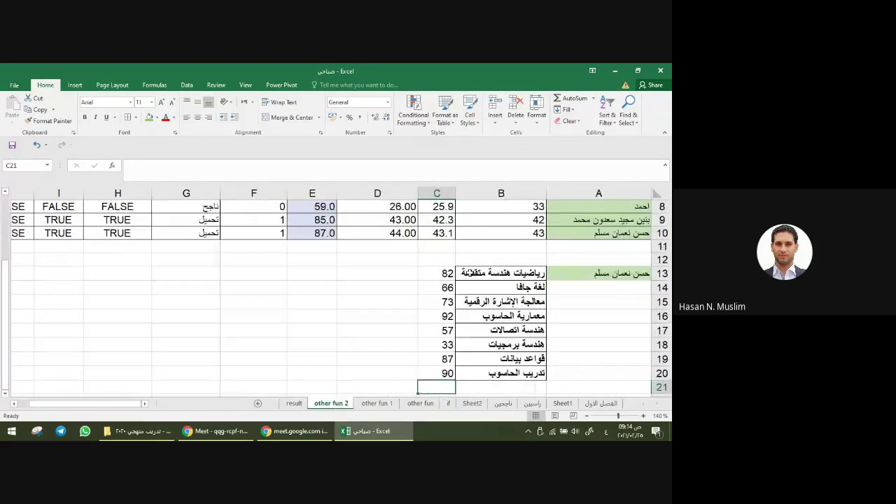
{"action": "left_click_drag", "start_coordinate": [445, 273], "coordinate": [441, 373]}
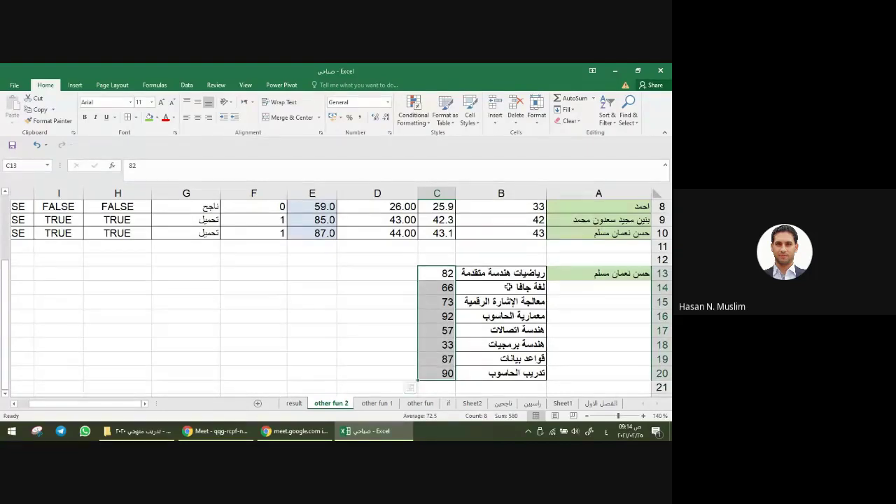
{"action": "mouse_move", "coordinate": [498, 275]}
{"action": "left_mouse_down"}
{"action": "mouse_move", "coordinate": [440, 356]}
{"action": "mouse_move", "coordinate": [440, 371]}
{"action": "left_mouse_up"}
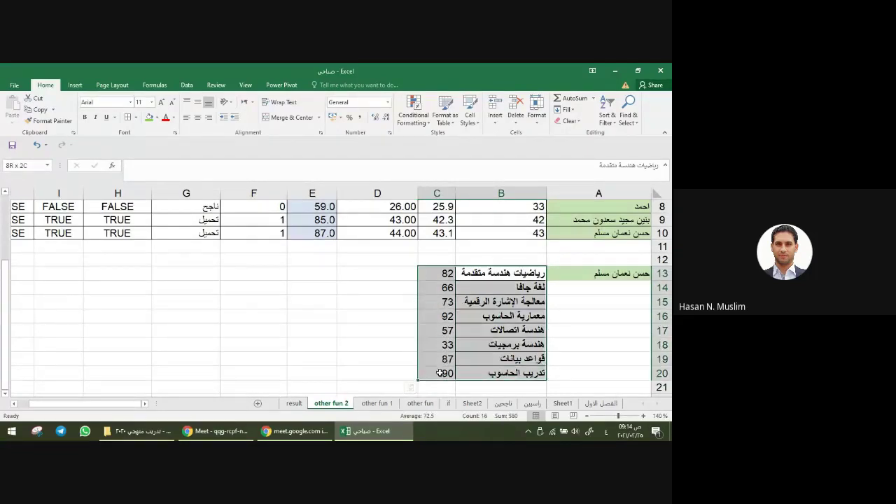
{"action": "left_click", "coordinate": [130, 116]}
{"action": "left_click", "coordinate": [418, 274]}
{"action": "left_click", "coordinate": [431, 274]}
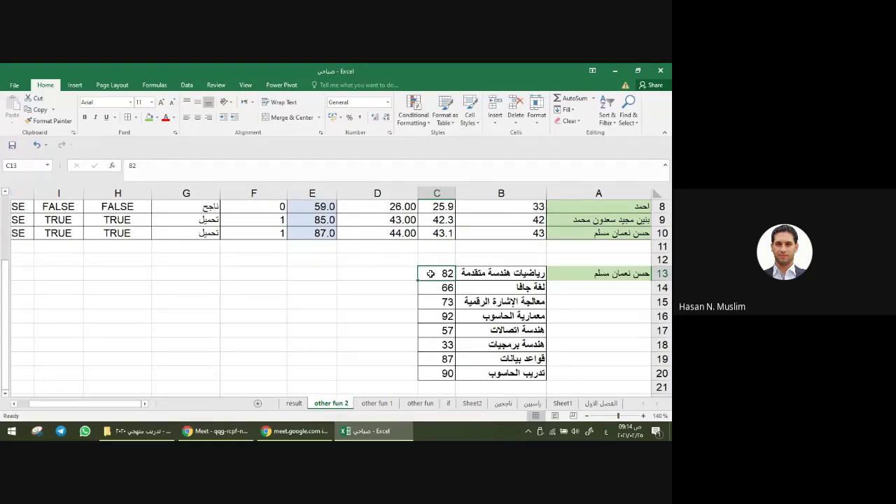
{"action": "left_click", "coordinate": [294, 404]}
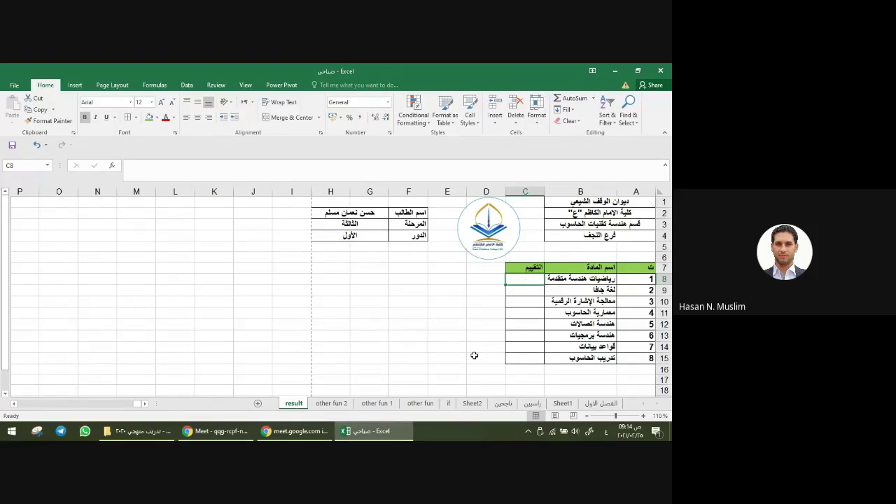
Step: Clear the mistaken entry and type =if into C8 on the result sheet, using English input
{"action": "type", "text": "="}
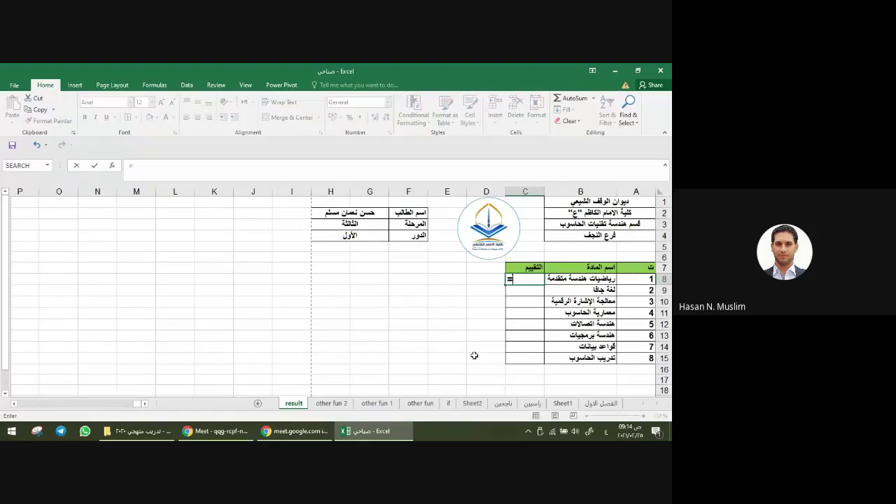
{"action": "type", "text": "هب"}
{"action": "key", "text": "Escape"}
{"action": "left_click", "coordinate": [504, 191]}
{"action": "left_click", "coordinate": [450, 313]}
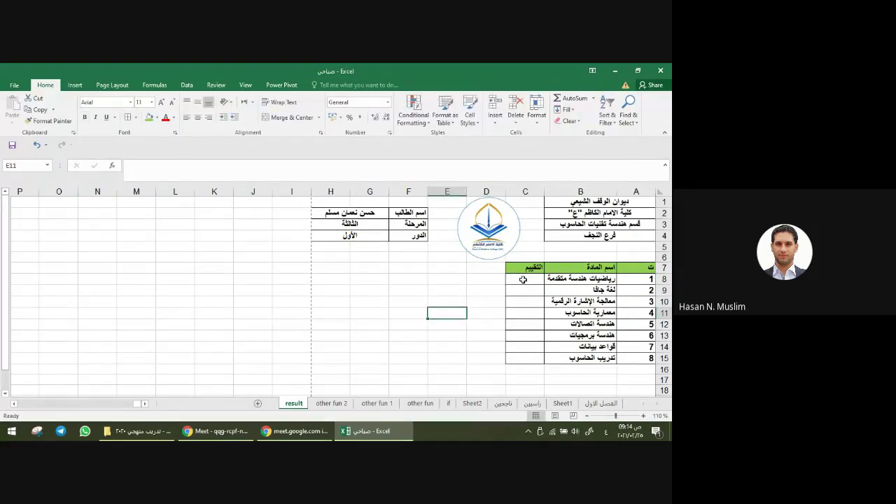
{"action": "left_click", "coordinate": [522, 279]}
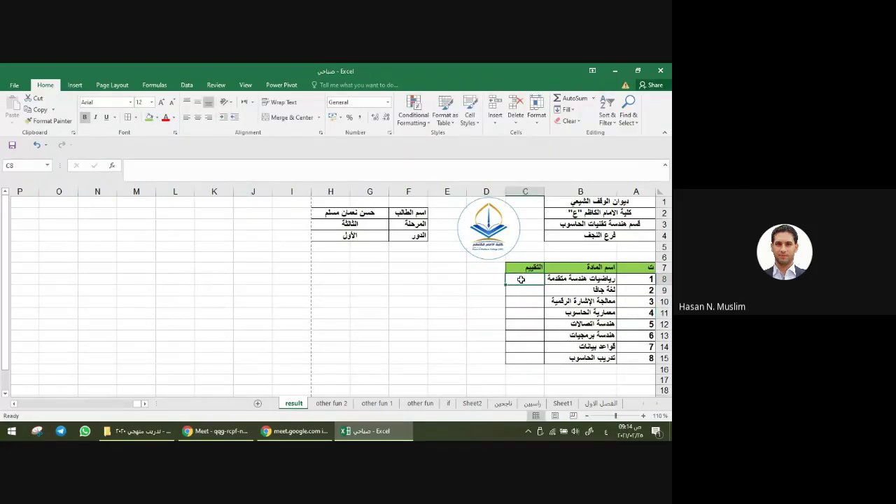
{"action": "left_click", "coordinate": [166, 168]}
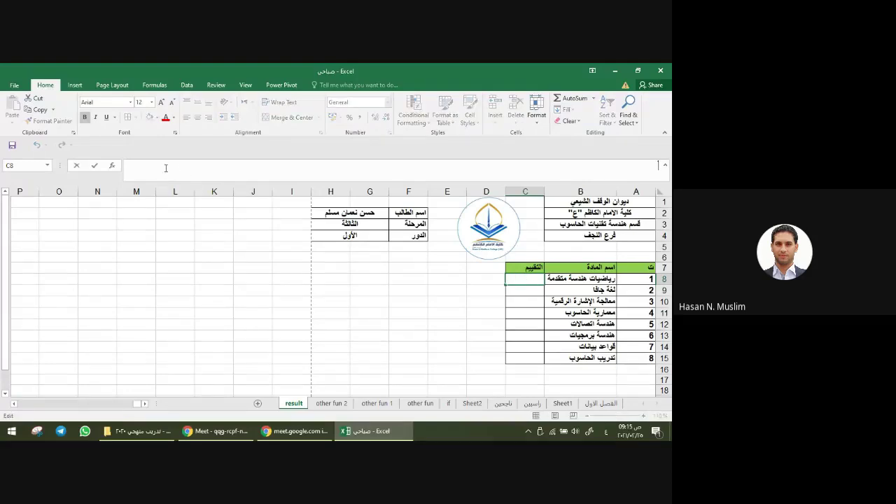
{"action": "type", "text": "="}
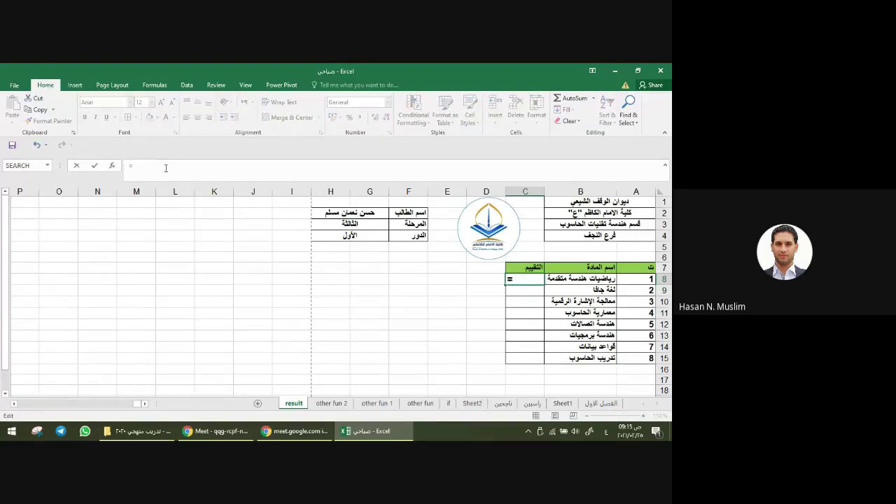
{"action": "type", "text": "ت"}
{"action": "key", "text": "BackSpace"}
{"action": "key", "text": "BackSpace"}
{"action": "key", "text": "alt+shift"}
{"action": "type", "text": "="}
{"action": "type", "text": "if"}
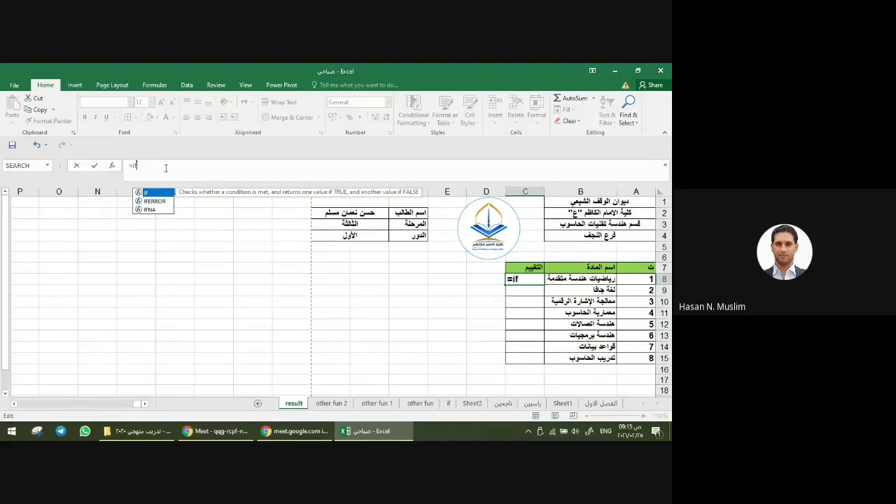
Step: Extend the C8 formula to =if('other fun 2'! so its test uses that sheet
{"action": "type", "text": "("}
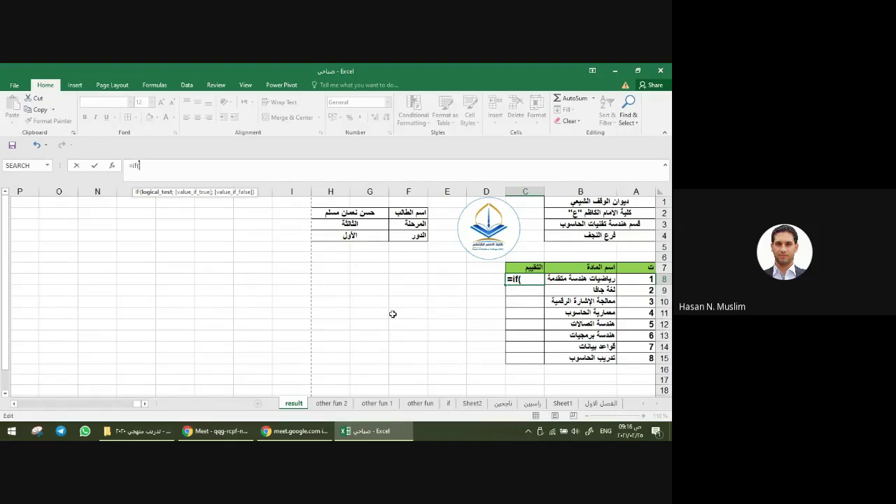
{"action": "left_click", "coordinate": [527, 279]}
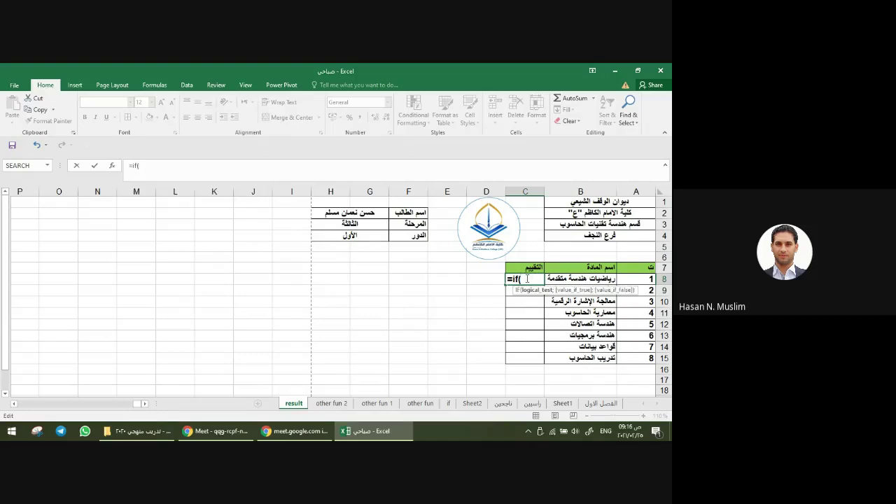
{"action": "left_click", "coordinate": [180, 162]}
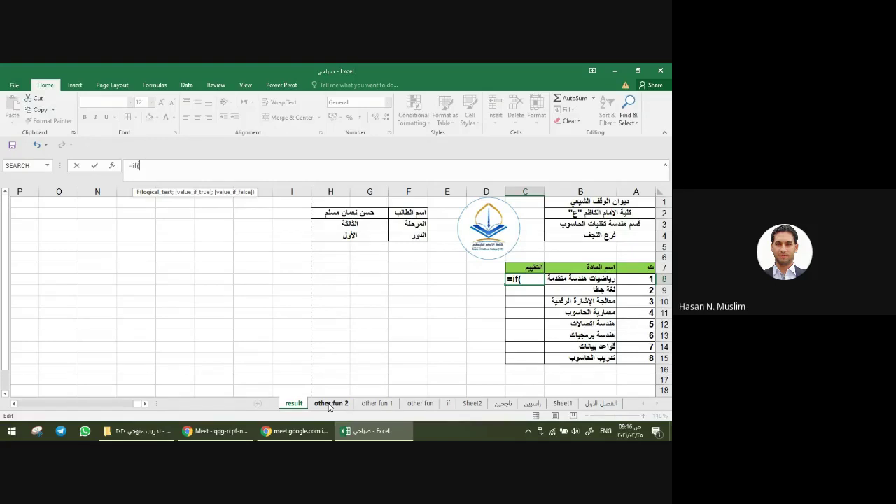
{"action": "left_click", "coordinate": [329, 405]}
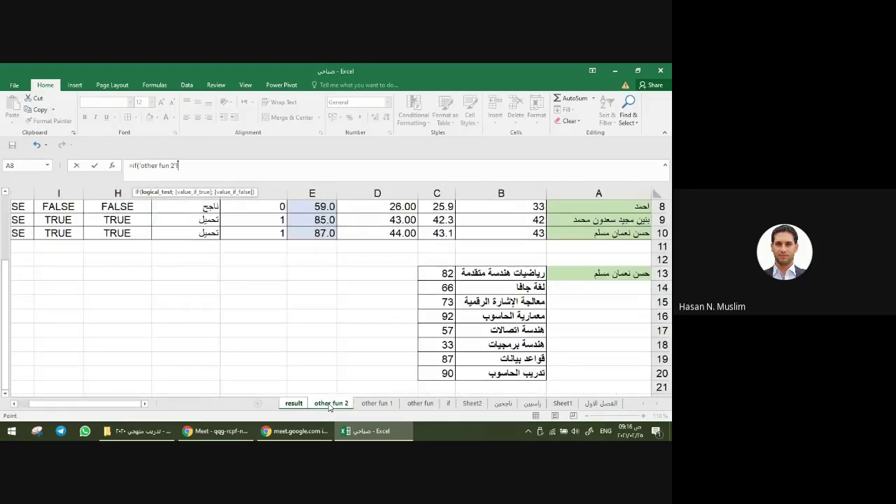
Step: Make the test 'other fun 2'!C13>=90 return "امتياز", then type a nested if
{"action": "left_click", "coordinate": [439, 274]}
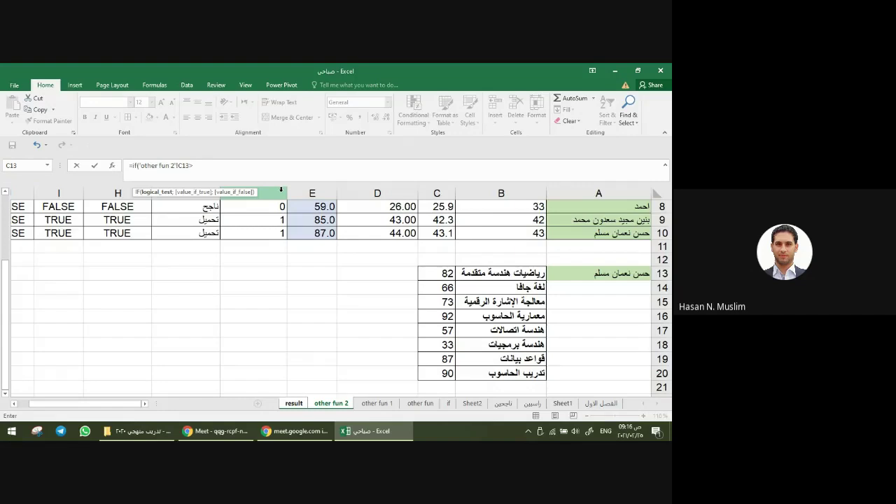
{"action": "type", "text": "=9"}
{"action": "type", "text": "0"}
{"action": "type", "text": ";"}
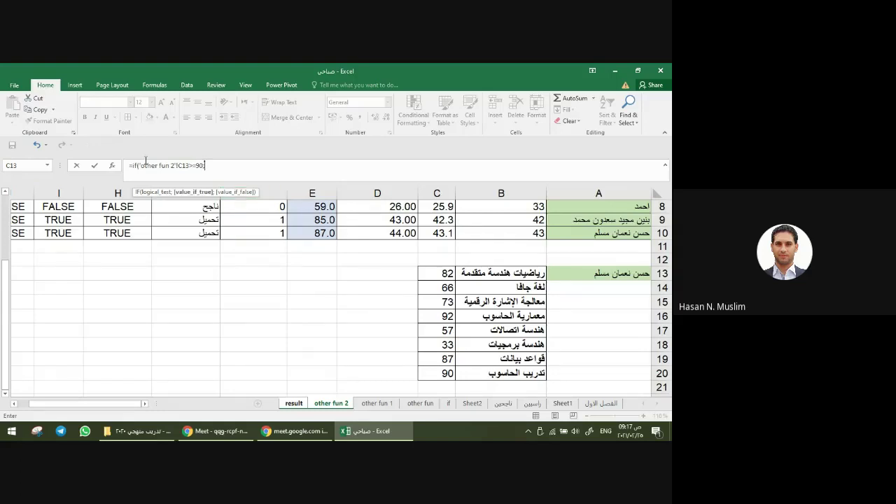
{"action": "left_click", "coordinate": [197, 194]}
{"action": "type", "text": "\"h"}
{"action": "key", "text": "BackSpace"}
{"action": "key", "text": "alt+shift"}
{"action": "type", "text": "امتياز"}
{"action": "key", "text": "alt+shift"}
{"action": "type", "text": "\""}
{"action": "type", "text": ";"}
{"action": "type", "text": "\""}
{"action": "type", "text": "i"}
{"action": "type", "text": "f"}
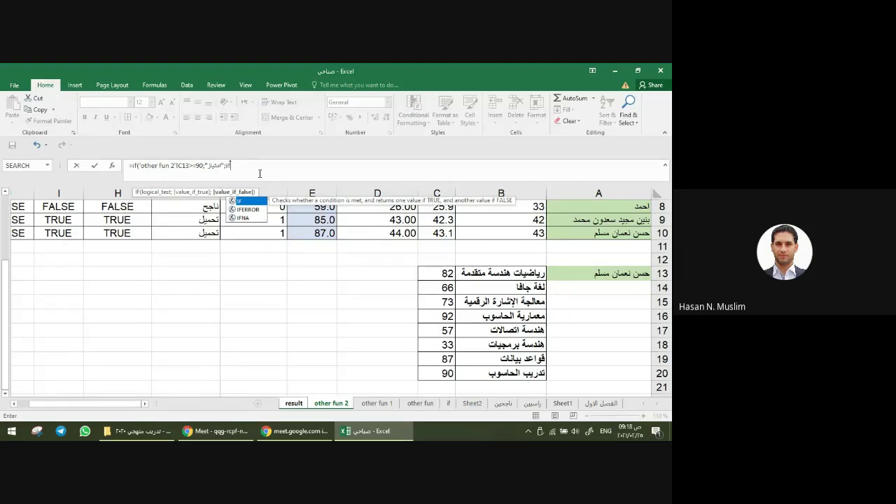
Step: Add the nested test C13>=80 returning "جيد جدا" and begin a third if
{"action": "key", "text": "Tab"}
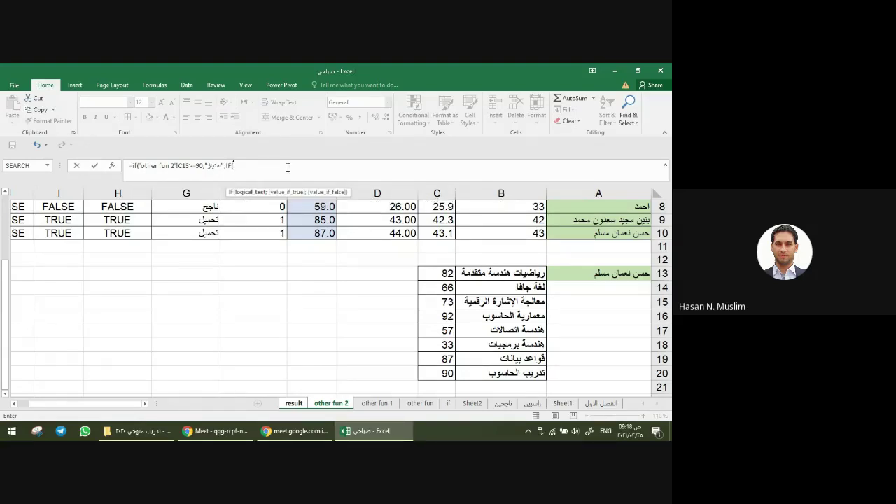
{"action": "left_click", "coordinate": [443, 272]}
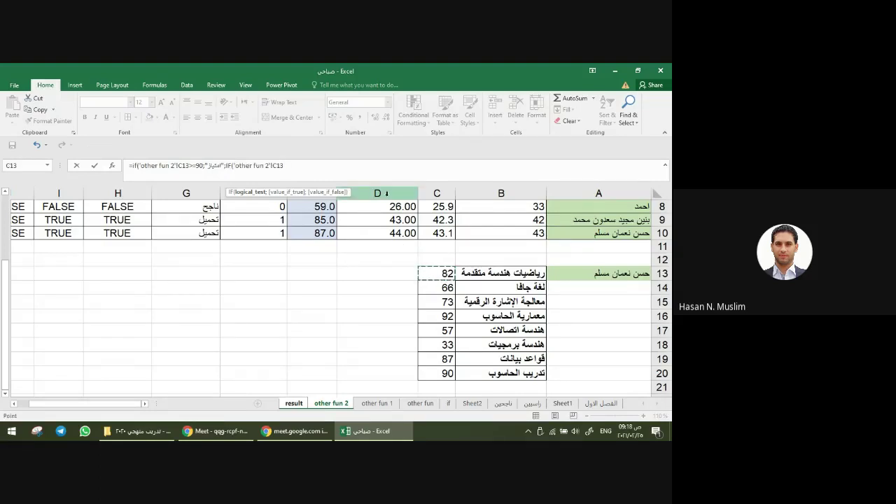
{"action": "type", "text": ">"}
{"action": "type", "text": "=80"}
{"action": "type", "text": ";"}
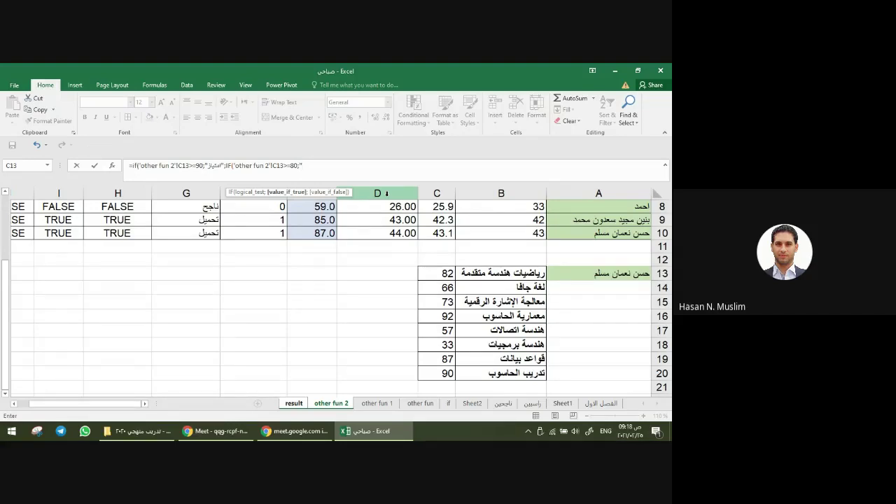
{"action": "type", "text": "[d"}
{"action": "key", "text": "alt+shift"}
{"action": "type", "text": "جيد"}
{"action": "type", "text": "جدا"}
{"action": "key", "text": "alt+shift"}
{"action": "type", "text": "\""}
{"action": "type", "text": ";"}
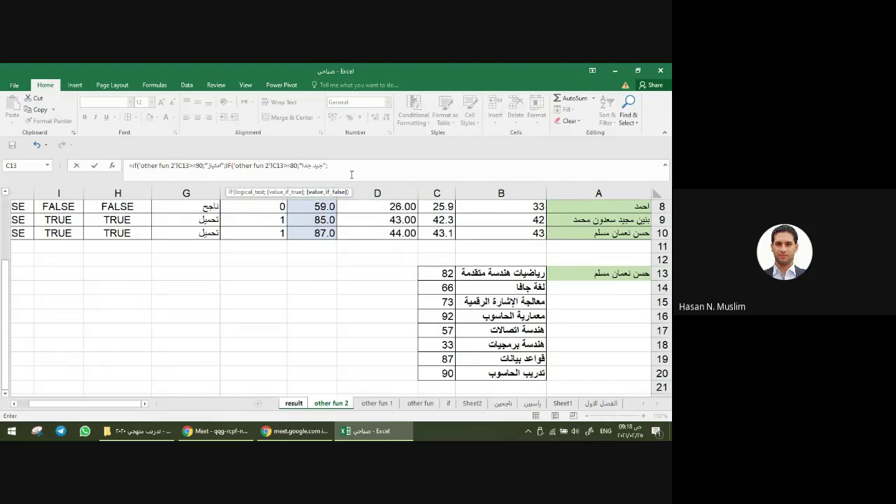
{"action": "type", "text": "if"}
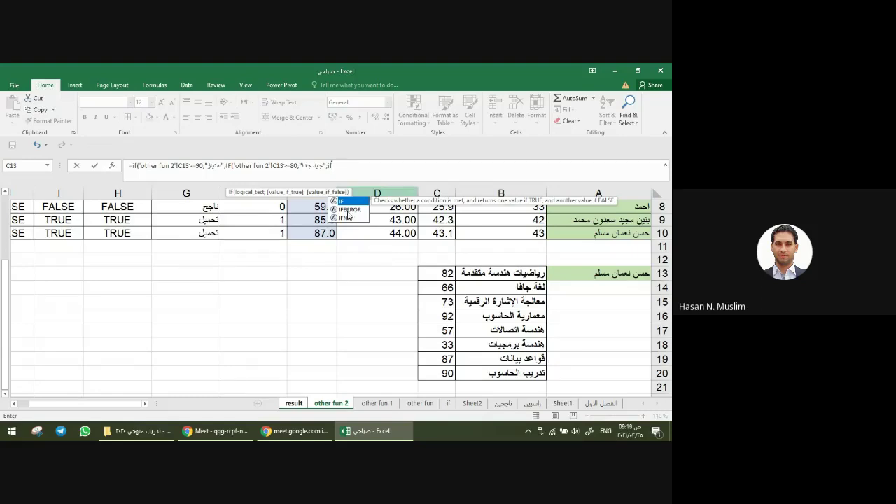
Step: Add the third nested test C13>=70 returning "جيد" and begin a fourth if
{"action": "double_click", "coordinate": [347, 201]}
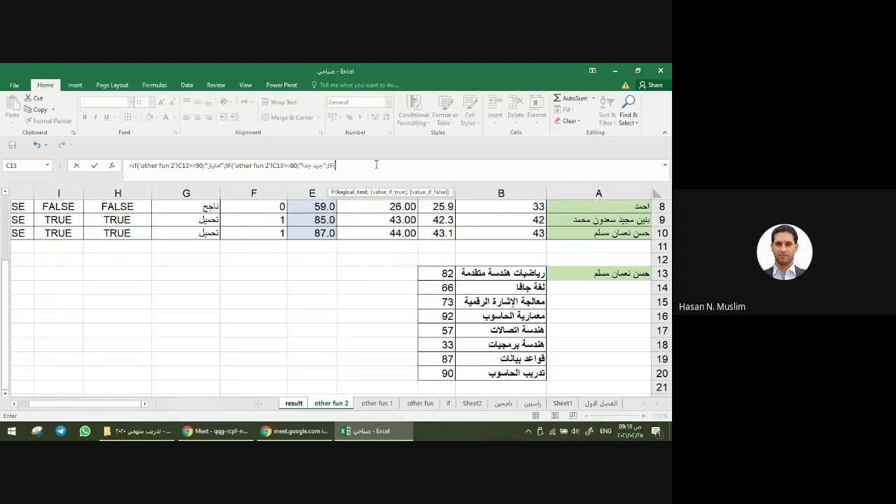
{"action": "left_click", "coordinate": [437, 273]}
{"action": "type", "text": ">="}
{"action": "type", "text": "7"}
{"action": "type", "text": "0"}
{"action": "type", "text": ";\""}
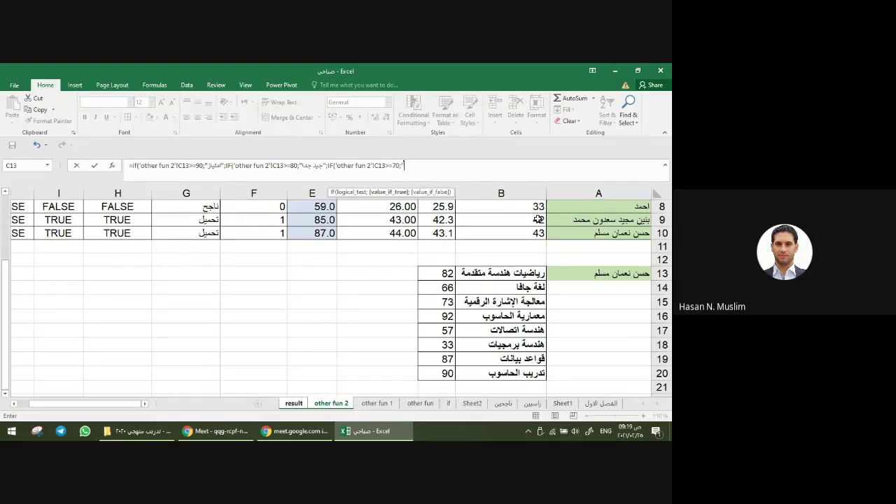
{"action": "key", "text": "alt+shift"}
{"action": "type", "text": "ج"}
{"action": "type", "text": "يد"}
{"action": "type", "text": "\""}
{"action": "type", "text": ";"}
{"action": "key", "text": "BackSpace"}
{"action": "key", "text": "alt+shift"}
{"action": "type", "text": ";"}
{"action": "type", "text": "if"}
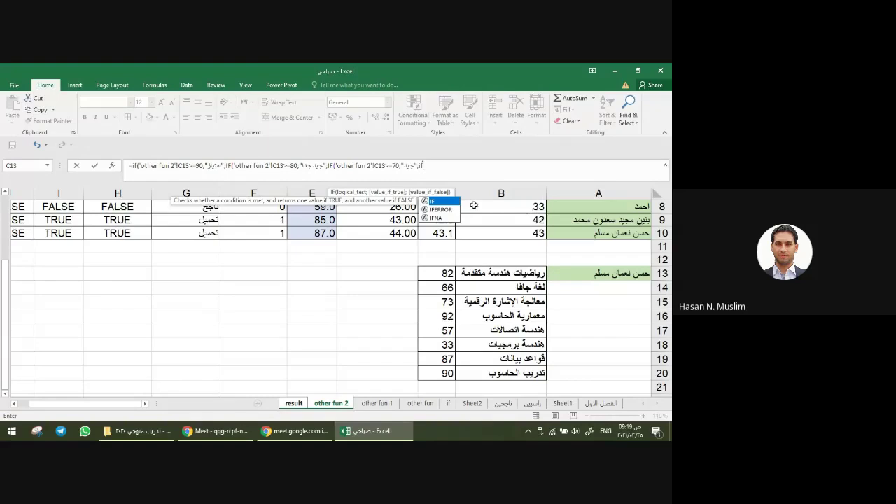
Step: Add the fourth nested test C13>=60 returning "متوسط" and open another if(
{"action": "double_click", "coordinate": [444, 202]}
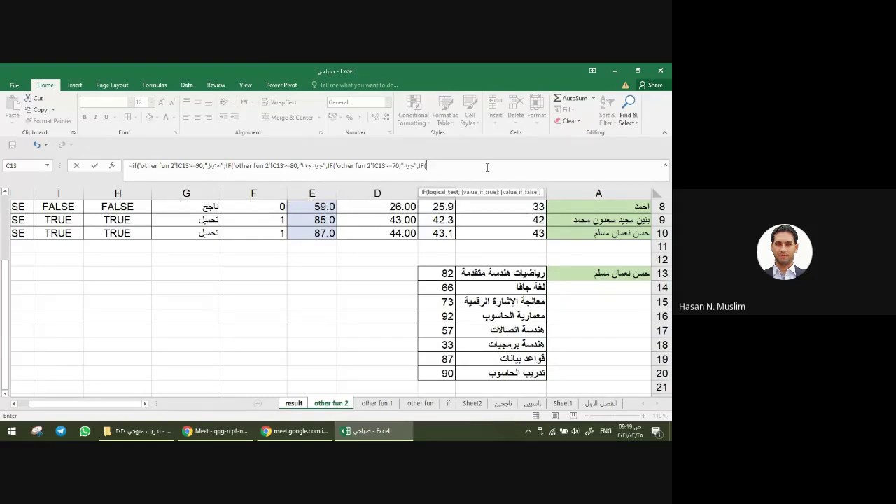
{"action": "left_click", "coordinate": [441, 274]}
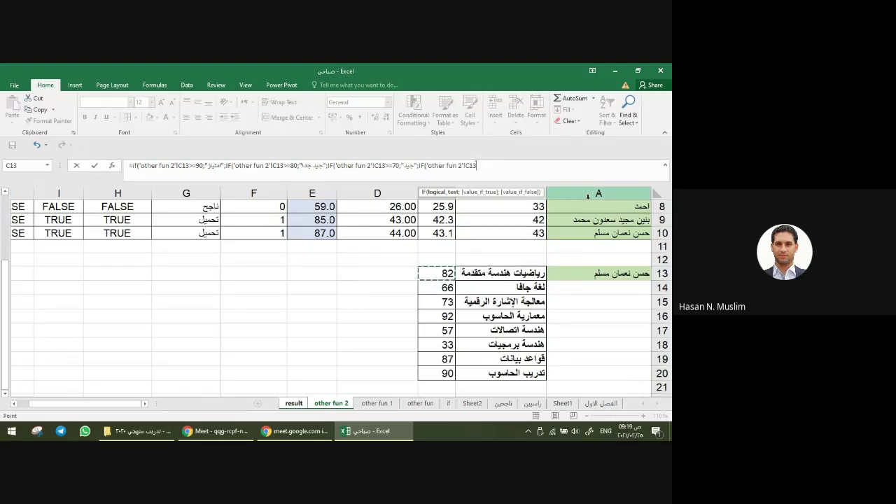
{"action": "type", "text": ">="}
{"action": "type", "text": "6"}
{"action": "type", "text": "0"}
{"action": "type", "text": ";"}
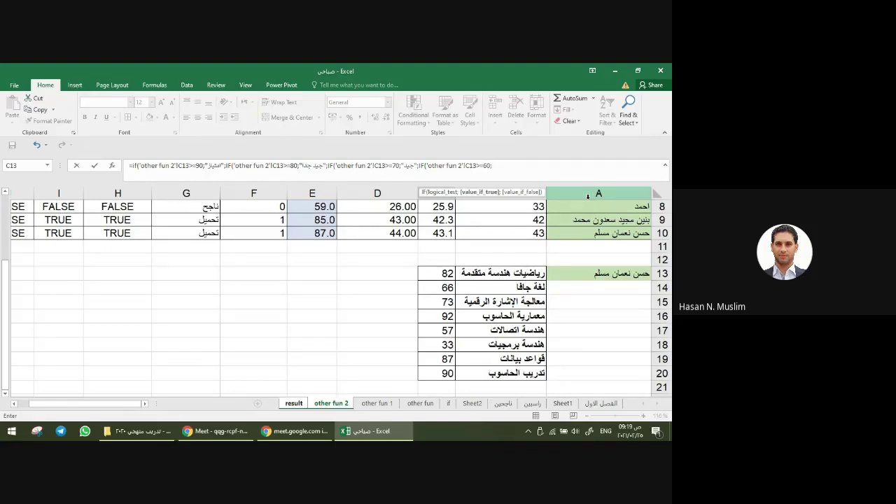
{"action": "type", "text": "\""}
{"action": "type", "text": "lj"}
{"action": "type", "text": ",s"}
{"action": "key", "text": "BackSpace"}
{"action": "key", "text": "BackSpace"}
{"action": "key", "text": "BackSpace"}
{"action": "key", "text": "BackSpace"}
{"action": "type", "text": "متوسط"}
{"action": "key", "text": "alt+shift"}
{"action": "type", "text": ";"}
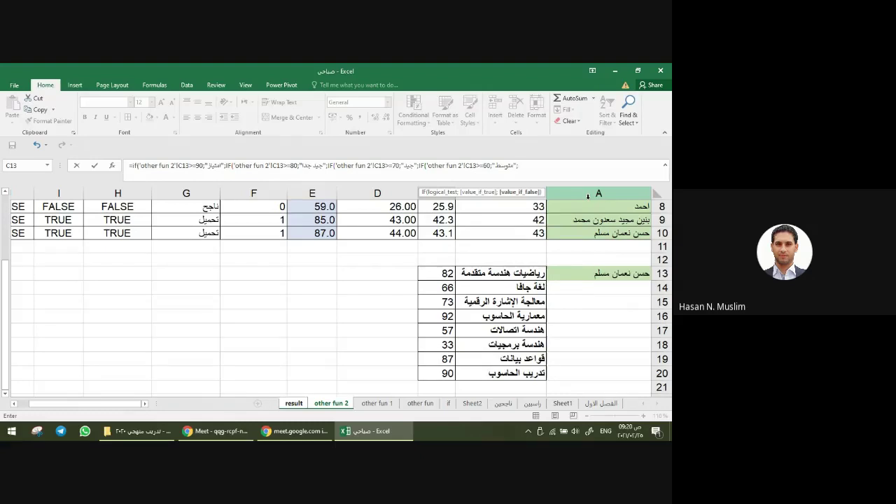
{"action": "type", "text": "if"}
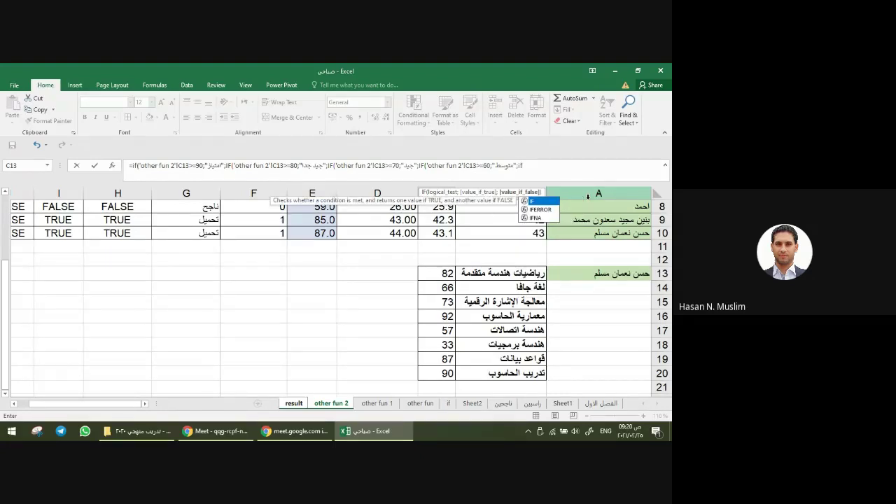
{"action": "type", "text": "("}
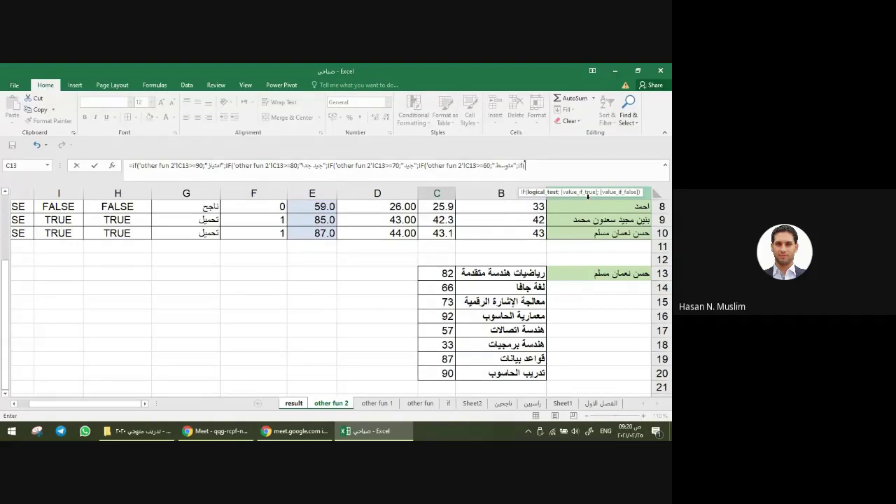
Step: Add the test 'other fun 2'!C13>=50 returning "مقبول" to the nested IF
{"action": "left_click", "coordinate": [442, 273]}
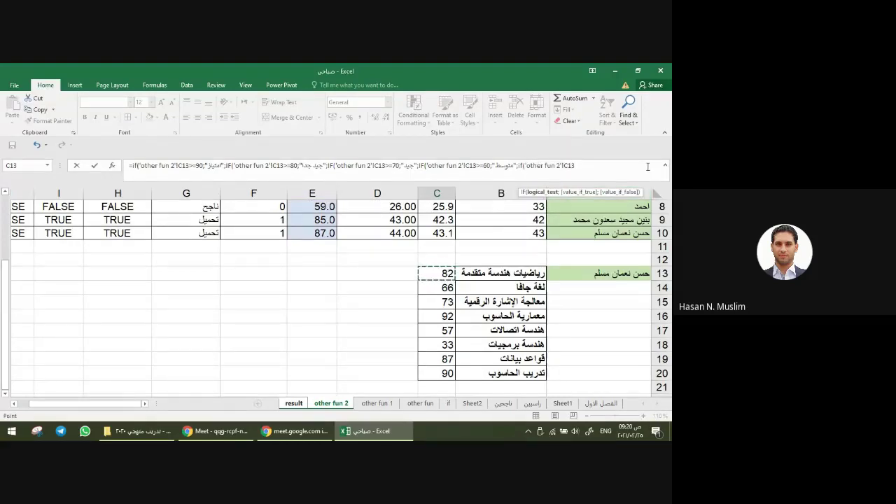
{"action": "type", "text": ">="}
{"action": "type", "text": "5"}
{"action": "type", "text": "0"}
{"action": "type", "text": ";"}
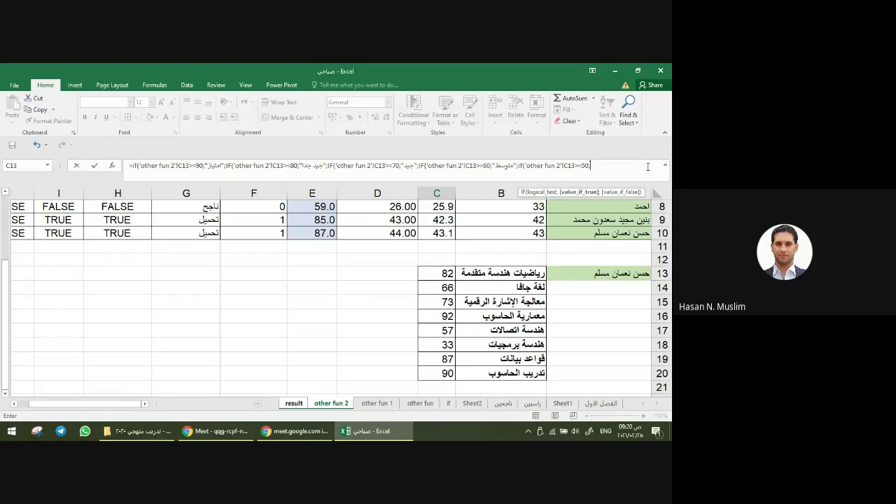
{"action": "type", "text": "\""}
{"action": "key", "text": "alt+shift"}
{"action": "type", "text": "مقبول"}
{"action": "type", "text": "\""}
{"action": "key", "text": "alt"}
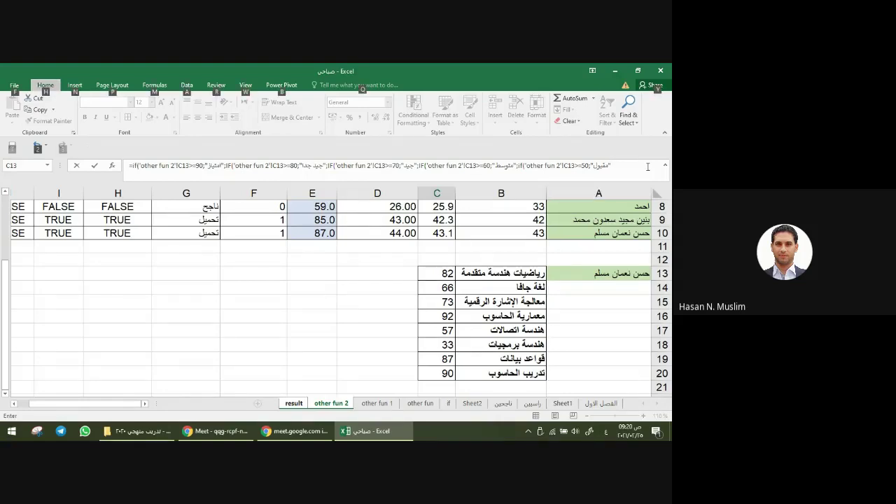
Step: Make "ضعيف" the result for lower marks and close all the formula's brackets
{"action": "left_click", "coordinate": [626, 169]}
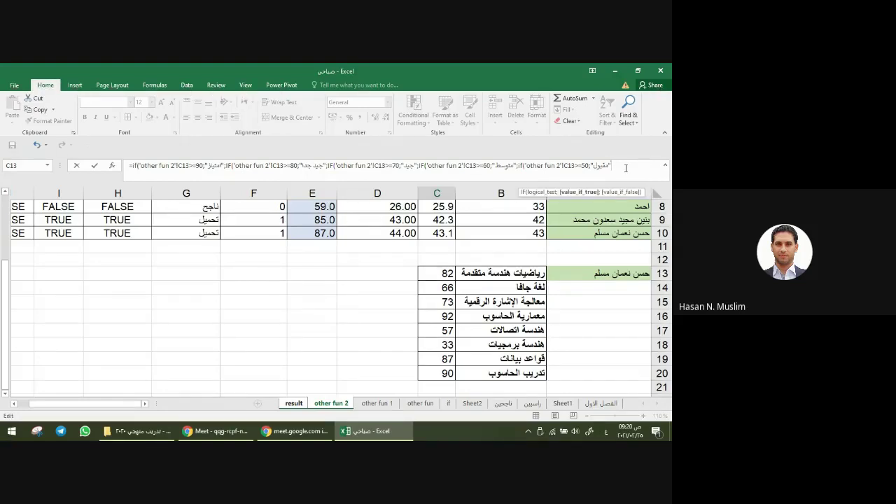
{"action": "type", "text": "ك"}
{"action": "key", "text": "BackSpace"}
{"action": "key", "text": "alt+shift"}
{"action": "type", "text": ";"}
{"action": "type", "text": "\""}
{"action": "type", "text": "\""}
{"action": "key", "text": "alt+shift"}
{"action": "type", "text": "ضعيف"}
{"action": "key", "text": "alt+shift"}
{"action": "type", "text": "))"}
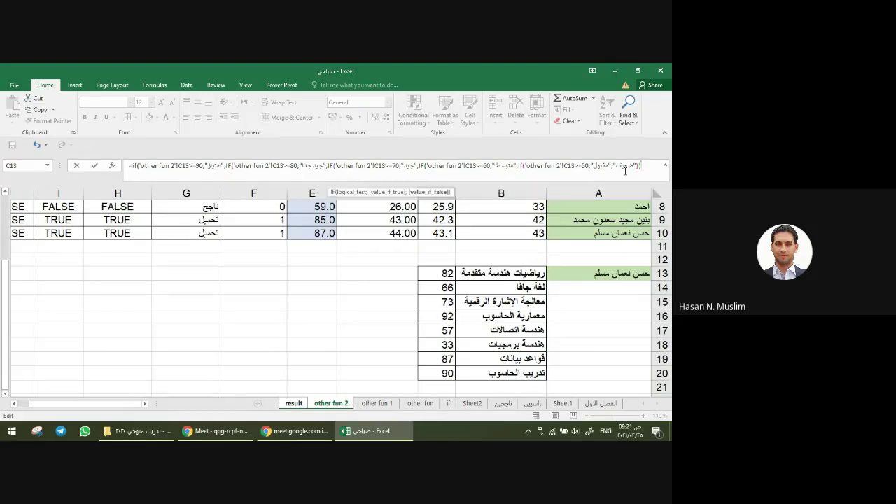
{"action": "type", "text": ")"}
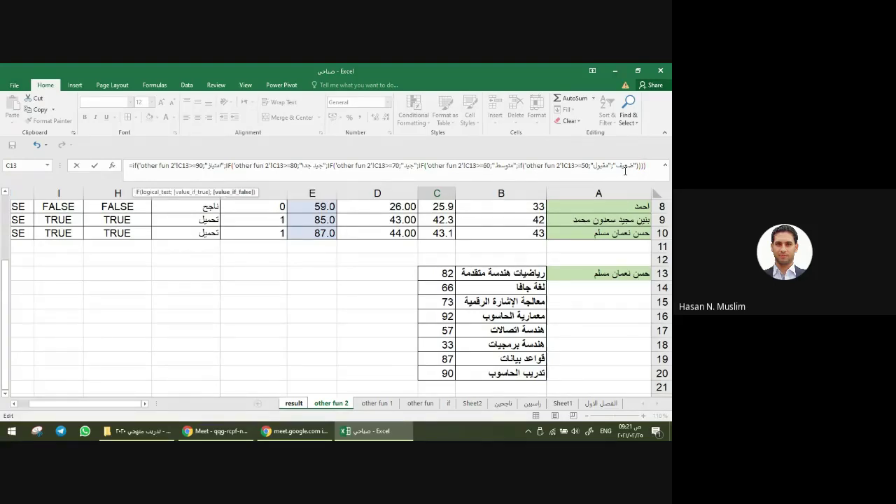
Step: Commit the grade formula in C8 and fill it down through C11
{"action": "key", "text": "Return"}
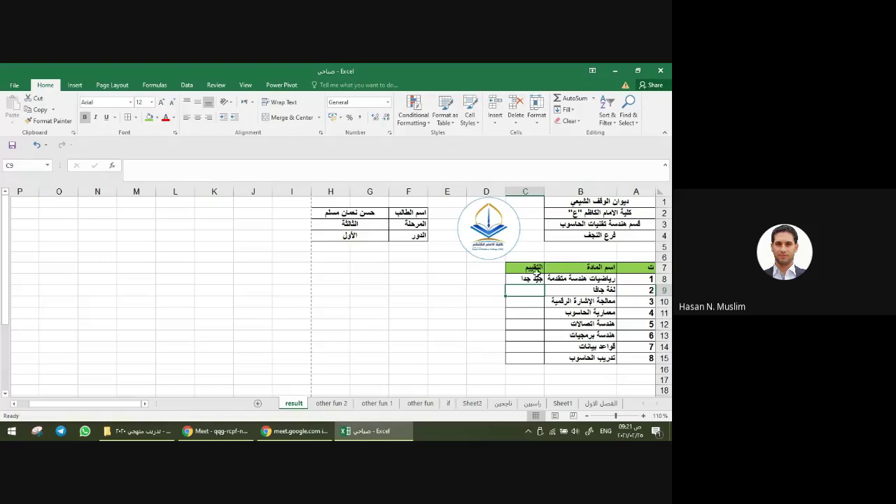
{"action": "left_click", "coordinate": [529, 279]}
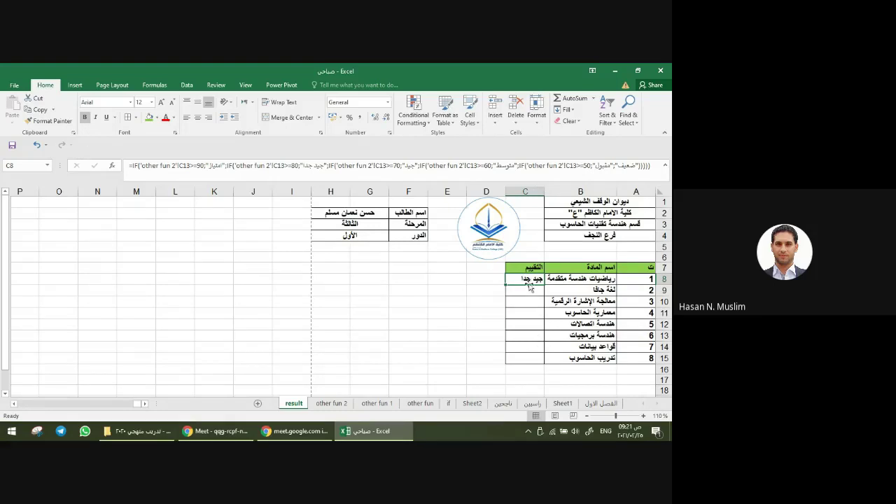
{"action": "left_click_drag", "start_coordinate": [505, 284], "coordinate": [506, 306]}
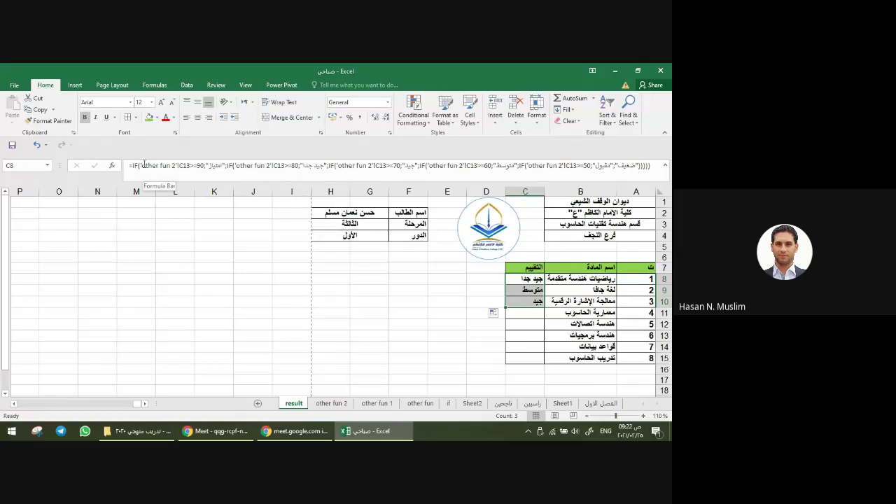
{"action": "left_click_drag", "start_coordinate": [141, 166], "coordinate": [530, 165]}
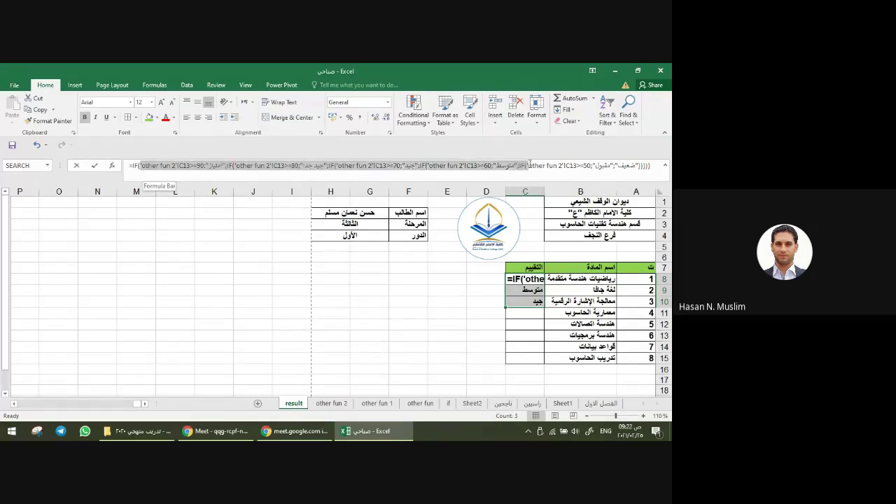
{"action": "key", "text": "Escape"}
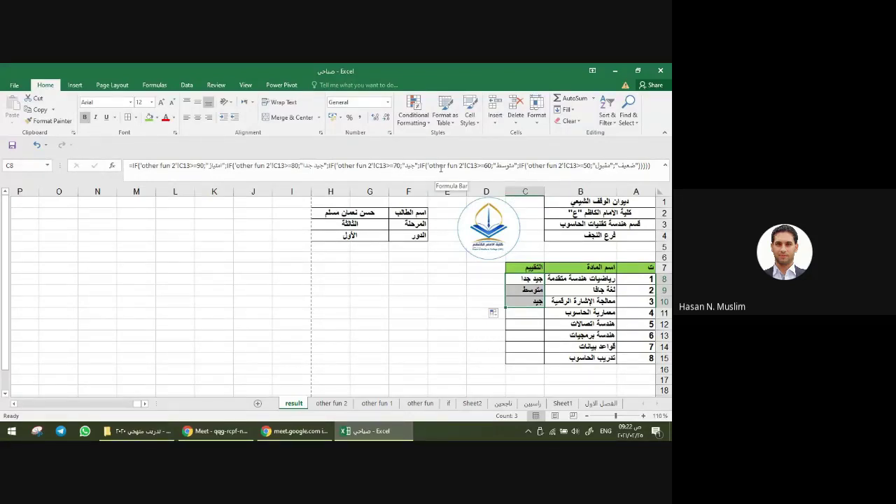
{"action": "left_click", "coordinate": [520, 303]}
{"action": "left_click_drag", "start_coordinate": [507, 307], "coordinate": [508, 319]}
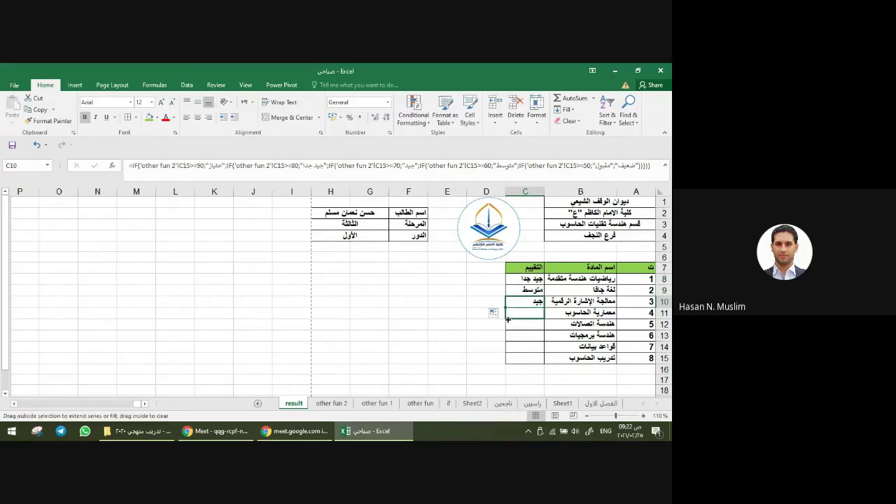
Step: Check the source marks in C14 and C15 on the other fun 2 sheet
{"action": "left_click", "coordinate": [331, 403]}
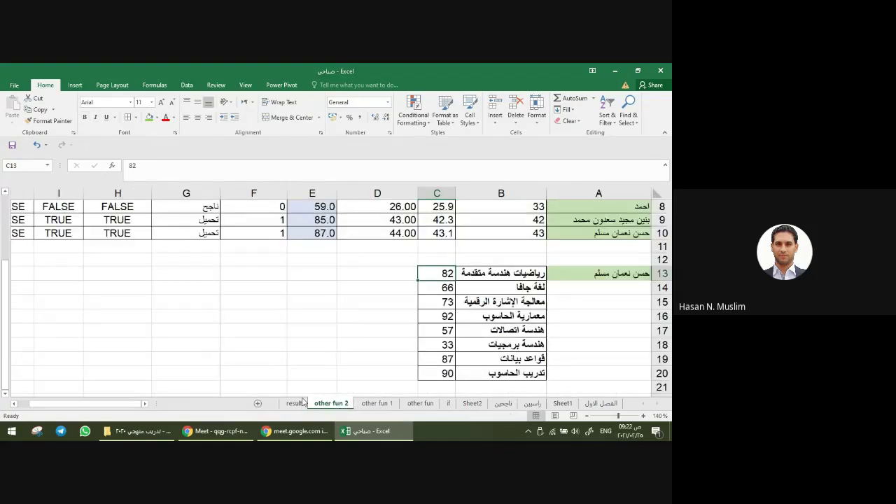
{"action": "left_click", "coordinate": [446, 287]}
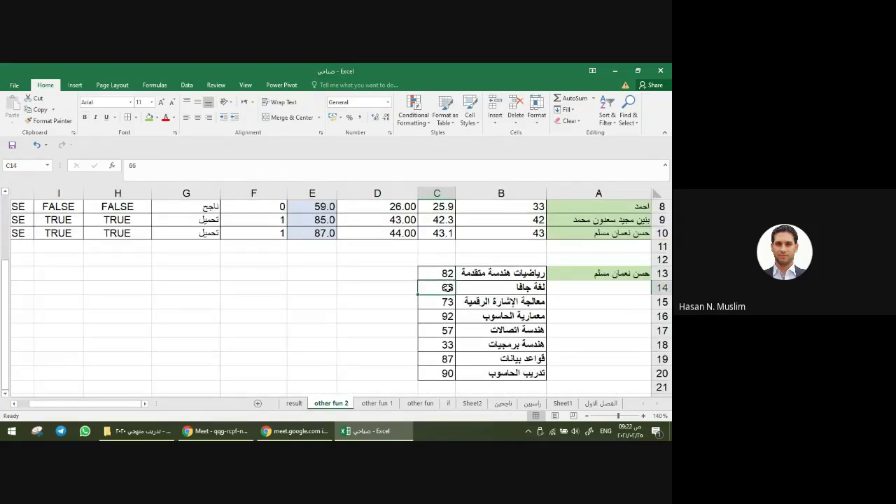
{"action": "left_click", "coordinate": [436, 303]}
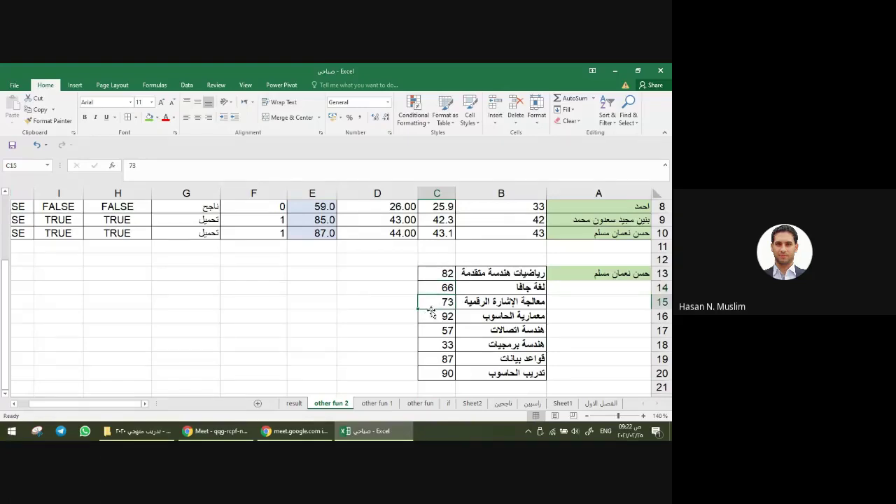
{"action": "left_click", "coordinate": [438, 291]}
{"action": "left_click", "coordinate": [439, 301]}
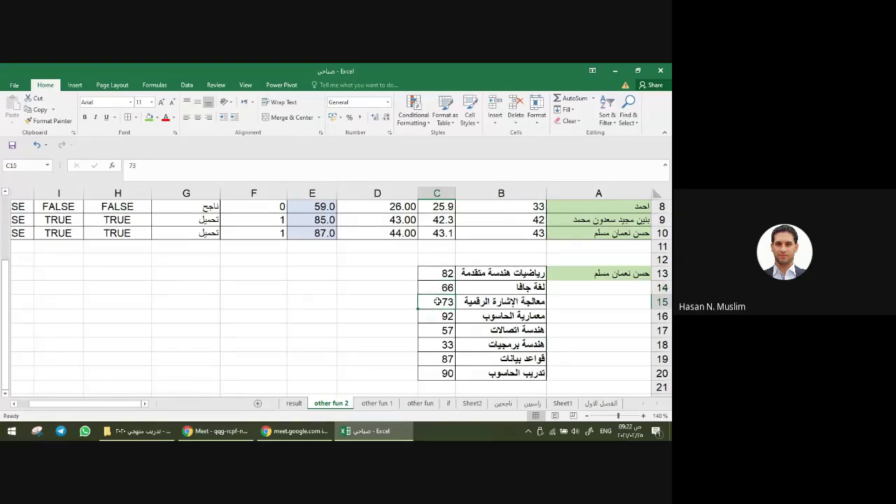
{"action": "left_click", "coordinate": [296, 404]}
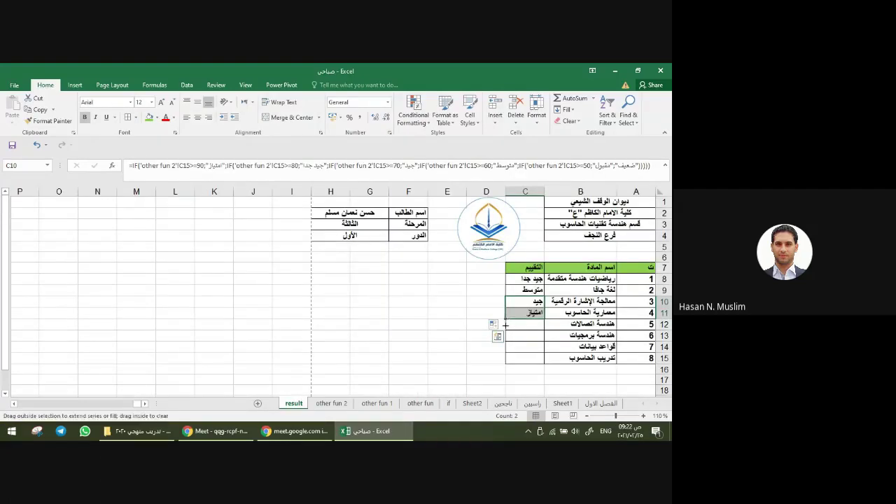
Step: Extend the grade formula down to C15, then compare against other fun 2's marks
{"action": "left_click_drag", "start_coordinate": [505, 319], "coordinate": [505, 341]}
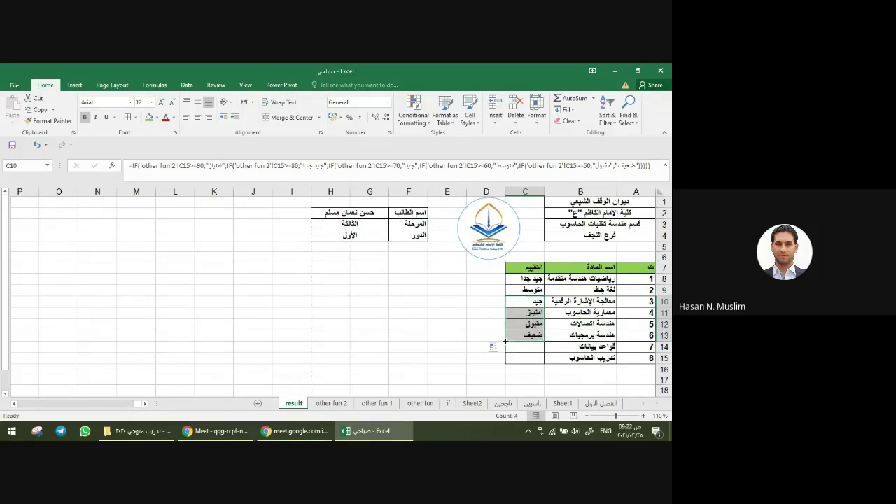
{"action": "left_click_drag", "start_coordinate": [506, 341], "coordinate": [506, 351]}
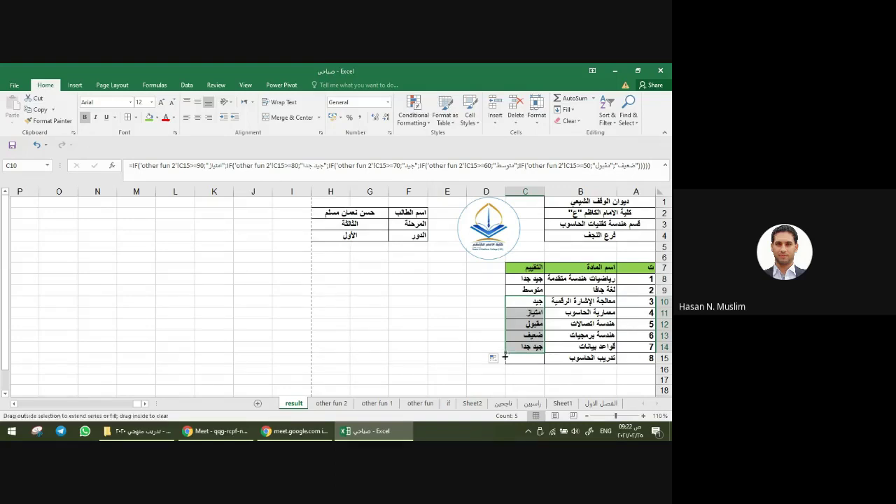
{"action": "left_click_drag", "start_coordinate": [505, 352], "coordinate": [505, 365]}
{"action": "left_click", "coordinate": [418, 311]}
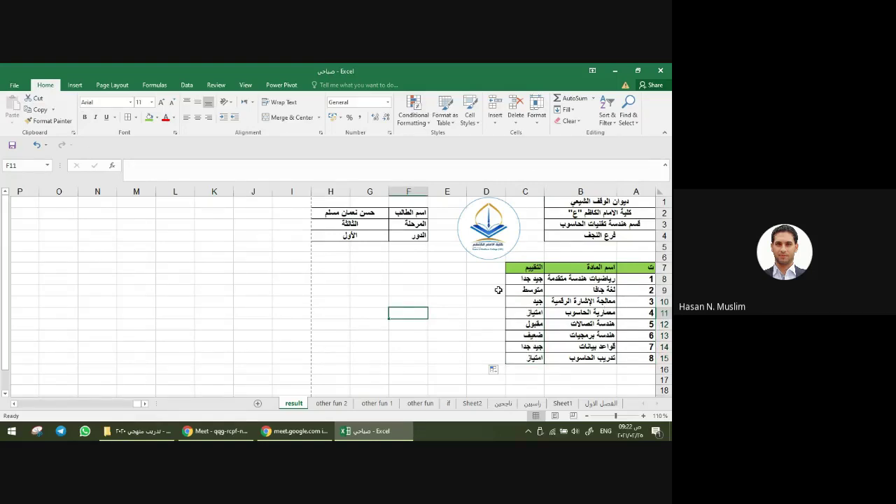
{"action": "left_click", "coordinate": [330, 406]}
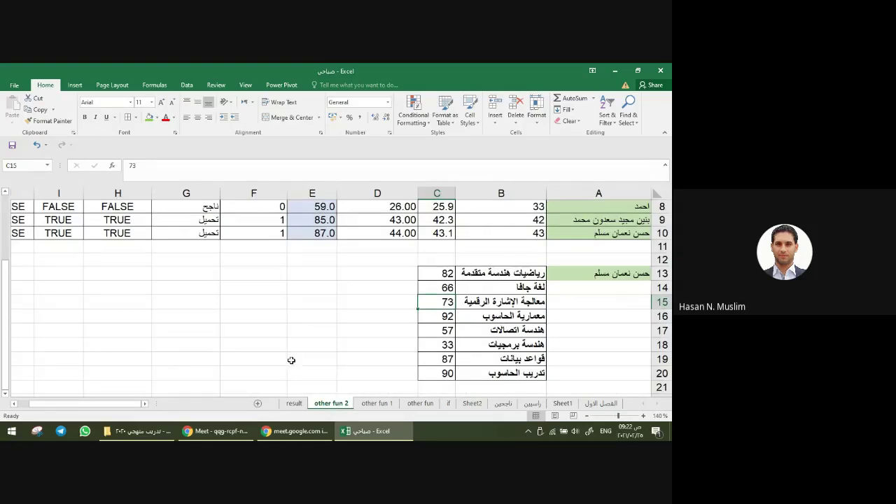
{"action": "left_click", "coordinate": [293, 404]}
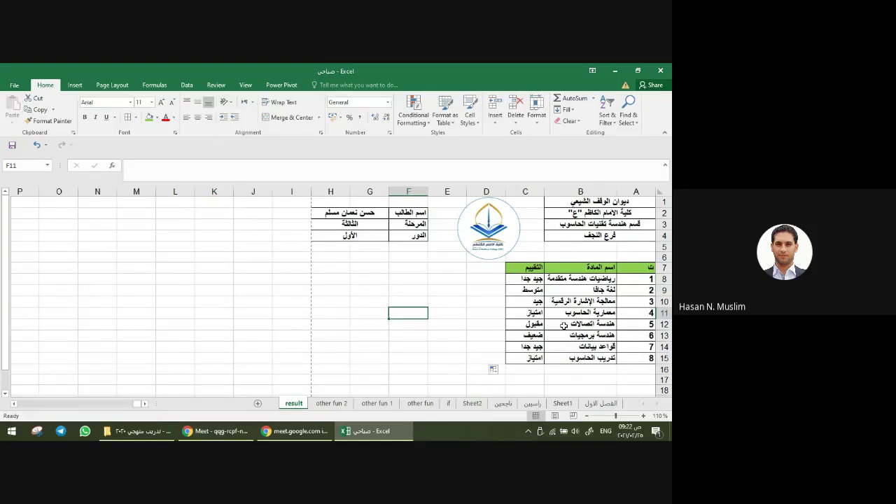
Step: Preview how the result sheet prints on the page
{"action": "key", "text": "ctrl+p"}
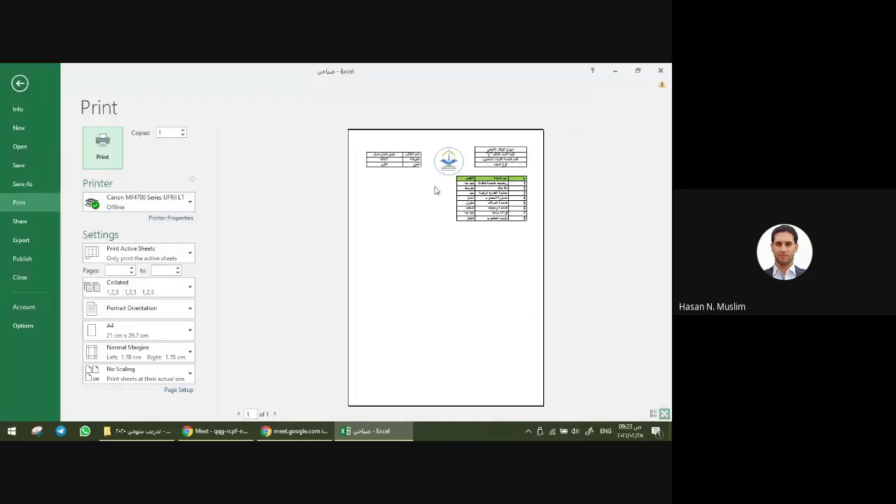
{"action": "key", "text": "Escape"}
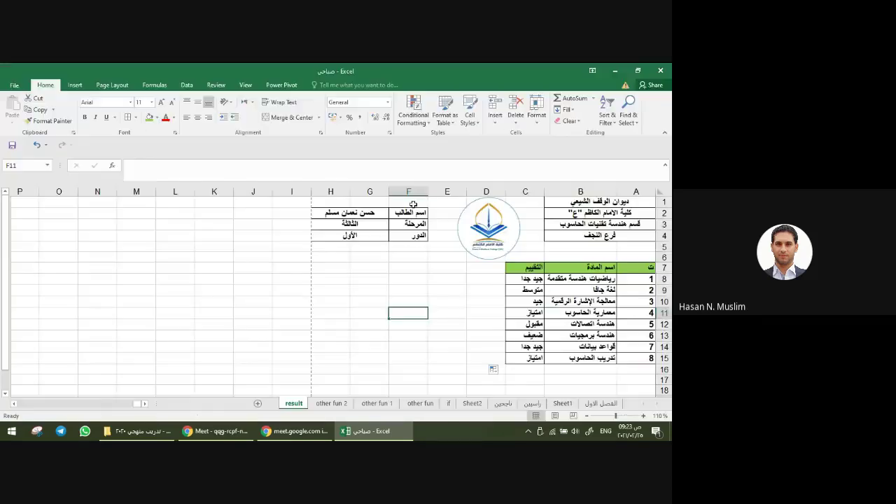
{"action": "left_click_drag", "start_coordinate": [491, 268], "coordinate": [340, 357]}
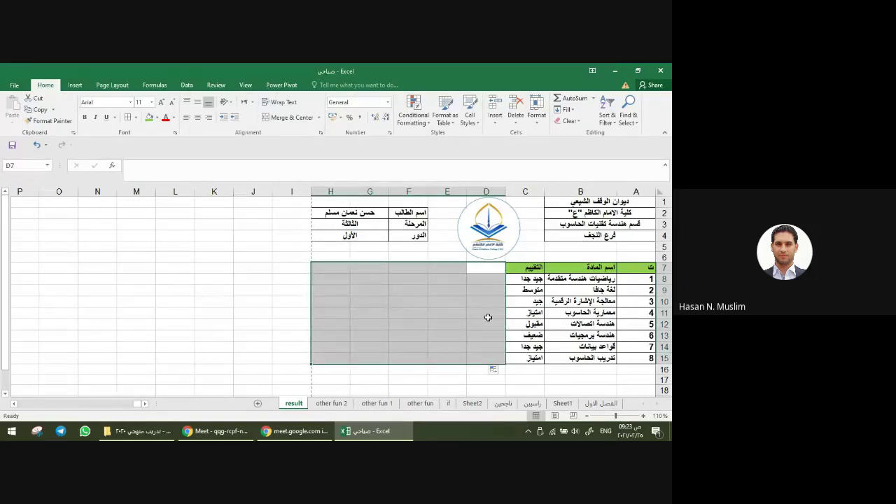
{"action": "key", "text": "ctrl+p"}
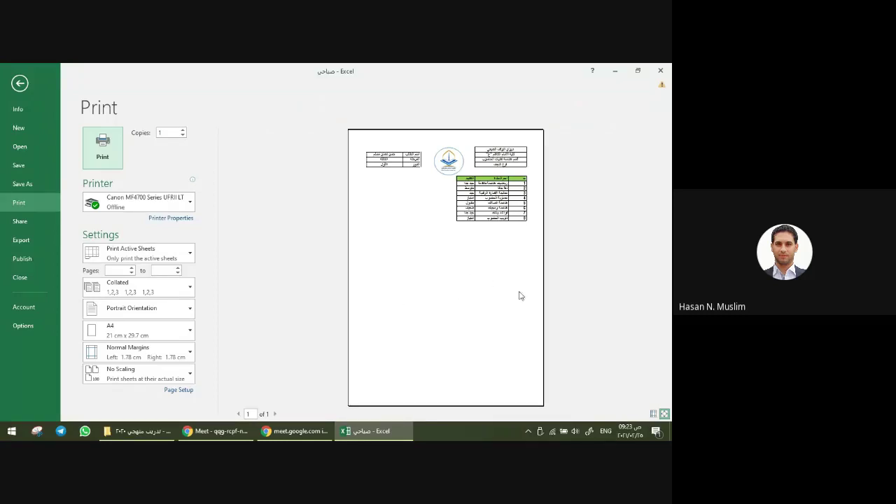
{"action": "key", "text": "Escape"}
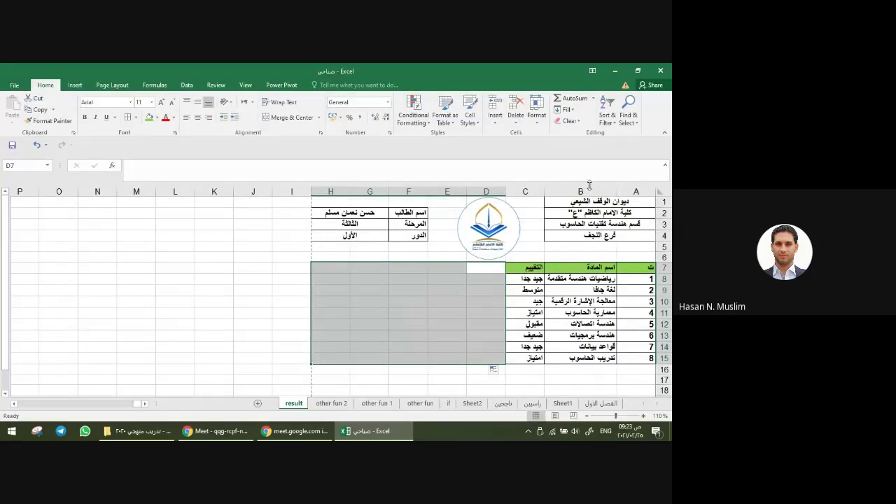
Step: Copy the report block A1:H15 and paste a second copy at A18
{"action": "mouse_move", "coordinate": [605, 201]}
{"action": "left_mouse_down"}
{"action": "mouse_move", "coordinate": [445, 284]}
{"action": "mouse_move", "coordinate": [366, 362]}
{"action": "left_mouse_up"}
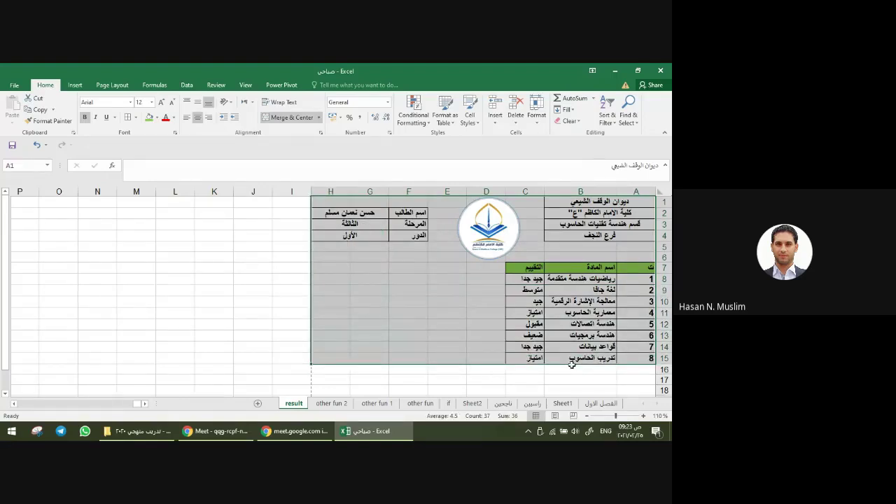
{"action": "scroll", "coordinate": [574, 367], "scroll_direction": "down", "scroll_amount": 3}
{"action": "left_click", "coordinate": [640, 271]}
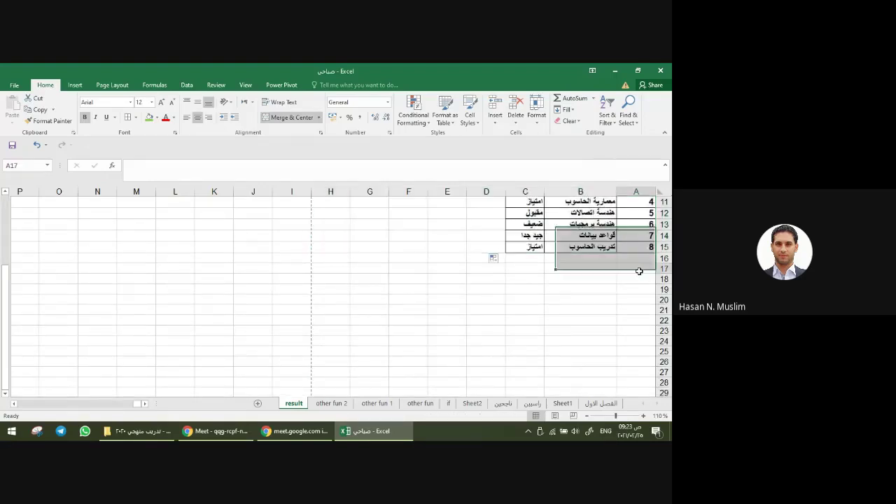
{"action": "scroll", "coordinate": [639, 271], "scroll_direction": "up", "scroll_amount": 3}
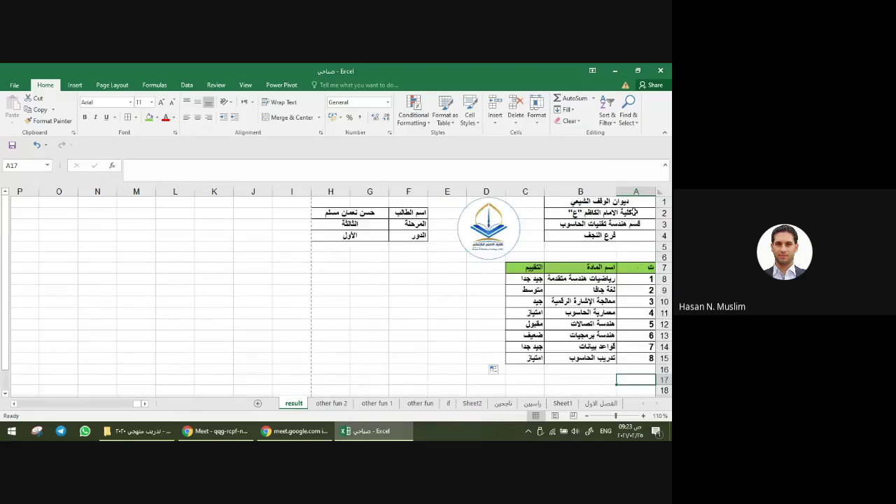
{"action": "left_click_drag", "start_coordinate": [632, 202], "coordinate": [352, 358]}
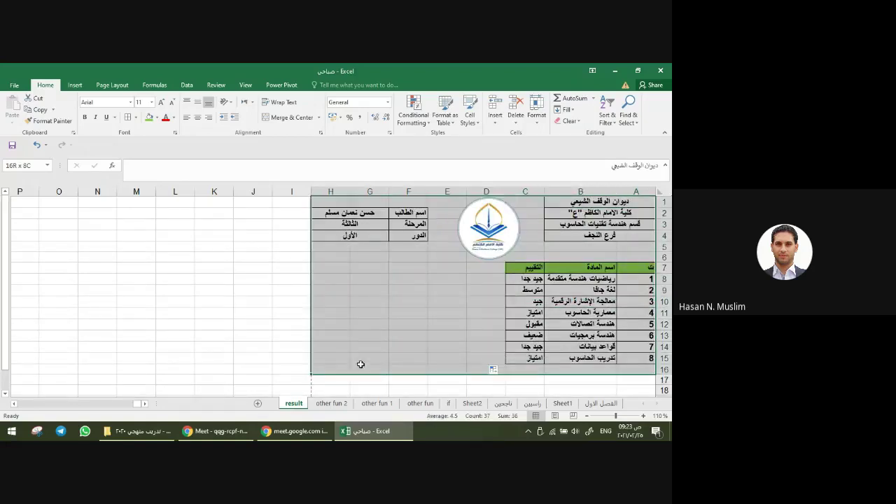
{"action": "key", "text": "ctrl+c"}
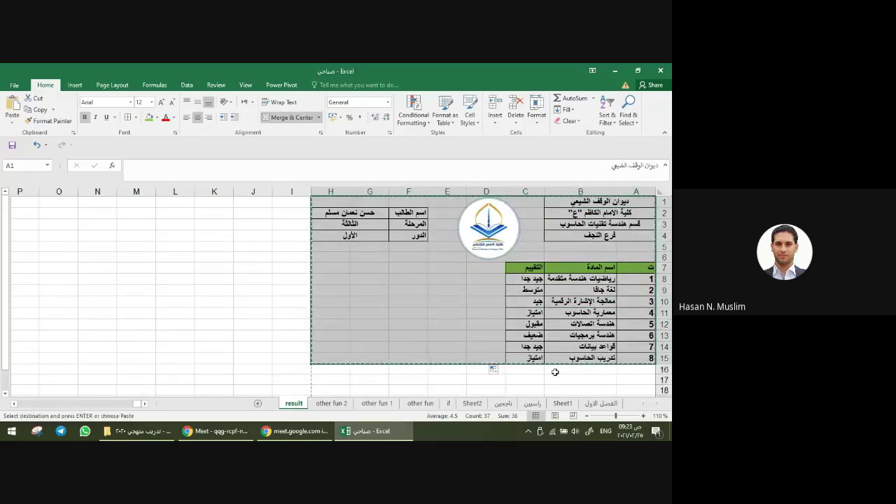
{"action": "scroll", "coordinate": [560, 364], "scroll_direction": "down", "scroll_amount": 2}
{"action": "left_click", "coordinate": [636, 338]}
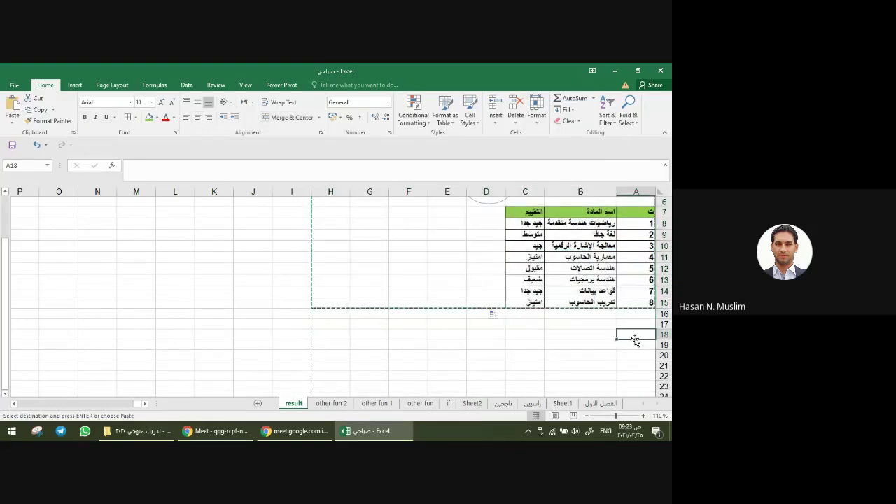
{"action": "key", "text": "ctrl+v"}
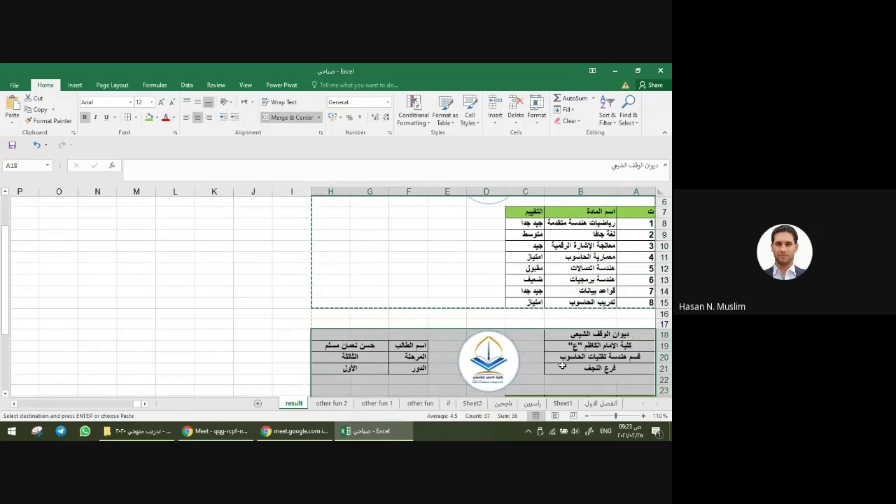
Step: Check in print preview that both report copies fit on one page
{"action": "scroll", "coordinate": [563, 366], "scroll_direction": "down", "scroll_amount": 4}
{"action": "key", "text": "ctrl+p"}
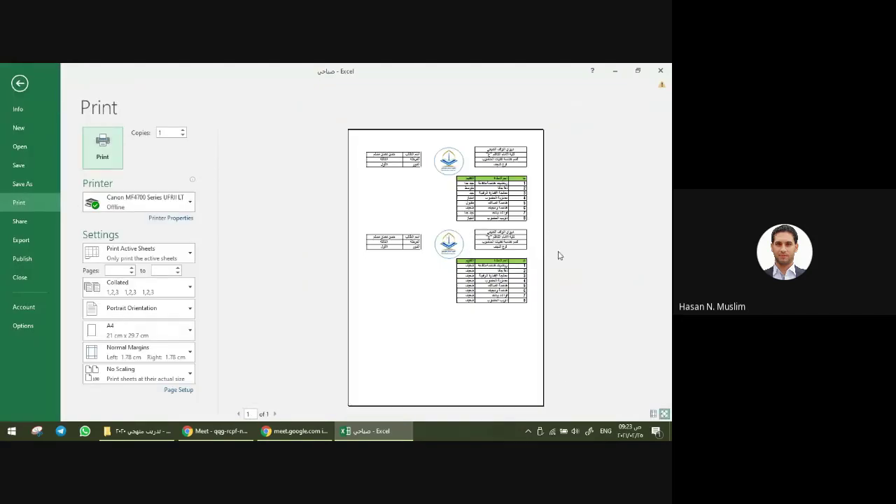
{"action": "key", "text": "Escape"}
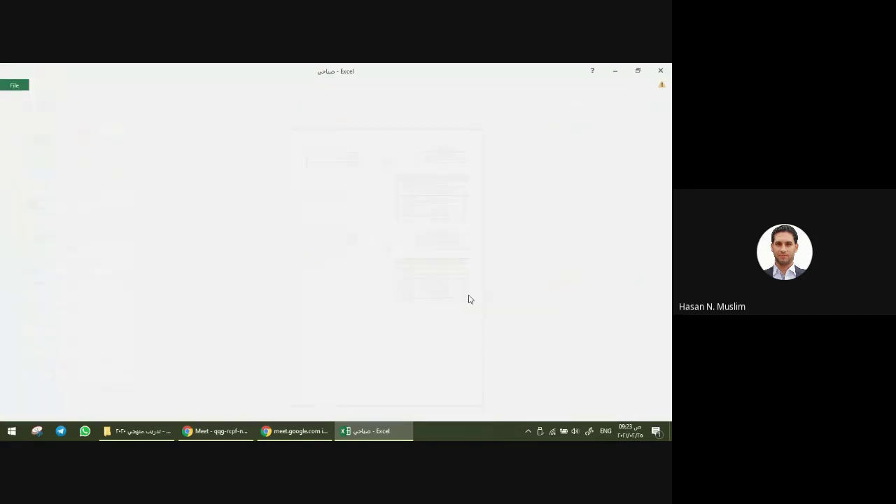
Step: Compare C8's nested IF formula with the other fun 2 marks, then switch to Google Meet
{"action": "left_click", "coordinate": [363, 310]}
{"action": "scroll", "coordinate": [363, 310], "scroll_direction": "up", "scroll_amount": 3}
{"action": "scroll", "coordinate": [363, 309], "scroll_direction": "up", "scroll_amount": 3}
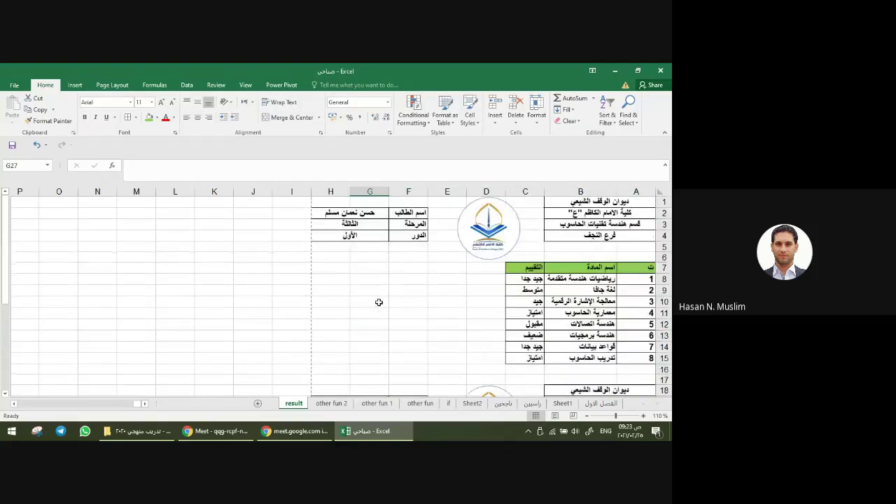
{"action": "left_click", "coordinate": [526, 278]}
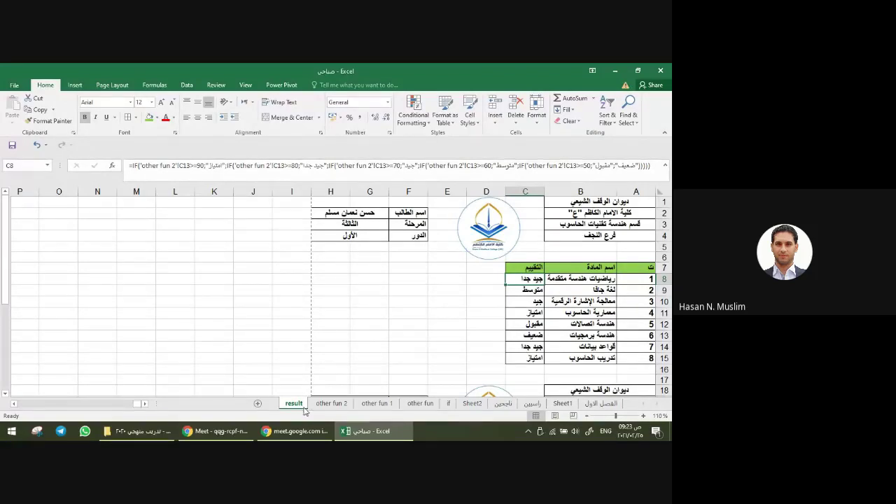
{"action": "left_click", "coordinate": [321, 406]}
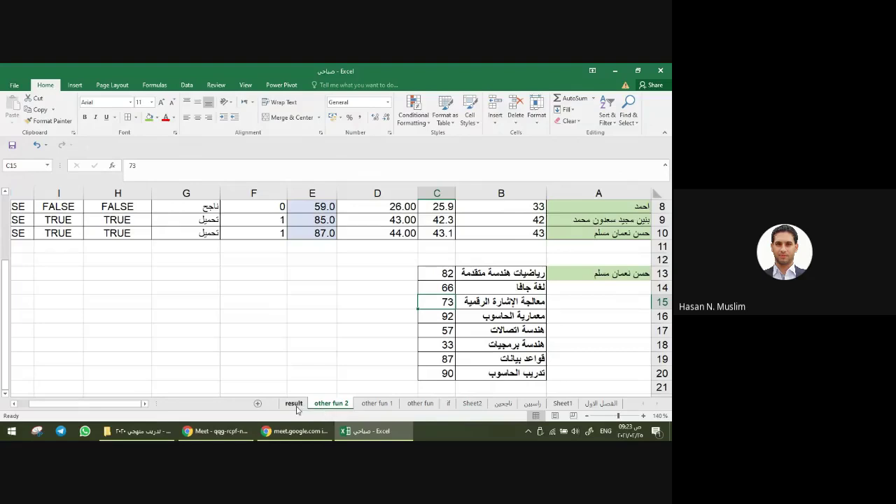
{"action": "left_click", "coordinate": [294, 404]}
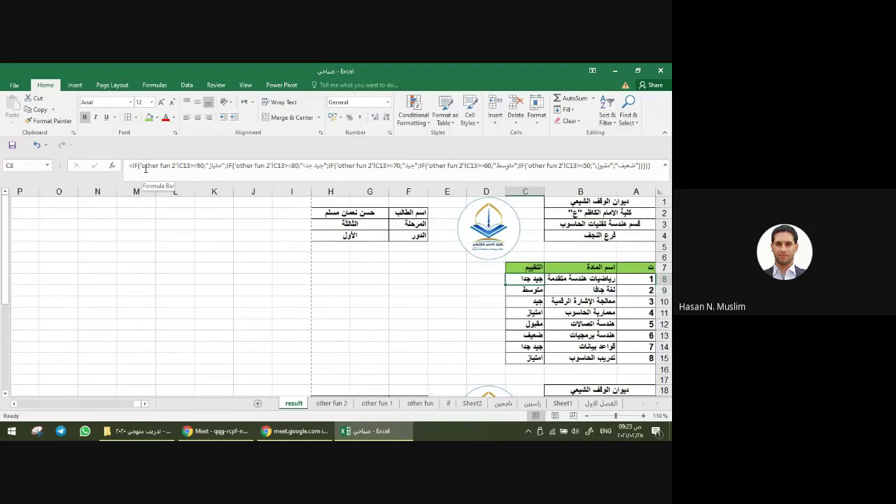
{"action": "left_click", "coordinate": [329, 409]}
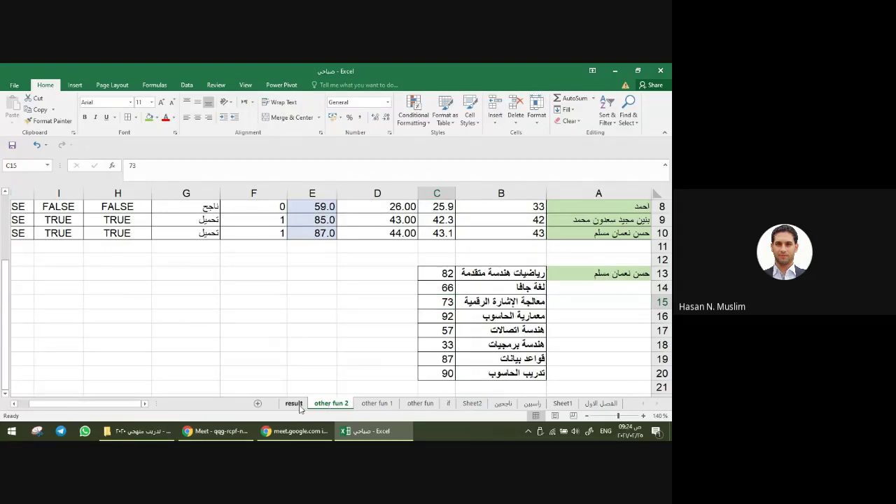
{"action": "left_click", "coordinate": [296, 405]}
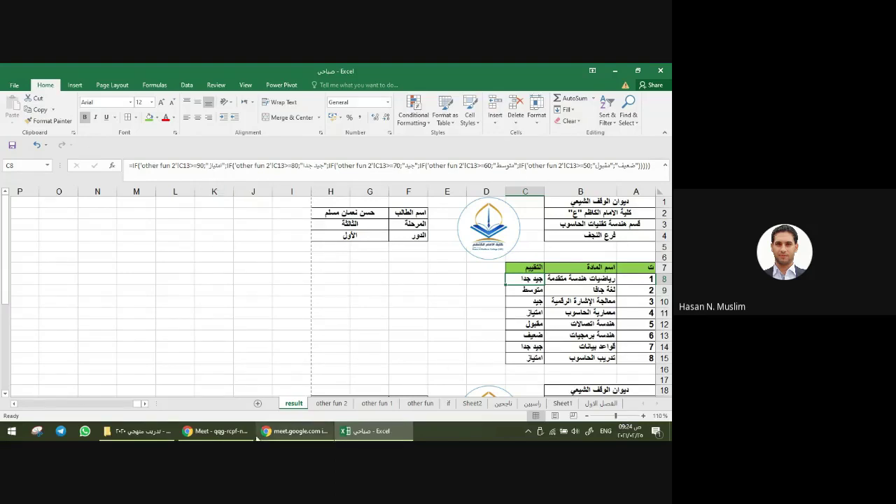
{"action": "mouse_move", "coordinate": [215, 430]}
{"action": "left_click", "coordinate": [203, 373]}
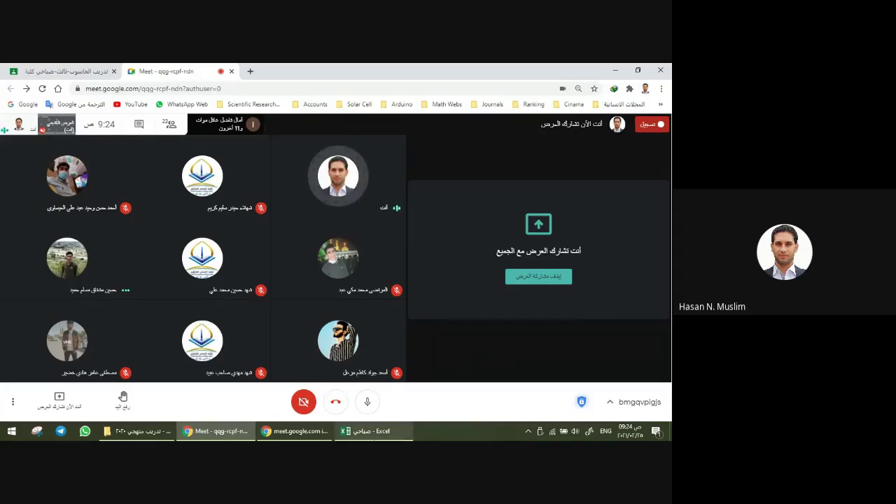
Step: Toggle between Meet and Excel, ending with the grades workbook's result sheet on top
{"action": "left_click", "coordinate": [366, 431]}
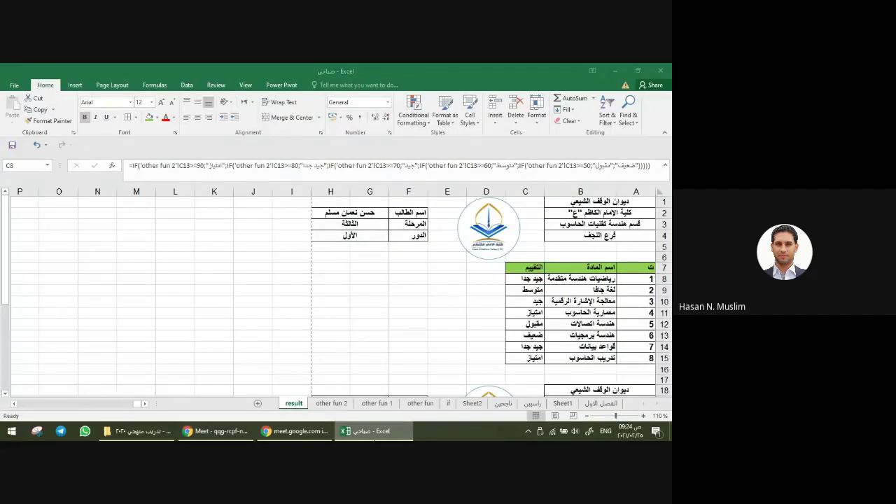
{"action": "key", "text": "alt+Tab"}
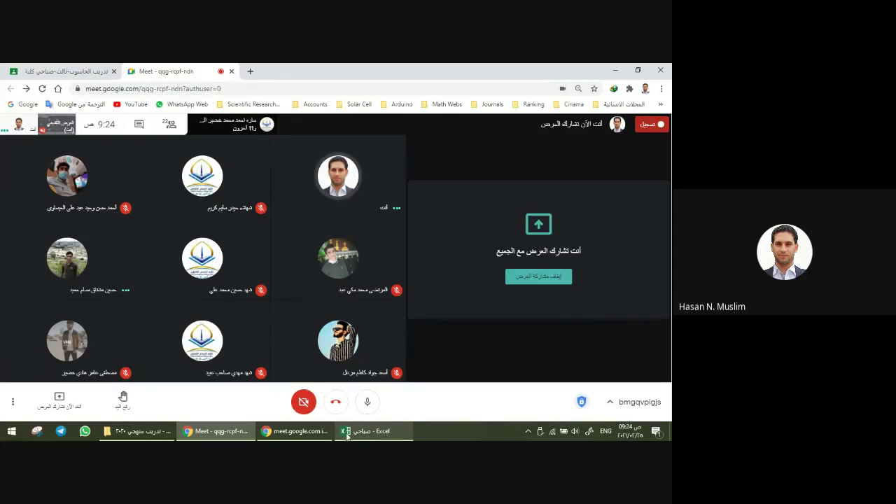
{"action": "left_click", "coordinate": [372, 436]}
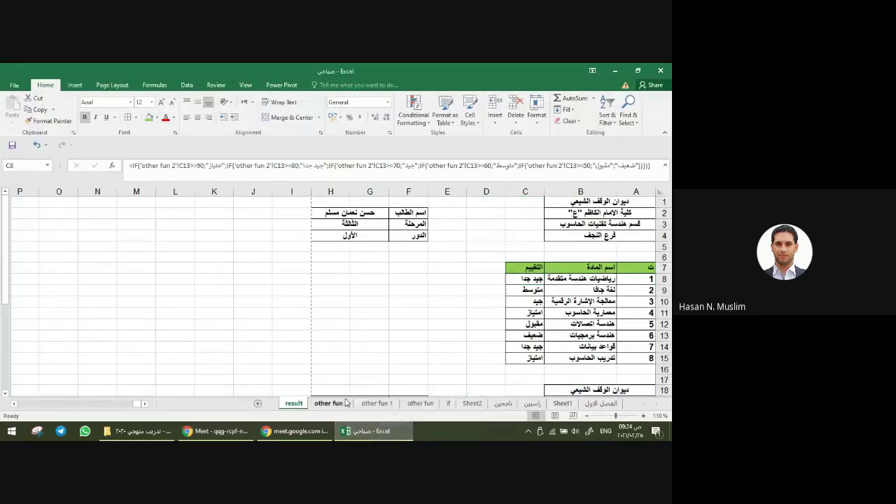
Step: Review the student's name and eight subject marks in rows 13–20 of other fun 2
{"action": "left_click", "coordinate": [329, 405]}
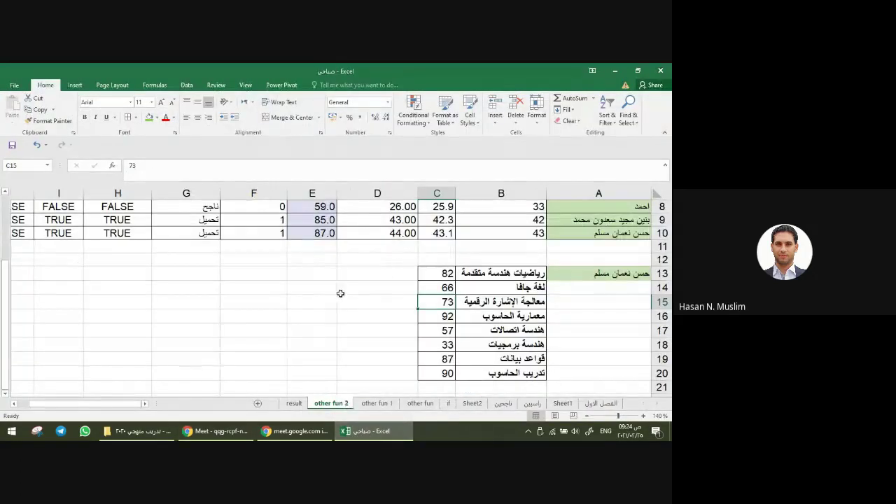
{"action": "scroll", "coordinate": [330, 315], "scroll_direction": "up", "scroll_amount": 2}
{"action": "scroll", "coordinate": [325, 319], "scroll_direction": "up", "scroll_amount": 1}
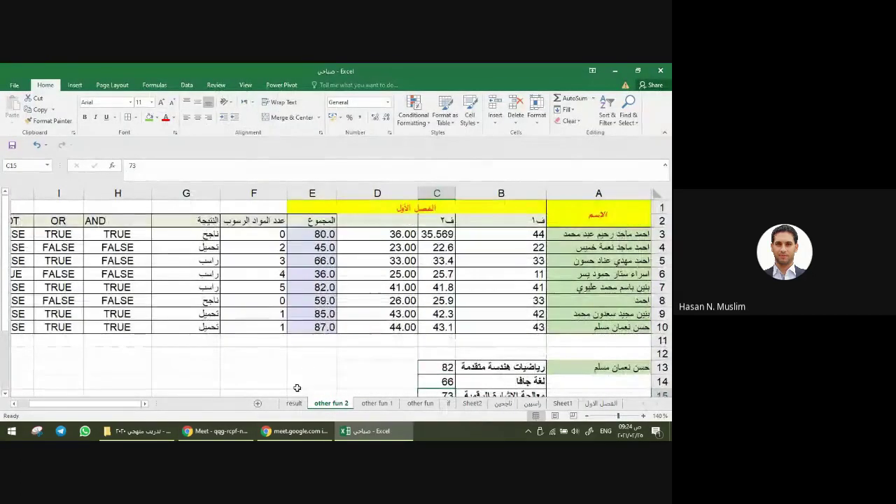
{"action": "left_click", "coordinate": [232, 353]}
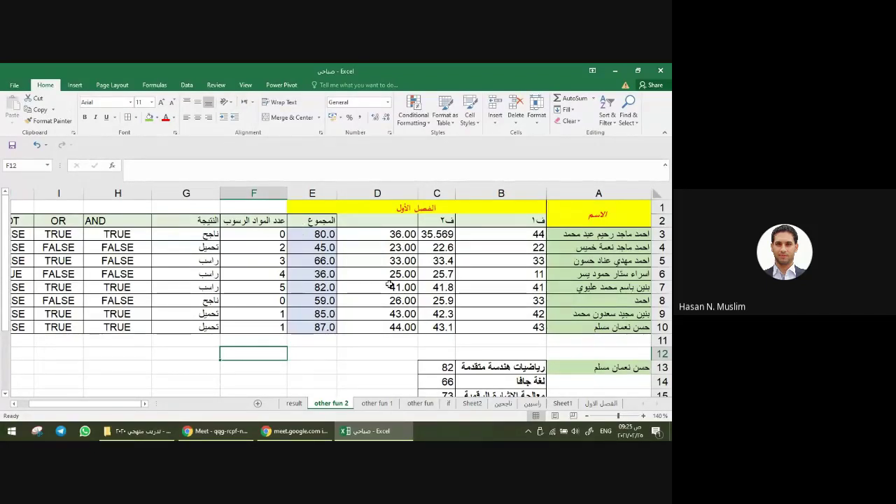
{"action": "scroll", "coordinate": [396, 386], "scroll_direction": "down", "scroll_amount": 5}
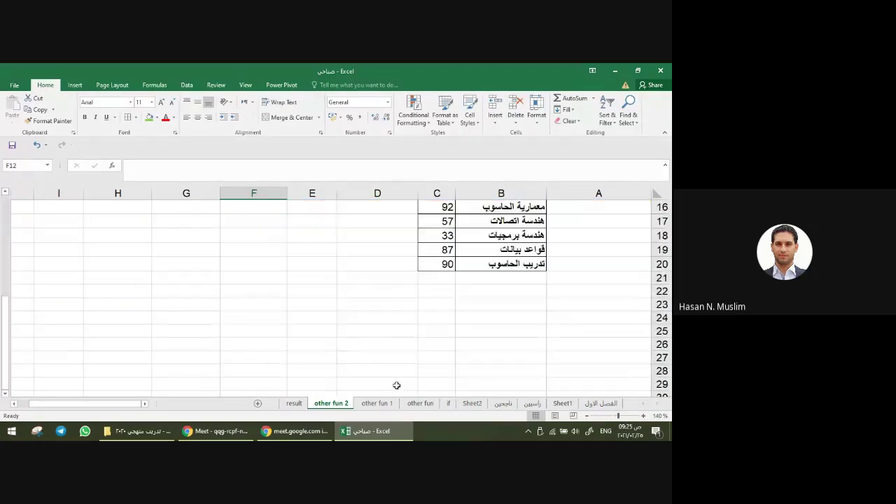
{"action": "scroll", "coordinate": [599, 308], "scroll_direction": "up", "scroll_amount": 1}
{"action": "scroll", "coordinate": [591, 305], "scroll_direction": "up", "scroll_amount": 1}
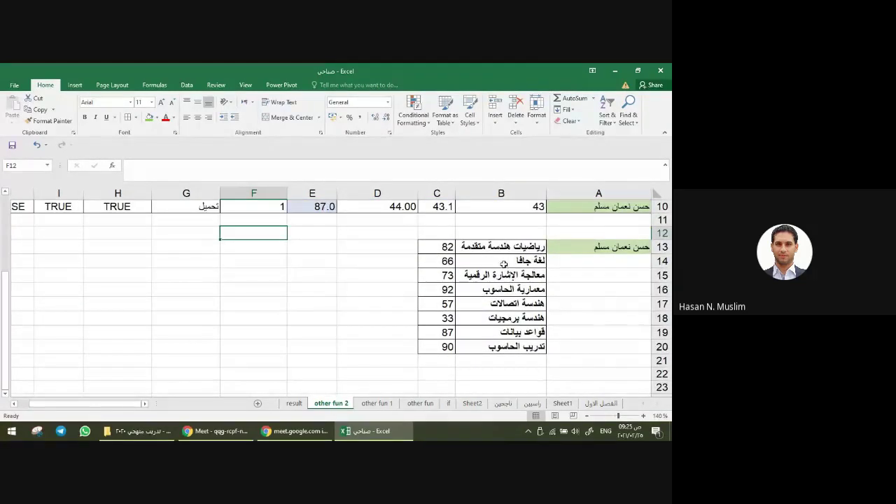
{"action": "scroll", "coordinate": [619, 362], "scroll_direction": "down", "scroll_amount": 1}
{"action": "left_click", "coordinate": [622, 344]}
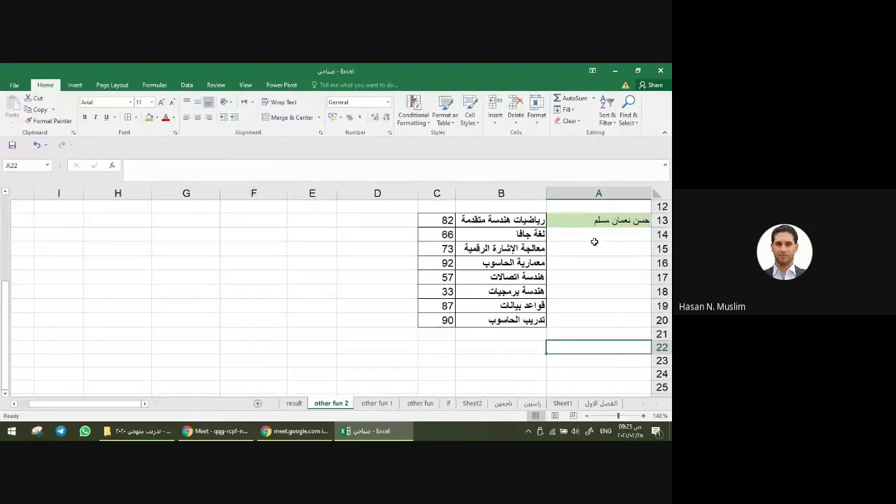
{"action": "left_click", "coordinate": [593, 219]}
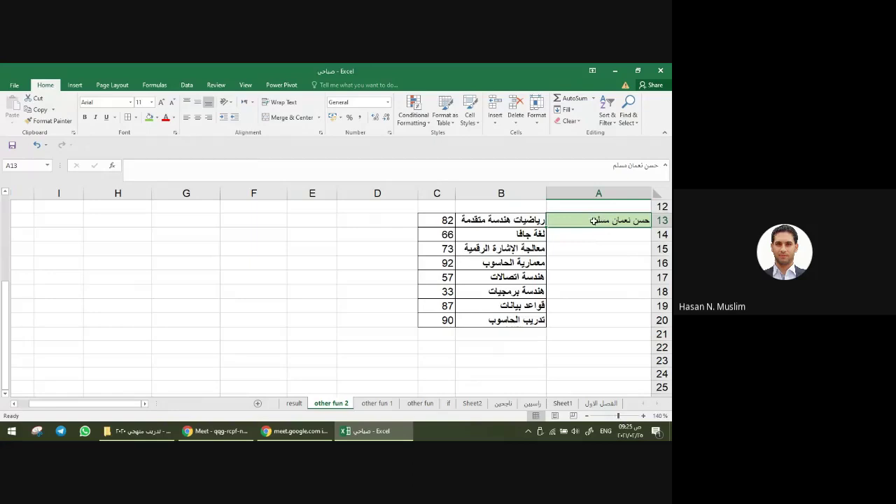
Step: Copy the name and marks block A13:C20 to A22 and clear the pasted marks C22:C29
{"action": "left_click_drag", "start_coordinate": [594, 221], "coordinate": [449, 318]}
{"action": "key", "text": "ctrl+c"}
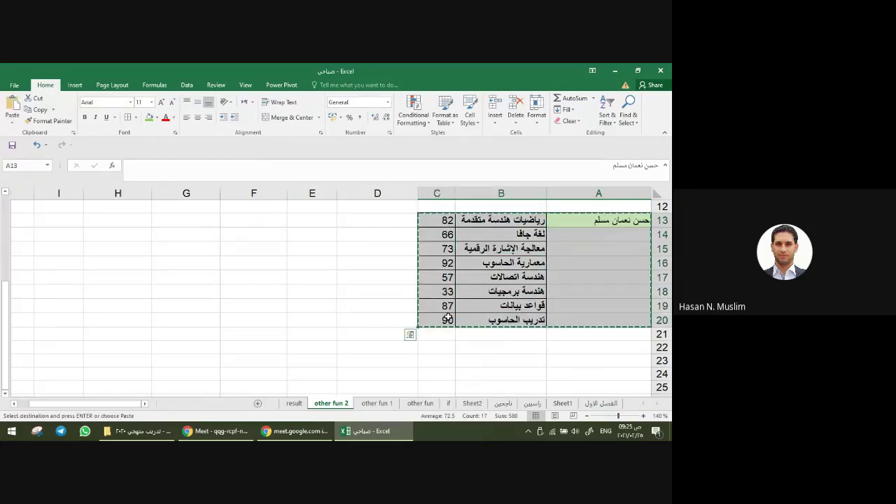
{"action": "left_click", "coordinate": [590, 347]}
{"action": "key", "text": "ctrl+v"}
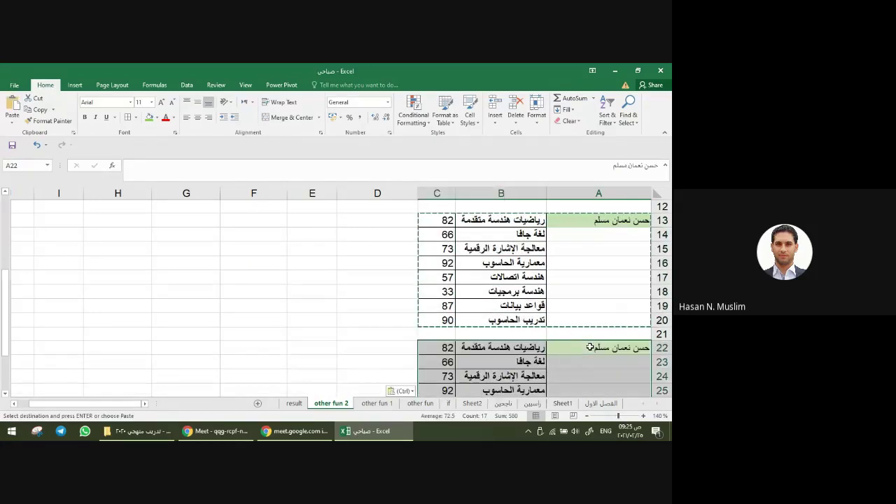
{"action": "scroll", "coordinate": [511, 341], "scroll_direction": "down", "scroll_amount": 2}
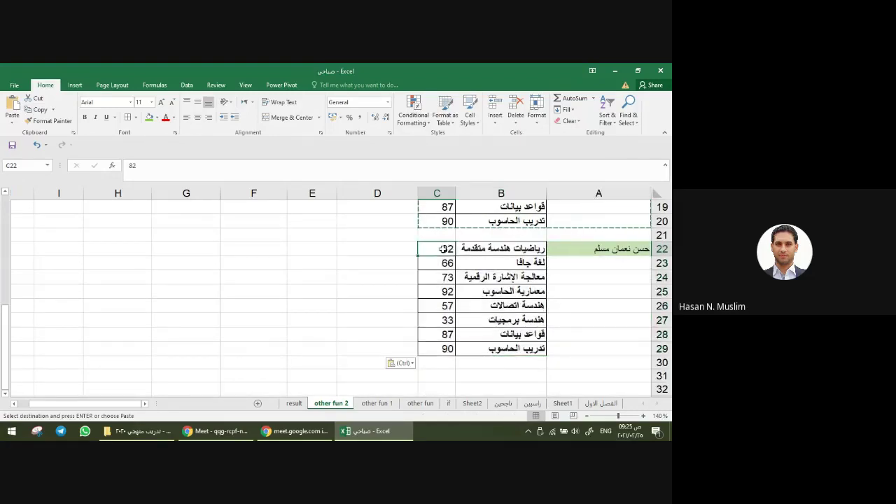
{"action": "left_click_drag", "start_coordinate": [443, 249], "coordinate": [429, 350]}
{"action": "key", "text": "Delete"}
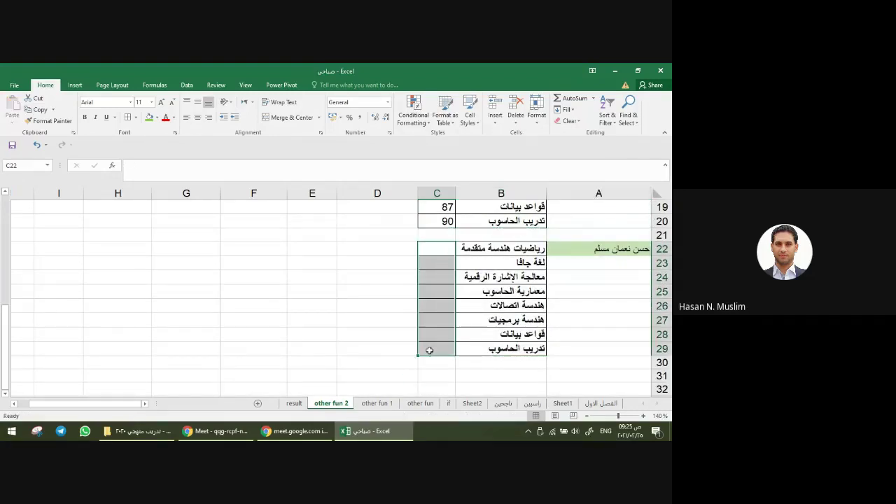
Step: Enter the Arabic header س in C21
{"action": "left_click", "coordinate": [443, 234]}
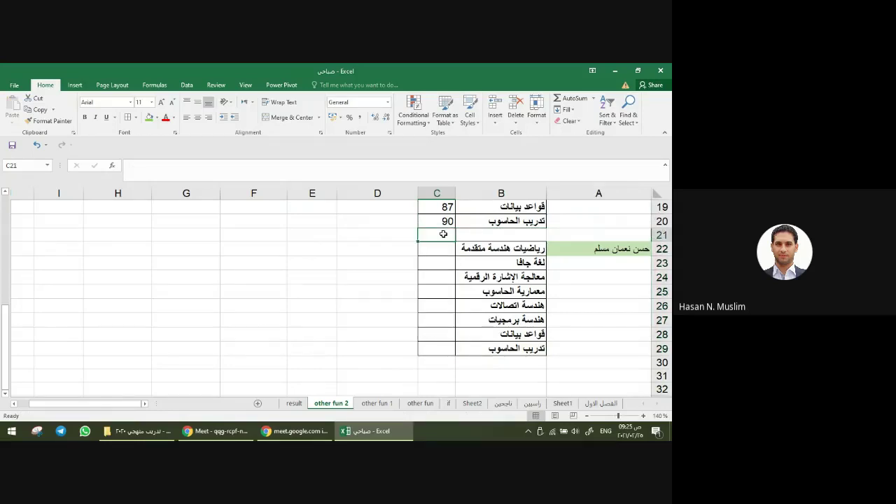
{"action": "type", "text": "s"}
{"action": "key", "text": "Tab"}
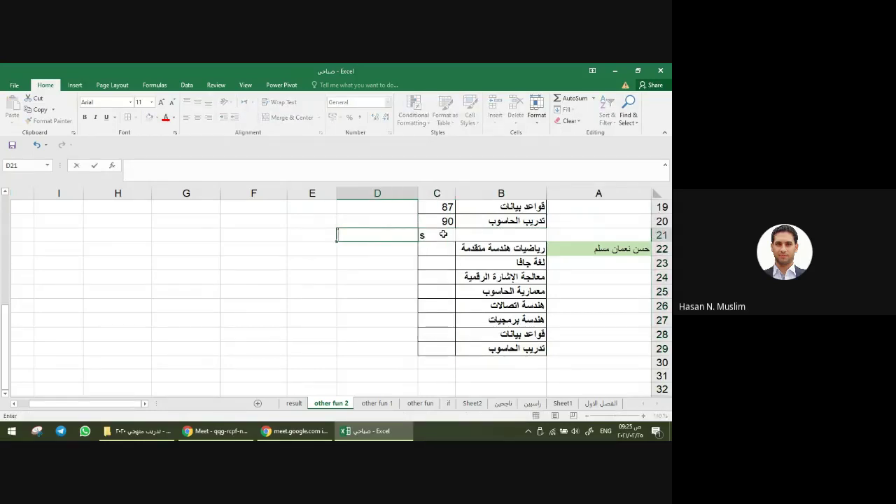
{"action": "left_click", "coordinate": [444, 234]}
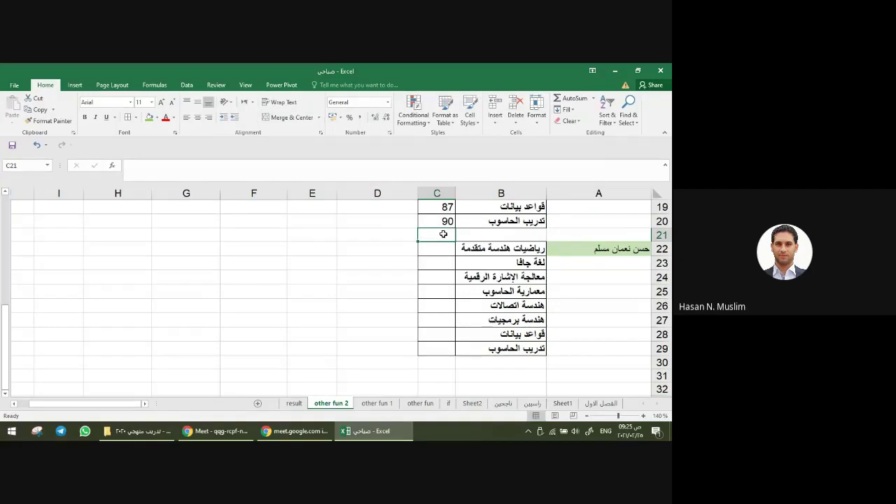
{"action": "key", "text": "alt+shift"}
{"action": "type", "text": "س"}
{"action": "key", "text": "Tab"}
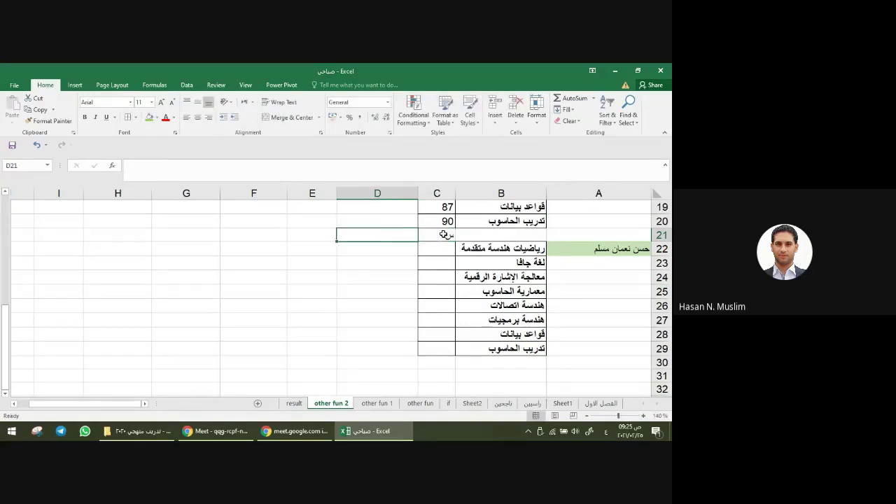
Step: Add the headers ن in D21 and مج in E21
{"action": "type", "text": "ن"}
{"action": "key", "text": "Tab"}
{"action": "key", "text": "Up"}
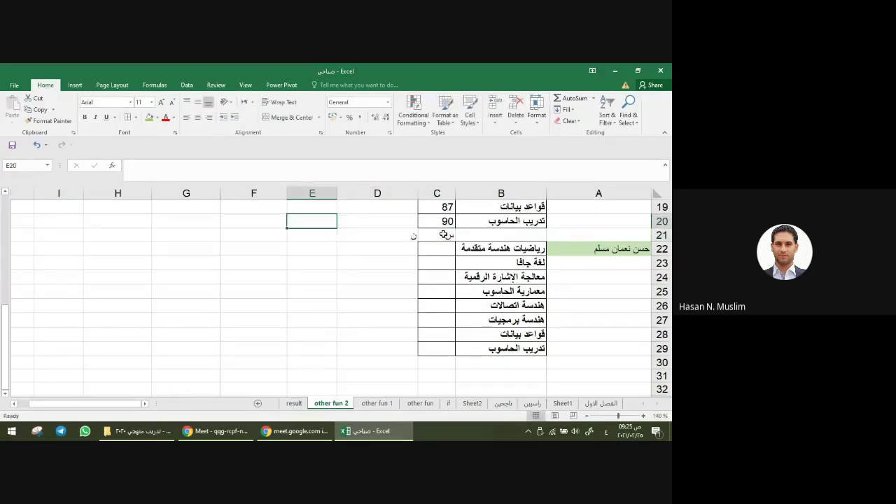
{"action": "key", "text": "Down"}
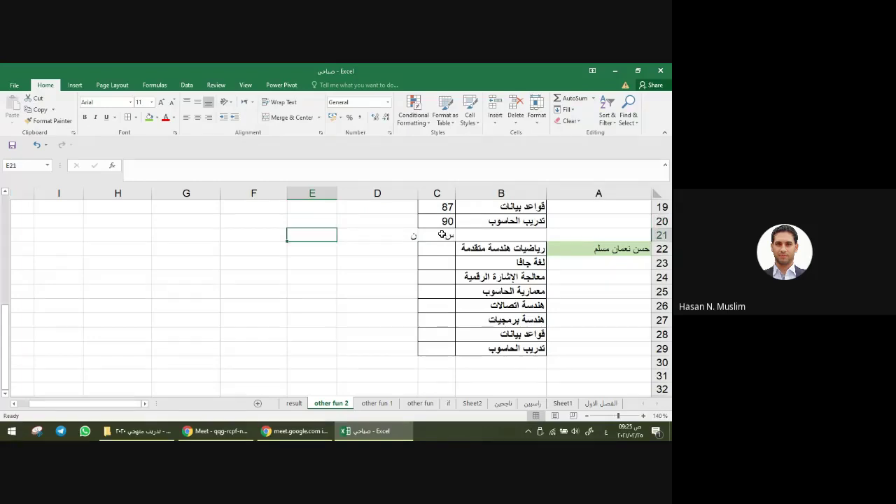
{"action": "left_click_drag", "start_coordinate": [443, 234], "coordinate": [403, 234]}
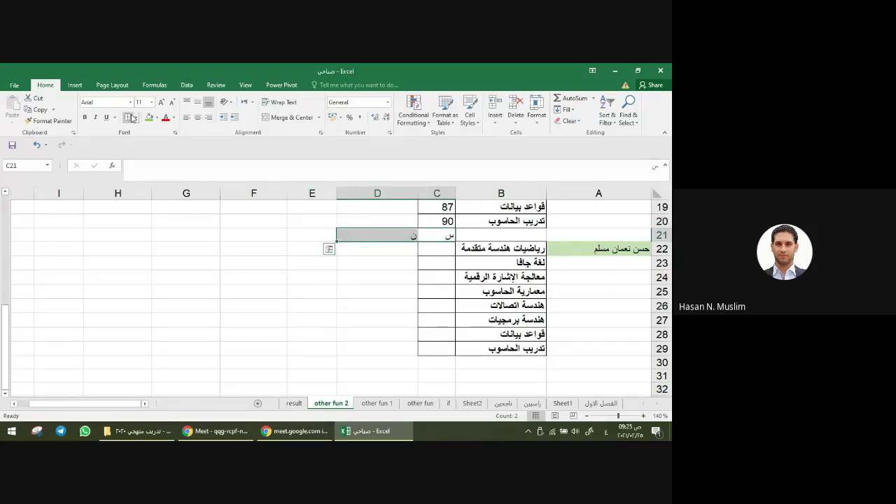
{"action": "left_click", "coordinate": [315, 232]}
{"action": "type", "text": "م"}
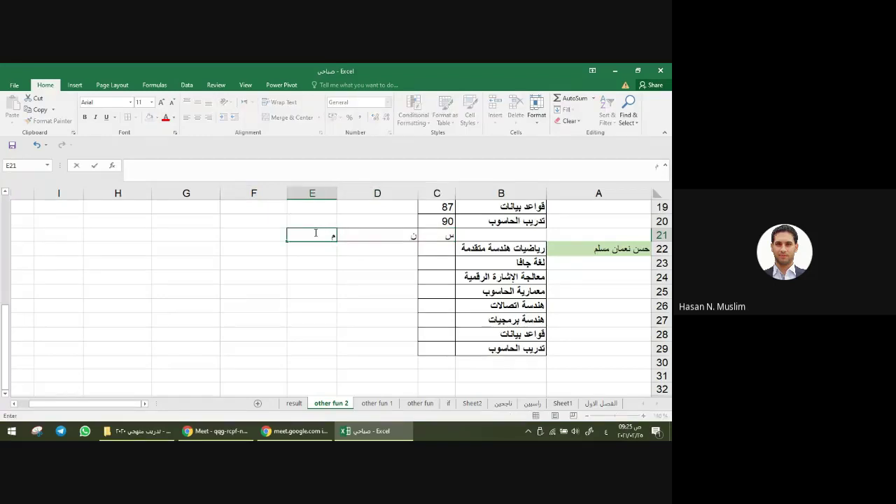
{"action": "type", "text": "ج"}
{"action": "key", "text": "Up"}
{"action": "key", "text": "Up"}
{"action": "key", "text": "Up"}
{"action": "key", "text": "Up"}
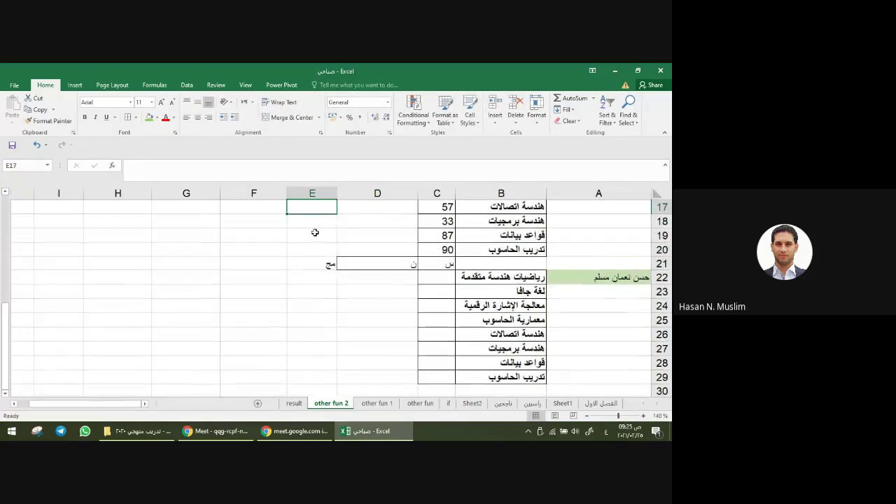
Step: Make the header row C21:E21 bold with a green fill
{"action": "scroll", "coordinate": [436, 276], "scroll_direction": "up", "scroll_amount": 3}
{"action": "left_click", "coordinate": [445, 288]}
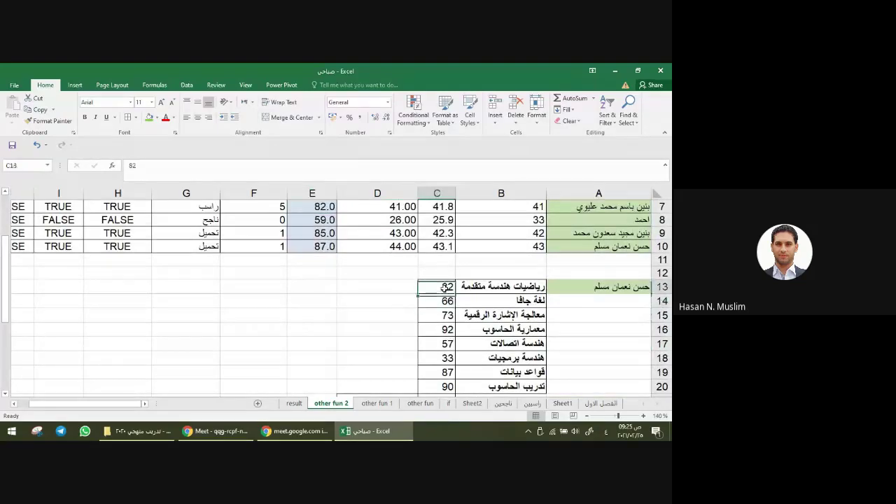
{"action": "left_click_drag", "start_coordinate": [446, 287], "coordinate": [441, 332]}
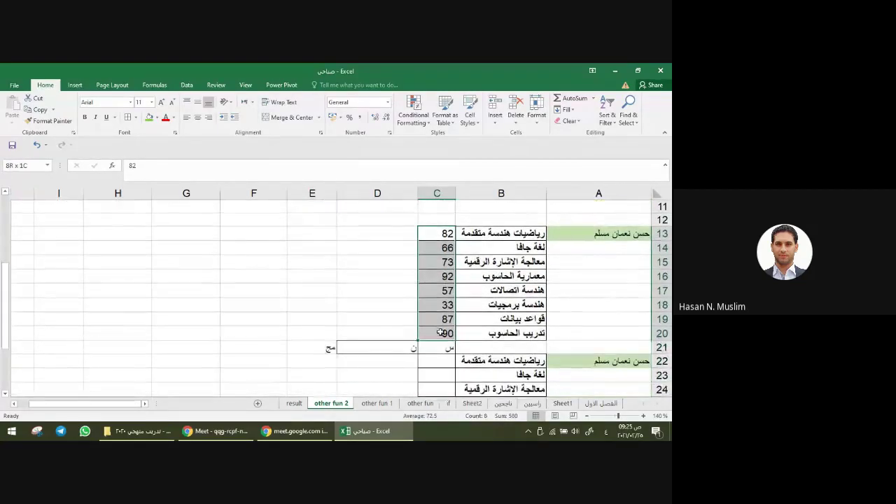
{"action": "left_click", "coordinate": [320, 348]}
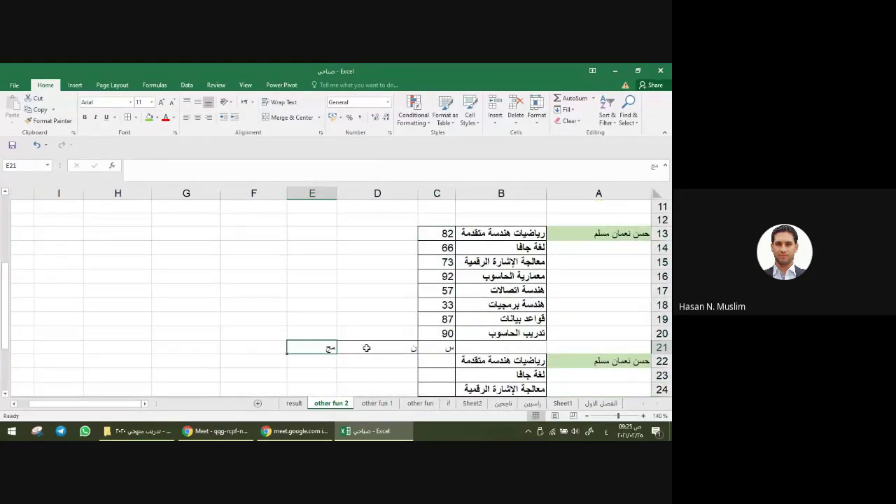
{"action": "left_click_drag", "start_coordinate": [367, 348], "coordinate": [330, 346]}
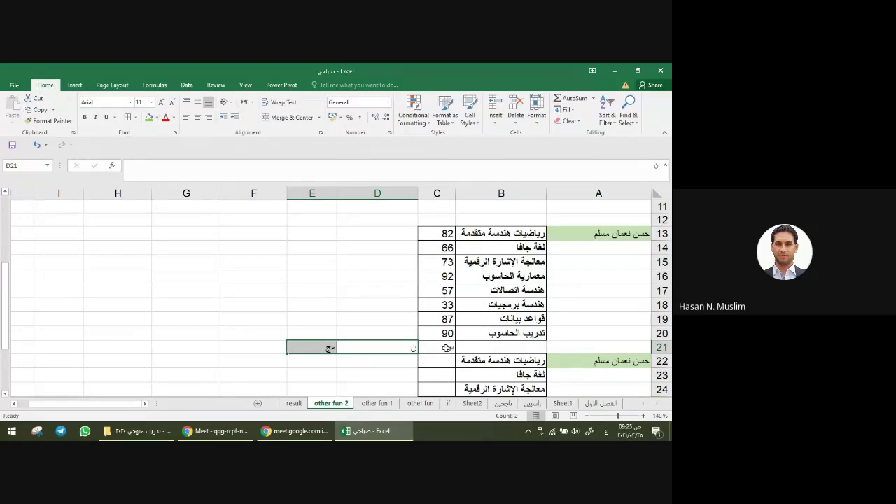
{"action": "left_click_drag", "start_coordinate": [446, 348], "coordinate": [326, 348]}
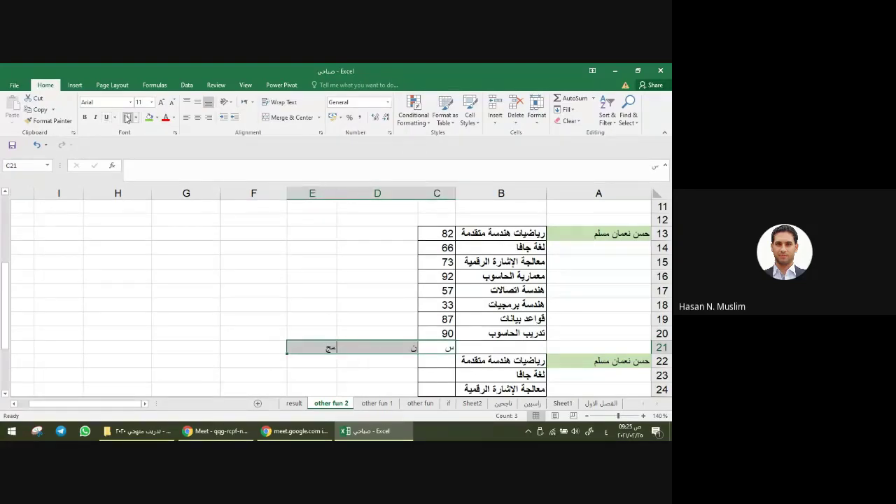
{"action": "left_click", "coordinate": [85, 117]}
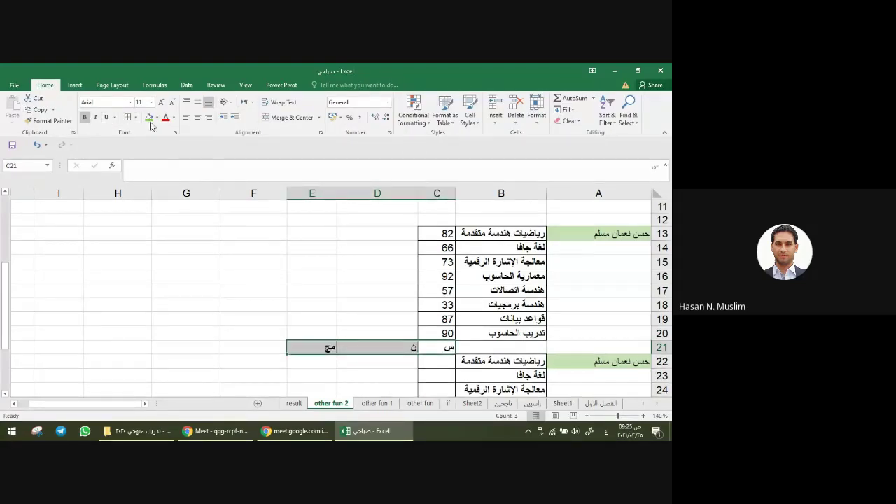
{"action": "left_click", "coordinate": [149, 117]}
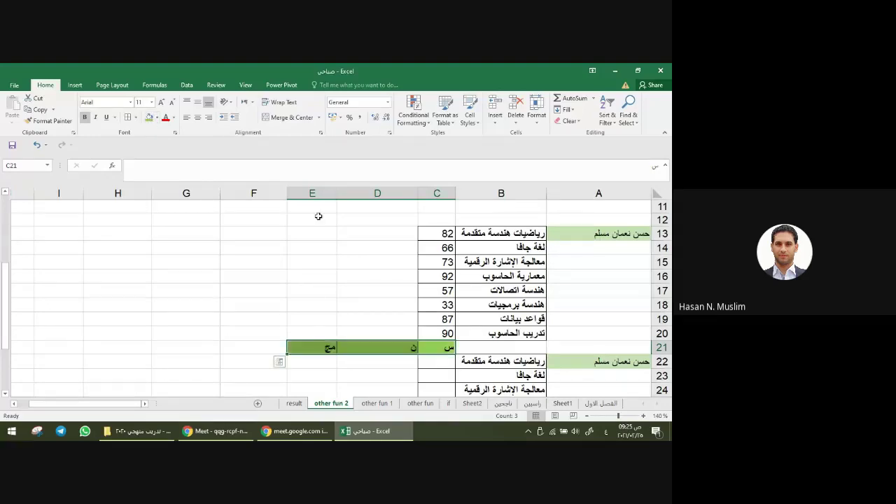
{"action": "scroll", "coordinate": [318, 216], "scroll_direction": "down", "scroll_amount": 1}
{"action": "left_click", "coordinate": [444, 337]}
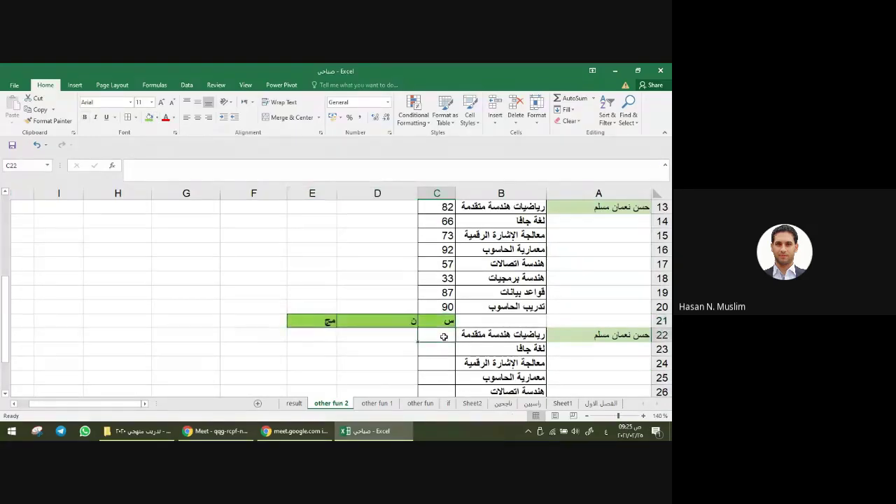
{"action": "scroll", "coordinate": [525, 367], "scroll_direction": "down", "scroll_amount": 2}
{"action": "scroll", "coordinate": [526, 366], "scroll_direction": "up", "scroll_amount": 1}
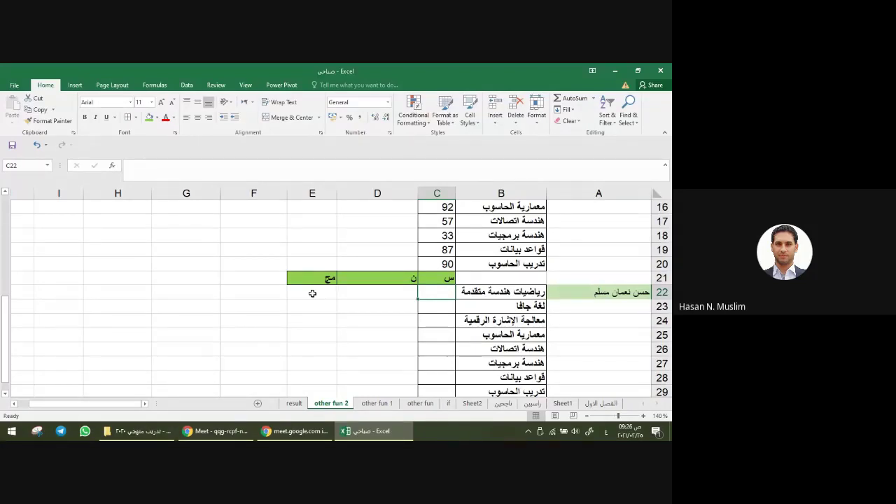
Step: Enter 30 in C22, 40 in D22 and 25 in C23
{"action": "type", "text": "30"}
{"action": "key", "text": "Tab"}
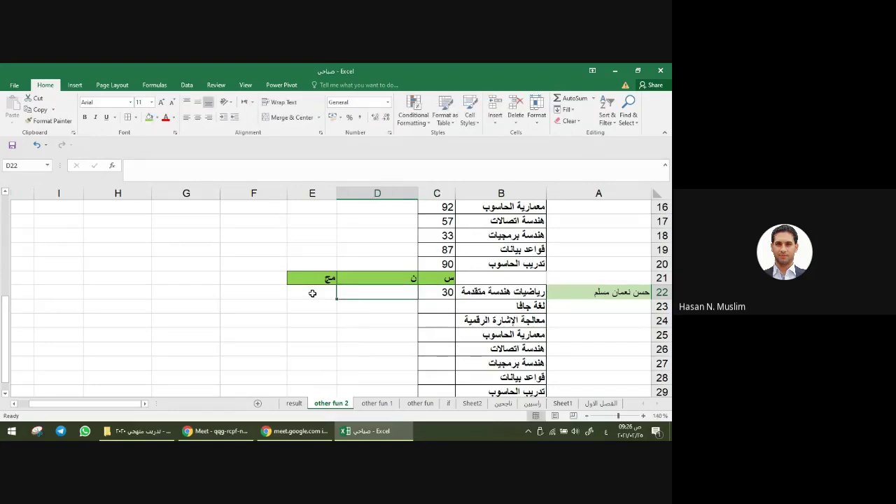
{"action": "type", "text": "40"}
{"action": "key", "text": "Return"}
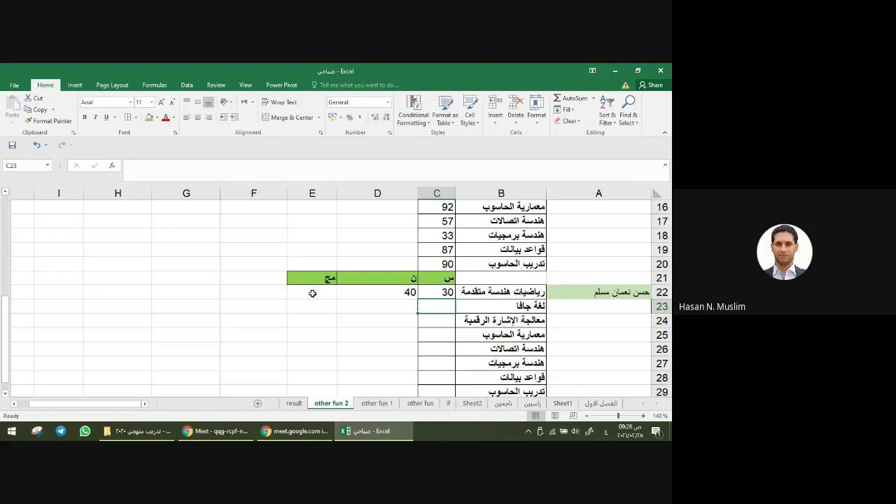
{"action": "type", "text": "25"}
{"action": "key", "text": "Tab"}
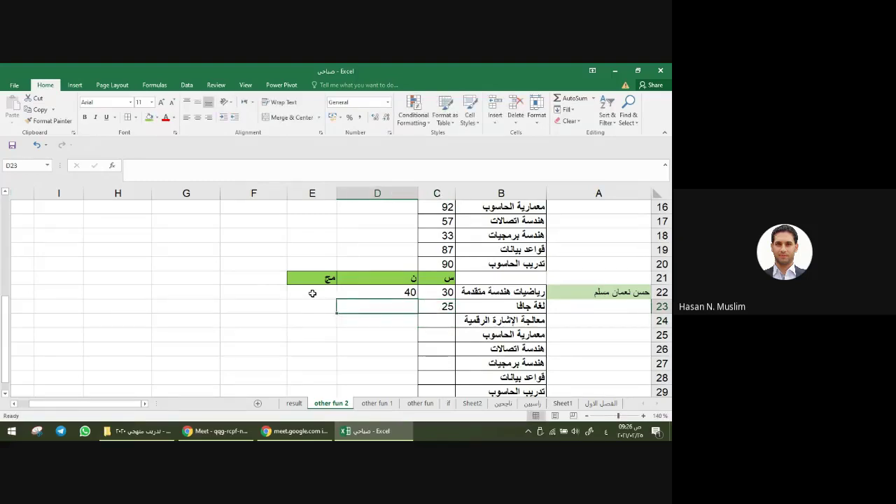
{"action": "key", "text": "Down"}
{"action": "key", "text": "Right"}
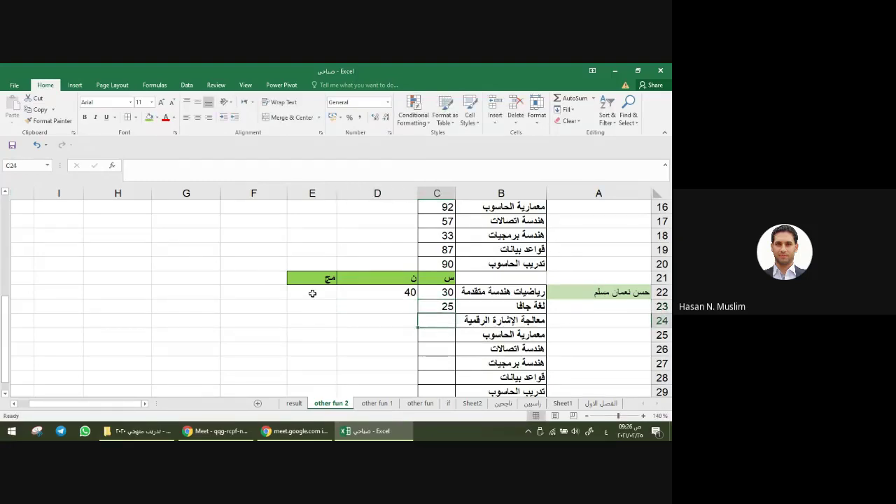
Step: Fill C24:C29 with the marks 27, 44, 33, 35, 36 and 40
{"action": "type", "text": "27"}
{"action": "key", "text": "Return"}
{"action": "type", "text": "4"}
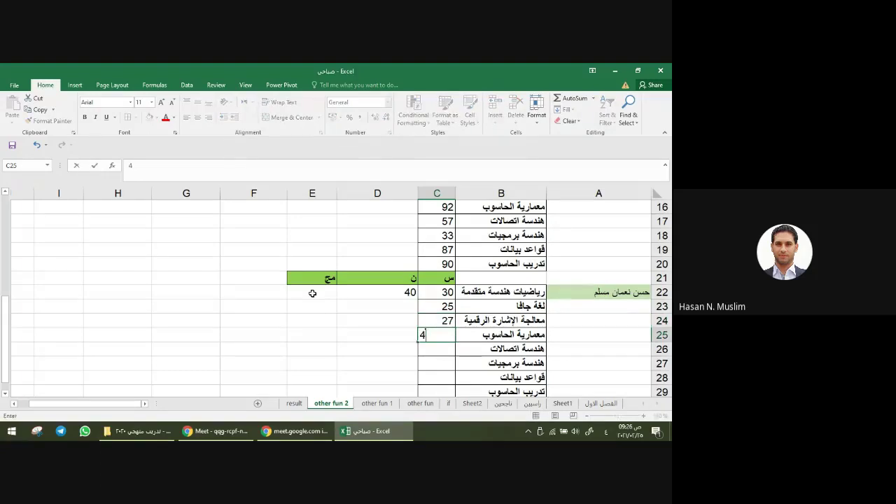
{"action": "type", "text": "4"}
{"action": "key", "text": "Return"}
{"action": "type", "text": "33"}
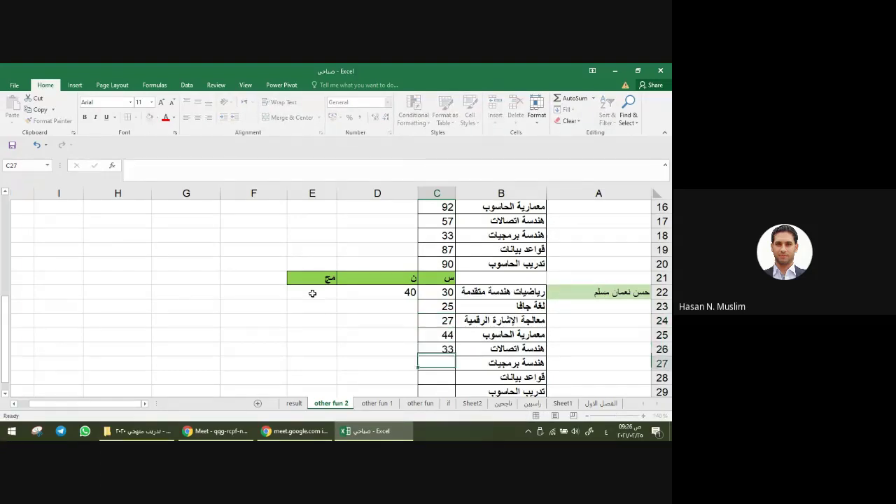
{"action": "key", "text": "Return"}
{"action": "type", "text": "35"}
{"action": "key", "text": "Return"}
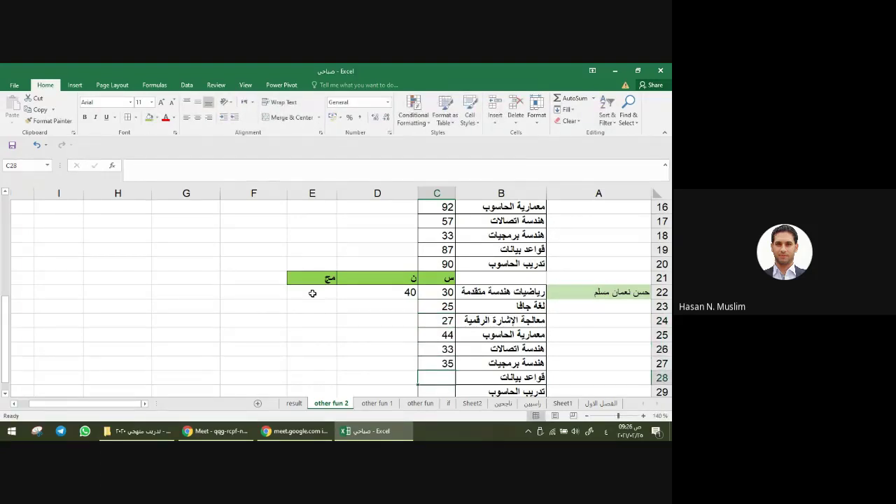
{"action": "type", "text": "36"}
{"action": "key", "text": "Return"}
{"action": "type", "text": "40"}
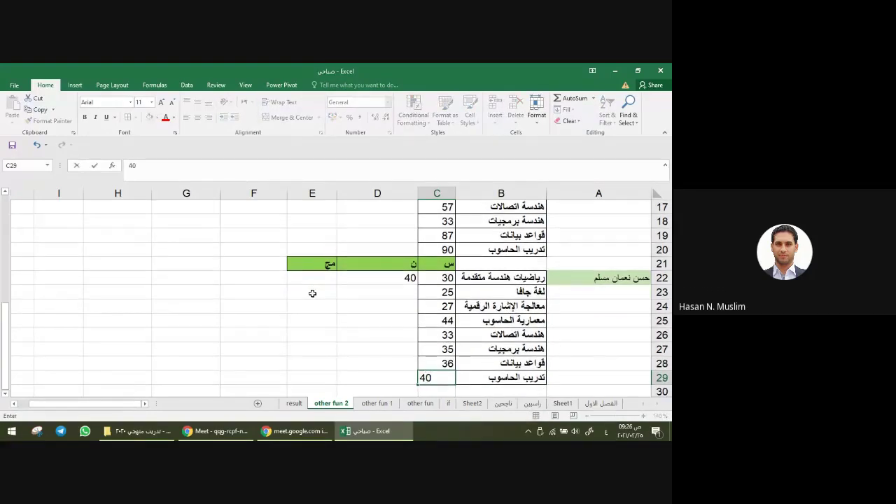
Step: Enter 36 in D23 and 37 in D24, correcting the mistyped digits
{"action": "left_click", "coordinate": [393, 290]}
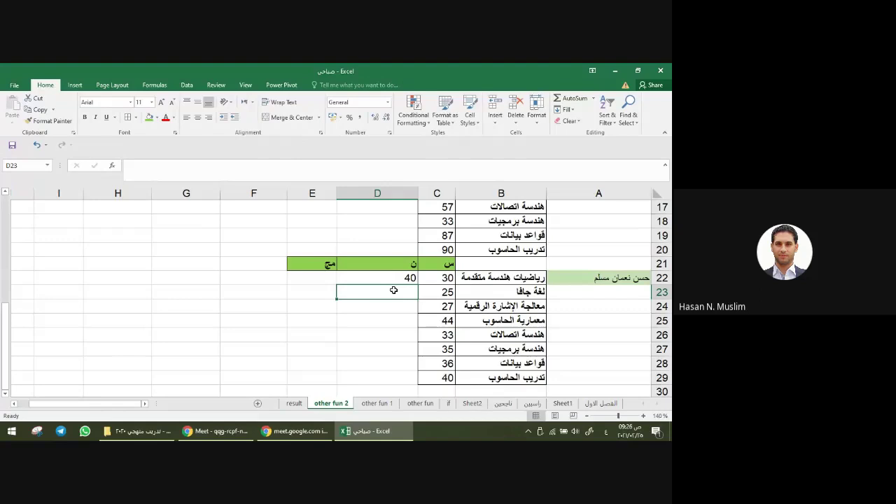
{"action": "type", "text": "63"}
{"action": "key", "text": "BackSpace"}
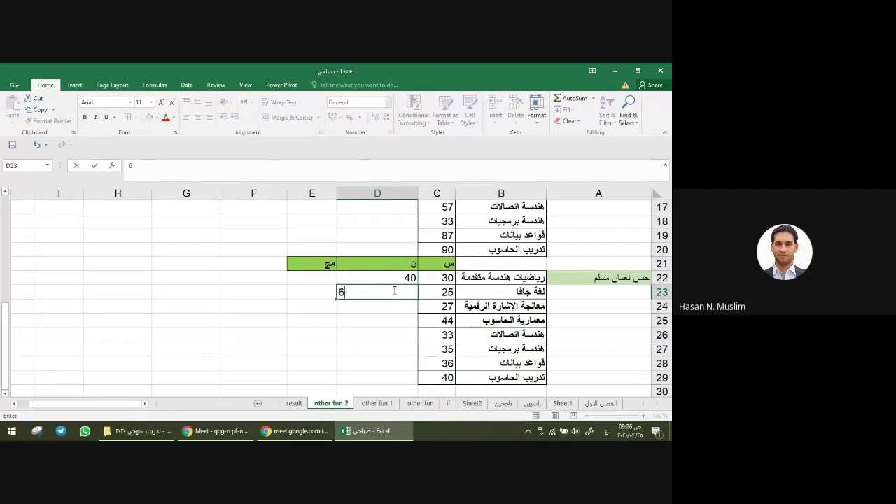
{"action": "key", "text": "BackSpace"}
{"action": "type", "text": "3"}
{"action": "key", "text": "Return"}
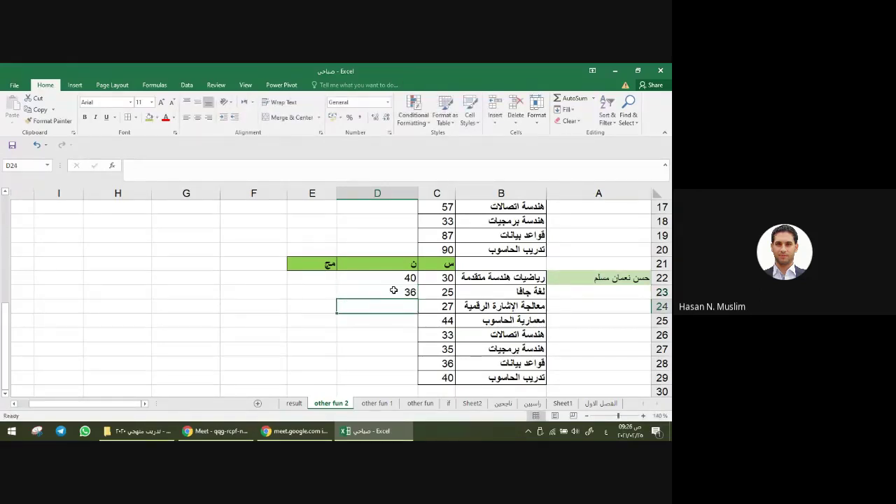
{"action": "type", "text": "73"}
{"action": "key", "text": "BackSpace"}
{"action": "key", "text": "BackSpace"}
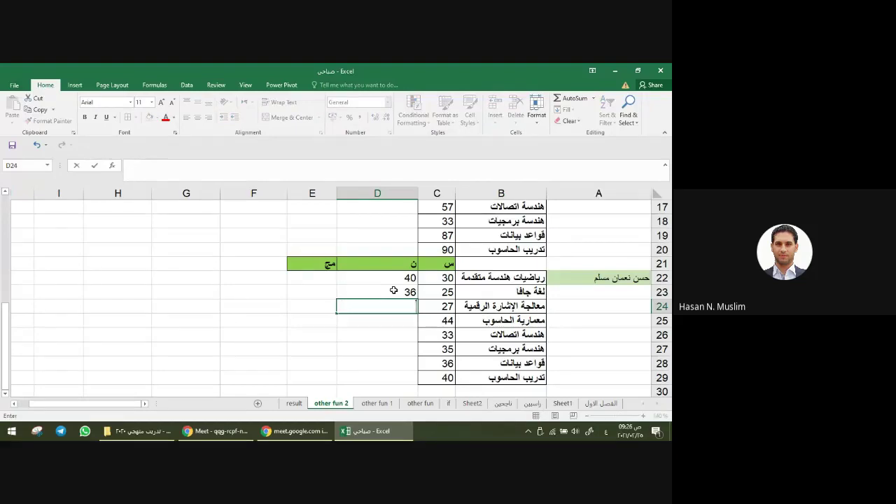
{"action": "type", "text": "37"}
{"action": "key", "text": "Return"}
Step: Fill D25:D29 with the marks 40, 22, 36, 41 and 42
{"action": "type", "text": "40"}
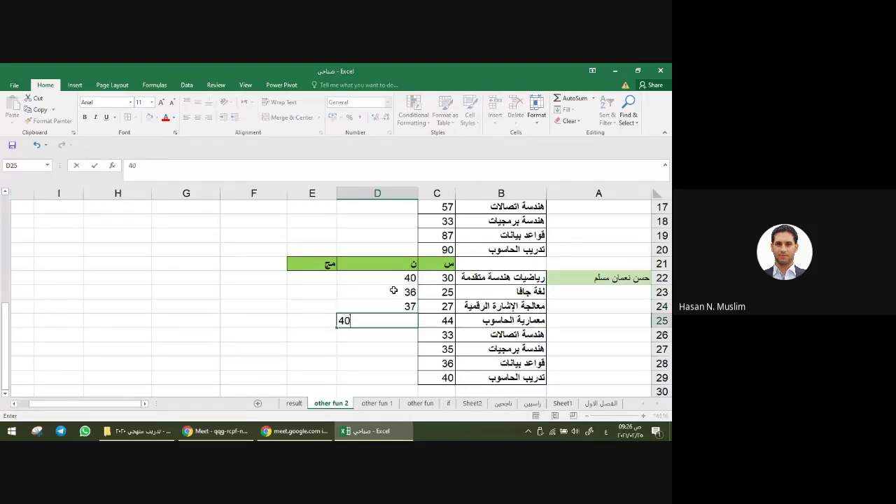
{"action": "key", "text": "Return"}
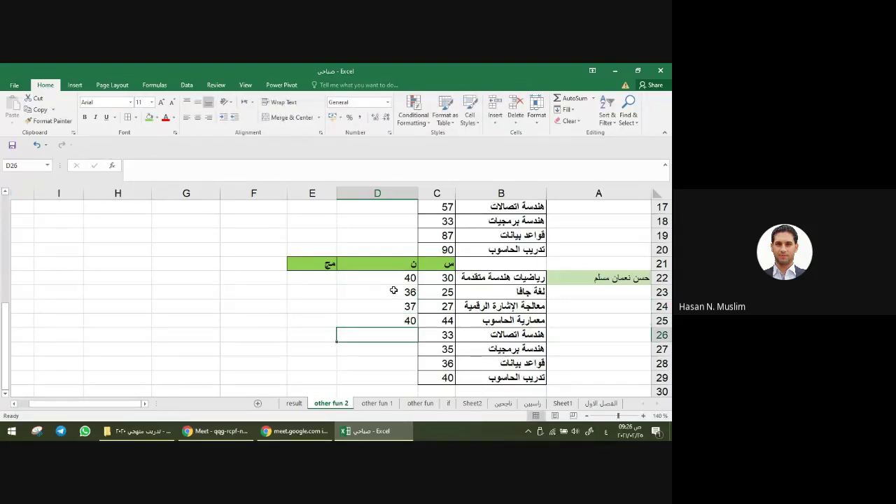
{"action": "type", "text": "22"}
{"action": "key", "text": "Return"}
{"action": "type", "text": "3"}
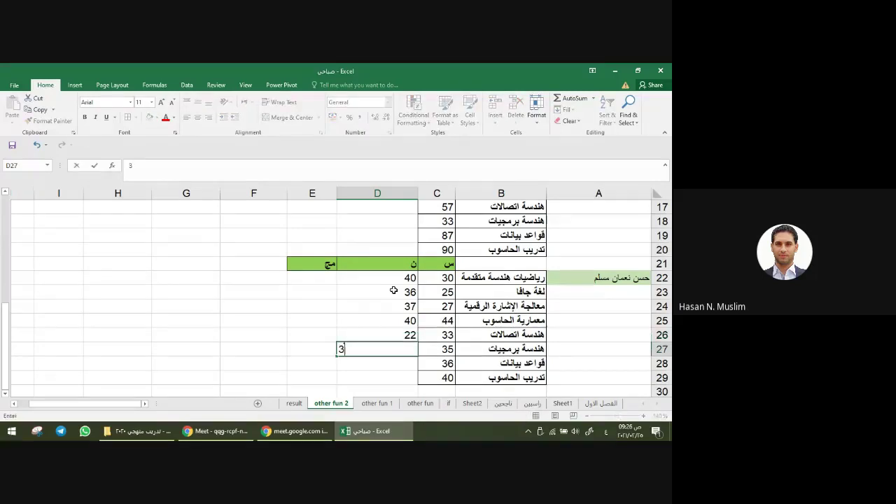
{"action": "type", "text": "6"}
{"action": "key", "text": "Return"}
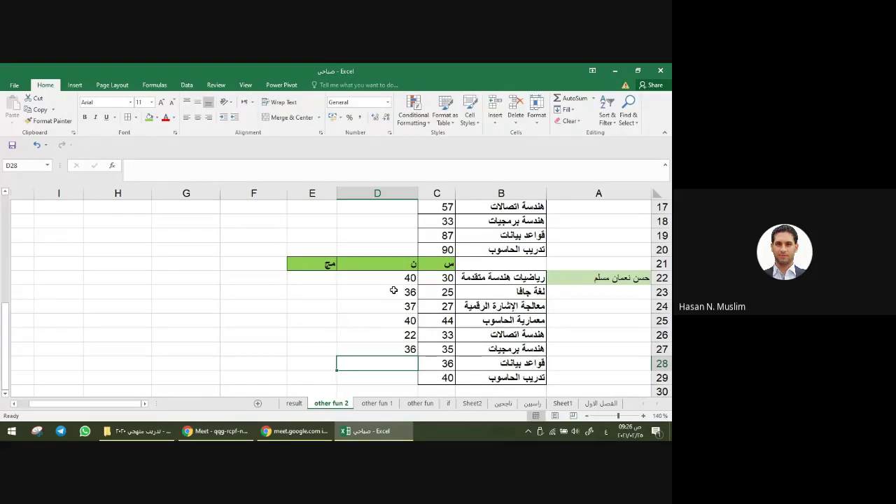
{"action": "type", "text": "41"}
{"action": "key", "text": "Return"}
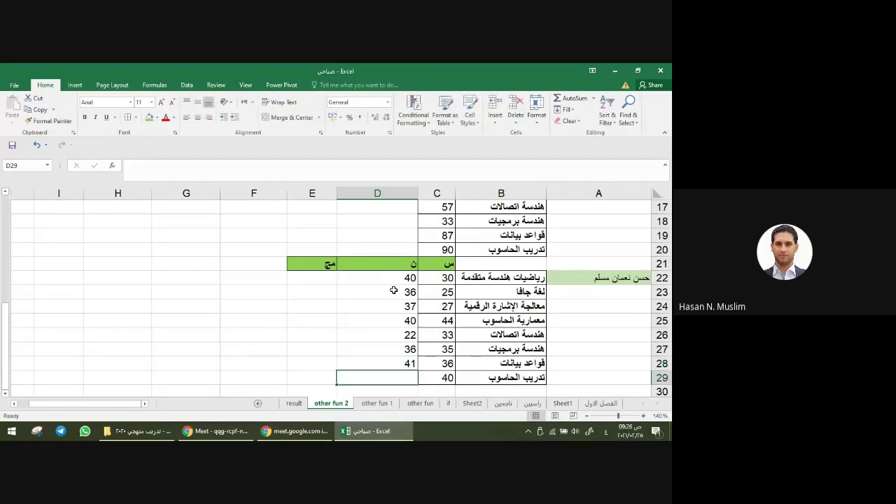
{"action": "type", "text": "42"}
{"action": "key", "text": "Return"}
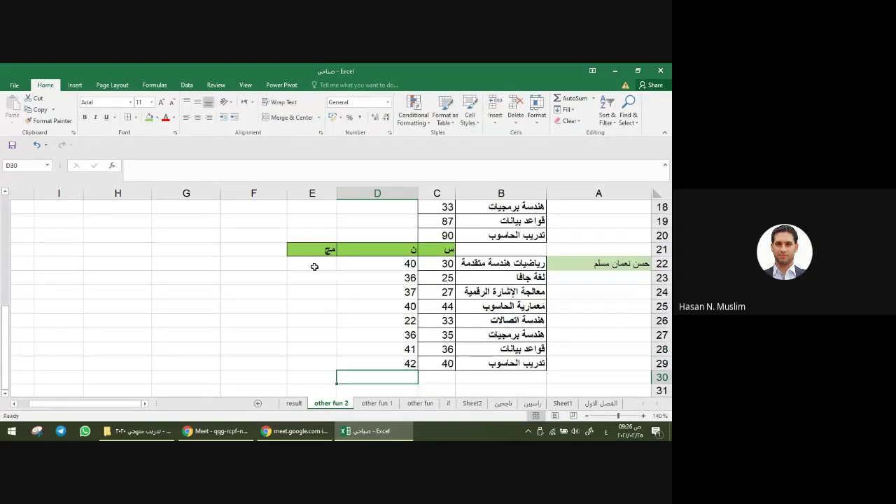
Step: Make the C22:E29 marks block bold and centred
{"action": "left_click", "coordinate": [316, 264]}
{"action": "left_click_drag", "start_coordinate": [444, 264], "coordinate": [312, 363]}
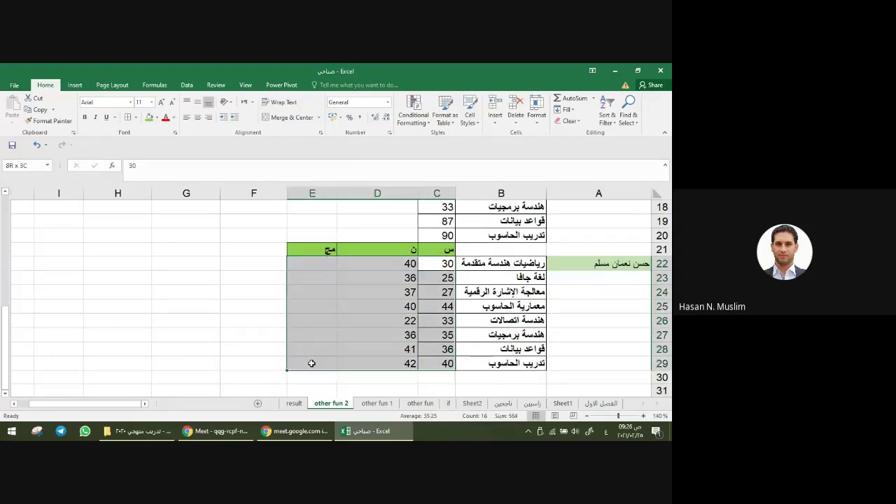
{"action": "left_click", "coordinate": [85, 117]}
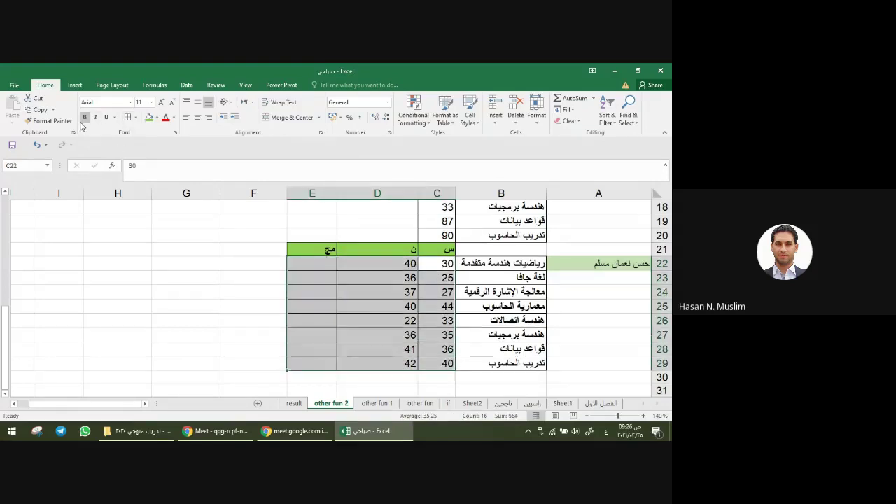
{"action": "left_click", "coordinate": [197, 117]}
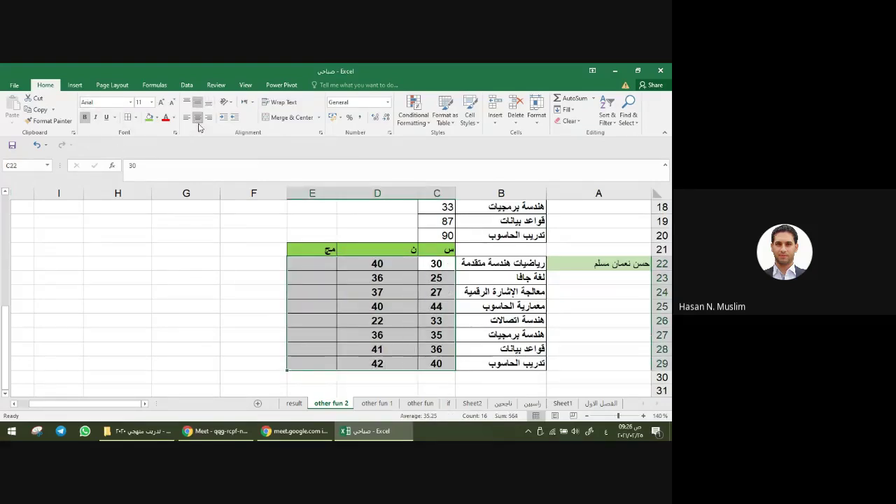
Step: Enter the total formula =C22+D22 in E22
{"action": "left_click", "coordinate": [311, 264]}
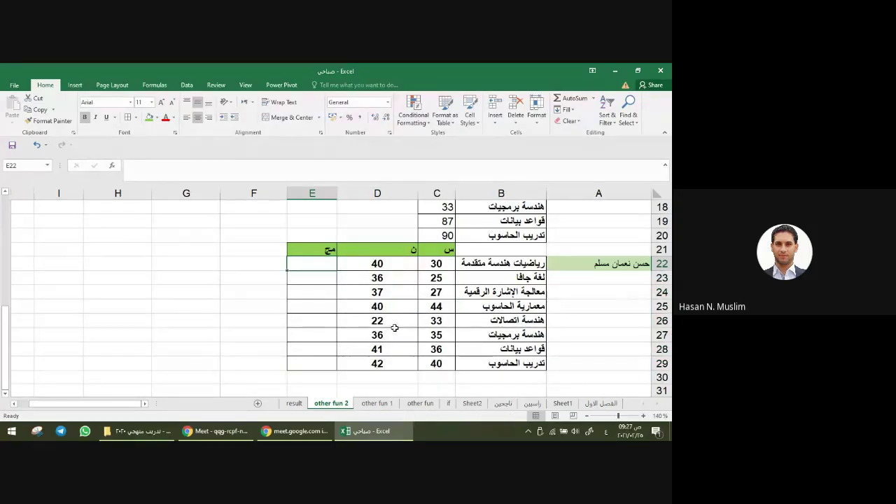
{"action": "type", "text": "="}
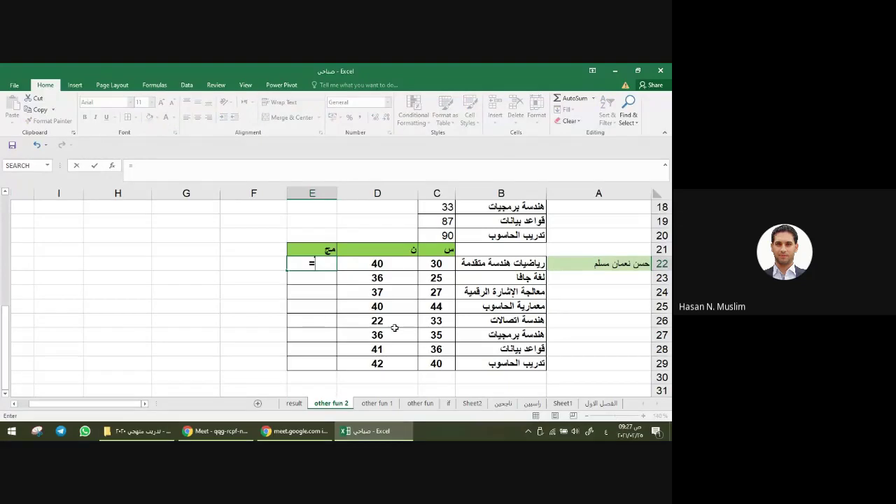
{"action": "key", "text": "alt+shift"}
{"action": "type", "text": "if"}
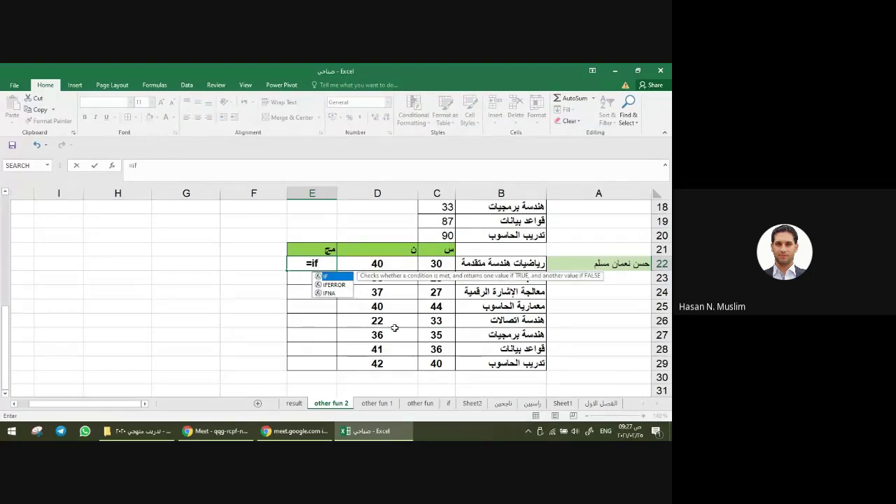
{"action": "key", "text": "BackSpace"}
{"action": "key", "text": "BackSpace"}
{"action": "key", "text": "Escape"}
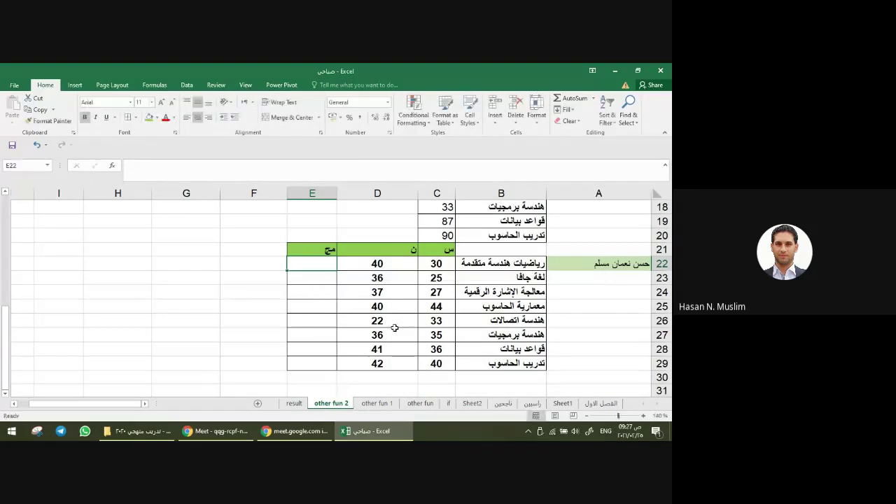
{"action": "type", "text": "="}
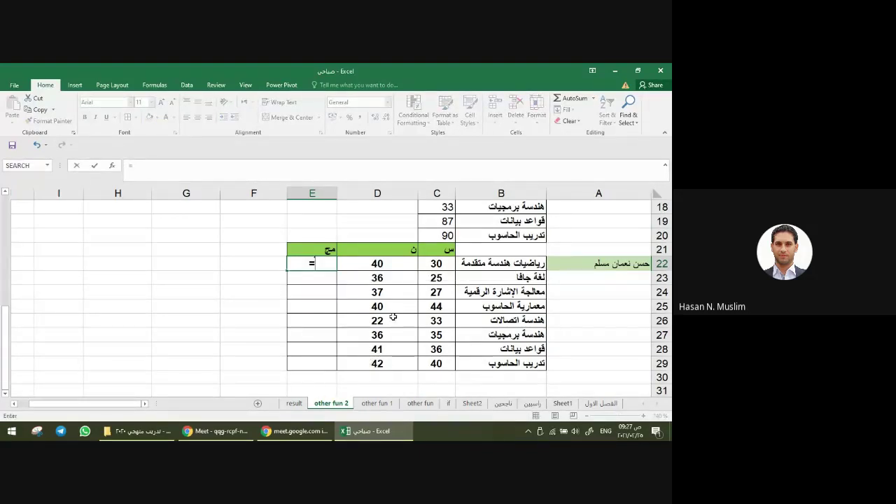
{"action": "left_click", "coordinate": [444, 263]}
{"action": "type", "text": "+"}
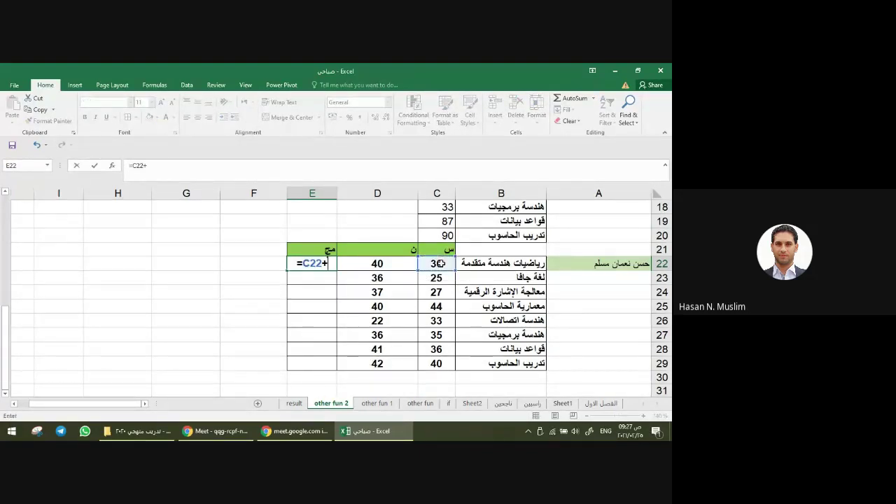
{"action": "left_click", "coordinate": [396, 263]}
{"action": "key", "text": "Return"}
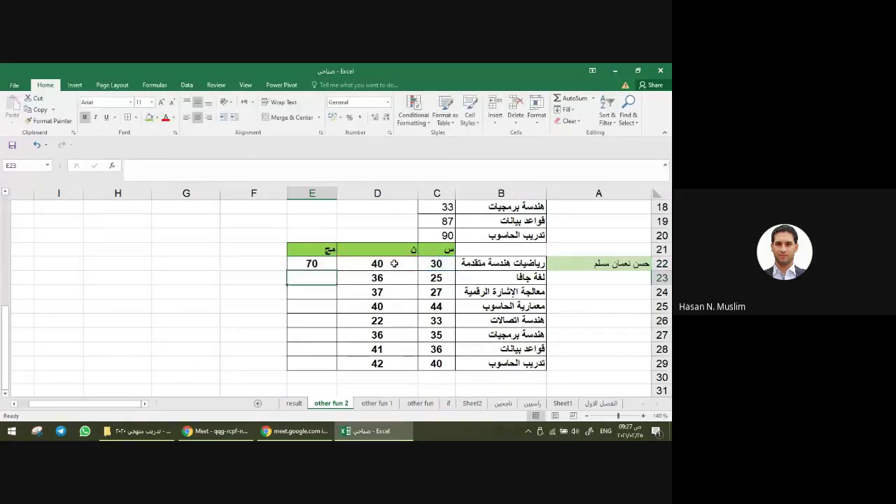
Step: Copy the E22 total formula down through E29
{"action": "left_click", "coordinate": [306, 264]}
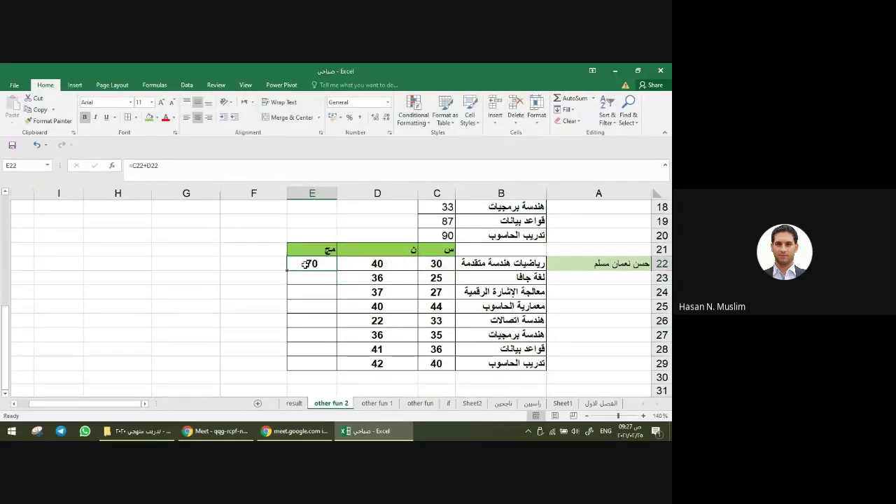
{"action": "left_click_drag", "start_coordinate": [288, 271], "coordinate": [287, 367]}
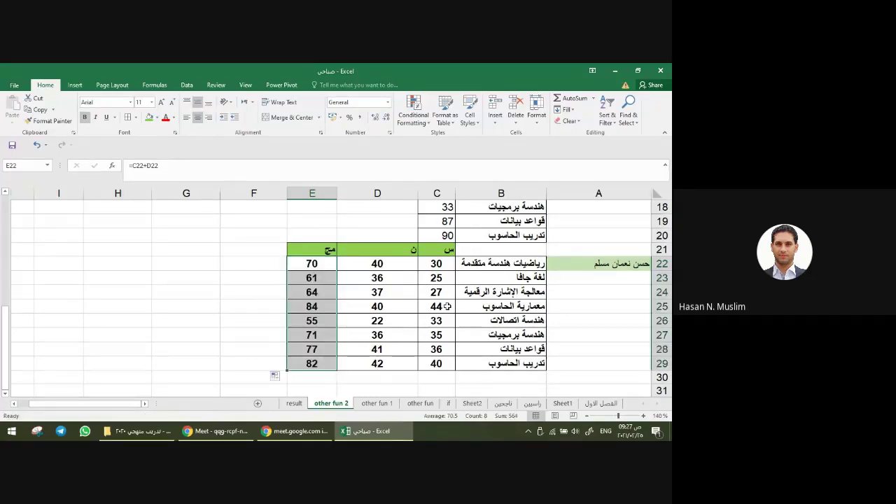
{"action": "left_click", "coordinate": [383, 308]}
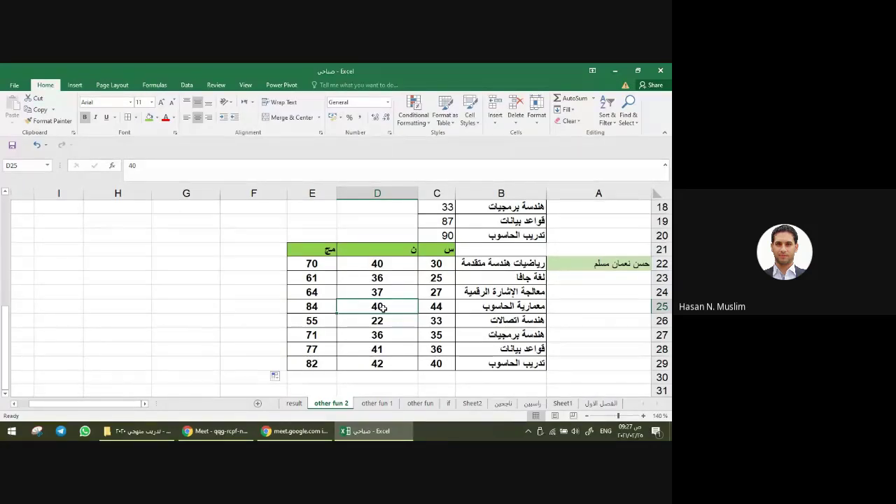
Step: Replace the D25 mark with the absence letter غ, making E25 show #VALUE!
{"action": "type", "text": "y"}
{"action": "key", "text": "BackSpace"}
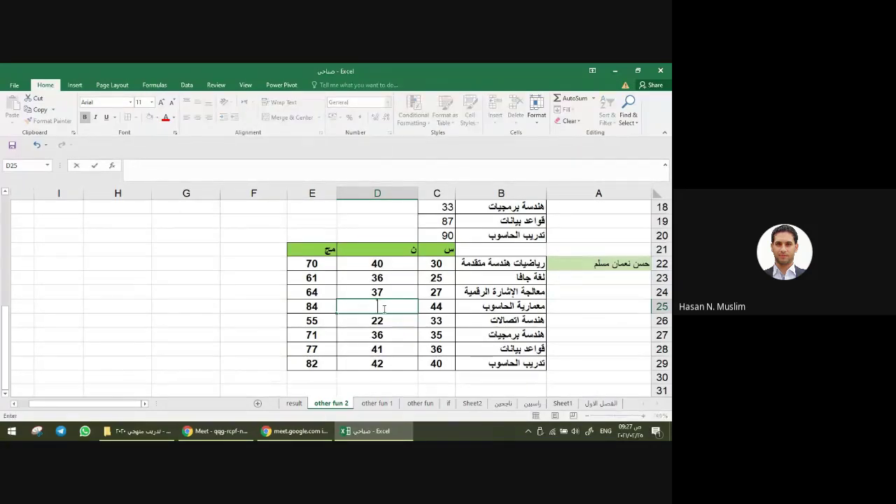
{"action": "key", "text": "alt+shift"}
{"action": "type", "text": "غ"}
{"action": "key", "text": "Return"}
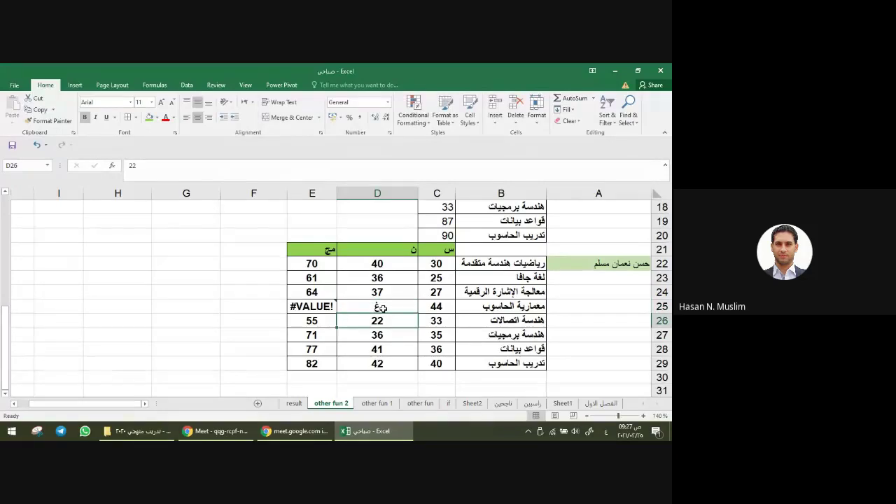
{"action": "left_click", "coordinate": [300, 307]}
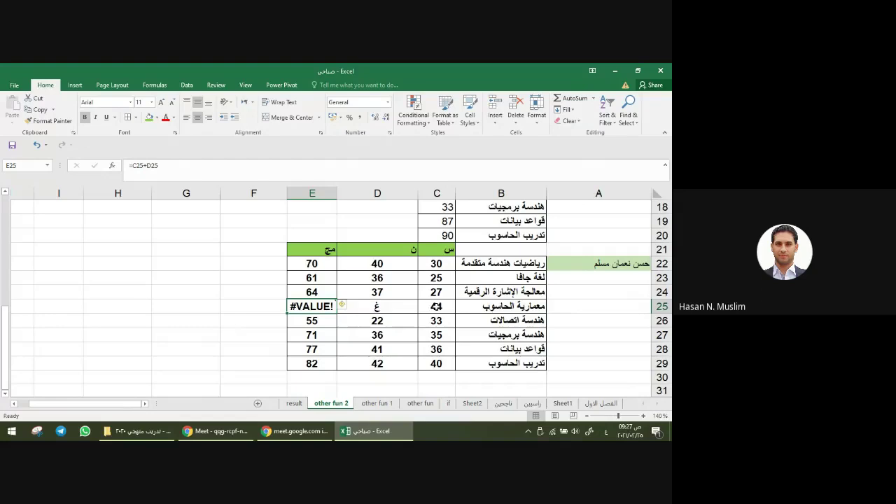
{"action": "left_click", "coordinate": [401, 307]}
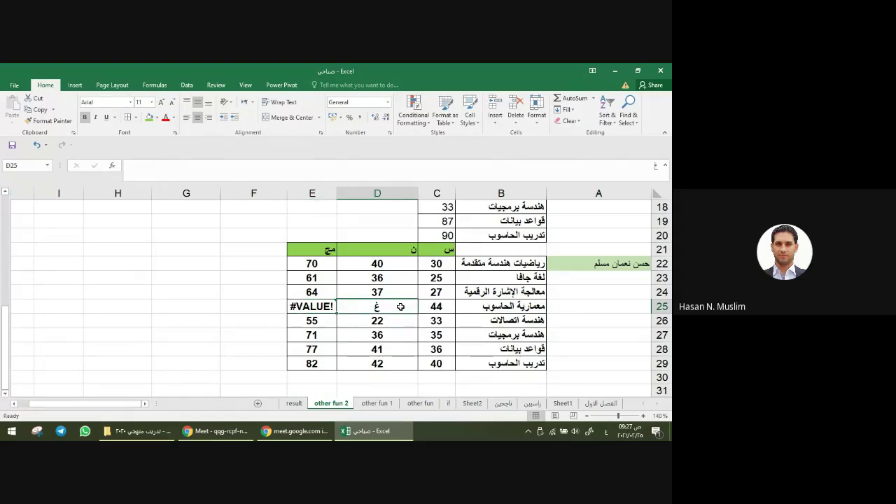
Step: Replace the D27 mark with the absence letter م
{"action": "left_click", "coordinate": [376, 336]}
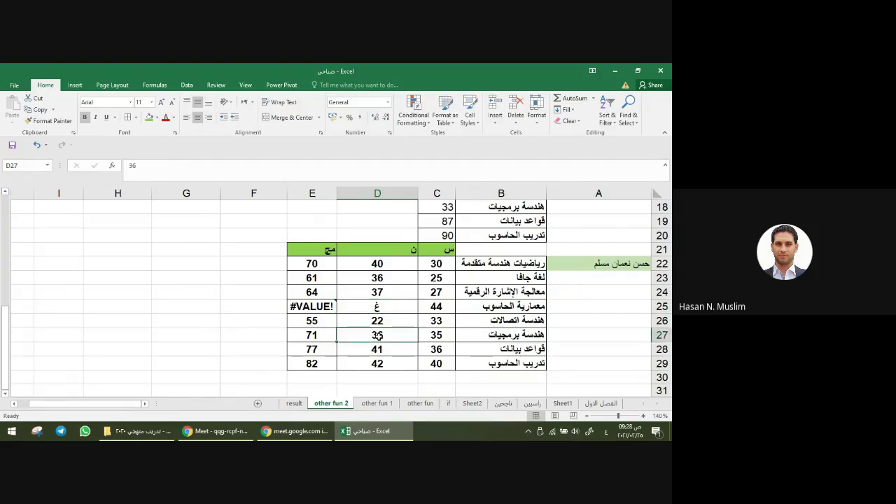
{"action": "type", "text": "م"}
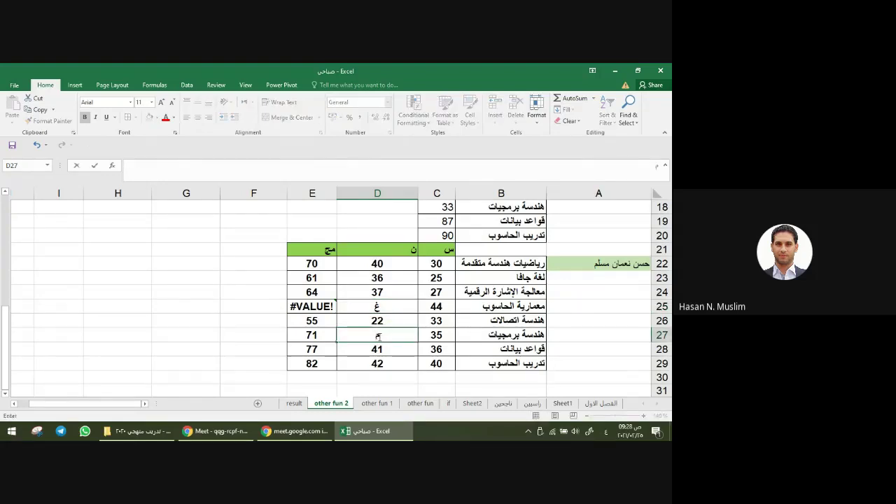
{"action": "key", "text": "Return"}
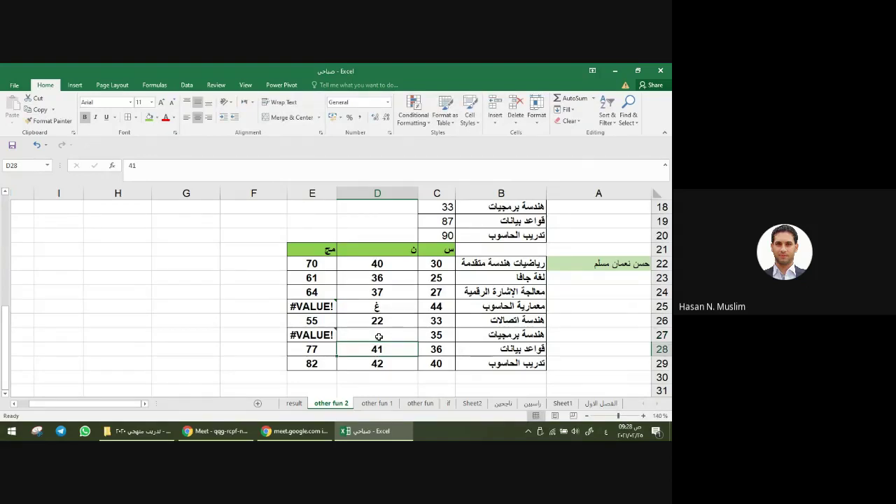
{"action": "left_click", "coordinate": [316, 264]}
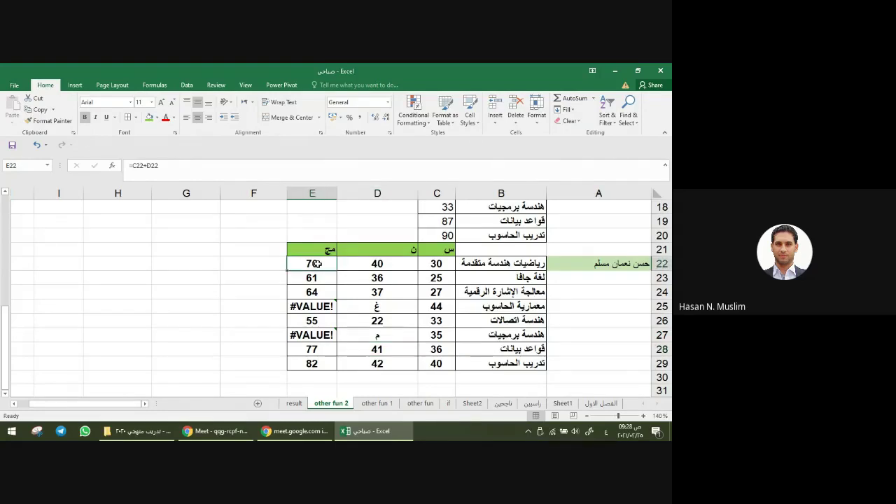
Step: Start an IFERROR formula in E22 that sums D22+C22
{"action": "type", "text": "=به"}
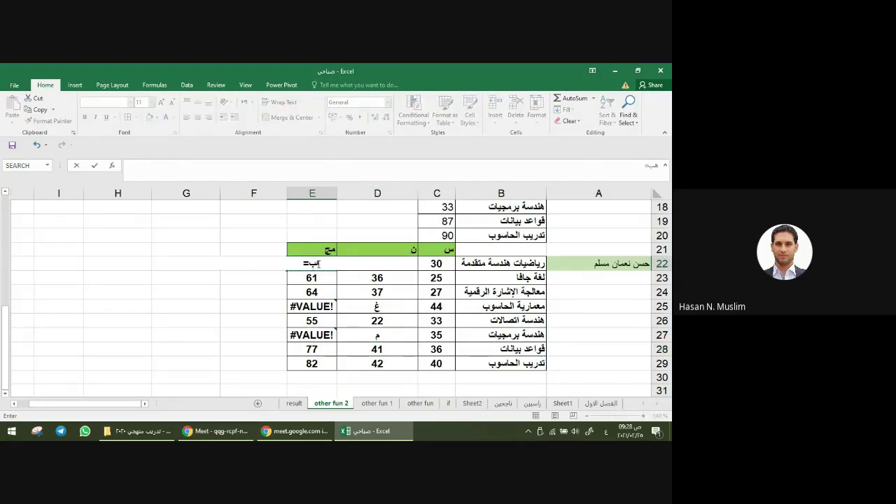
{"action": "key", "text": "BackSpace"}
{"action": "key", "text": "BackSpace"}
{"action": "key", "text": "alt+shift"}
{"action": "type", "text": "if"}
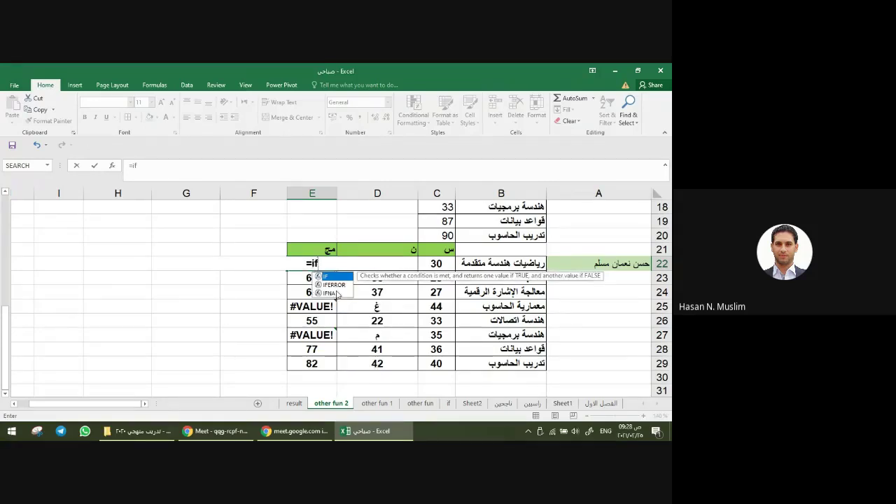
{"action": "double_click", "coordinate": [335, 285]}
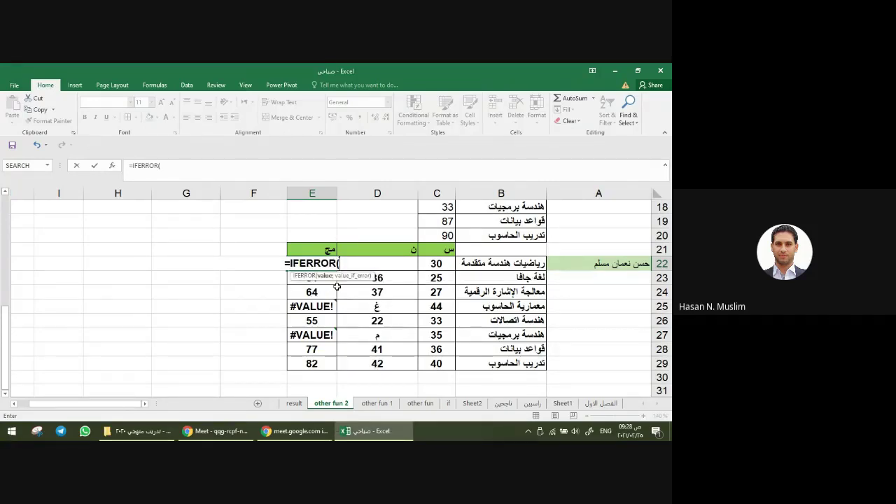
{"action": "left_click", "coordinate": [406, 263]}
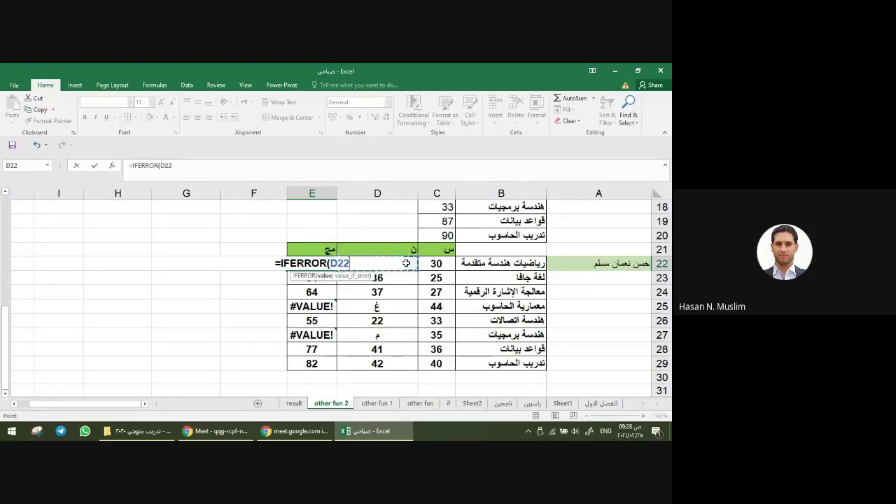
{"action": "key", "text": "BackSpace"}
{"action": "key", "text": "BackSpace"}
{"action": "key", "text": "BackSpace"}
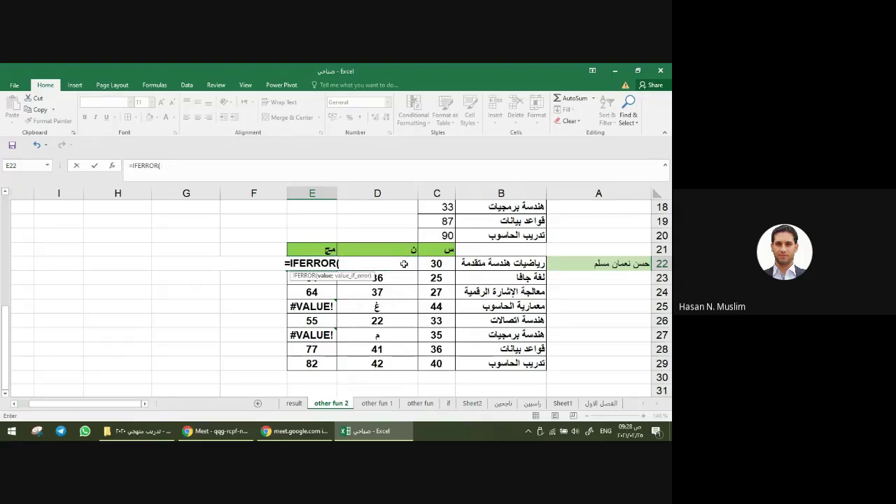
{"action": "left_click", "coordinate": [412, 263]}
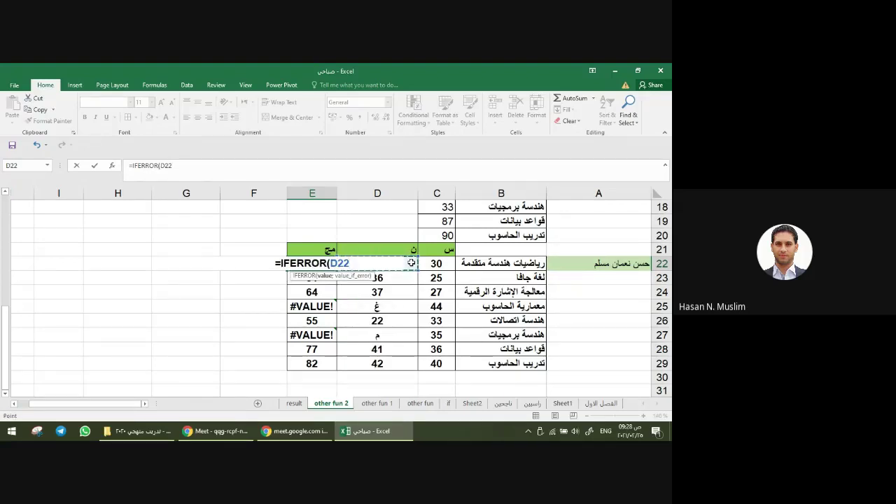
{"action": "type", "text": "+"}
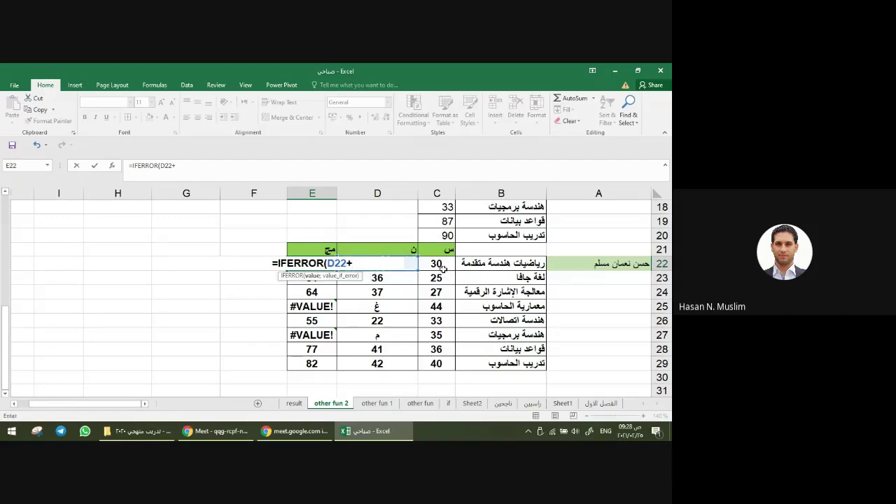
{"action": "left_click", "coordinate": [439, 263]}
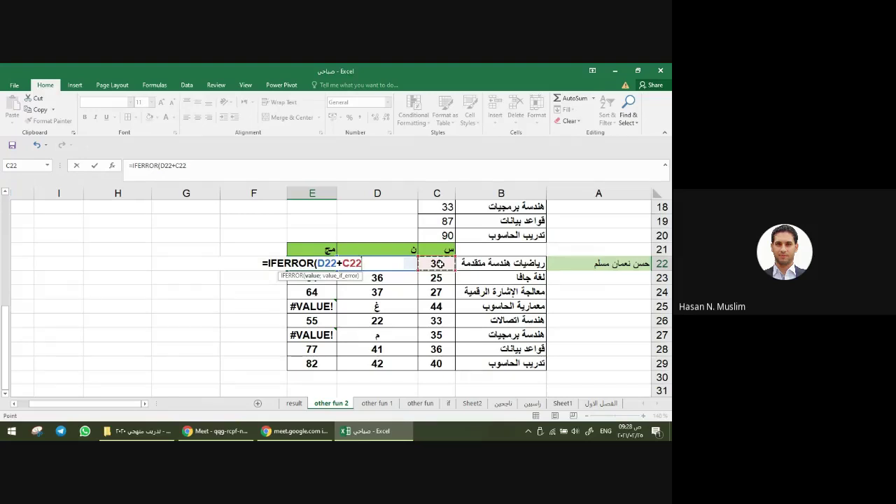
Step: Add C22 as the fallback, completing =IFERROR(D22+C22;C22) in E22
{"action": "type", "text": ")"}
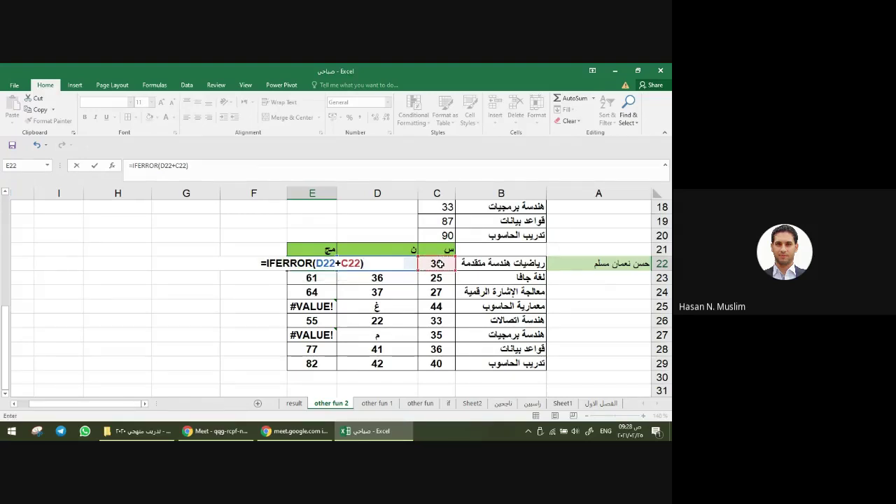
{"action": "key", "text": "BackSpace"}
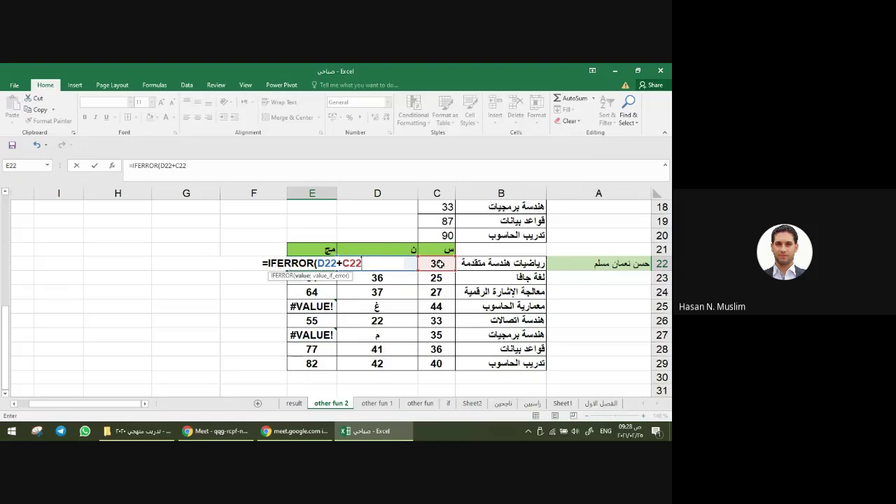
{"action": "type", "text": ";"}
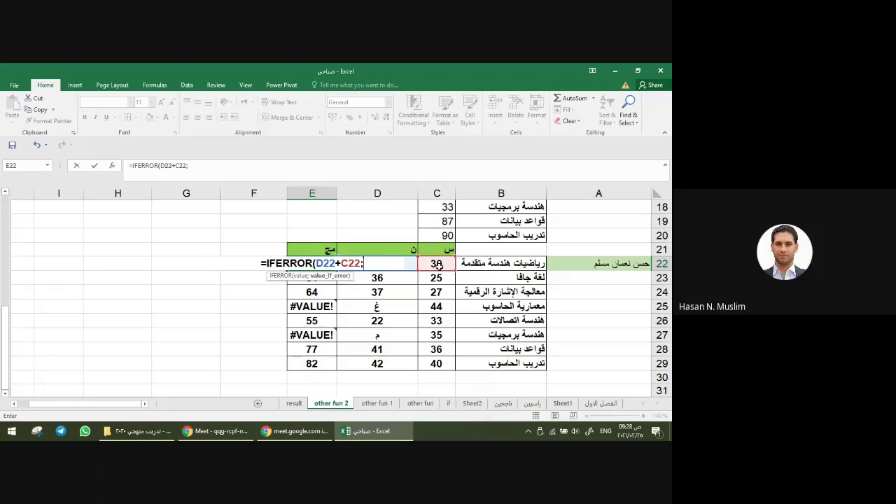
{"action": "left_click", "coordinate": [438, 265]}
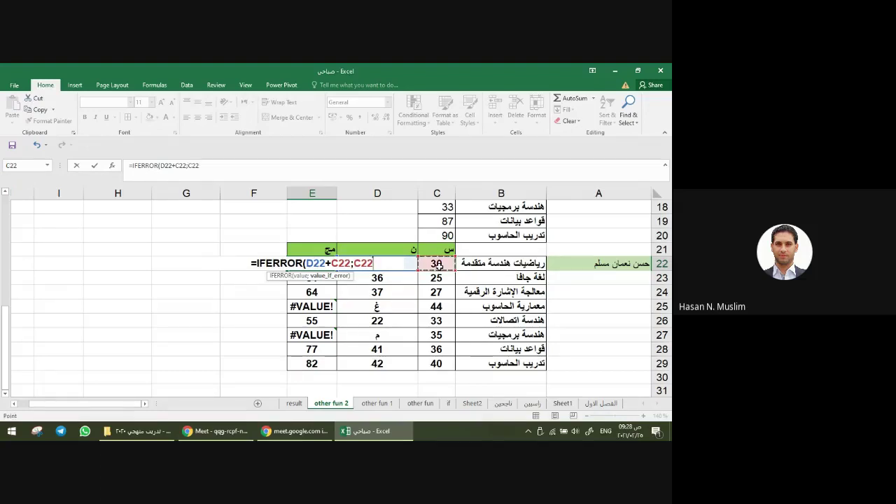
{"action": "type", "text": ")"}
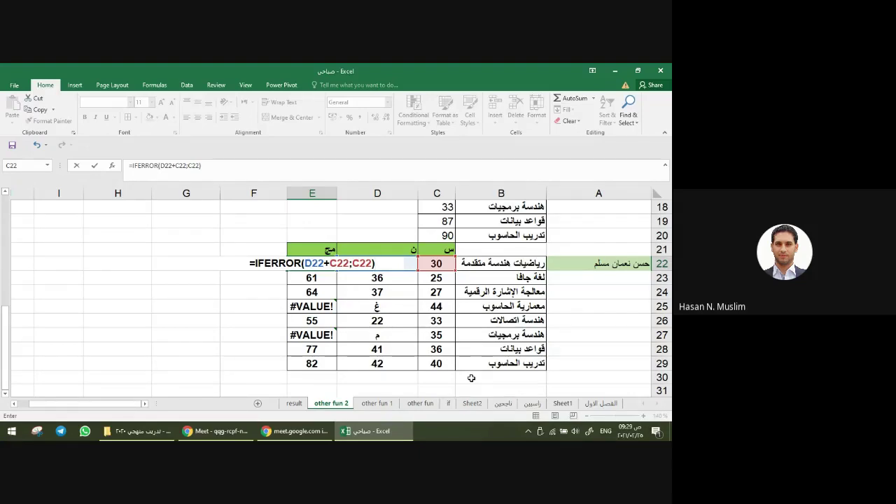
{"action": "key", "text": "Return"}
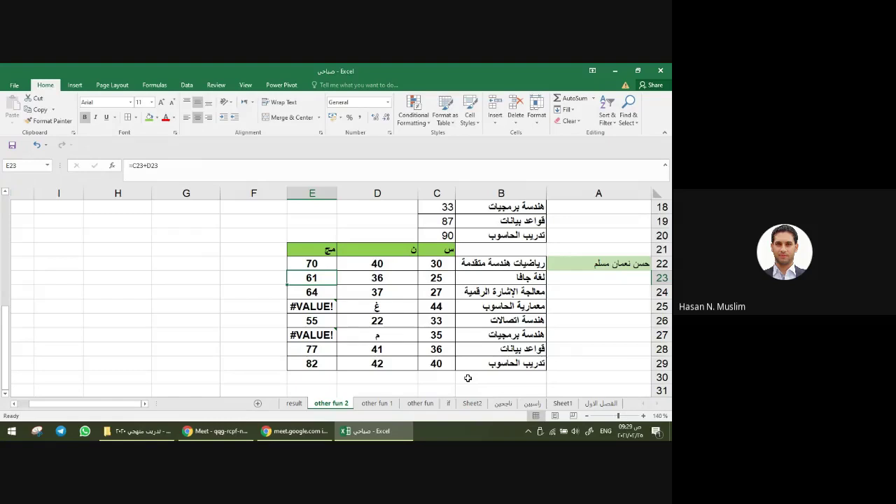
Step: Review E22's IFERROR formula, checking its D22 and C22 references
{"action": "left_click", "coordinate": [318, 264]}
{"action": "double_click", "coordinate": [318, 264]}
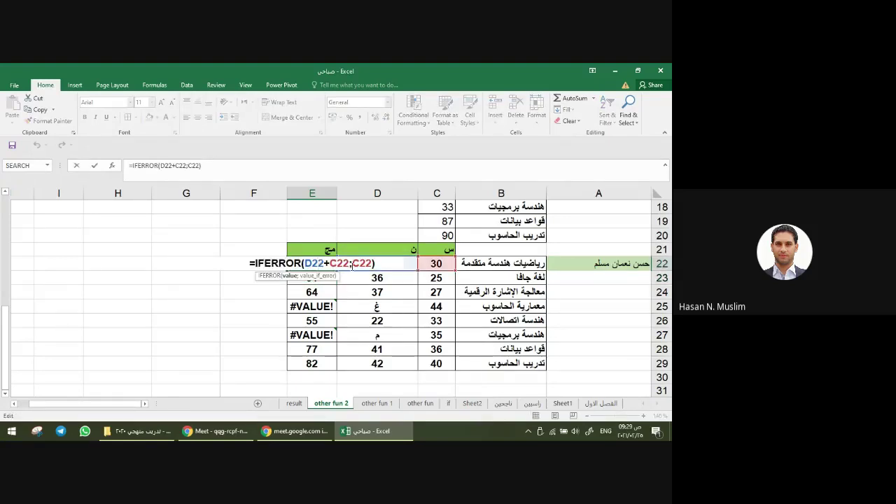
{"action": "left_click_drag", "start_coordinate": [319, 263], "coordinate": [304, 263]}
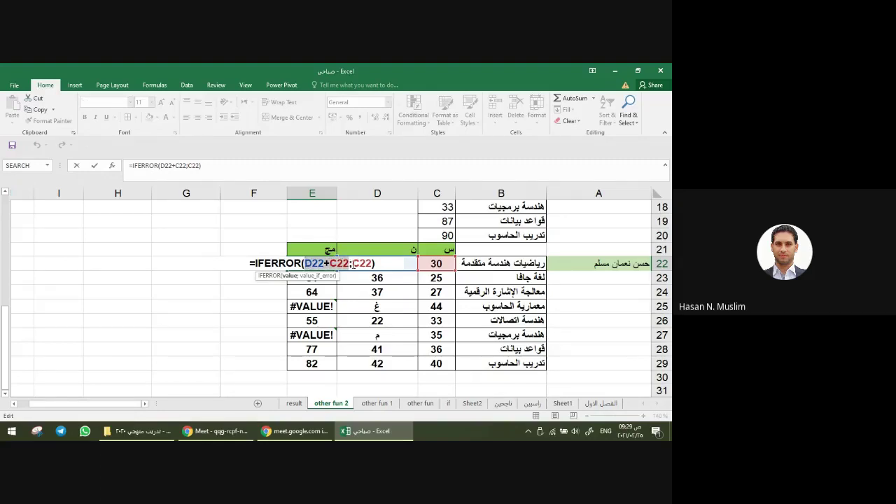
{"action": "left_click_drag", "start_coordinate": [353, 264], "coordinate": [371, 263]}
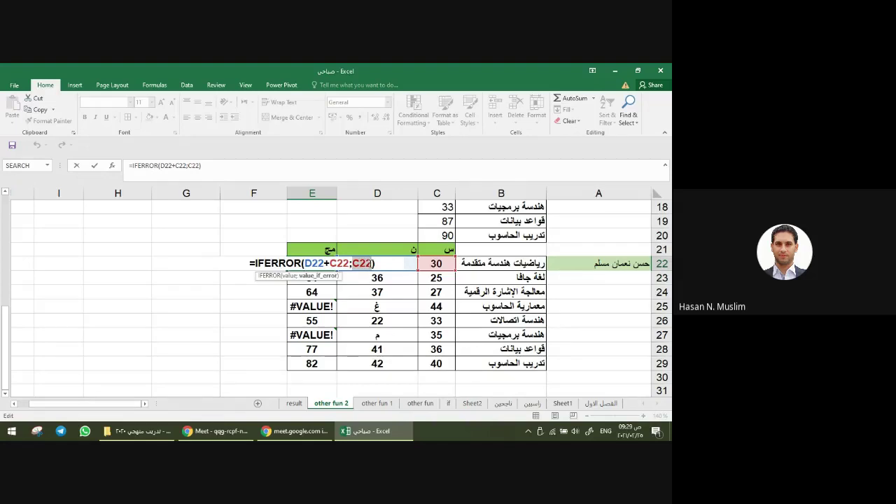
{"action": "key", "text": "ctrl+Return"}
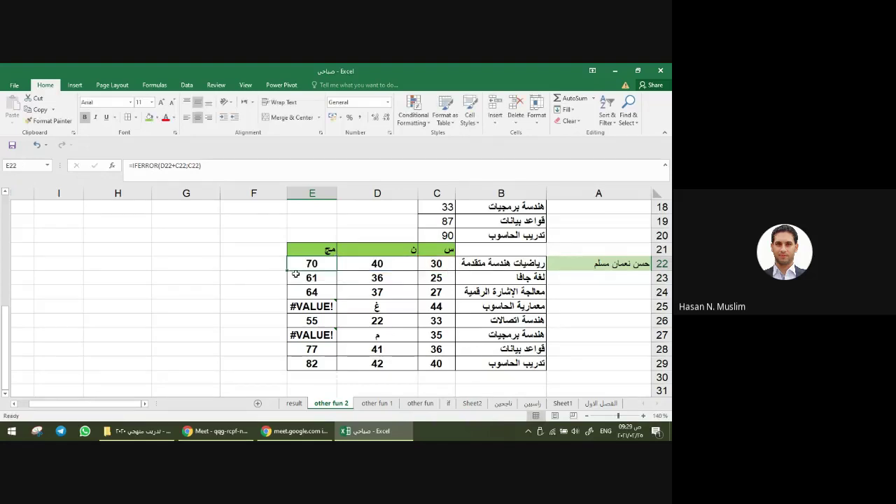
Step: Copy the IFERROR total down to E25, which now shows 44
{"action": "left_click_drag", "start_coordinate": [287, 270], "coordinate": [287, 297]}
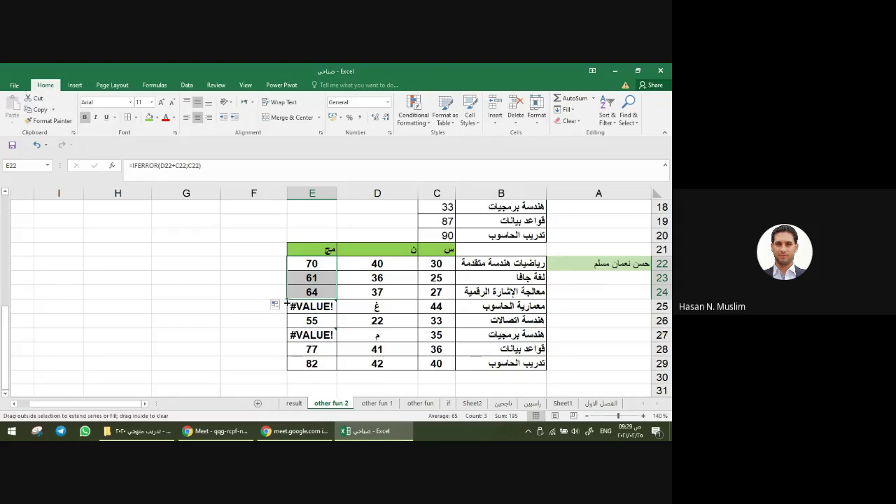
{"action": "left_click_drag", "start_coordinate": [286, 300], "coordinate": [288, 312]}
{"action": "left_click", "coordinate": [433, 304]}
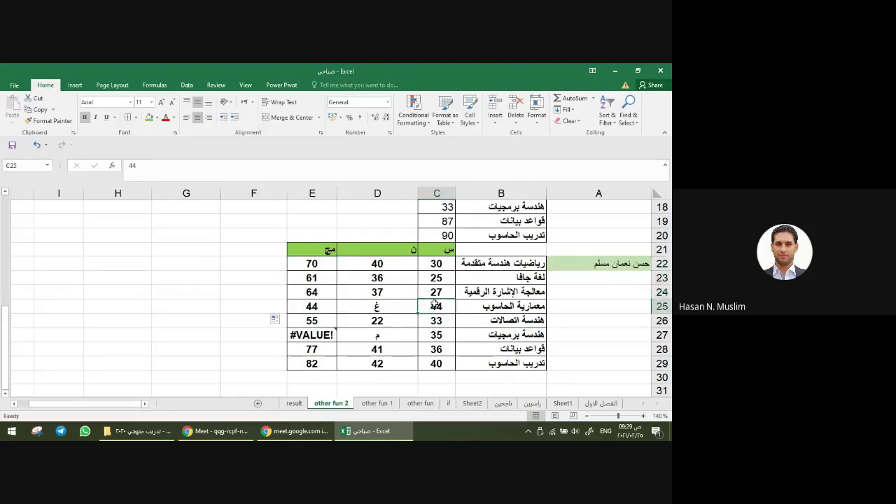
{"action": "left_click", "coordinate": [396, 306]}
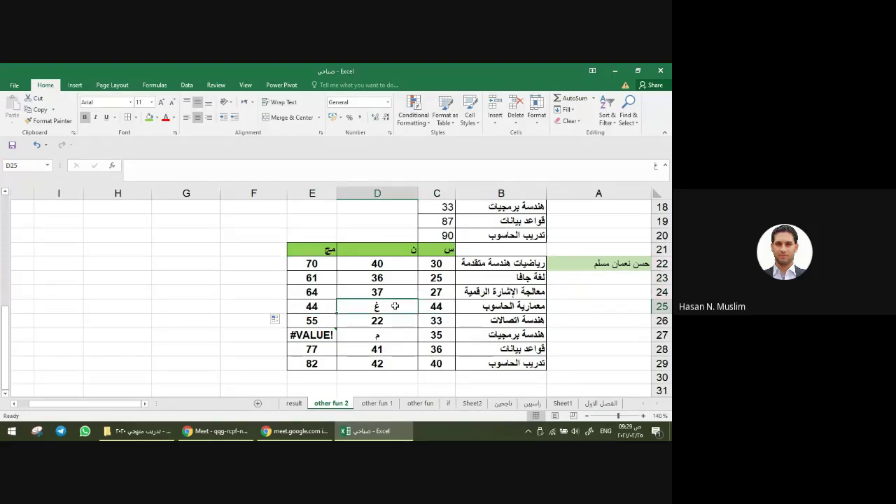
{"action": "left_click", "coordinate": [294, 306]}
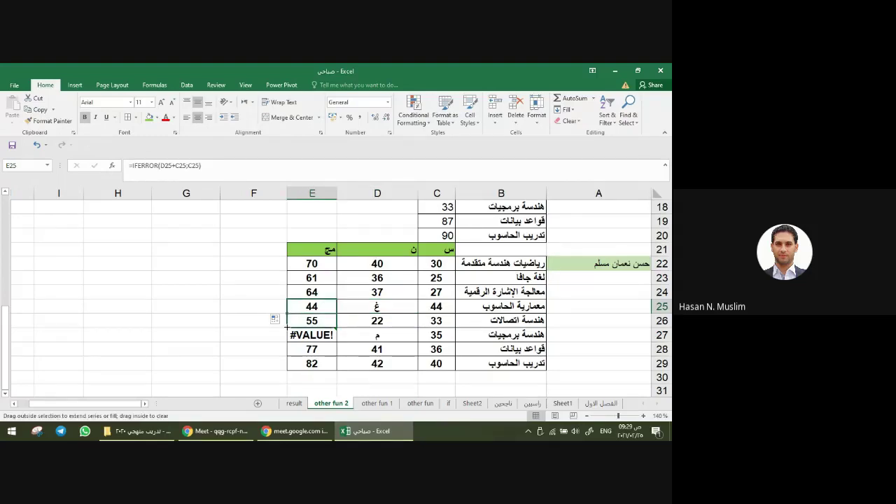
Step: Continue the IFERROR formula down through E29 so E27 shows 35
{"action": "left_click_drag", "start_coordinate": [286, 314], "coordinate": [287, 342]}
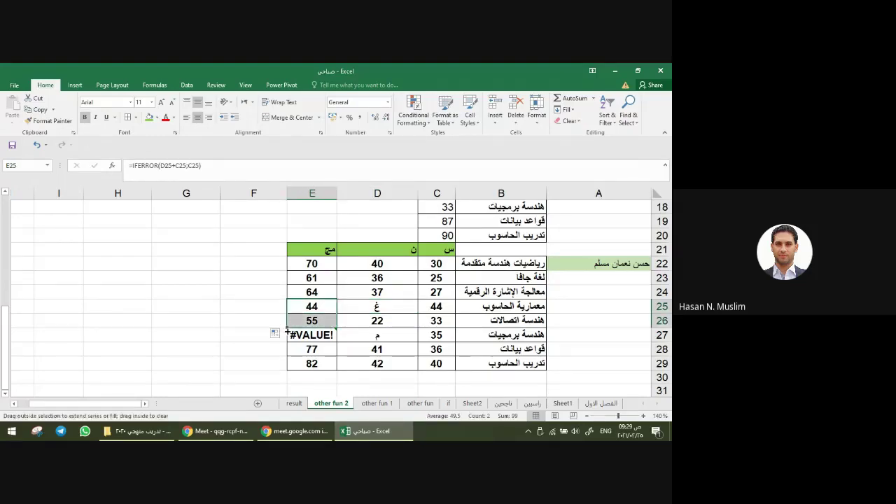
{"action": "left_click", "coordinate": [436, 335]}
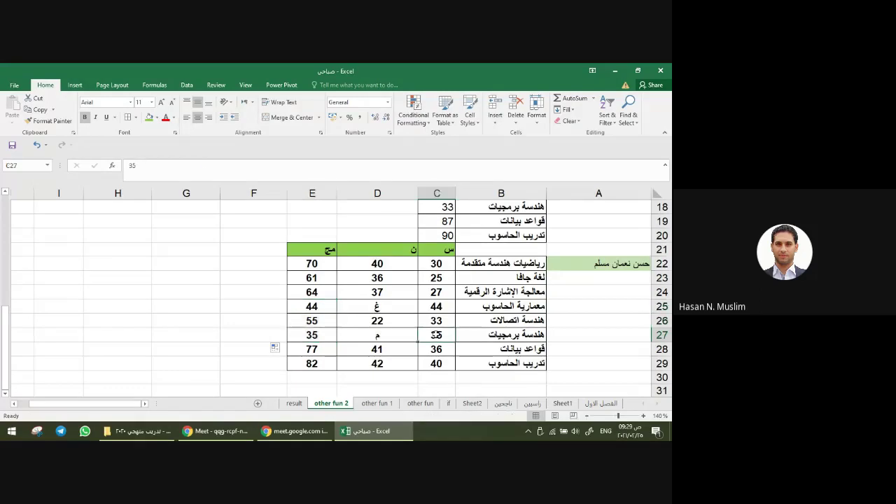
{"action": "left_click", "coordinate": [320, 335]}
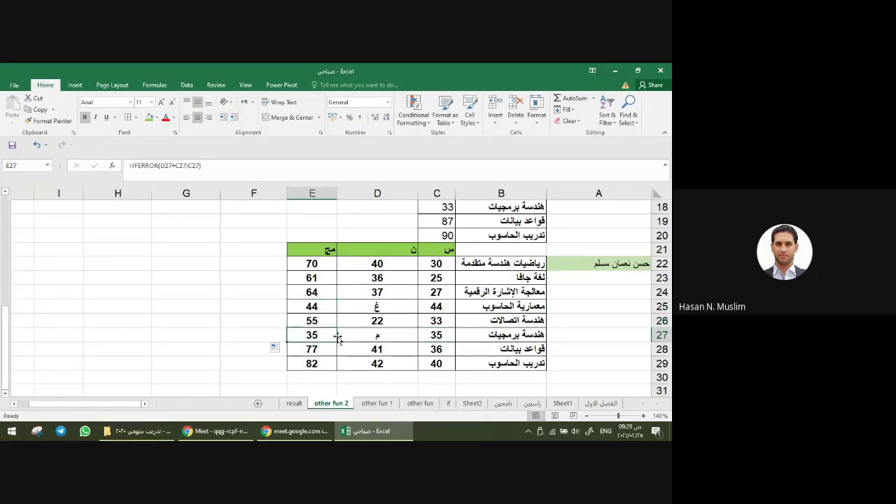
{"action": "left_click_drag", "start_coordinate": [287, 343], "coordinate": [288, 371]}
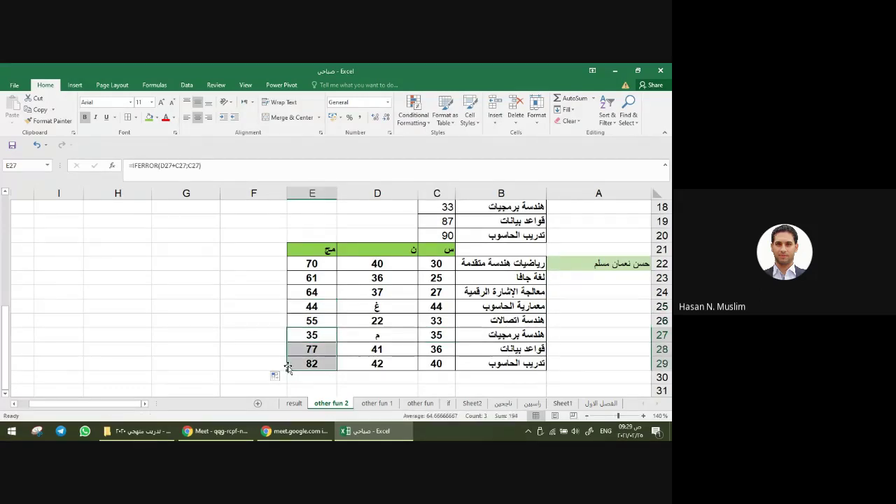
{"action": "left_click", "coordinate": [437, 338]}
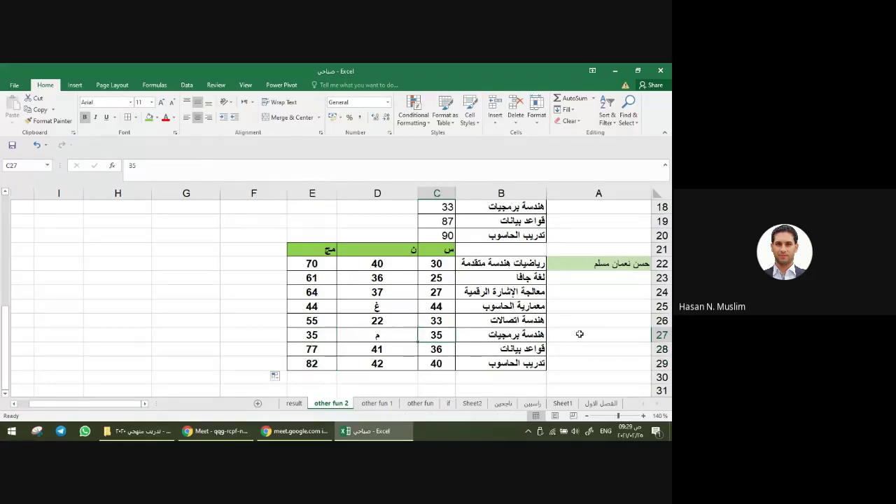
Step: Look over the result sheet, then bring the Google Meet call to the front
{"action": "scroll", "coordinate": [580, 334], "scroll_direction": "up", "scroll_amount": 6}
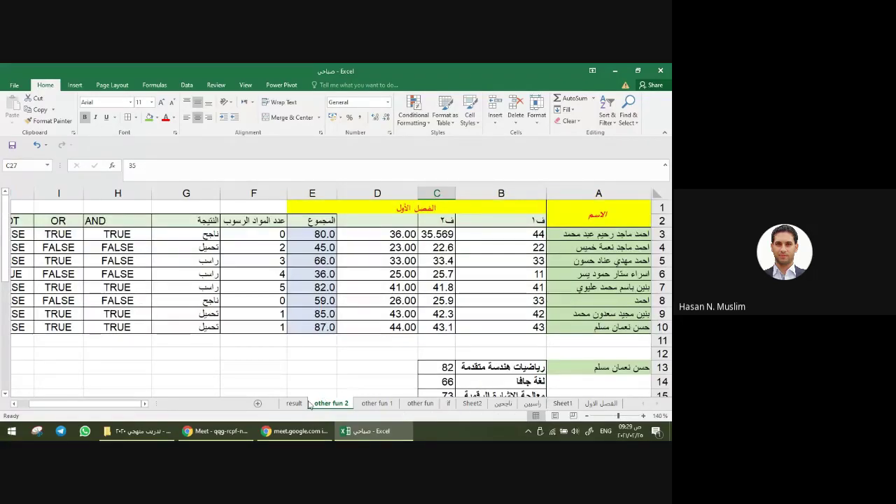
{"action": "scroll", "coordinate": [476, 326], "scroll_direction": "down", "scroll_amount": 4}
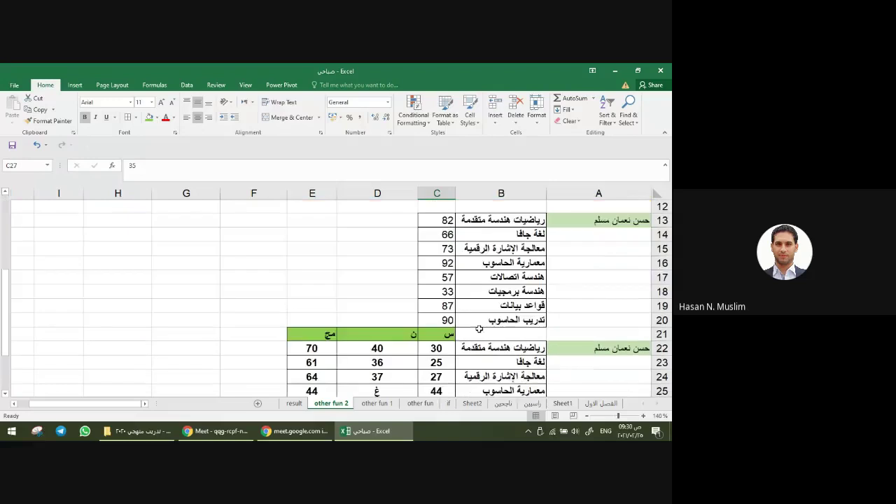
{"action": "left_click", "coordinate": [294, 403]}
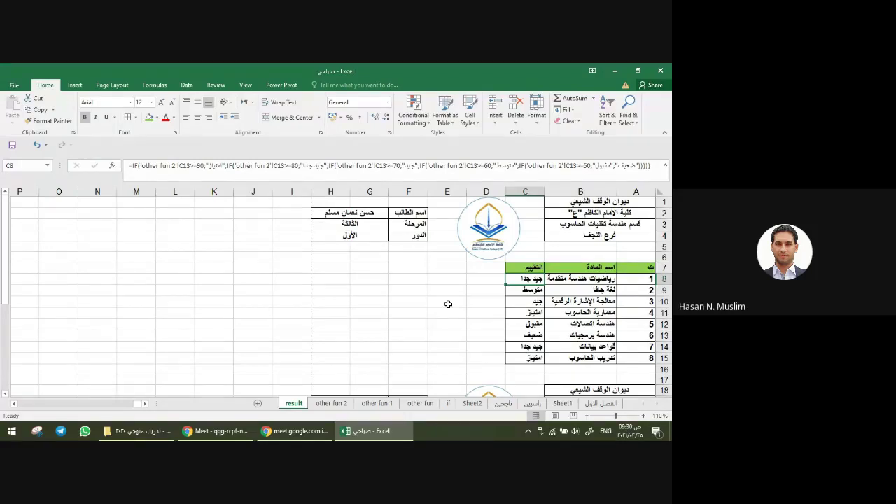
{"action": "left_click", "coordinate": [218, 432]}
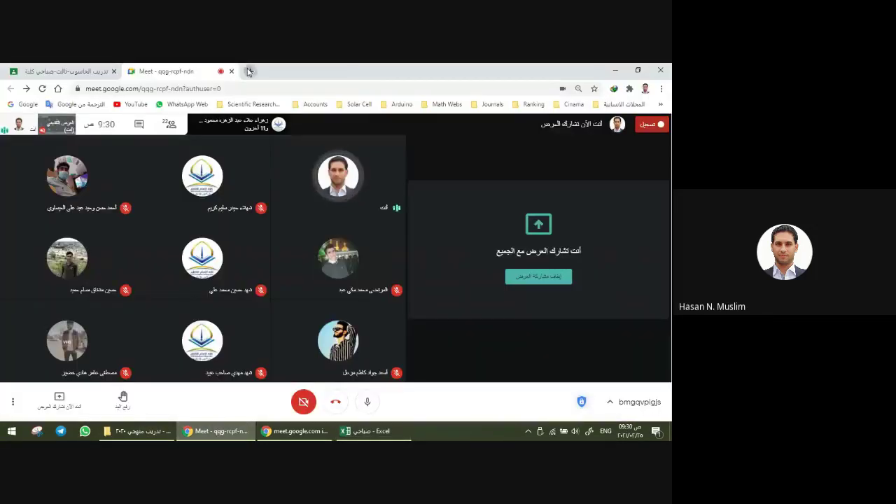